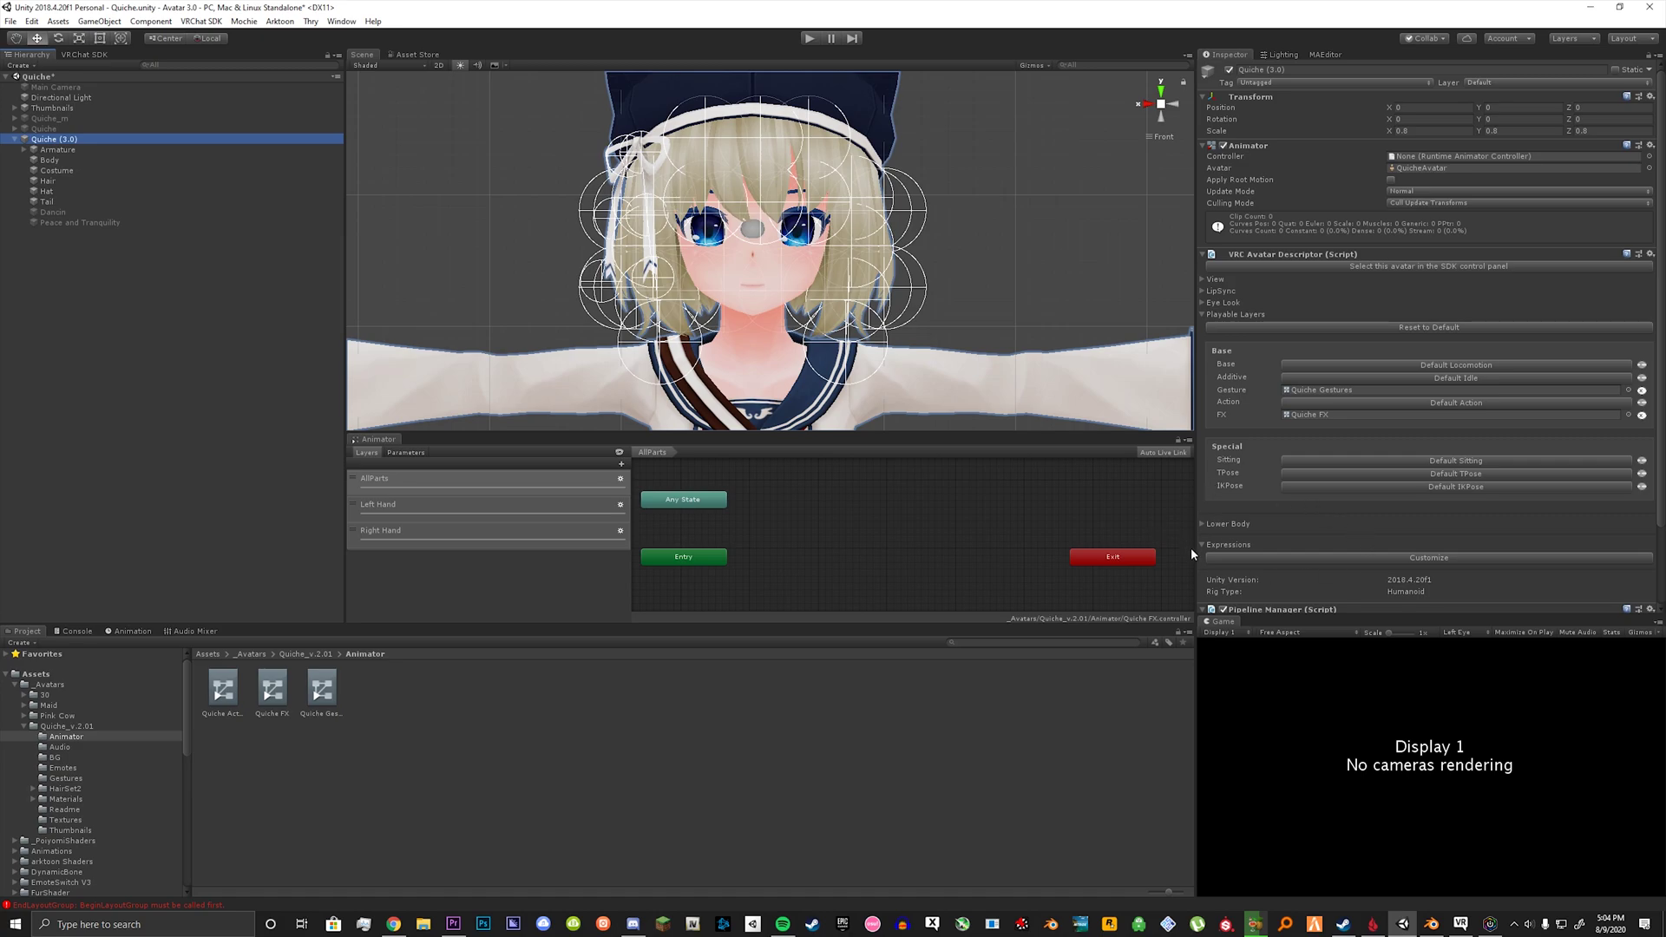
# Step: Customize the Quiche (3.0) descriptor's Expressions section to expose empty Menu and Parameters fields
pyautogui.scroll(-3, 1215, 512)
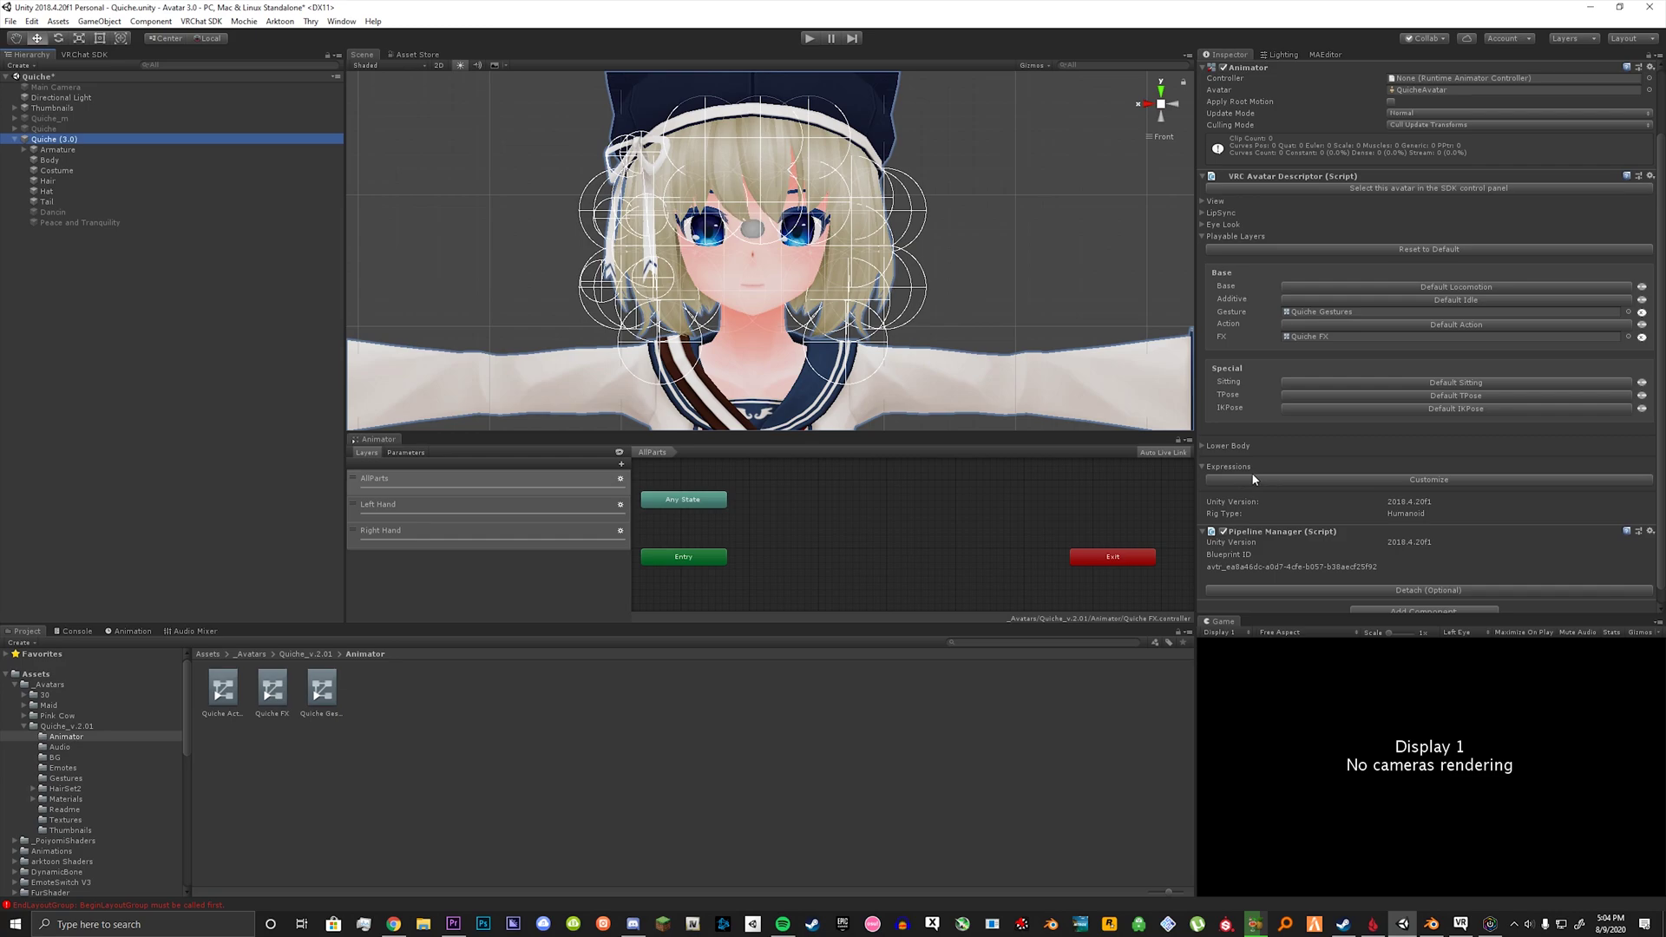
pyautogui.scroll(3, 1251, 478)
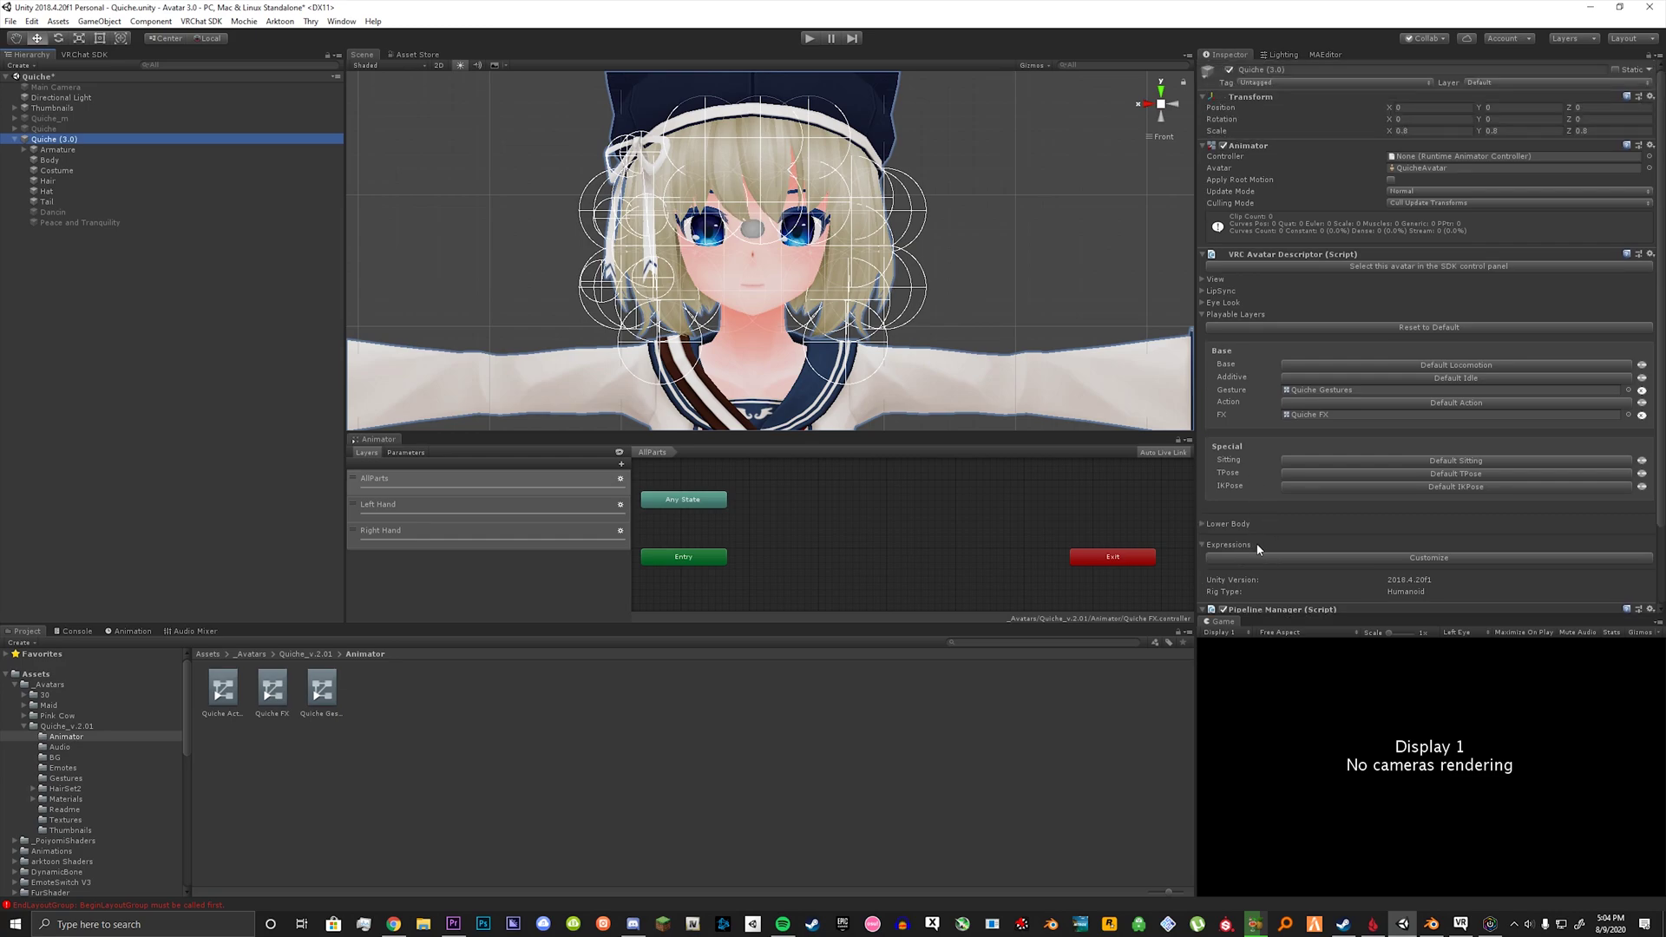
pyautogui.scroll(-3, 1258, 547)
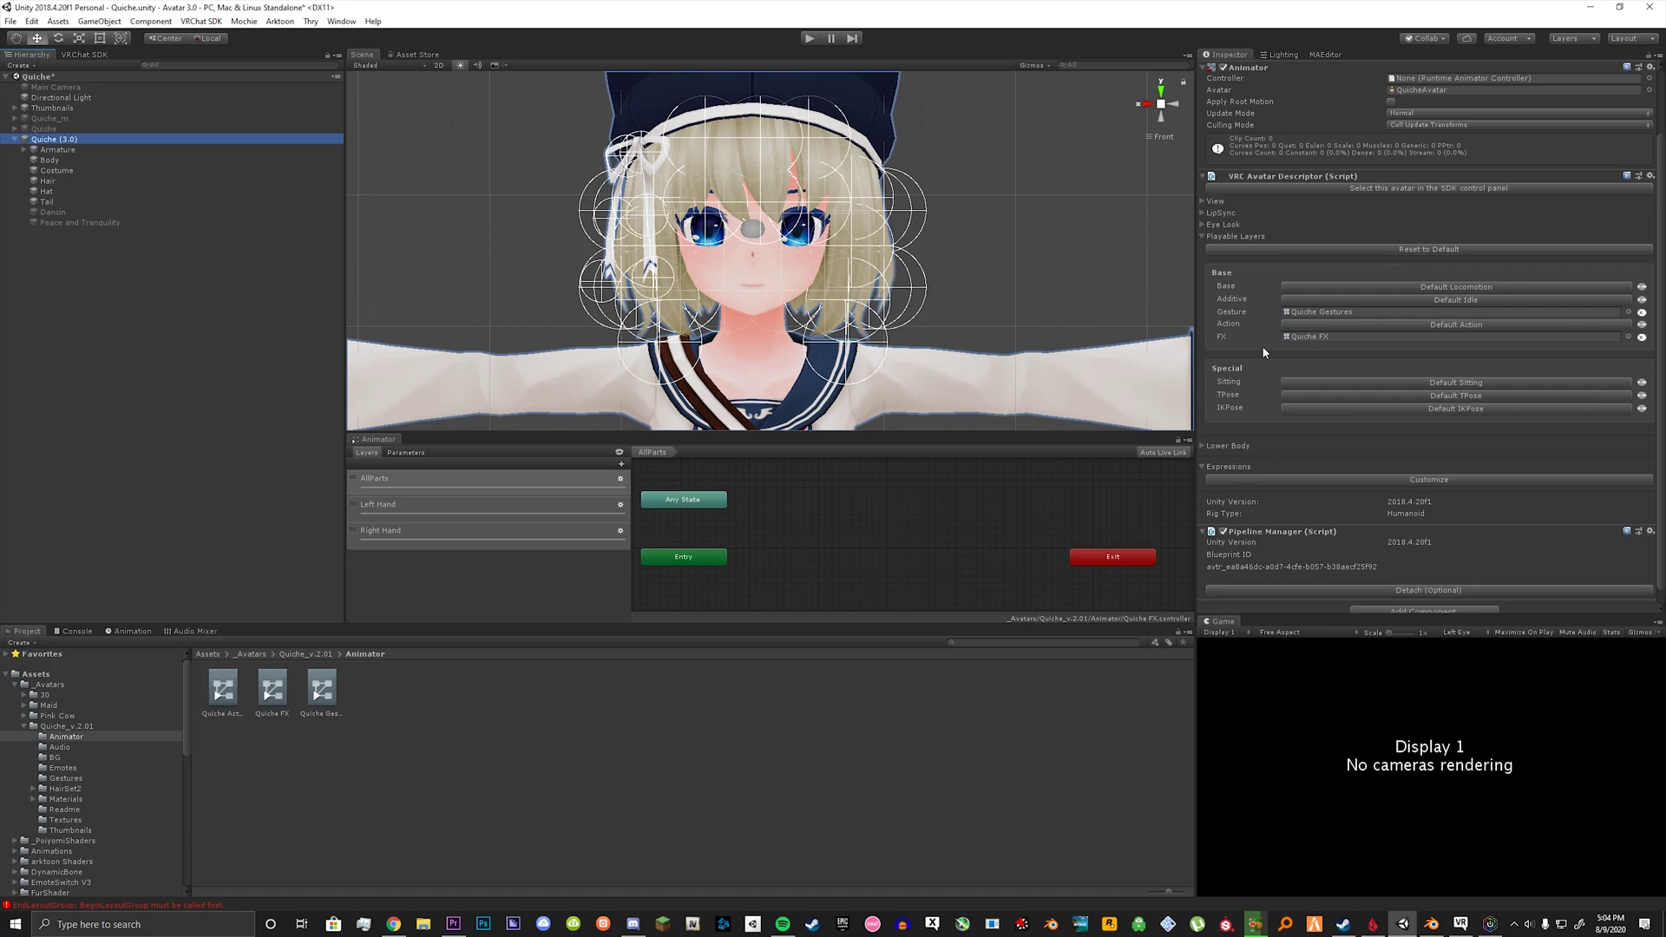
pyautogui.click(1311, 482)
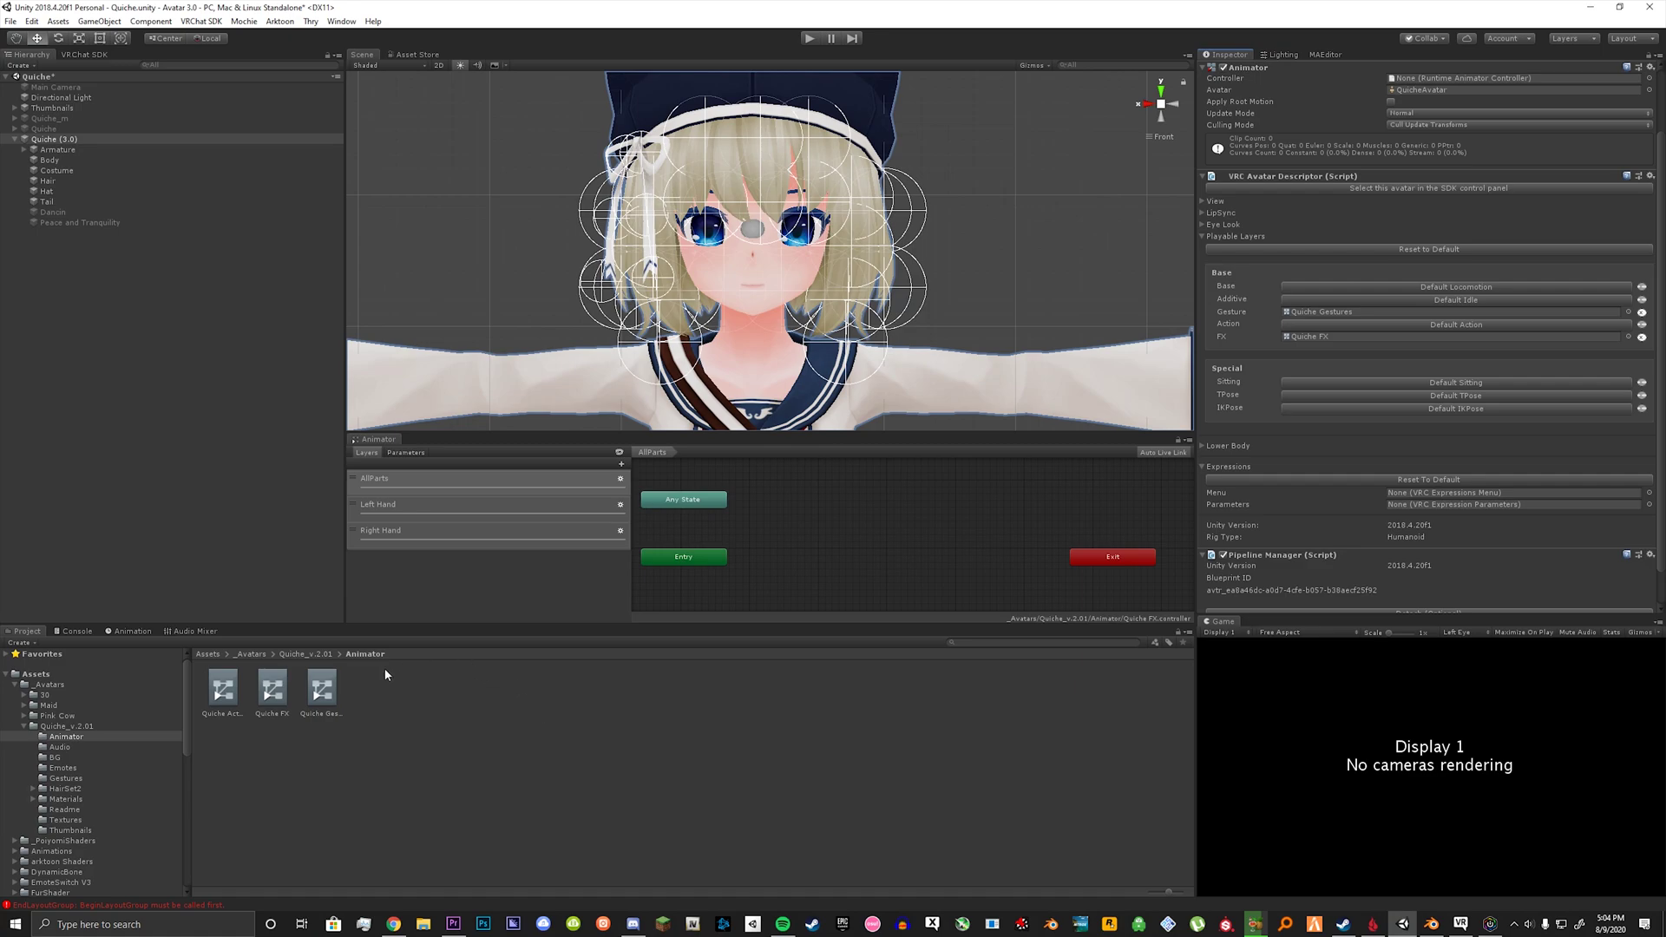
# Step: Create a VRChat > Avatars > Expressions Menu asset named 'Quiche Main Menu'
pyautogui.rightClick(512, 742)
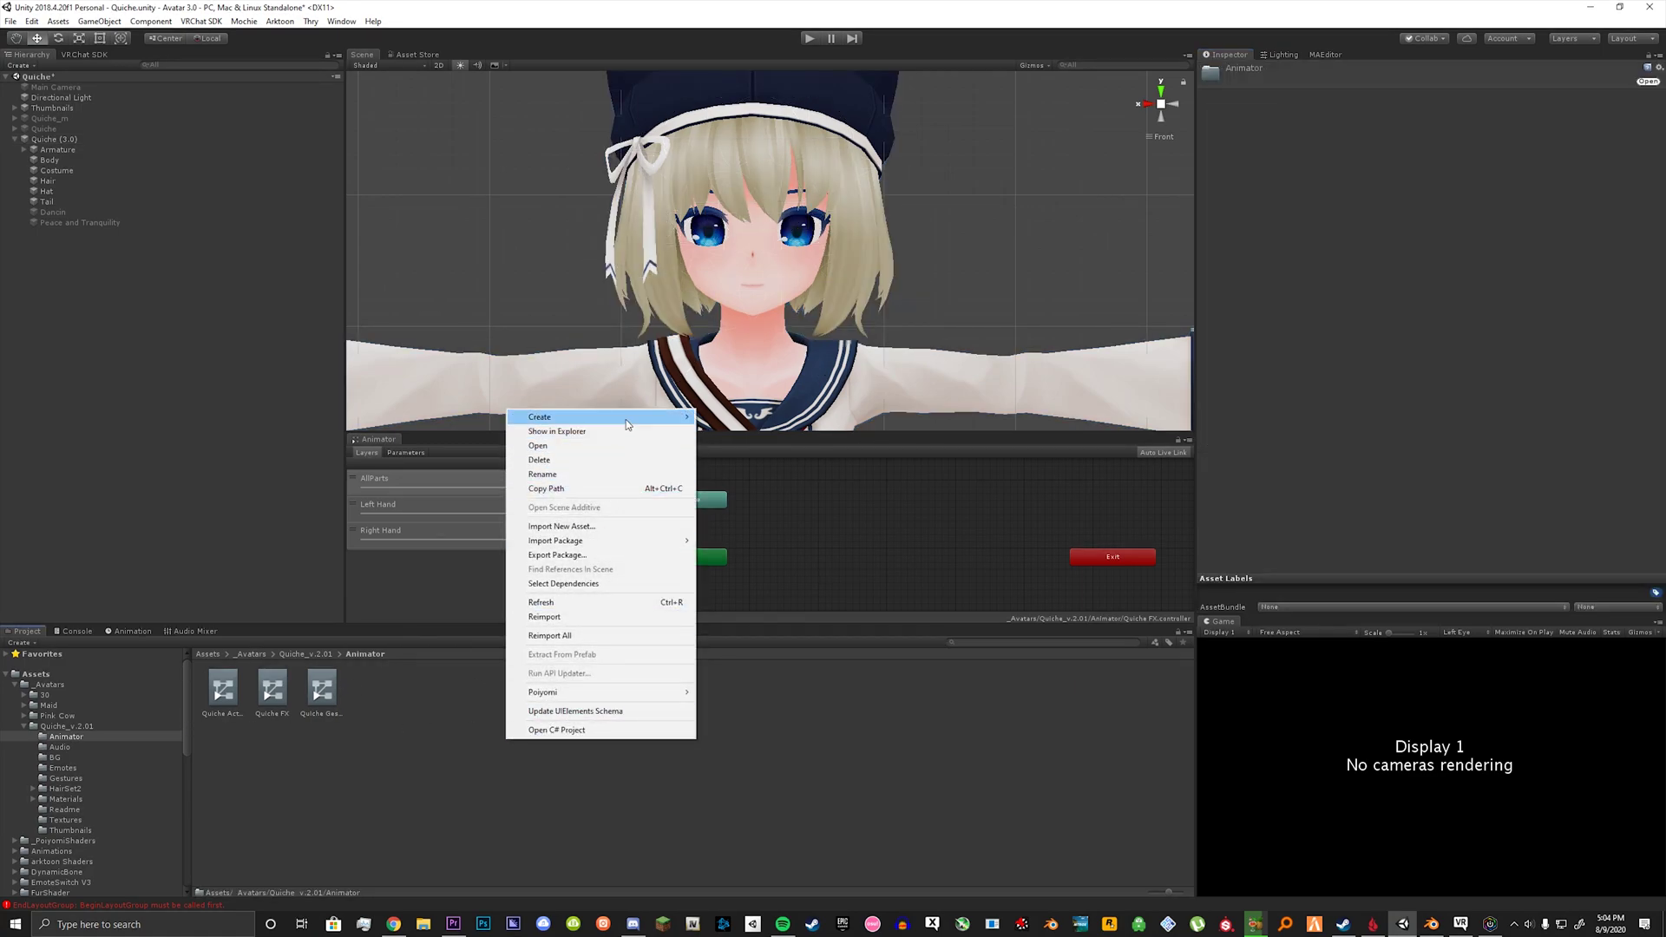
pyautogui.moveTo(626, 419)
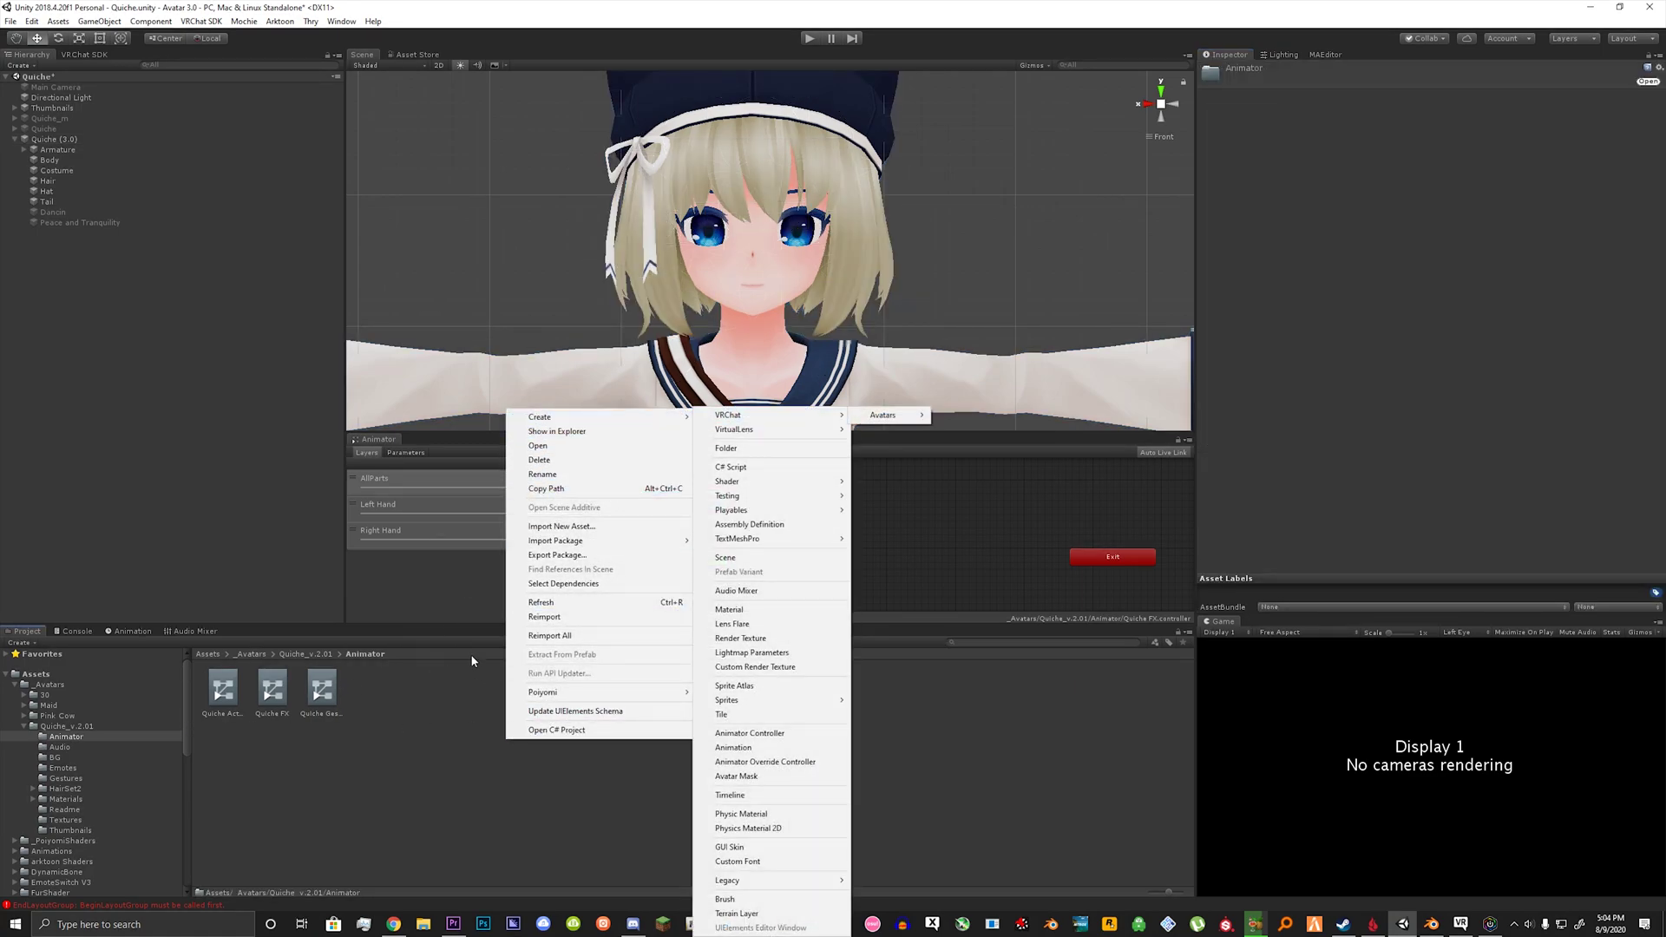
pyautogui.moveTo(729, 416)
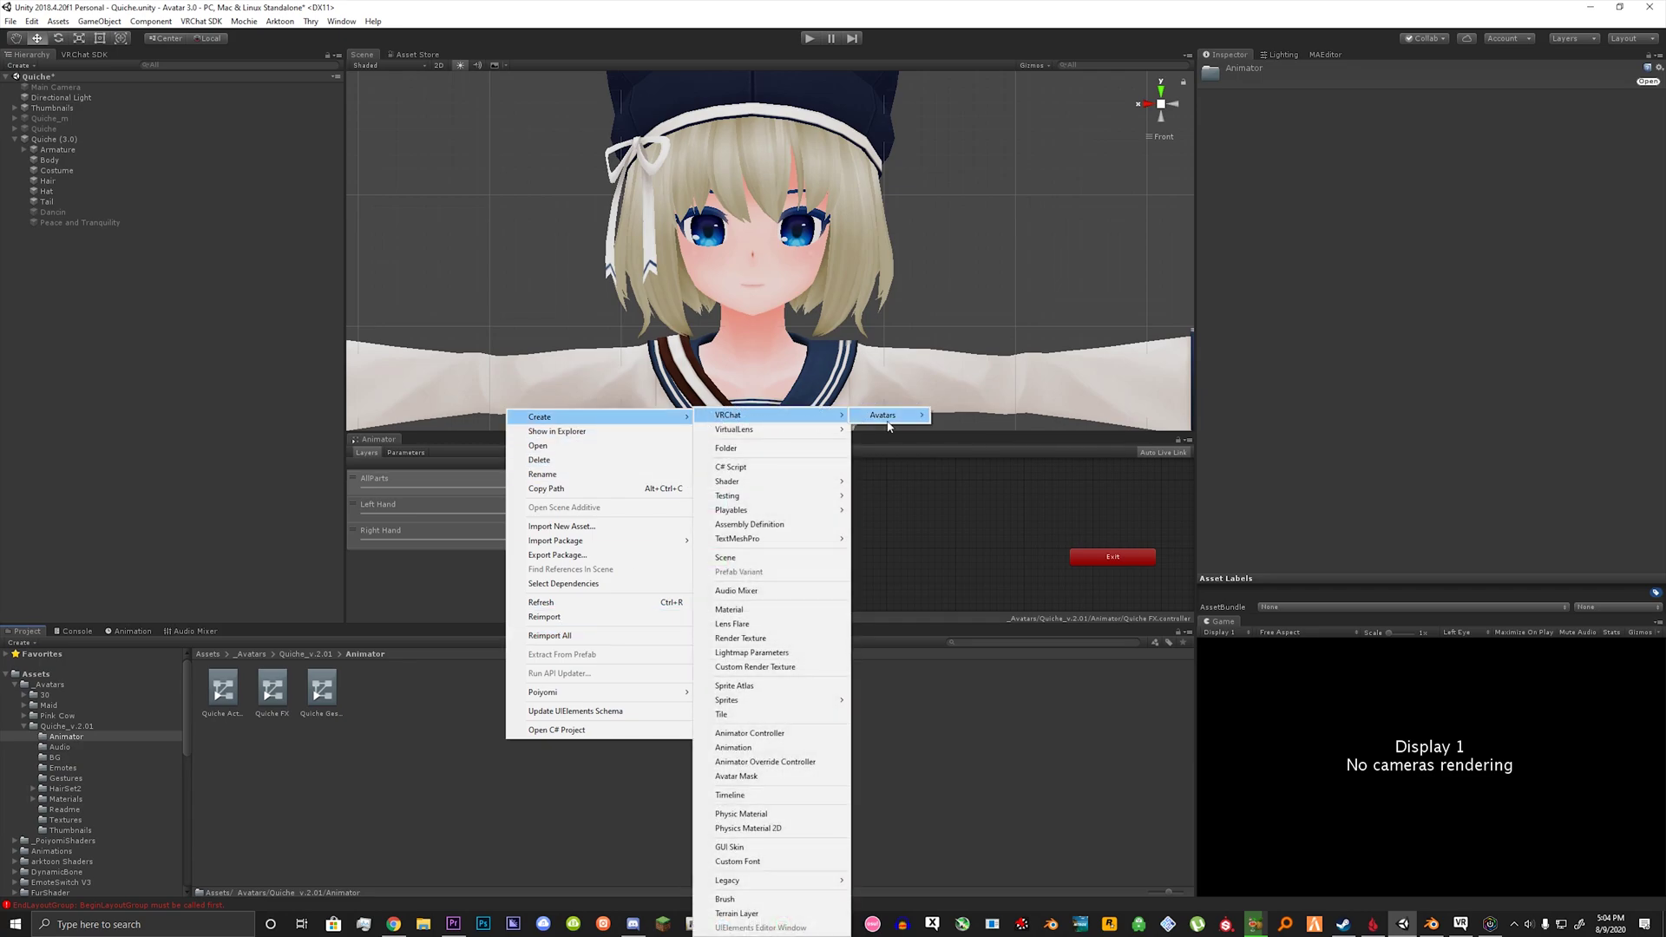
pyautogui.moveTo(882, 415)
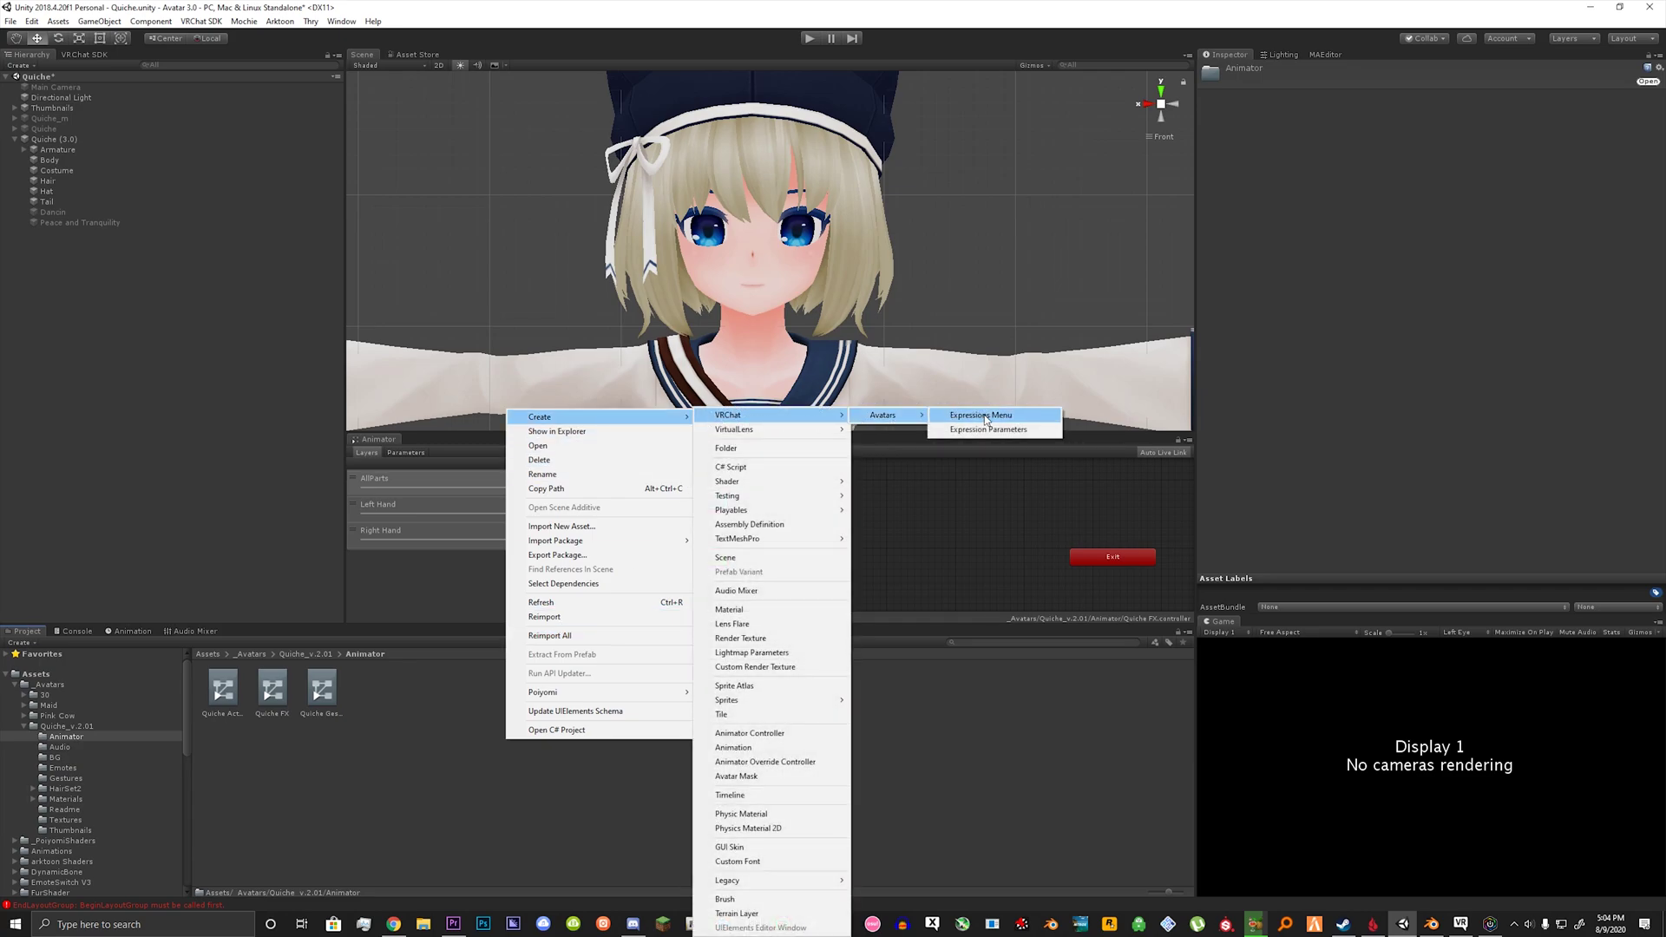
pyautogui.click(981, 416)
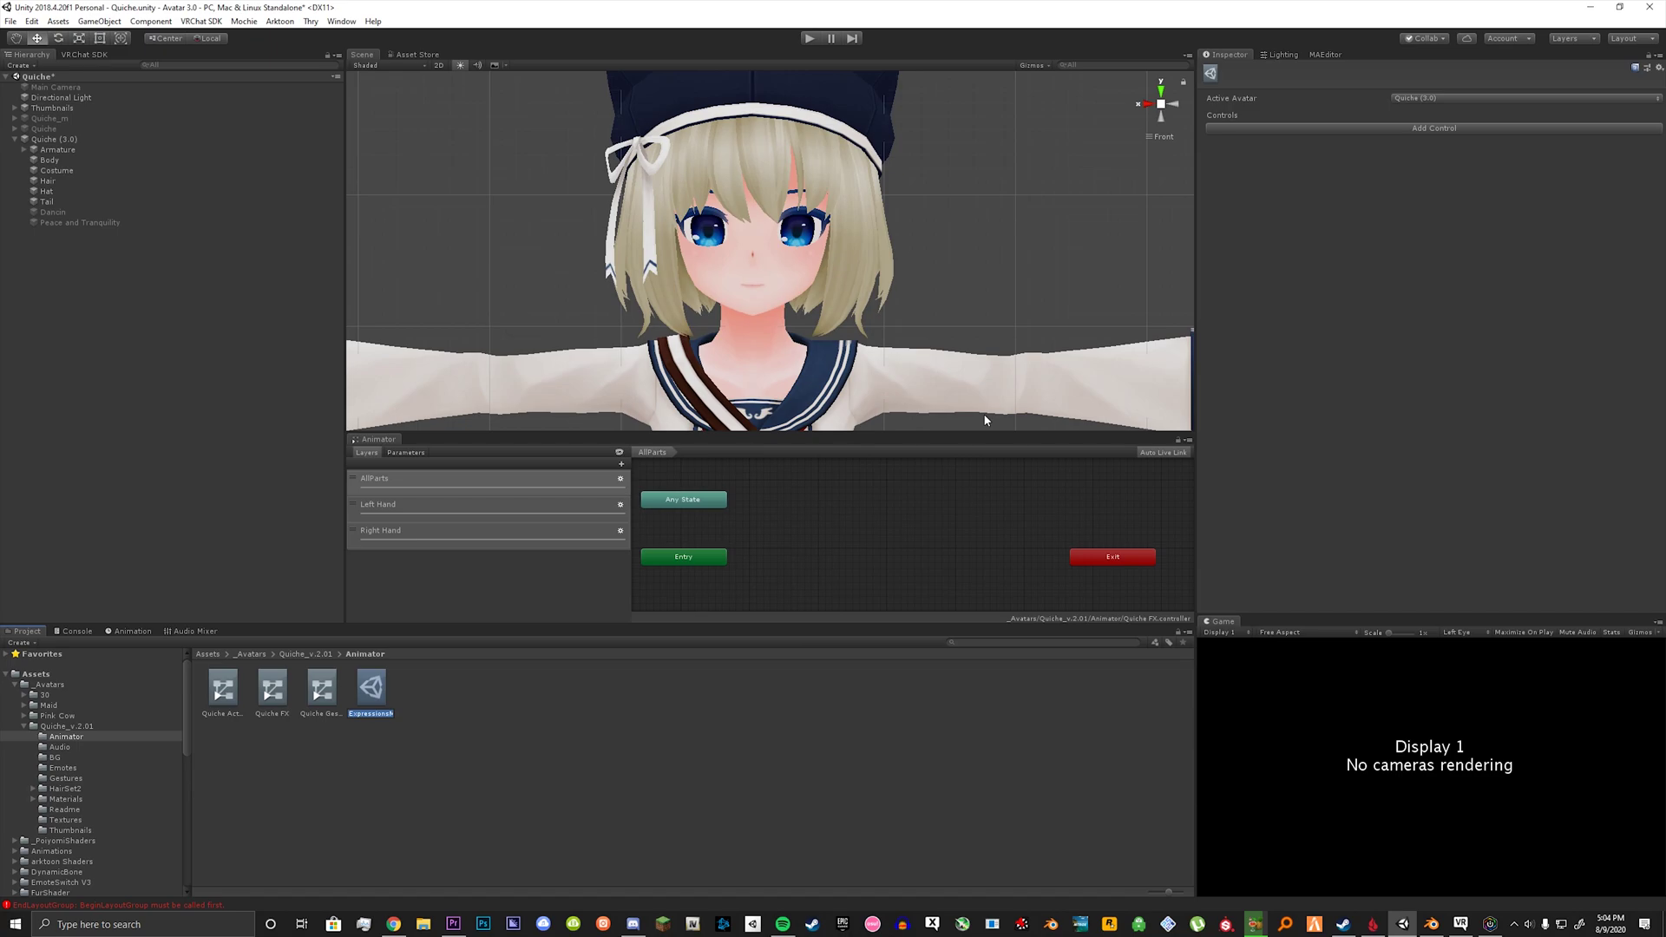
pyautogui.write('Quiche')
pyautogui.write(' Main Menu')
pyautogui.press('Return')
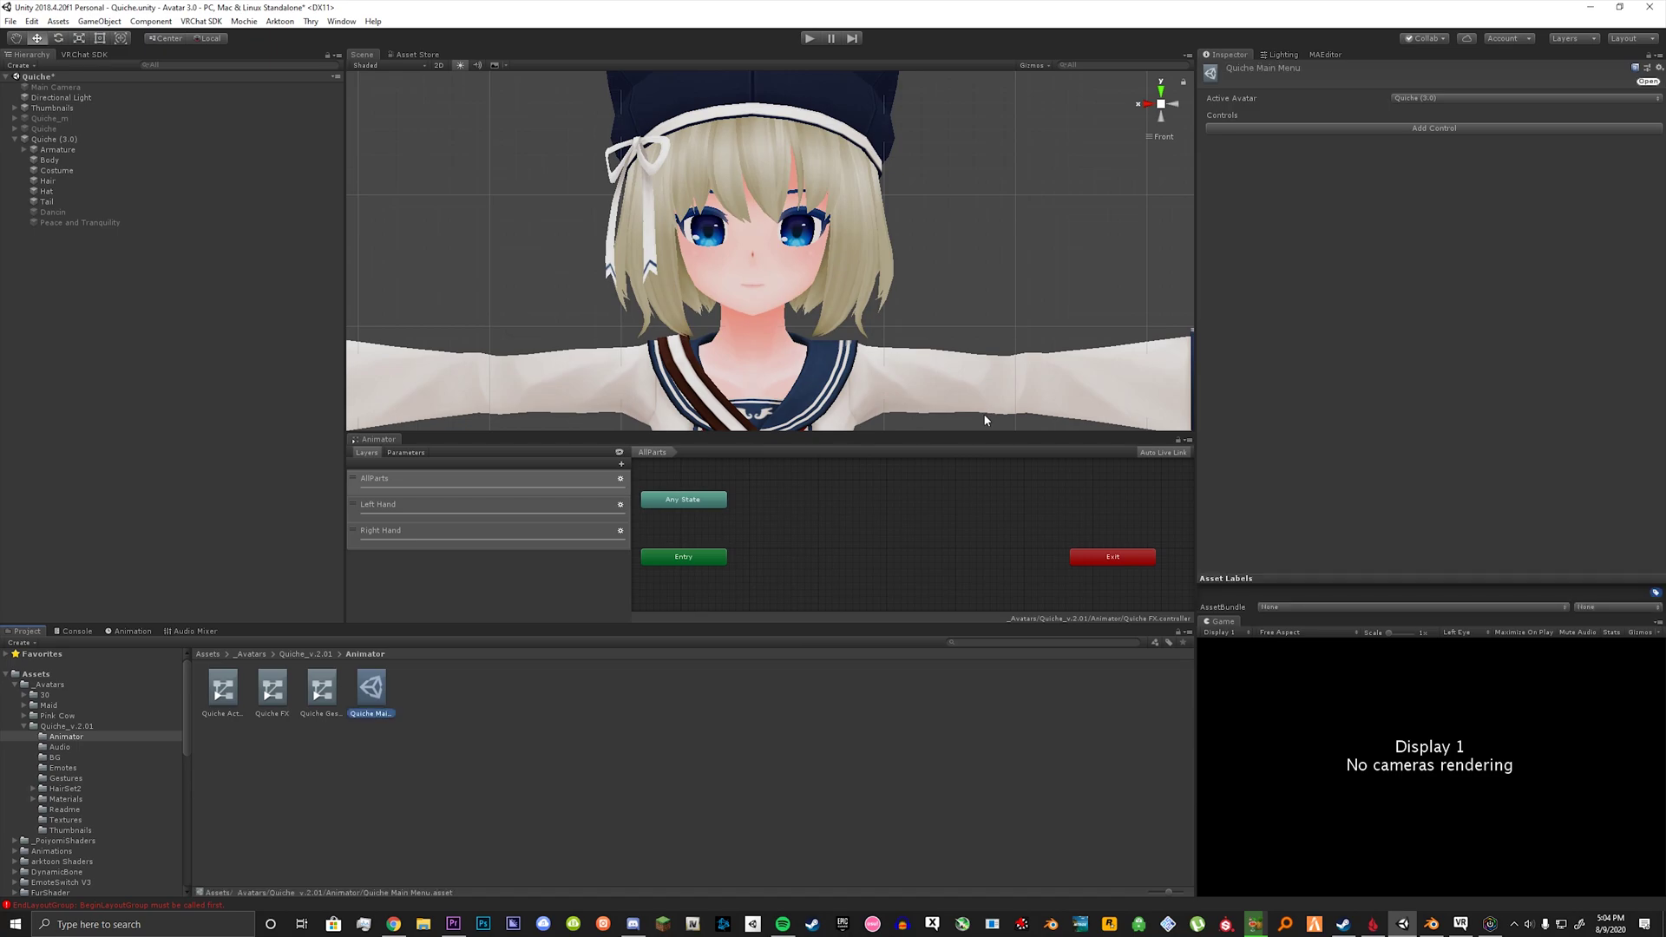
# Step: Create an Expression Parameters asset named 'Quiche Parameters' with default VRCEmote and face blend entries
pyautogui.rightClick(486, 691)
pyautogui.moveTo(637, 367)
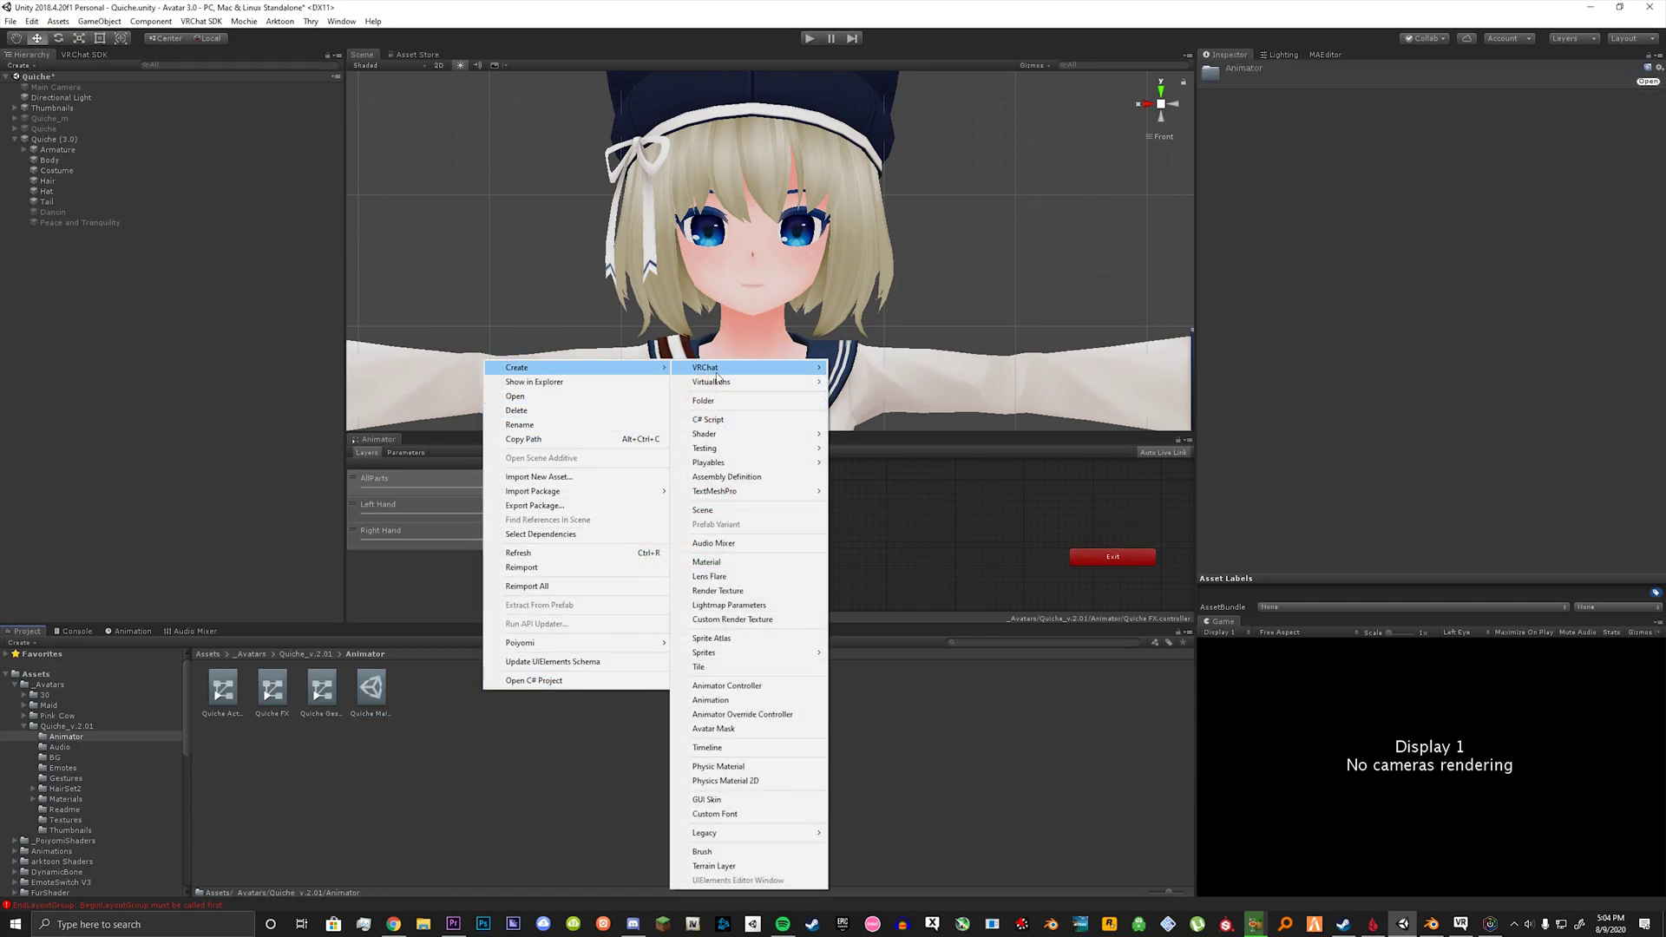
pyautogui.moveTo(753, 373)
pyautogui.moveTo(863, 371)
pyautogui.click(963, 387)
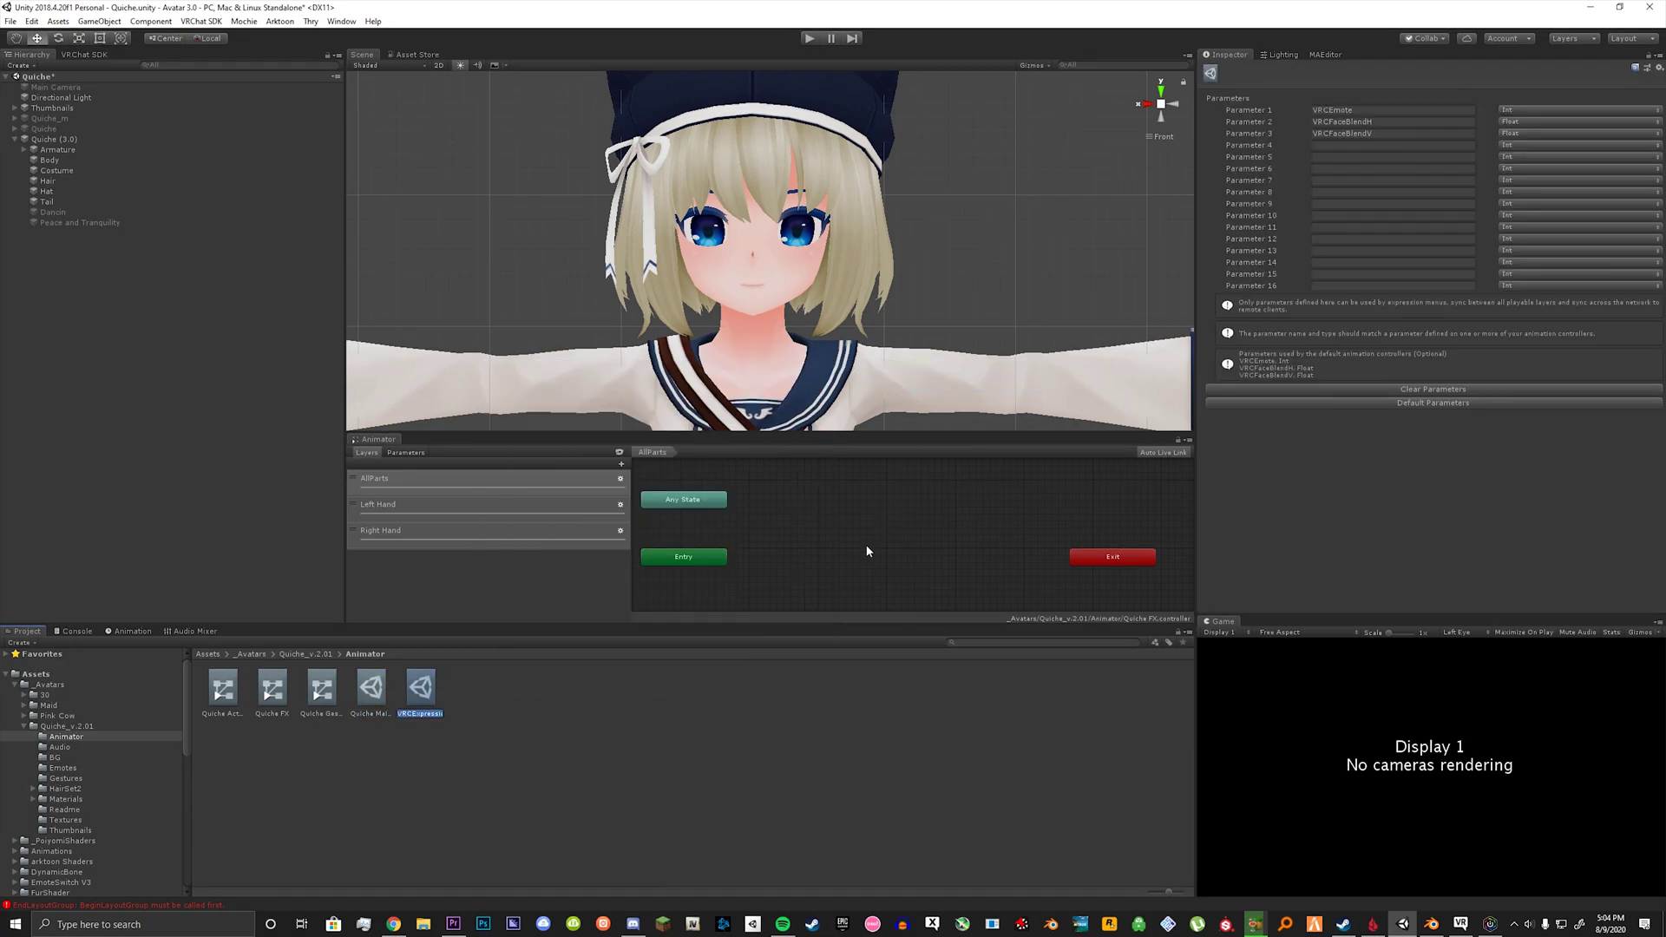
pyautogui.write('Quiche ')
pyautogui.write('Par')
pyautogui.write('ameters')
pyautogui.press('Return')
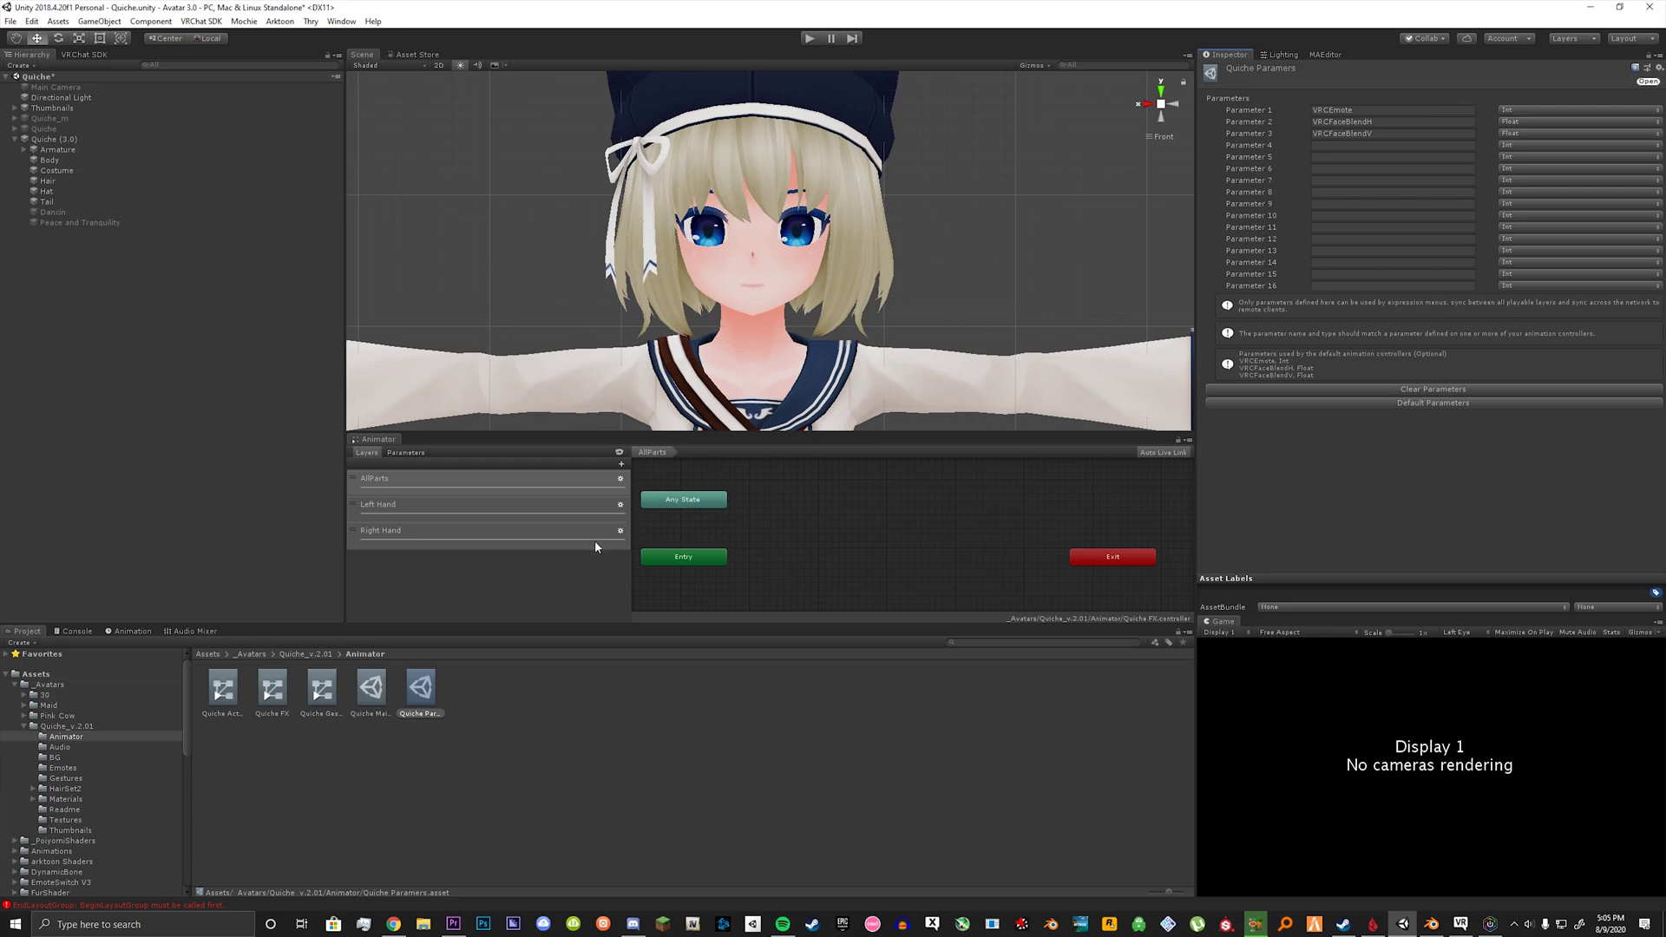
# Step: Create a second Expressions Menu asset named 'Quiche Emote Menu' in the Animator folder
pyautogui.click(508, 684)
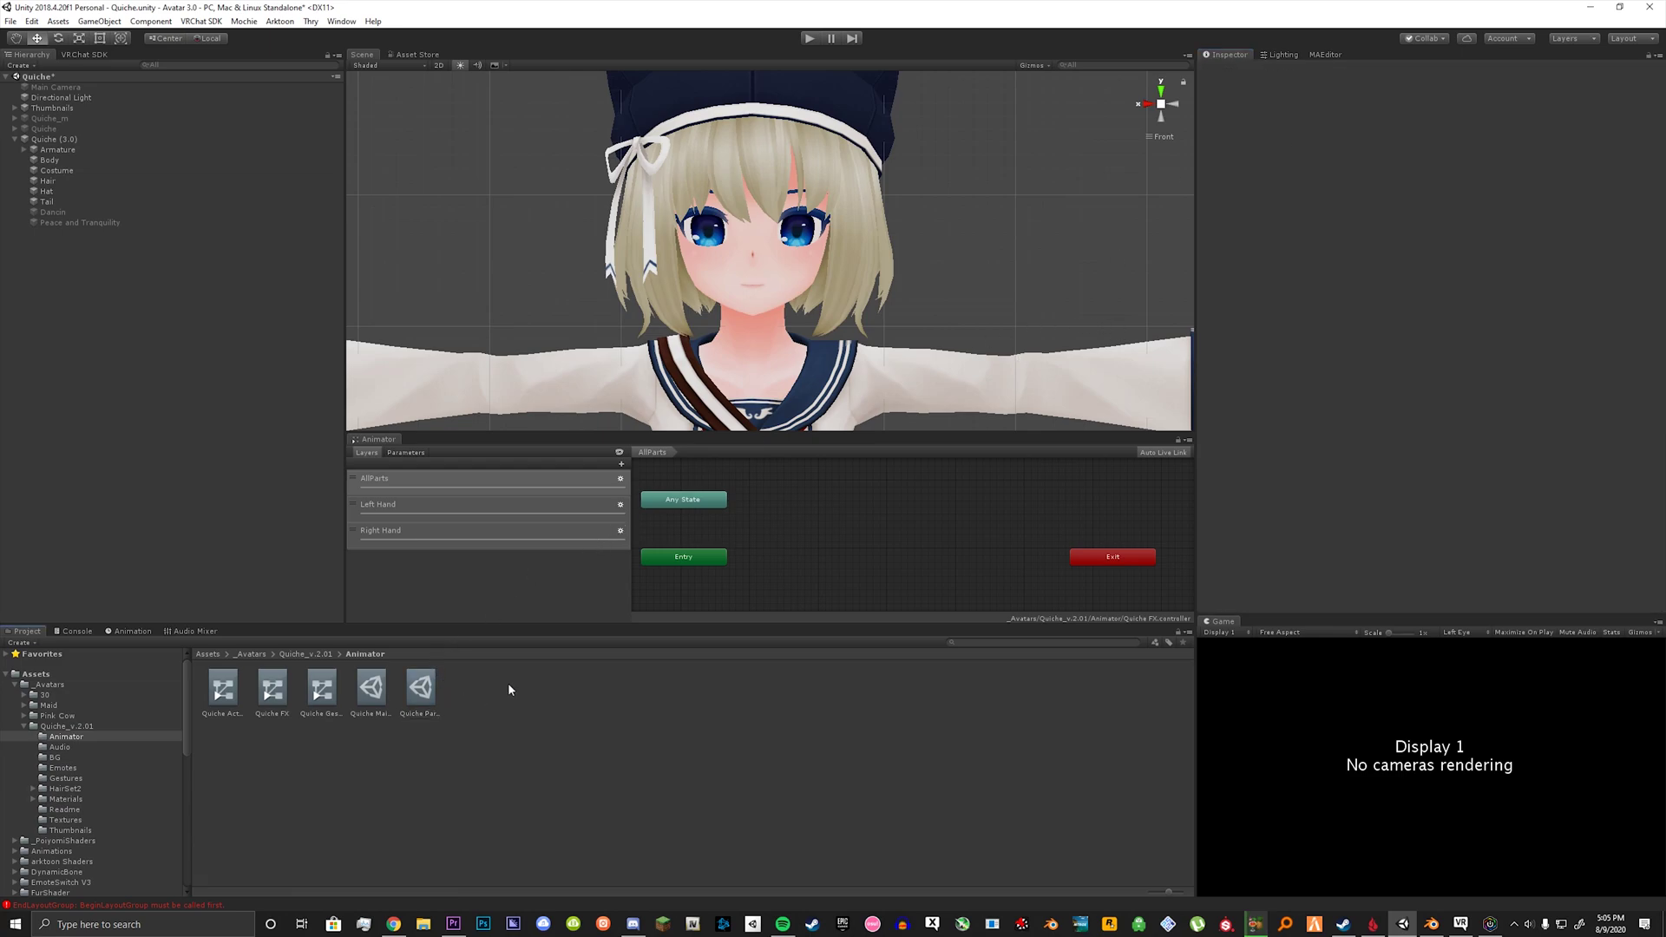
pyautogui.click(372, 690)
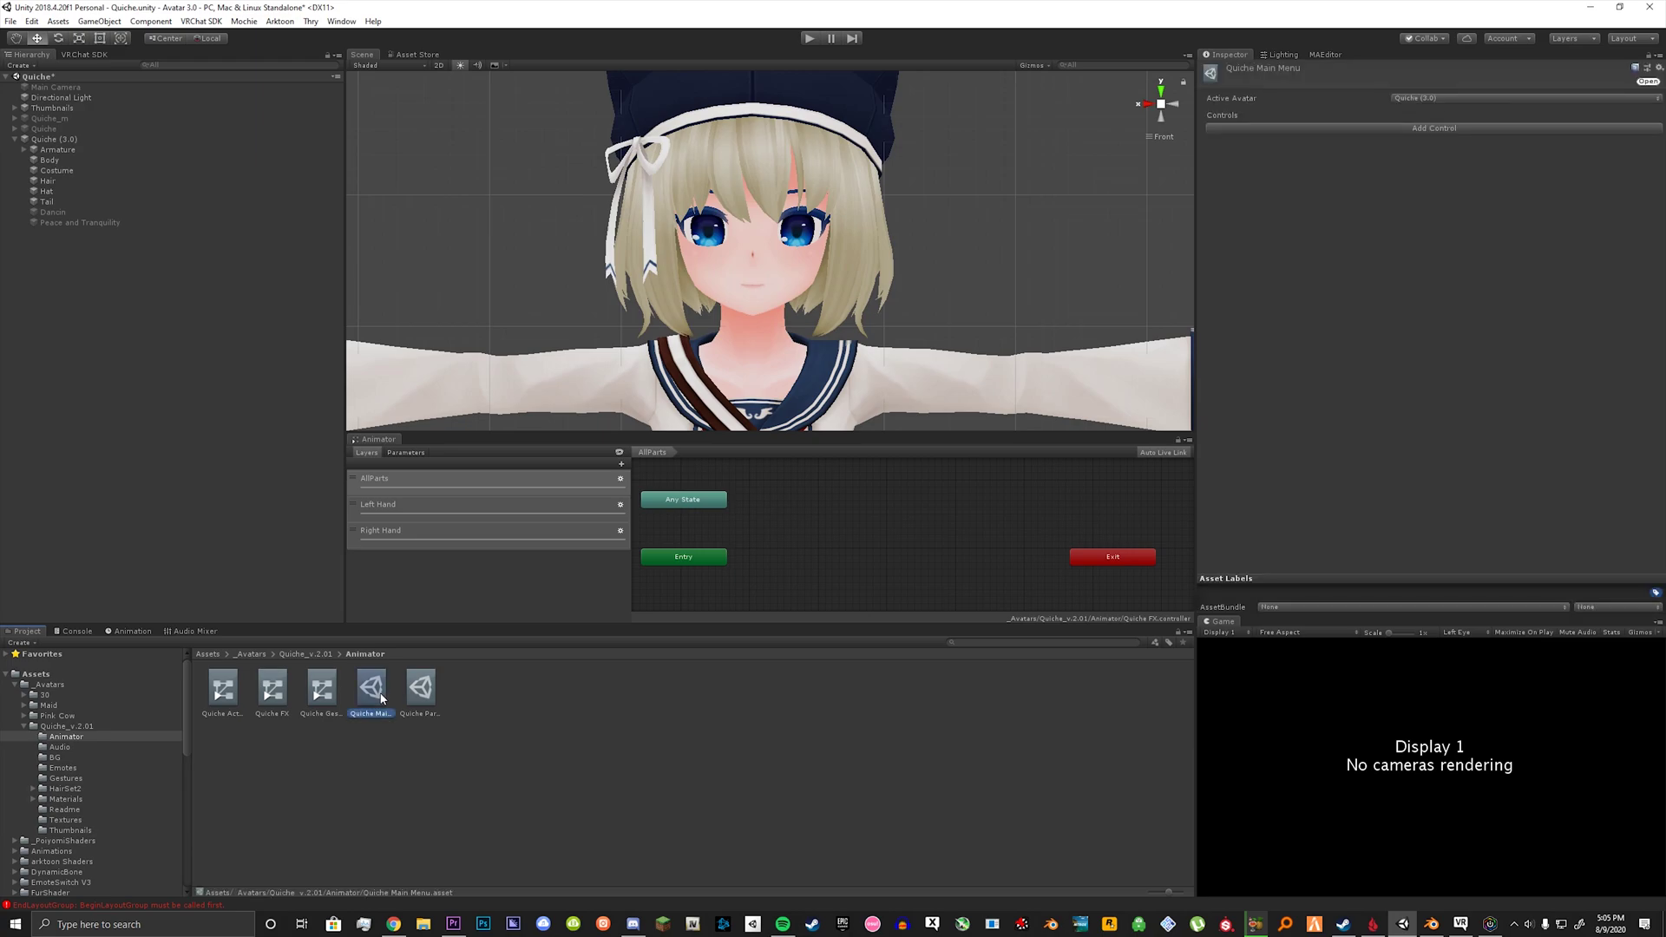
pyautogui.rightClick(489, 711)
pyautogui.moveTo(625, 387)
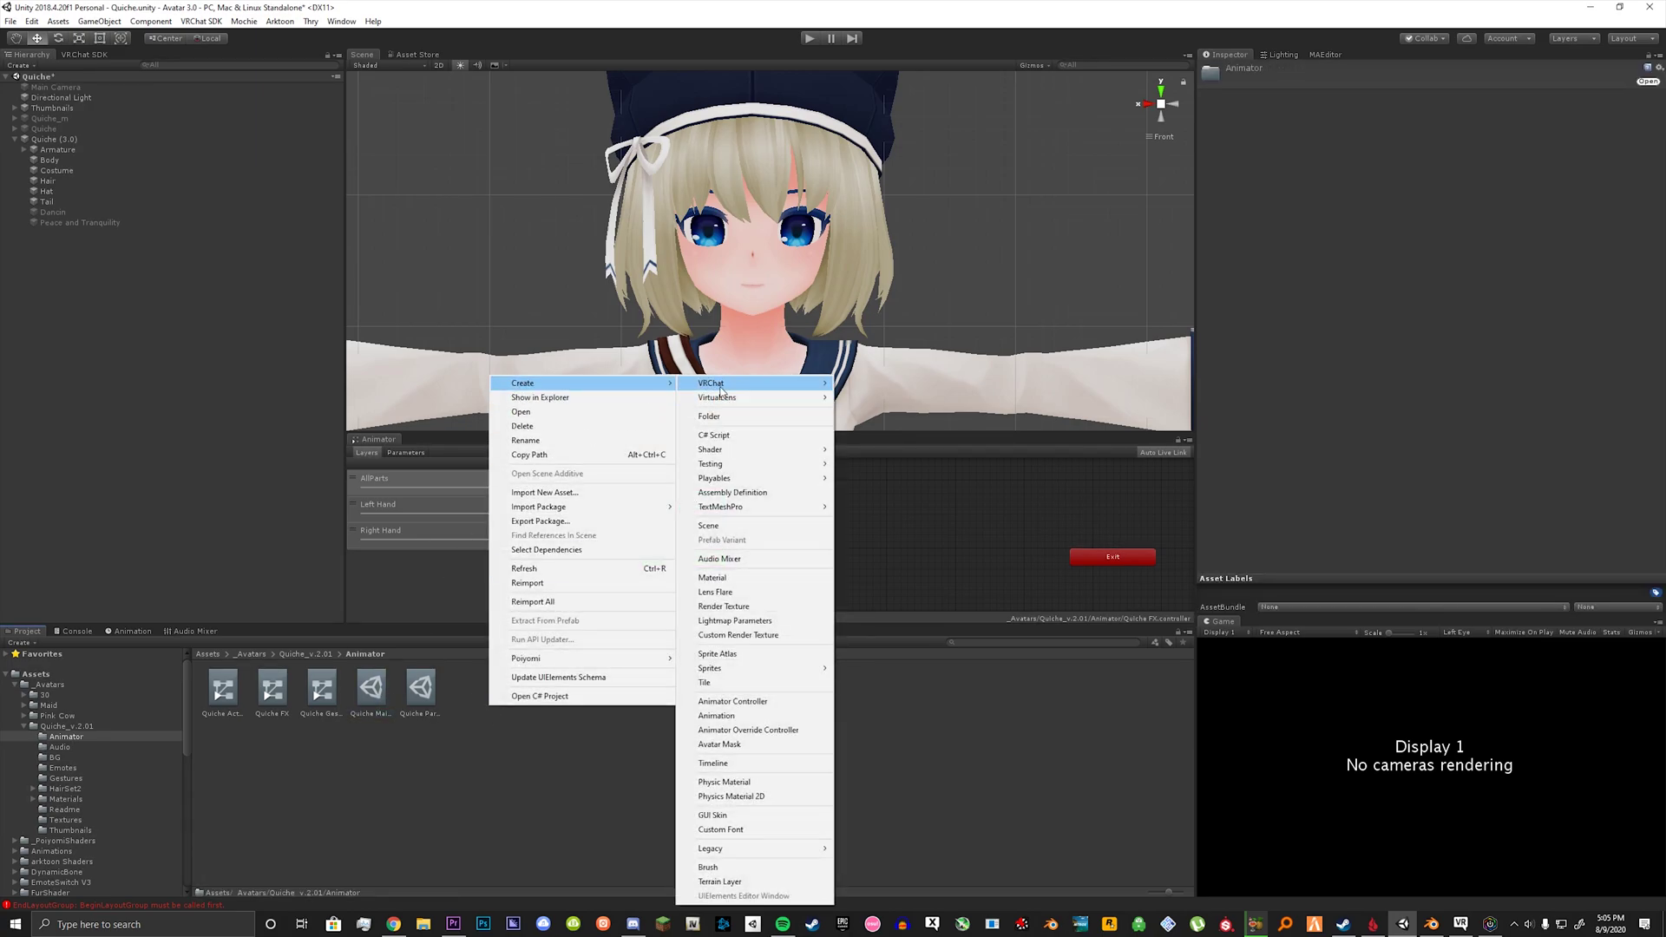
pyautogui.moveTo(720, 391)
pyautogui.moveTo(854, 385)
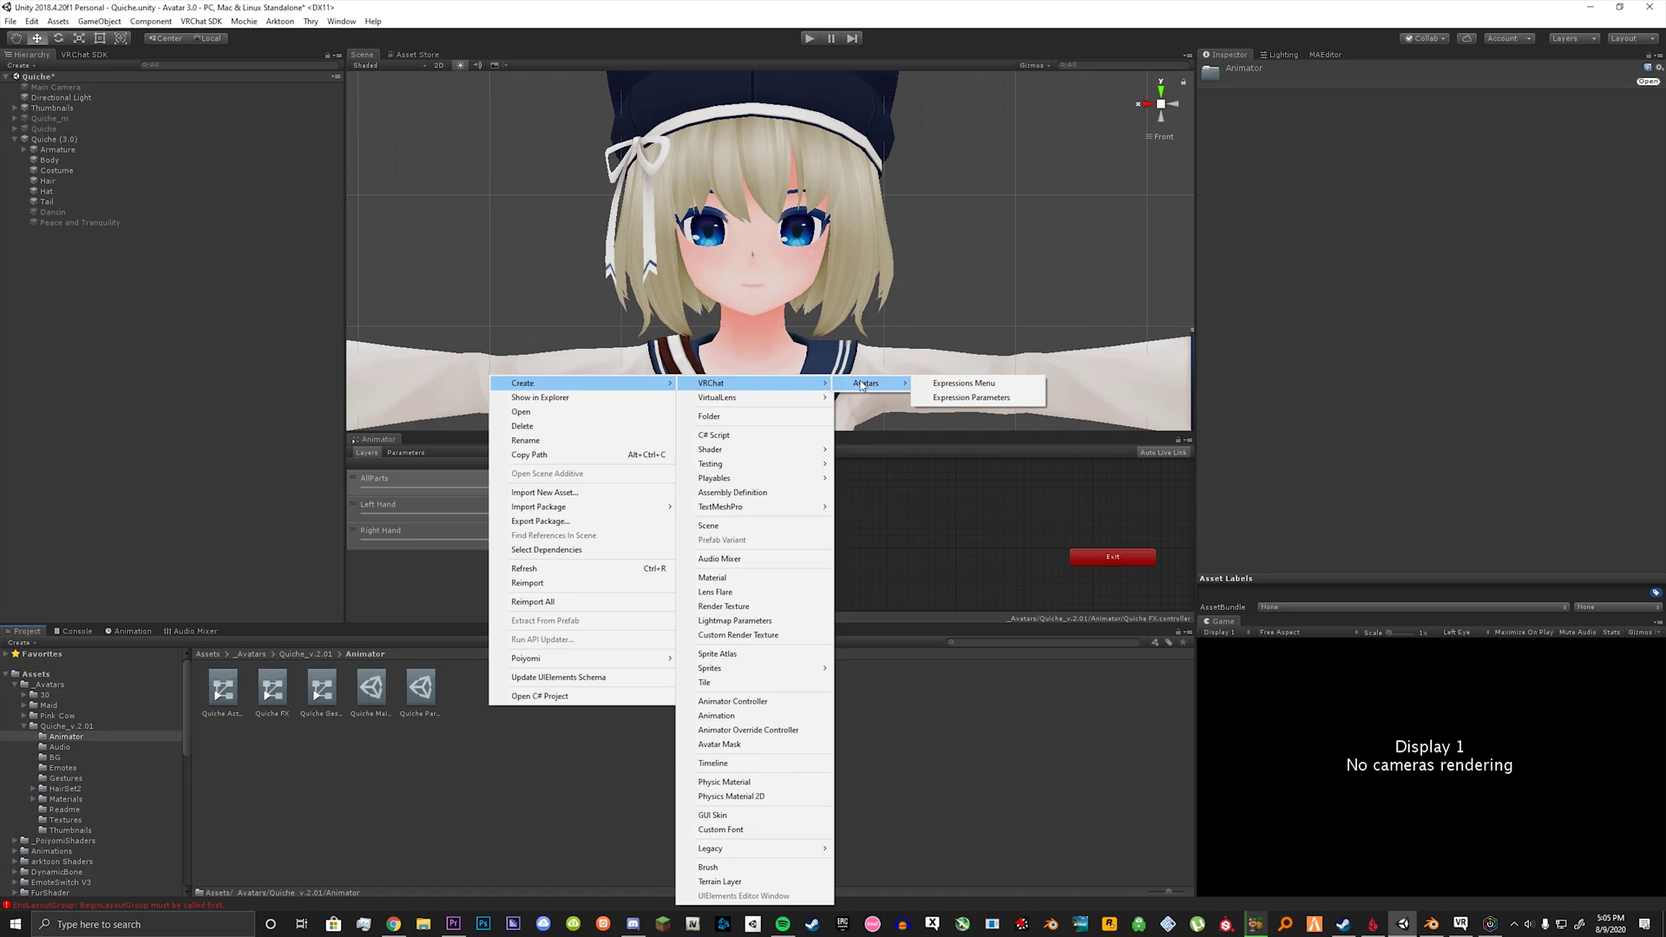
pyautogui.click(963, 383)
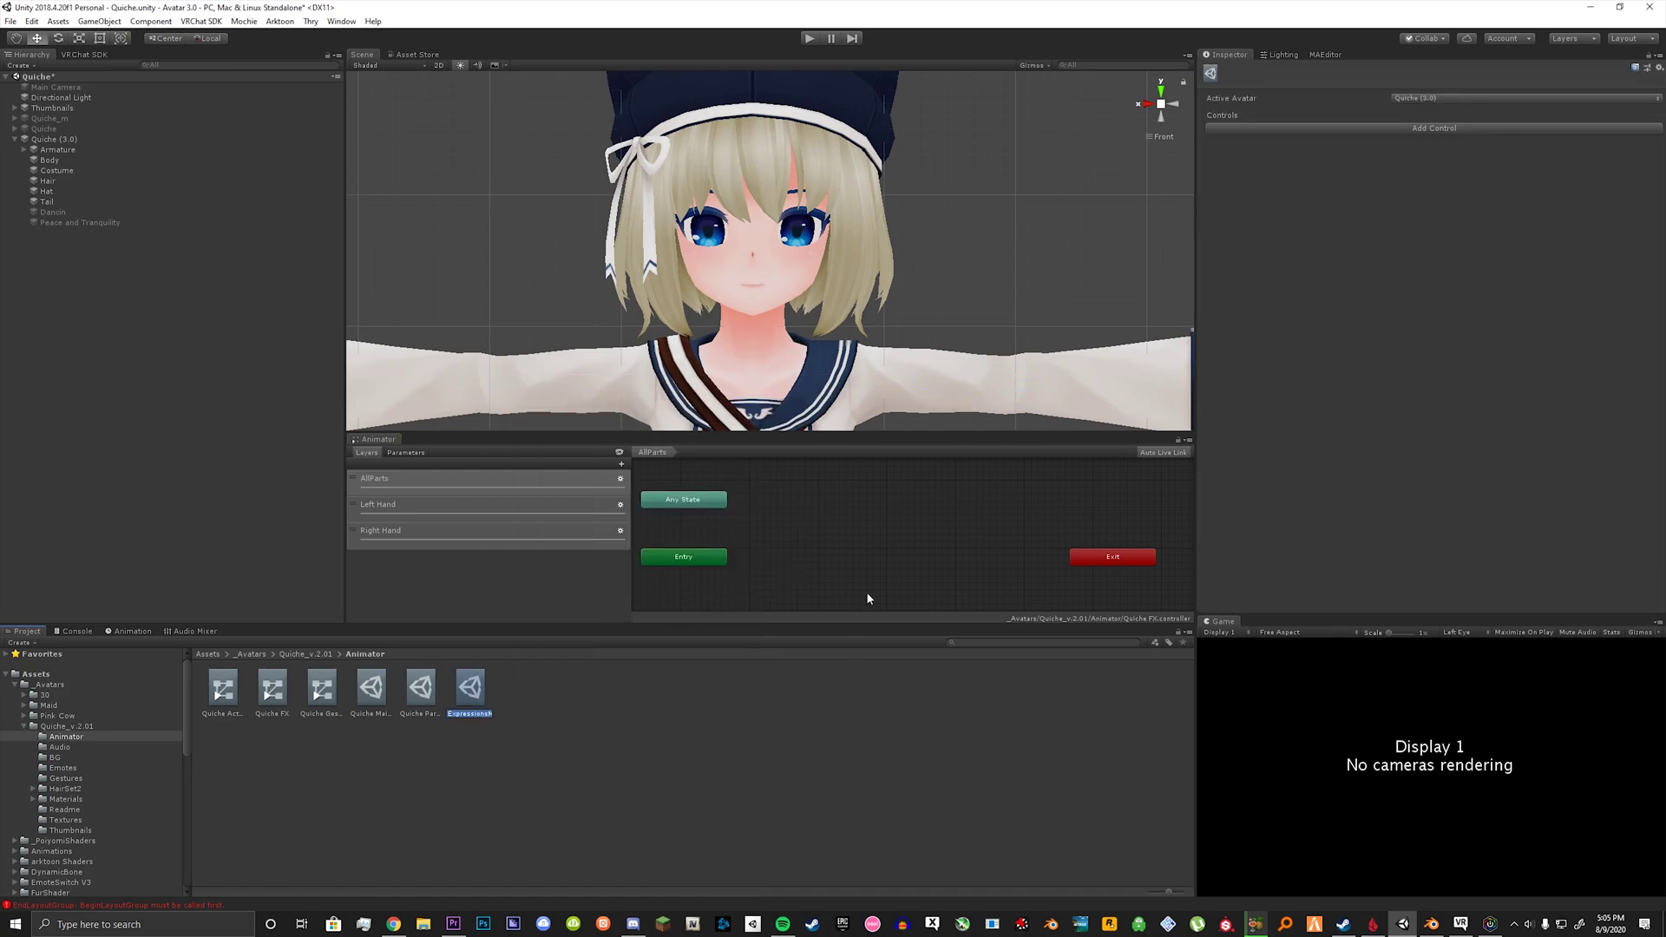
pyautogui.write('Quiche')
pyautogui.write(' Emote Menu')
pyautogui.press('Return')
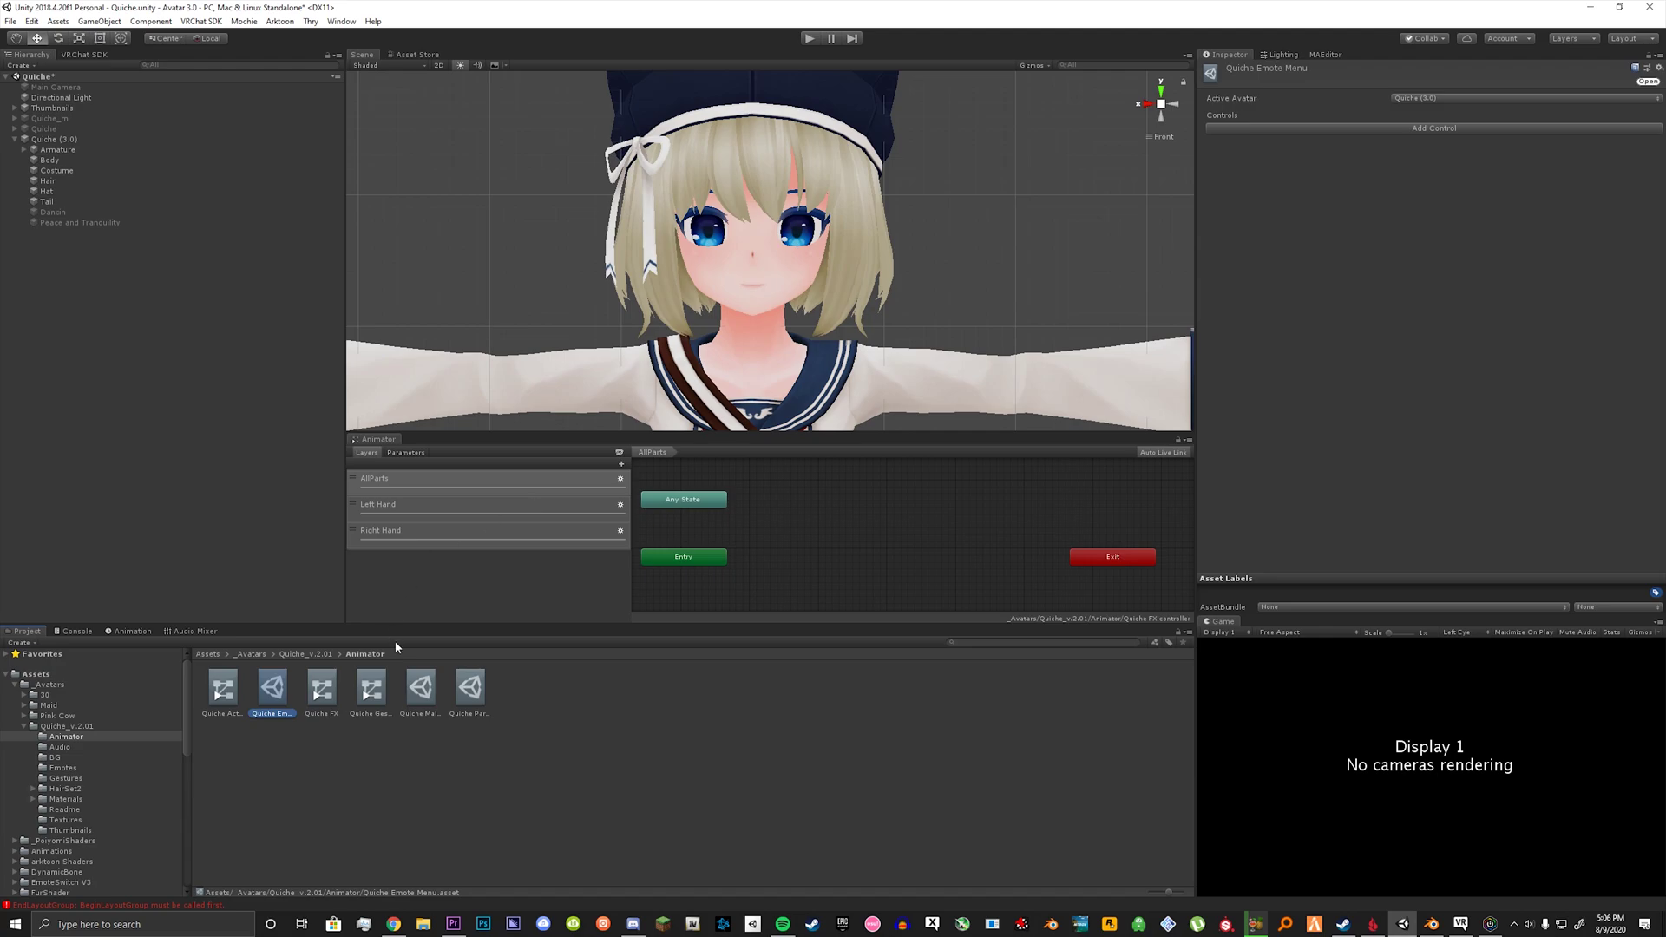
# Step: Add an 'Emote Menu' control of type Sub Menu to Quiche Main Menu, linked to Quiche Emote Menu
pyautogui.click(413, 688)
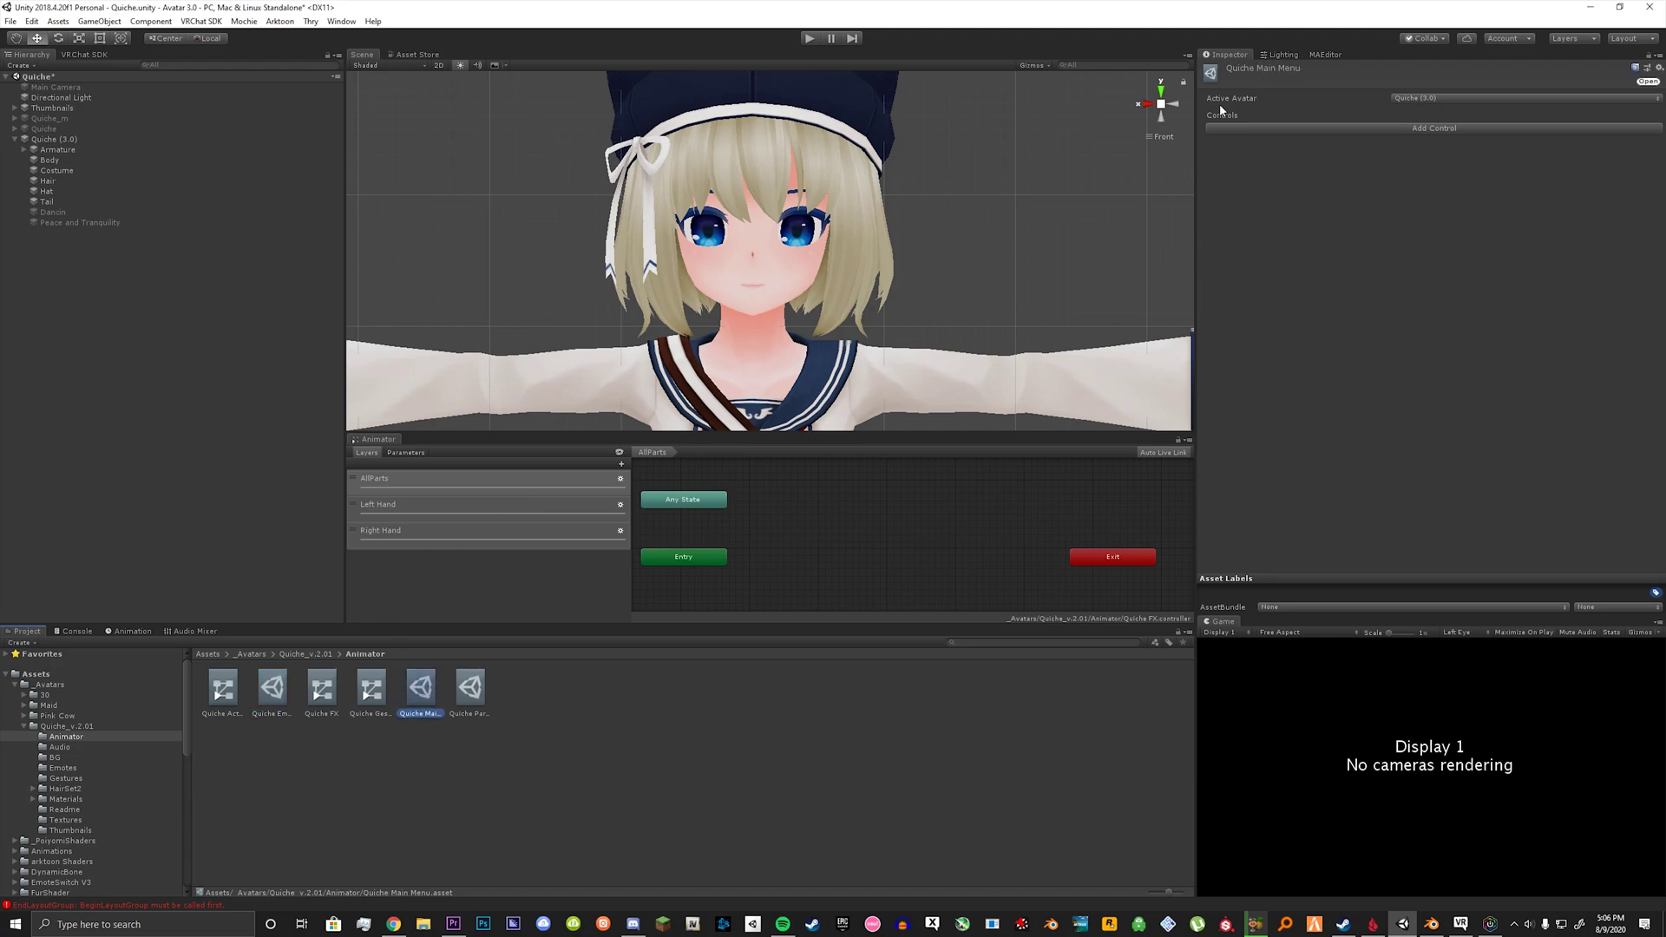
pyautogui.click(1362, 128)
pyautogui.click(1457, 154)
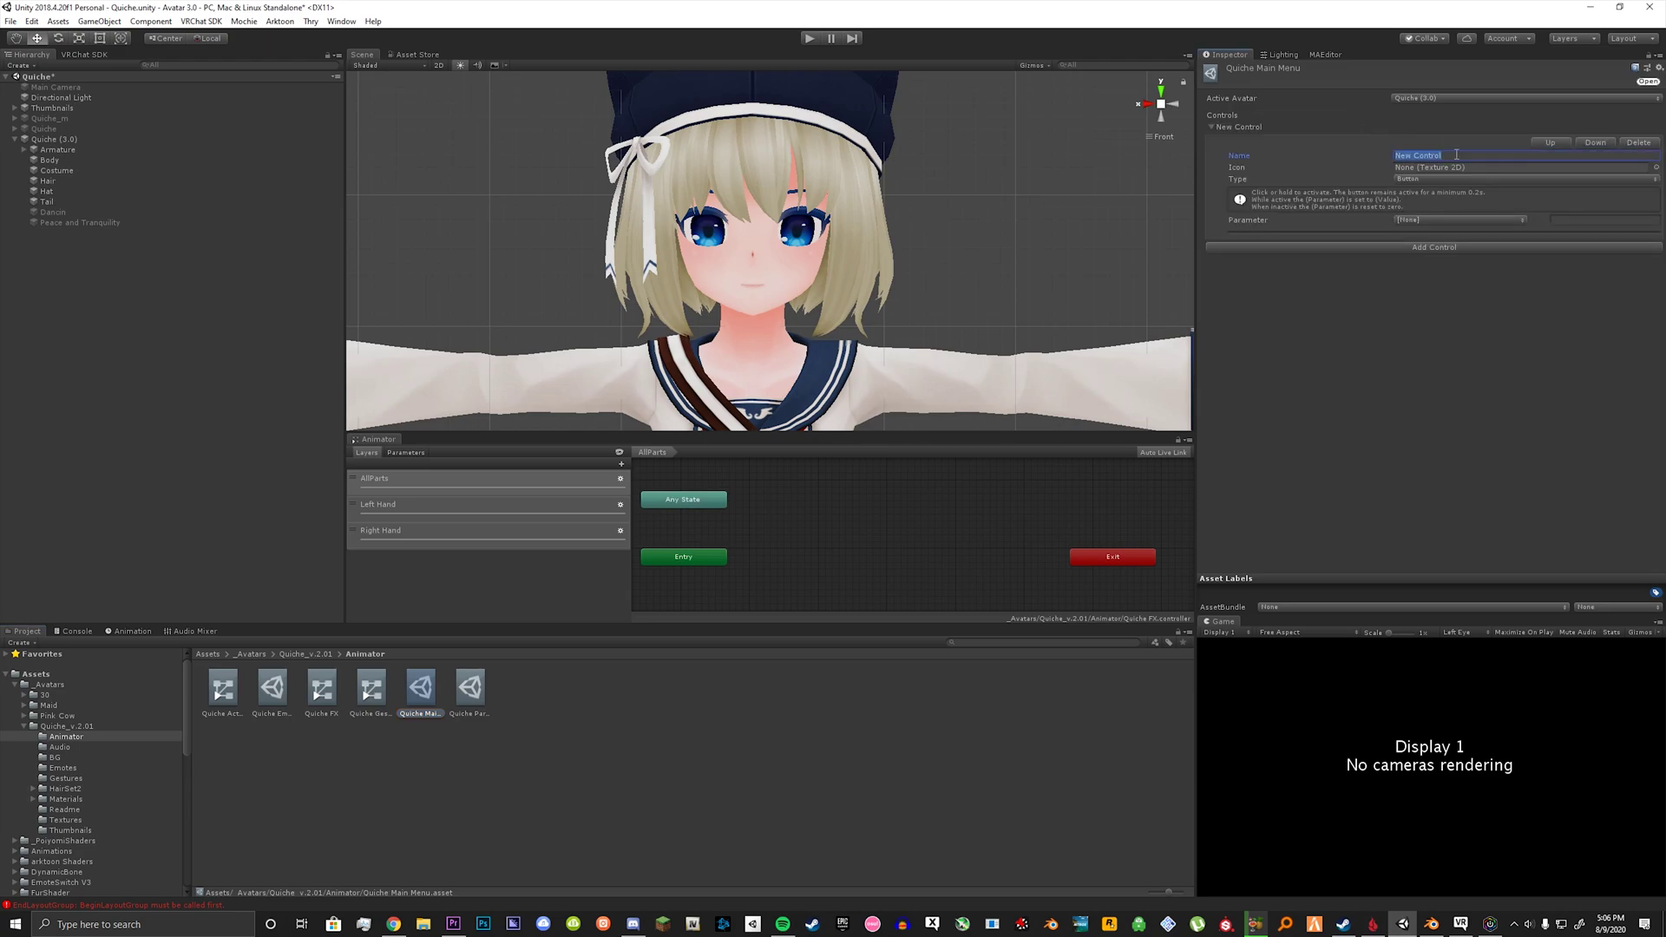
pyautogui.write('EMote M')
pyautogui.hotkey('ctrl', 'a')
pyautogui.write('Em')
pyautogui.click(1401, 179)
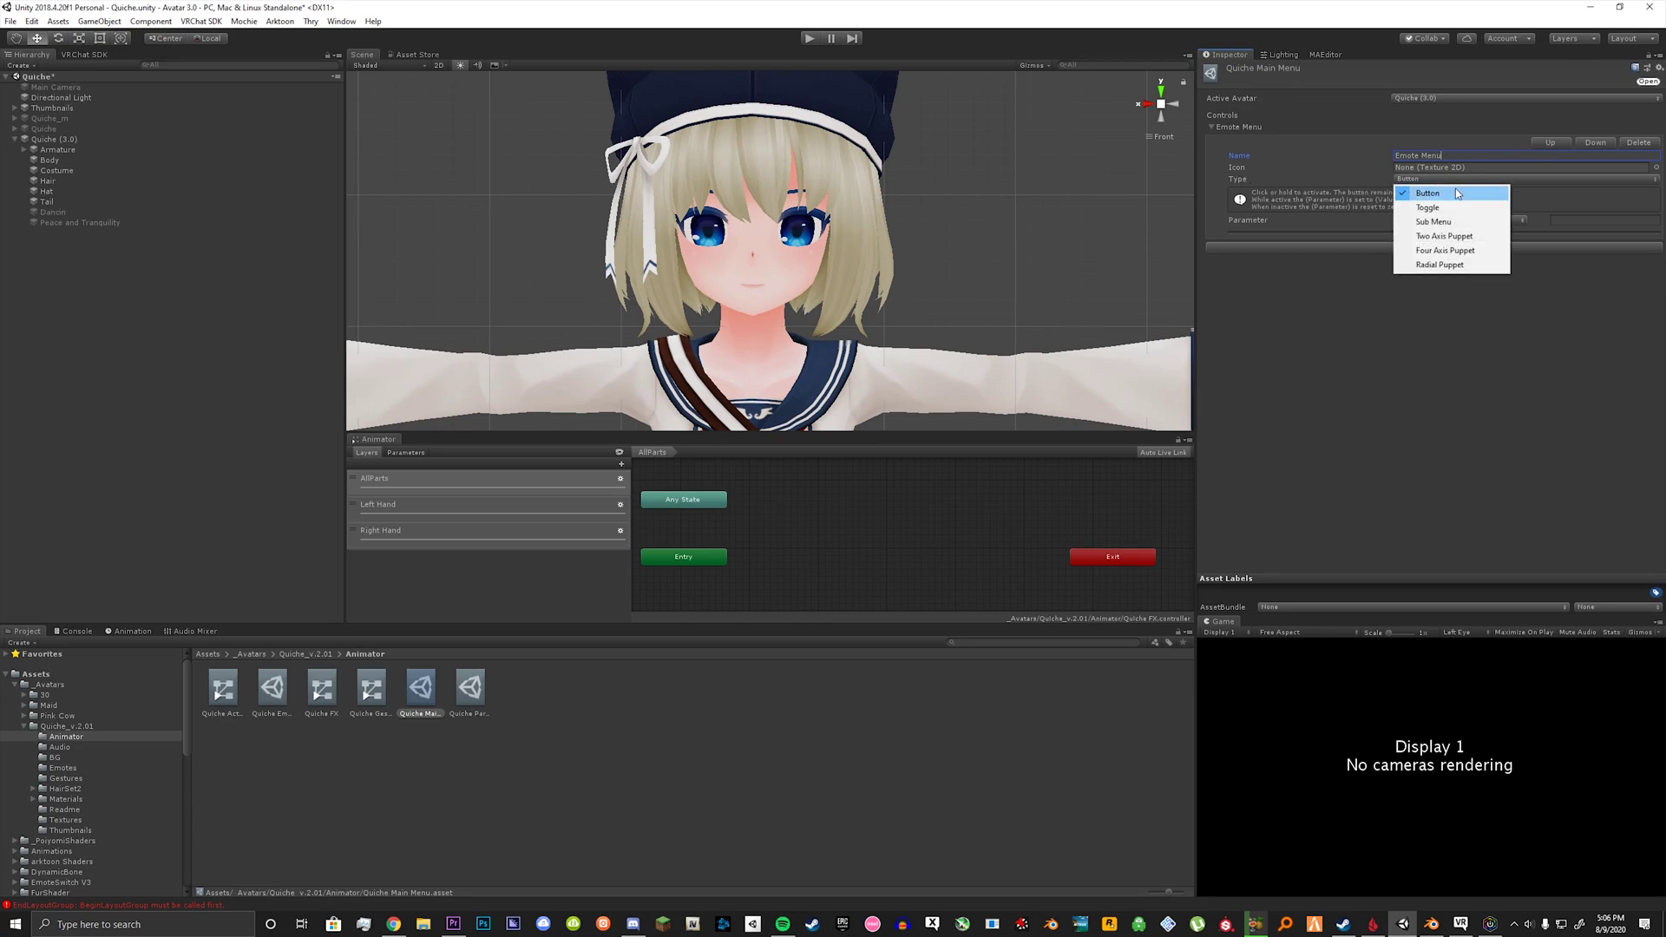
pyautogui.click(1421, 223)
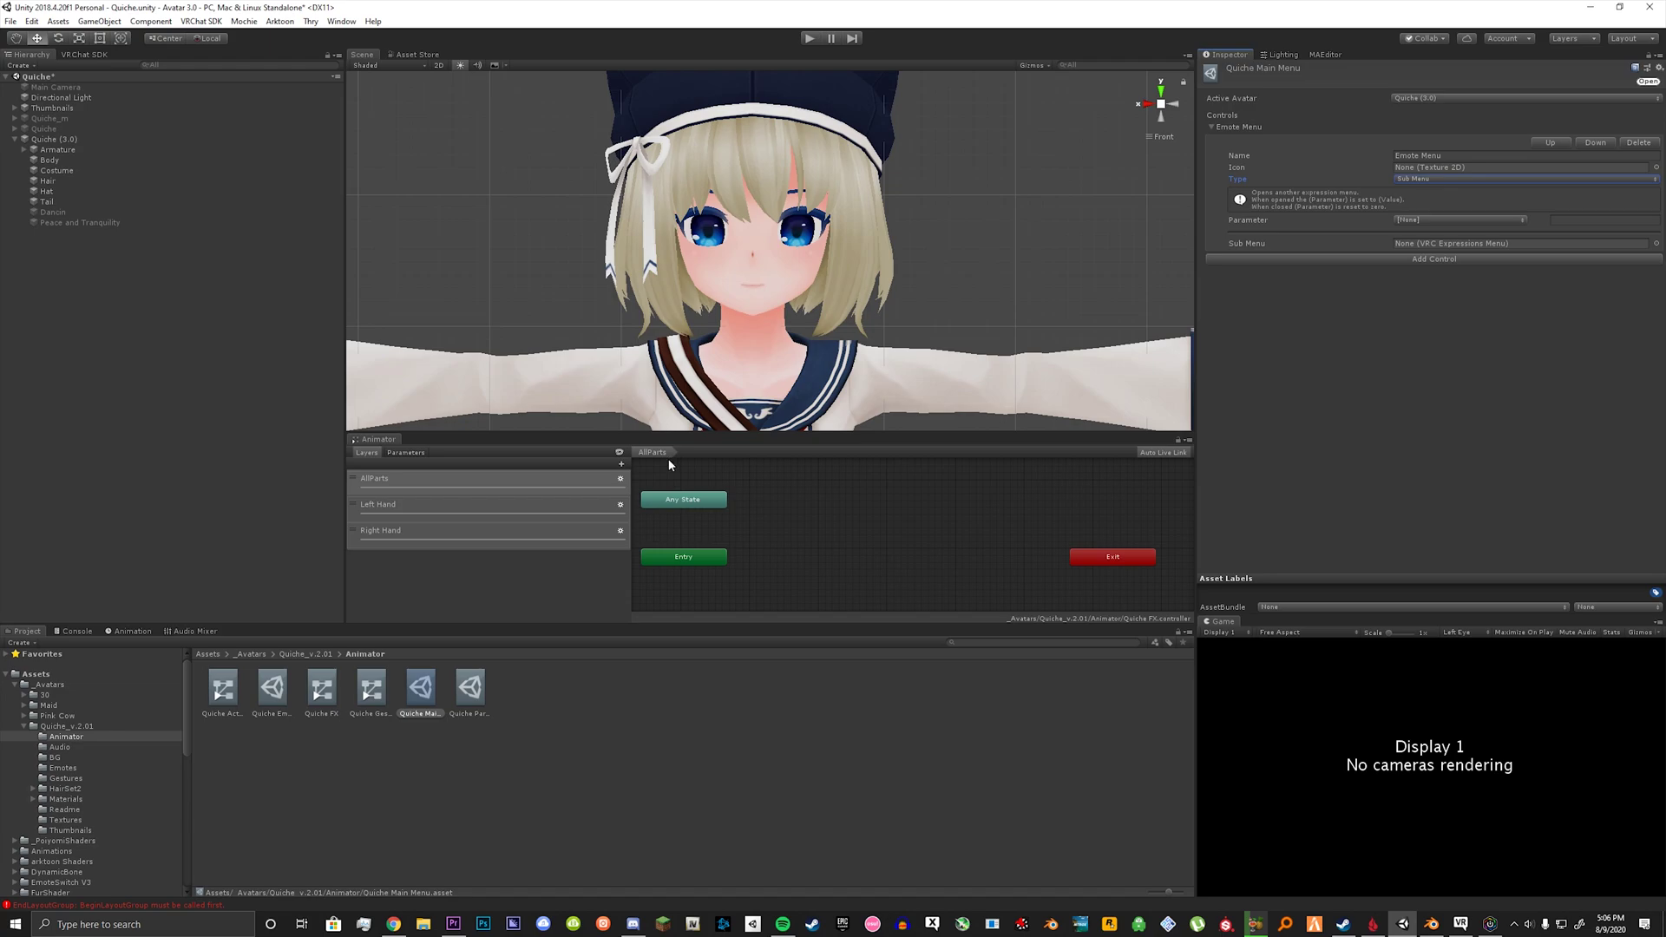
pyautogui.moveTo(272, 687); pyautogui.dragTo(1483, 251)
# Step: On Quiche (3.0), set the Expressions Menu to Quiche Main Menu and Parameters to Quiche Parameters
pyautogui.click(557, 697)
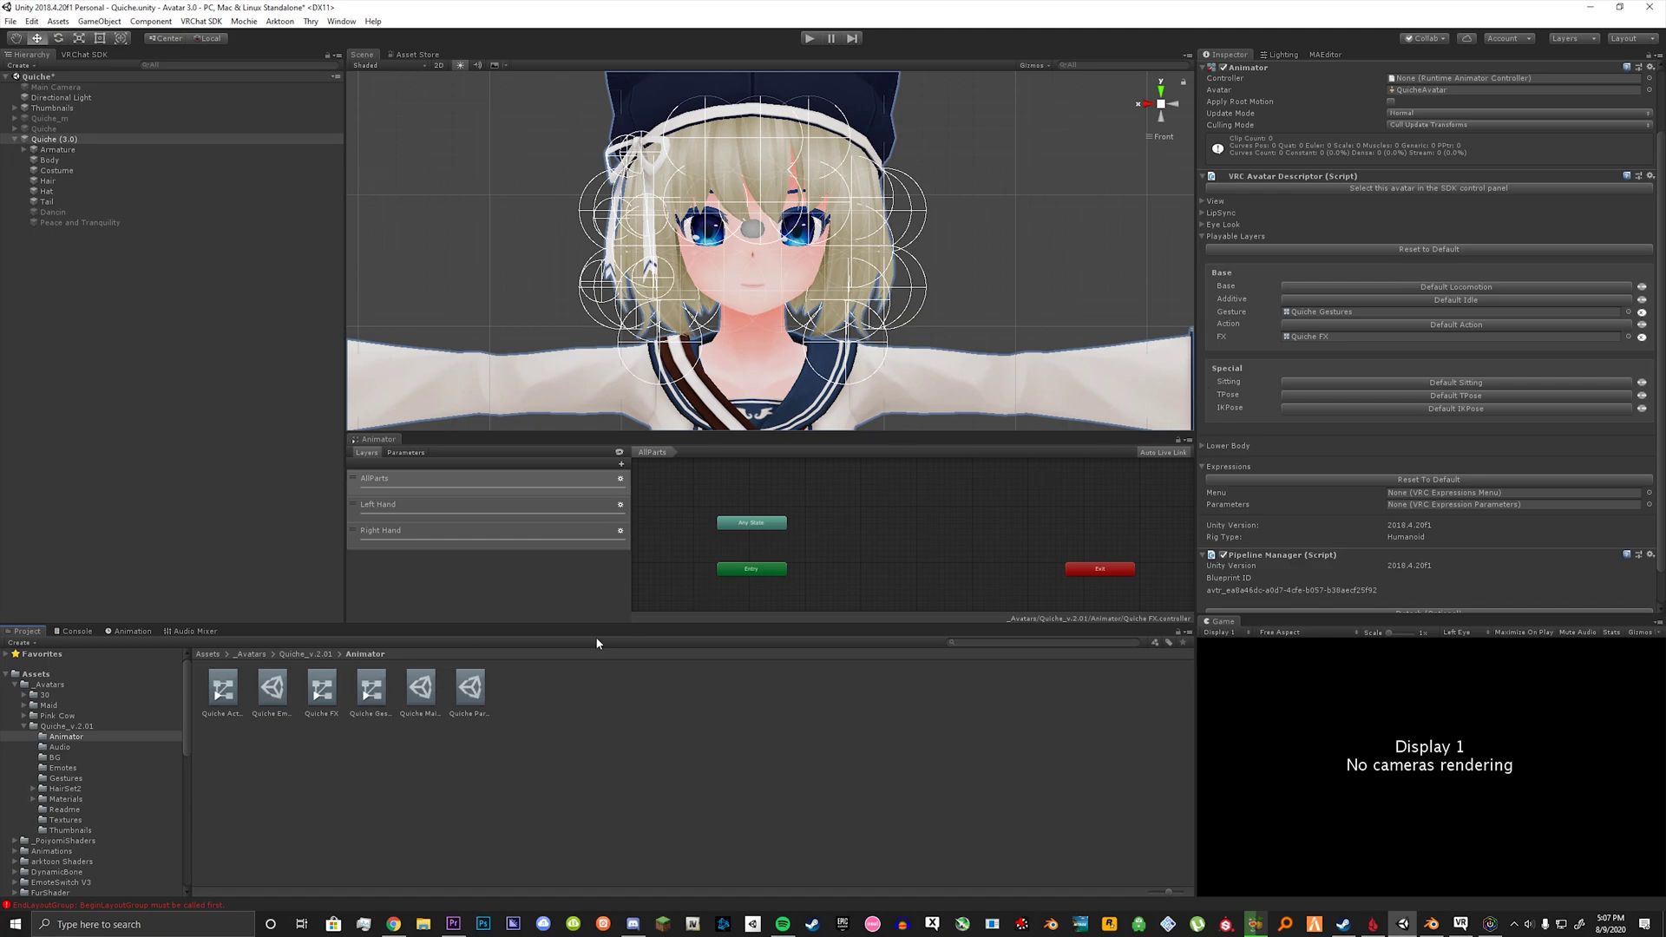
pyautogui.moveTo(415, 712); pyautogui.dragTo(1423, 501)
pyautogui.moveTo(482, 696); pyautogui.dragTo(1431, 503)
# Step: Browse to VRCSDK > Examples3 > Animation > Controllers and select vrc_AvatarV3ActionLayer to view its graph
pyautogui.scroll(-10, 135, 744)
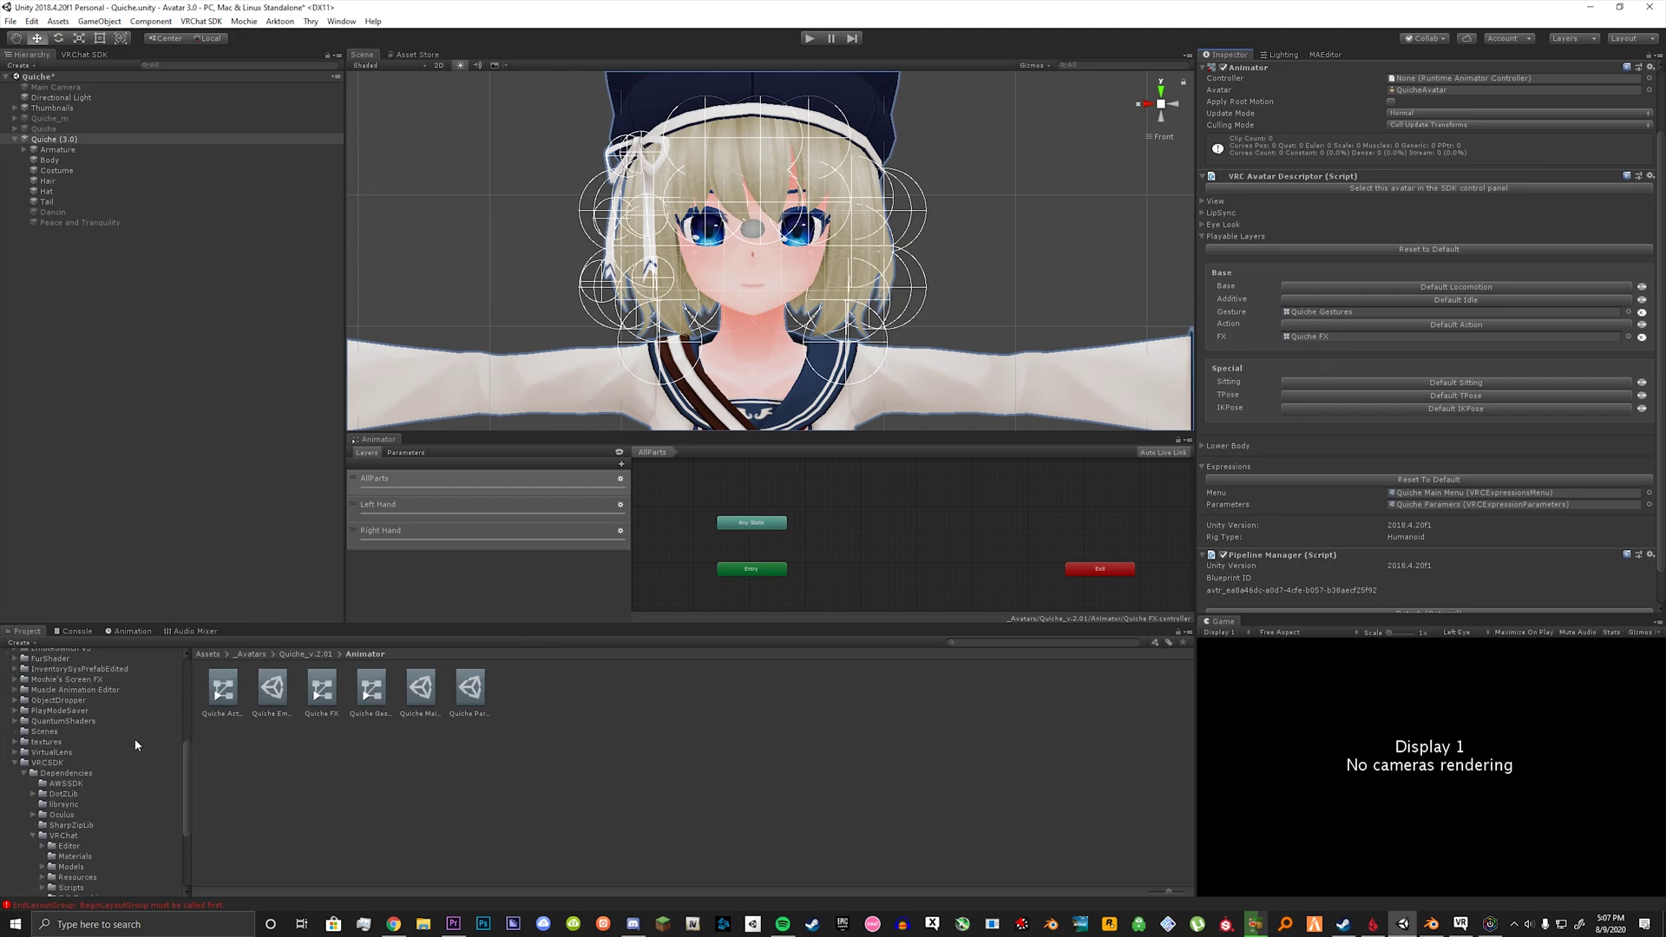
pyautogui.scroll(3, 133, 737)
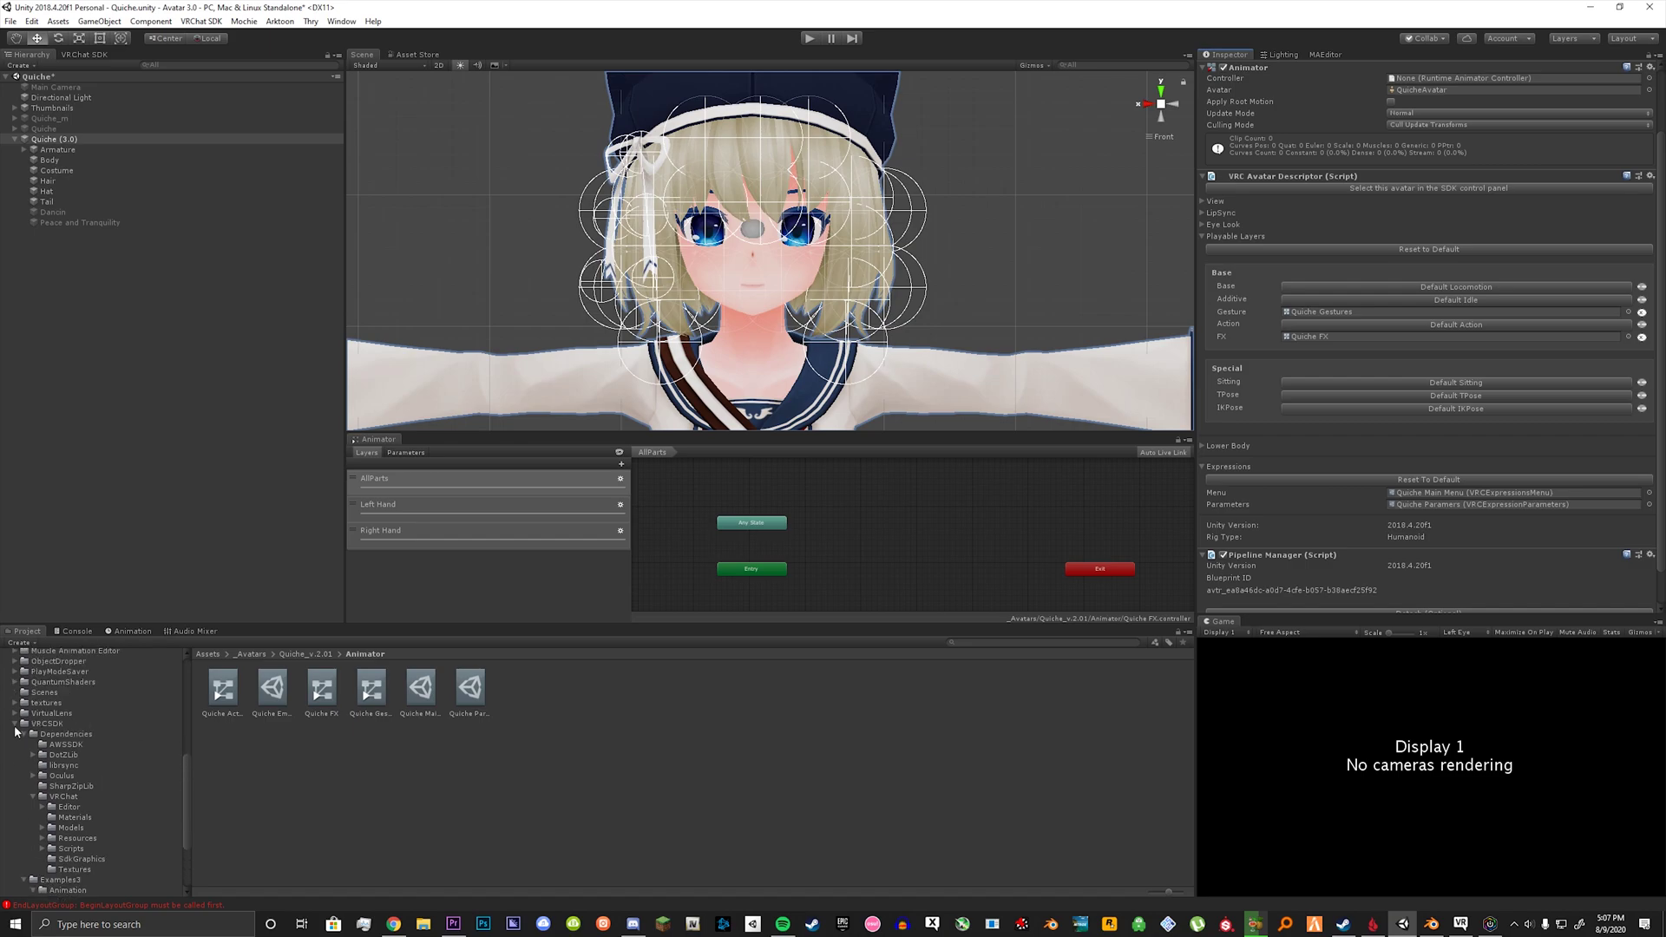
pyautogui.click(153, 724)
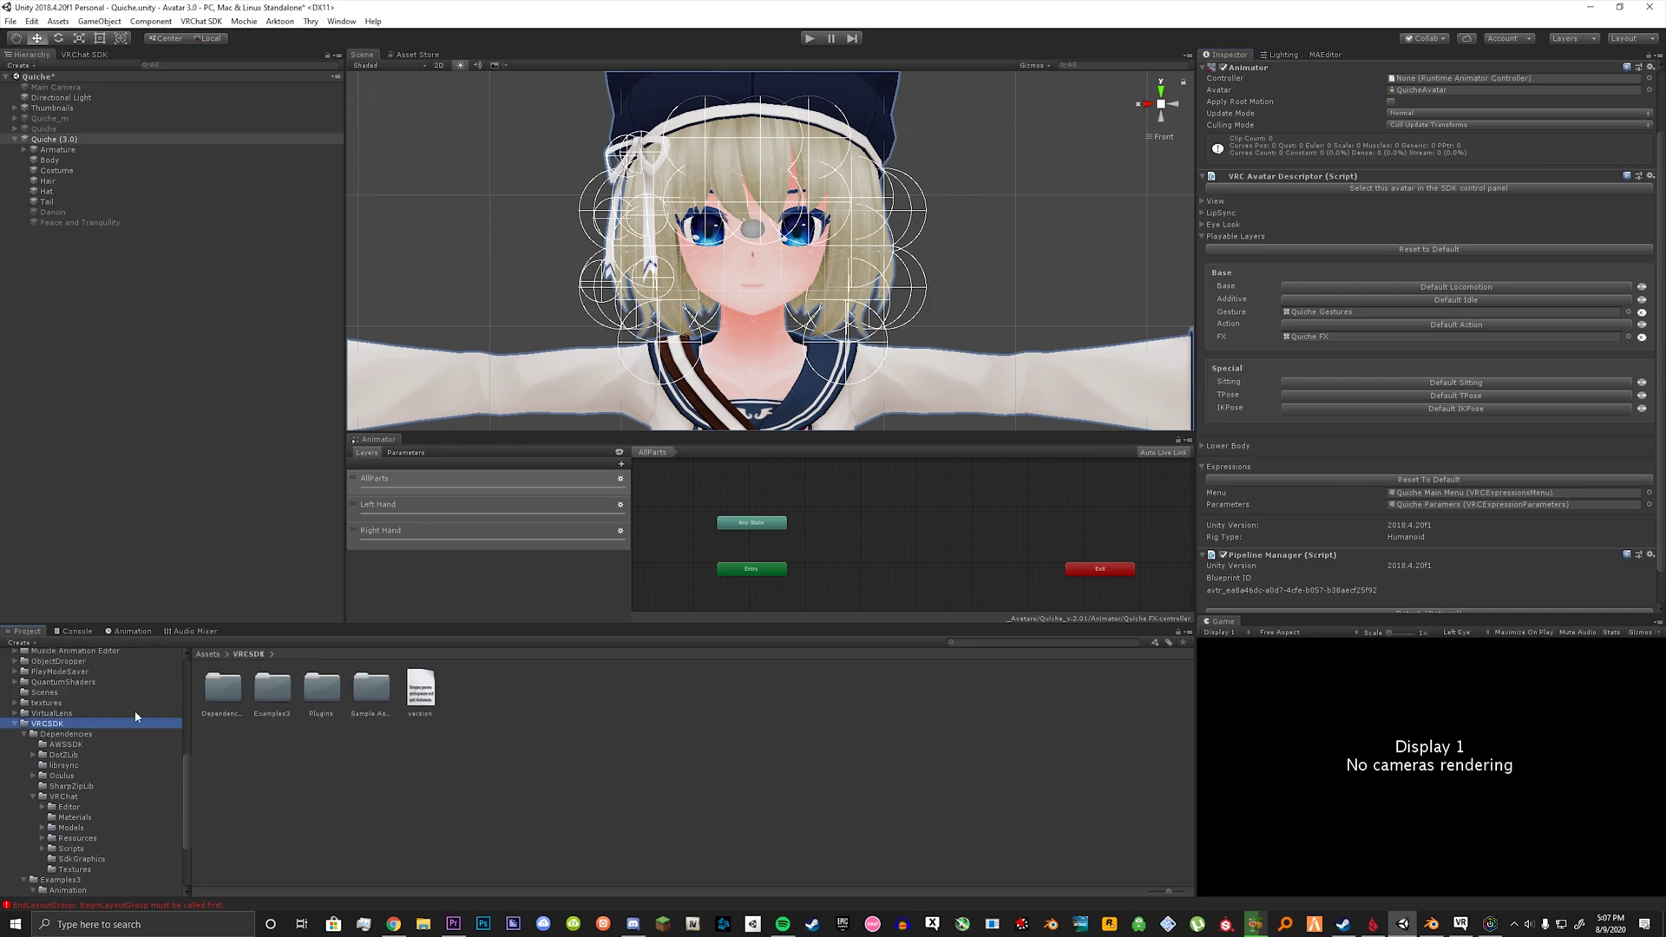
pyautogui.doubleClick(272, 688)
pyautogui.click(217, 688)
pyautogui.doubleClick(217, 687)
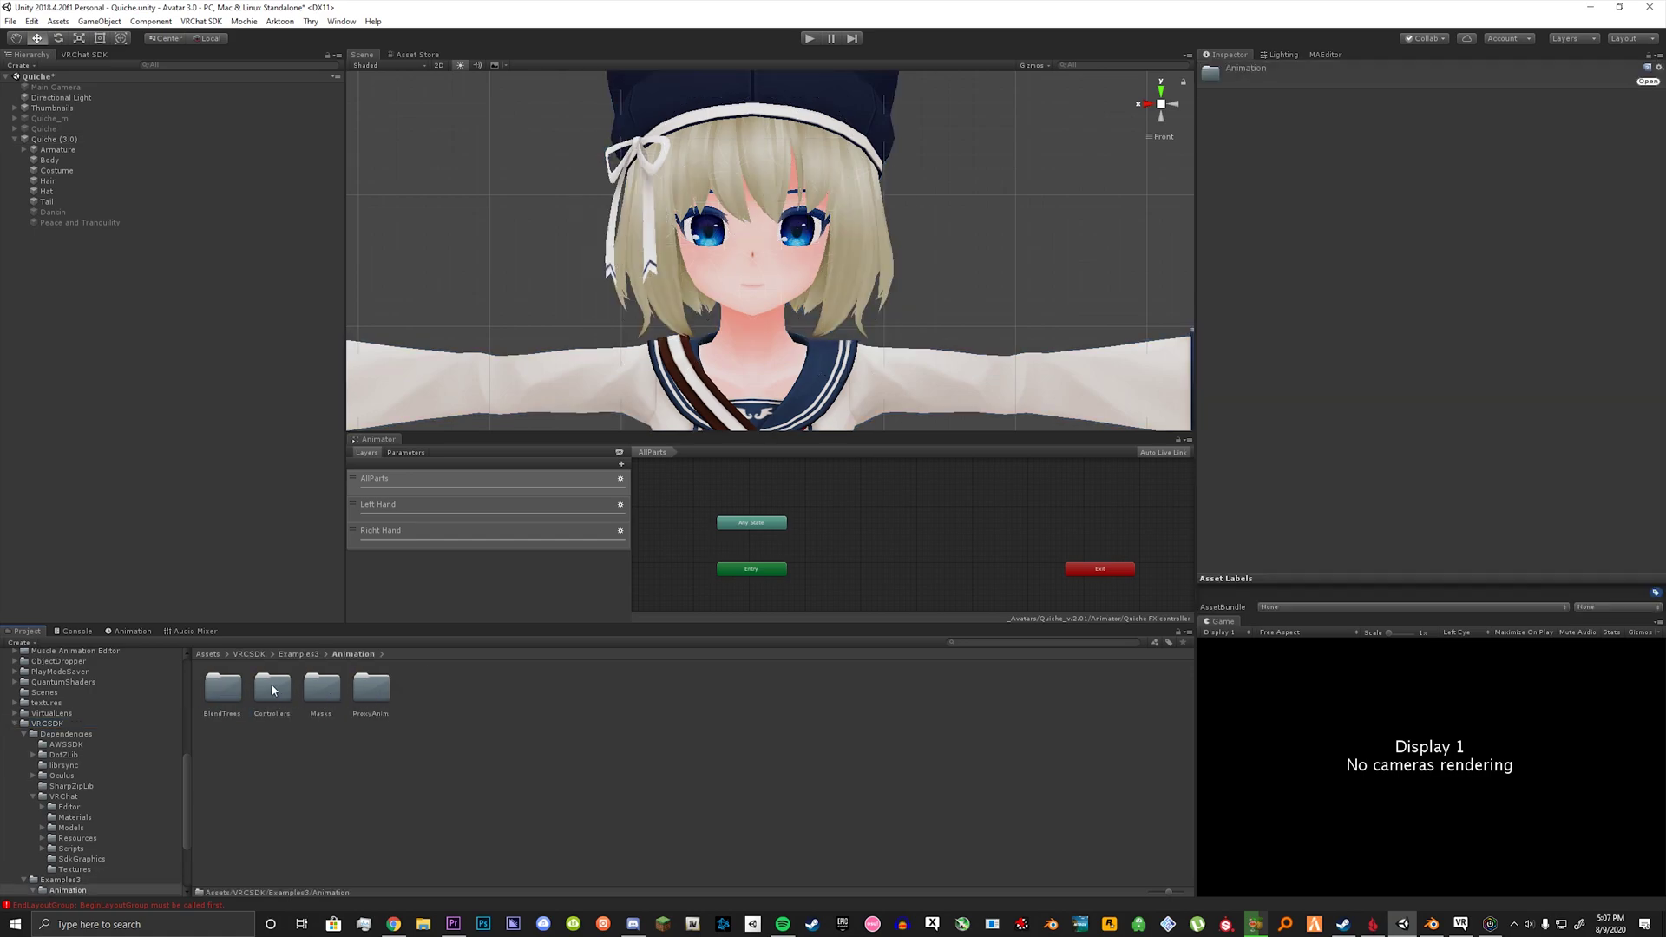
pyautogui.doubleClick(272, 688)
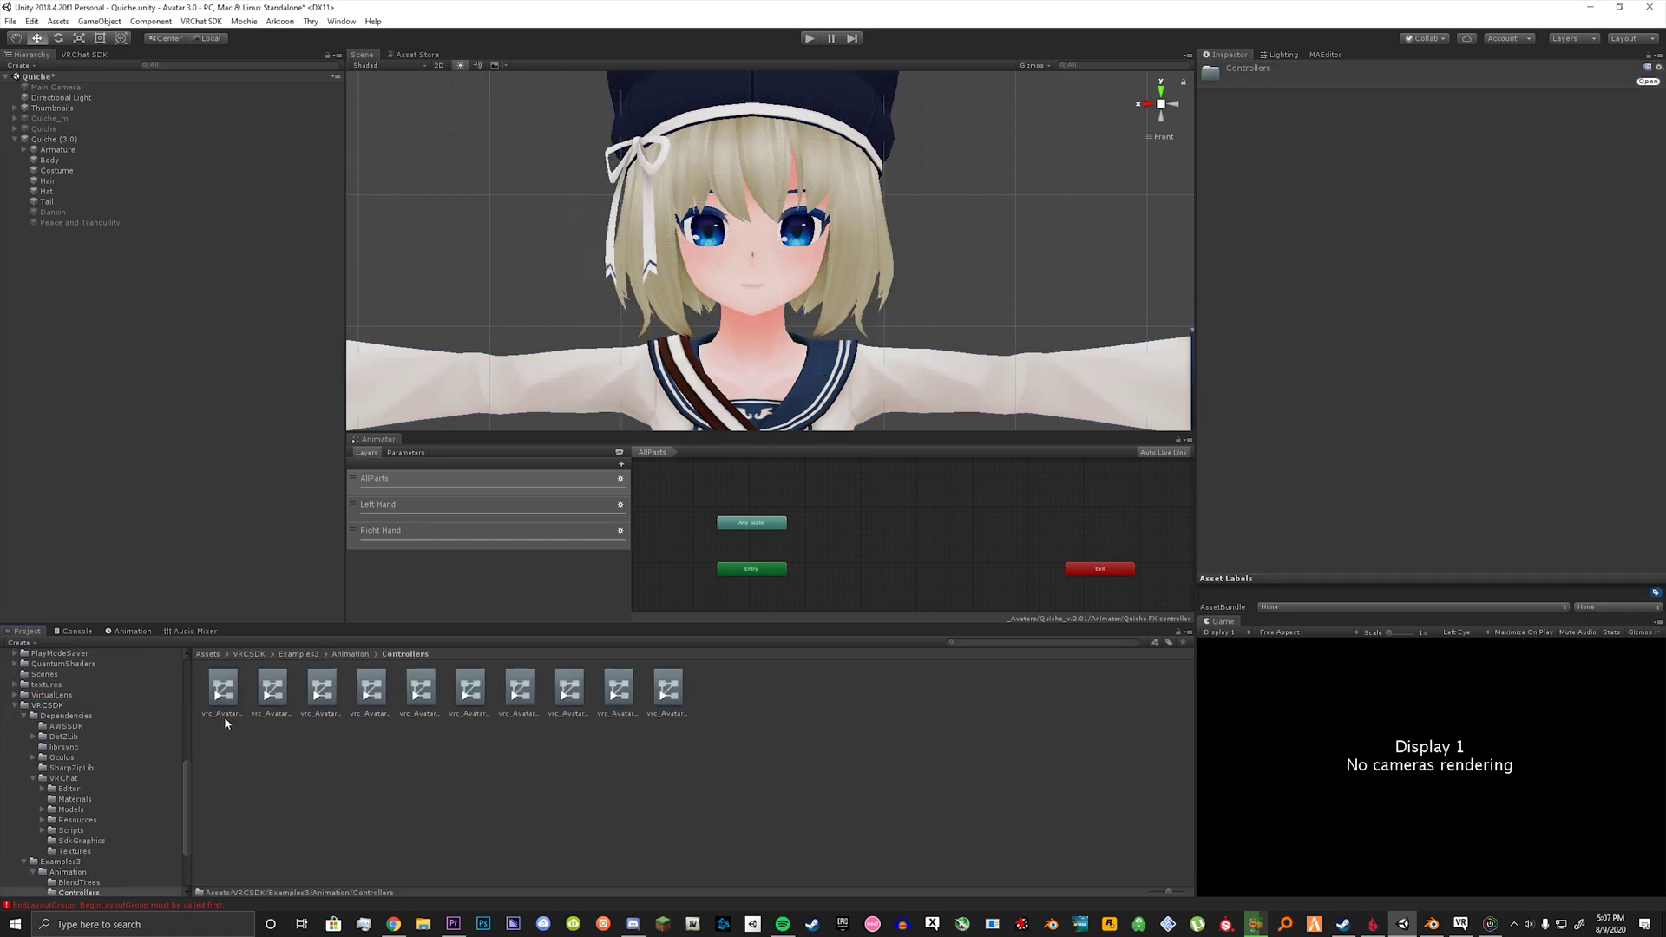
pyautogui.click(222, 687)
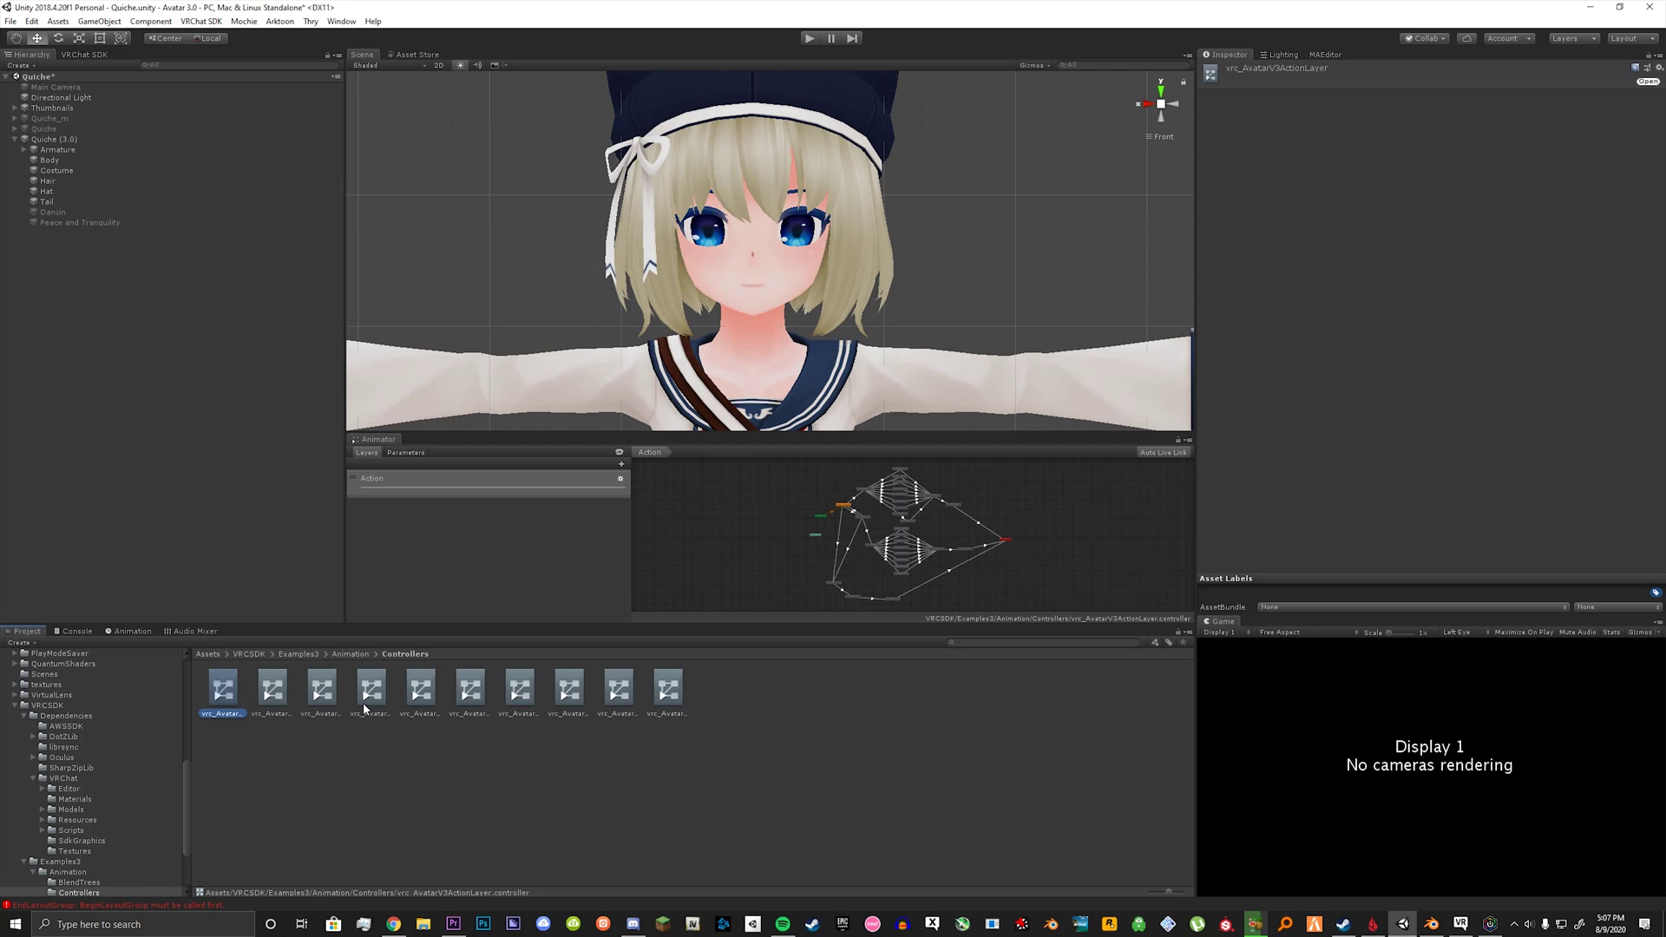
# Step: Duplicate vrc_AvatarV3ActionLayer and rename the copy 'Quiche Action'
pyautogui.hotkey('ctrl', 'd')
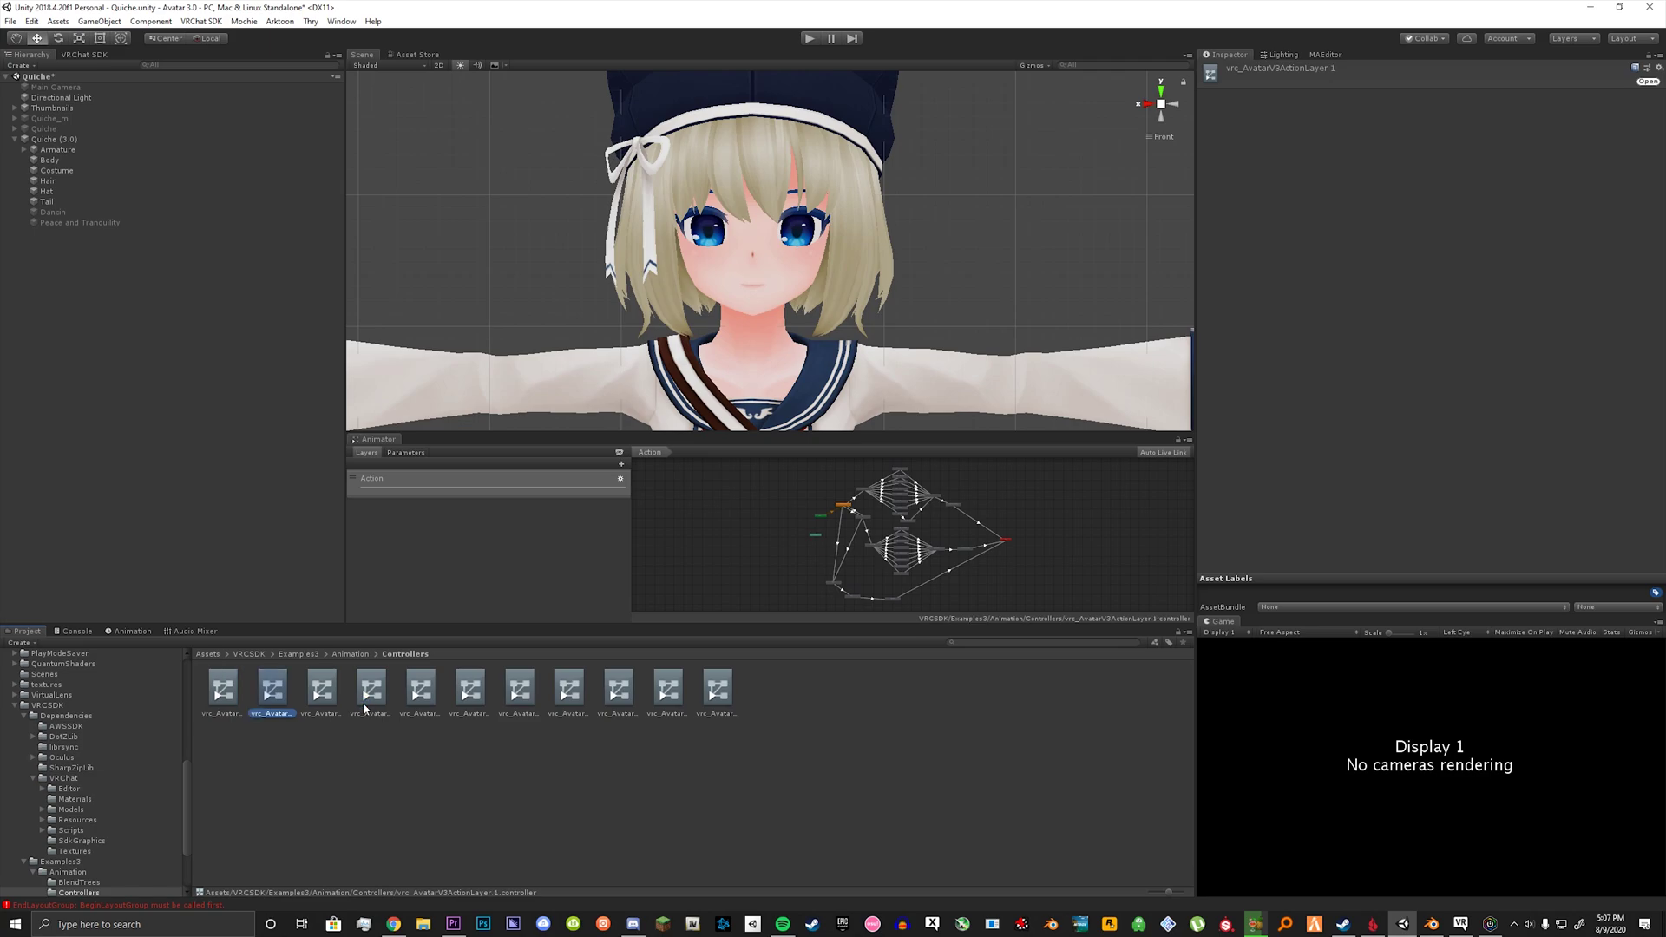
pyautogui.press('F2')
pyautogui.write('Quiche Action')
pyautogui.press('Return')
# Step: Move Quiche Action into the Quiche_v.2.01 Animator folder and select the Quiche (3.0) avatar
pyautogui.moveTo(187, 777); pyautogui.dragTo(187, 758)
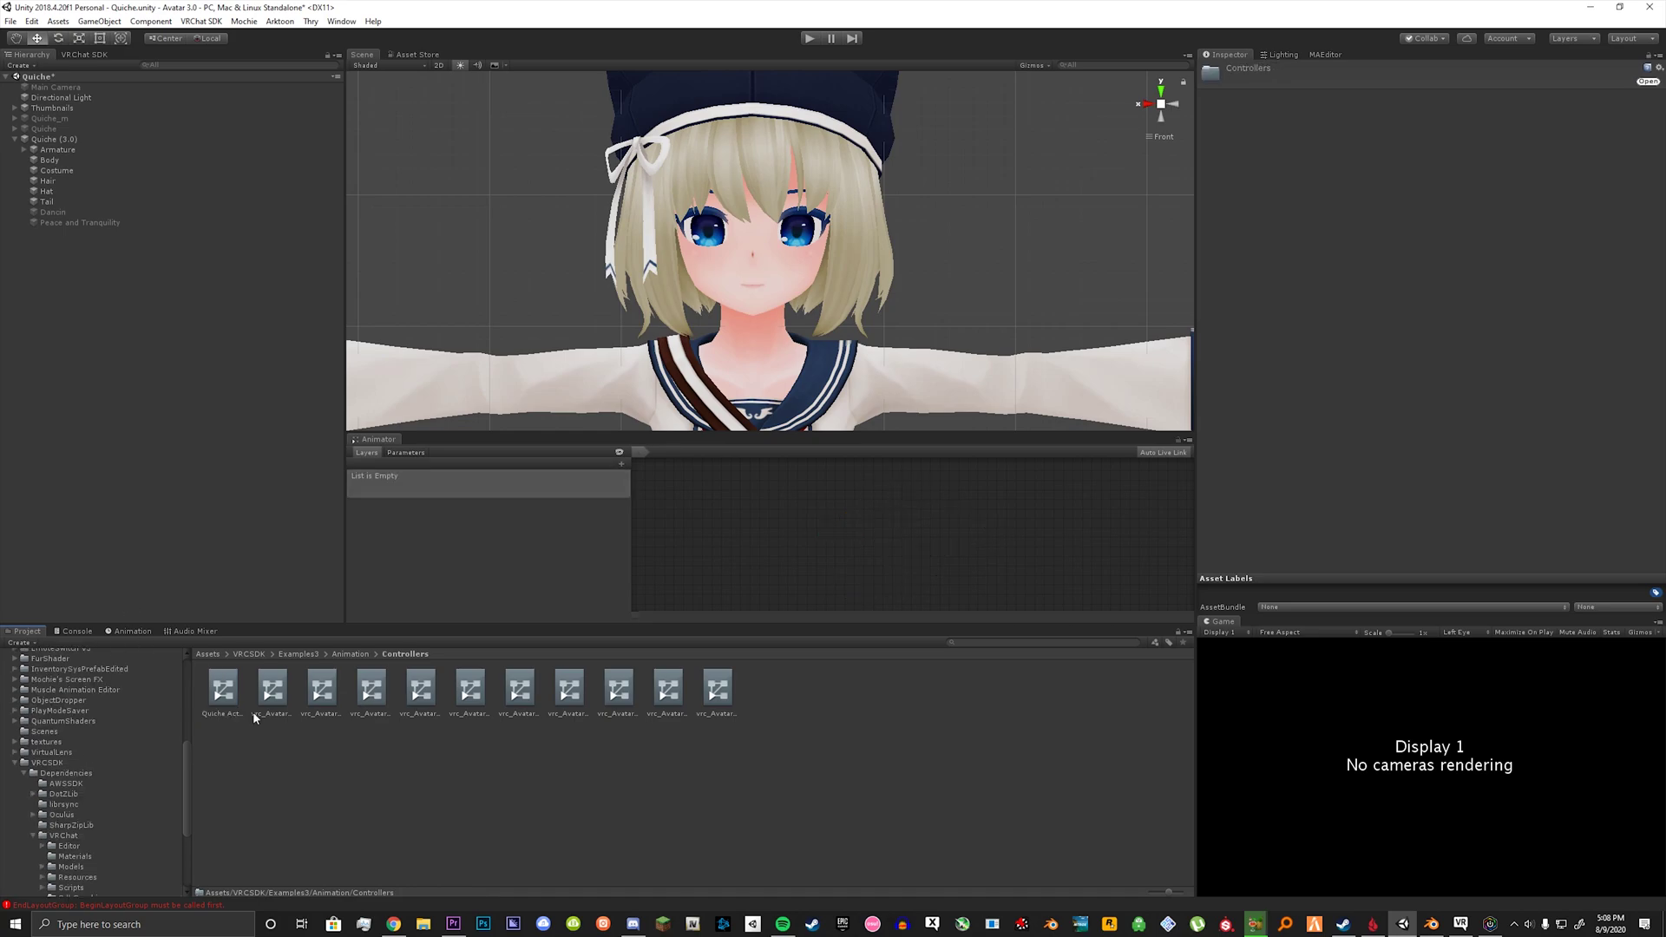
pyautogui.scroll(5, 142, 731)
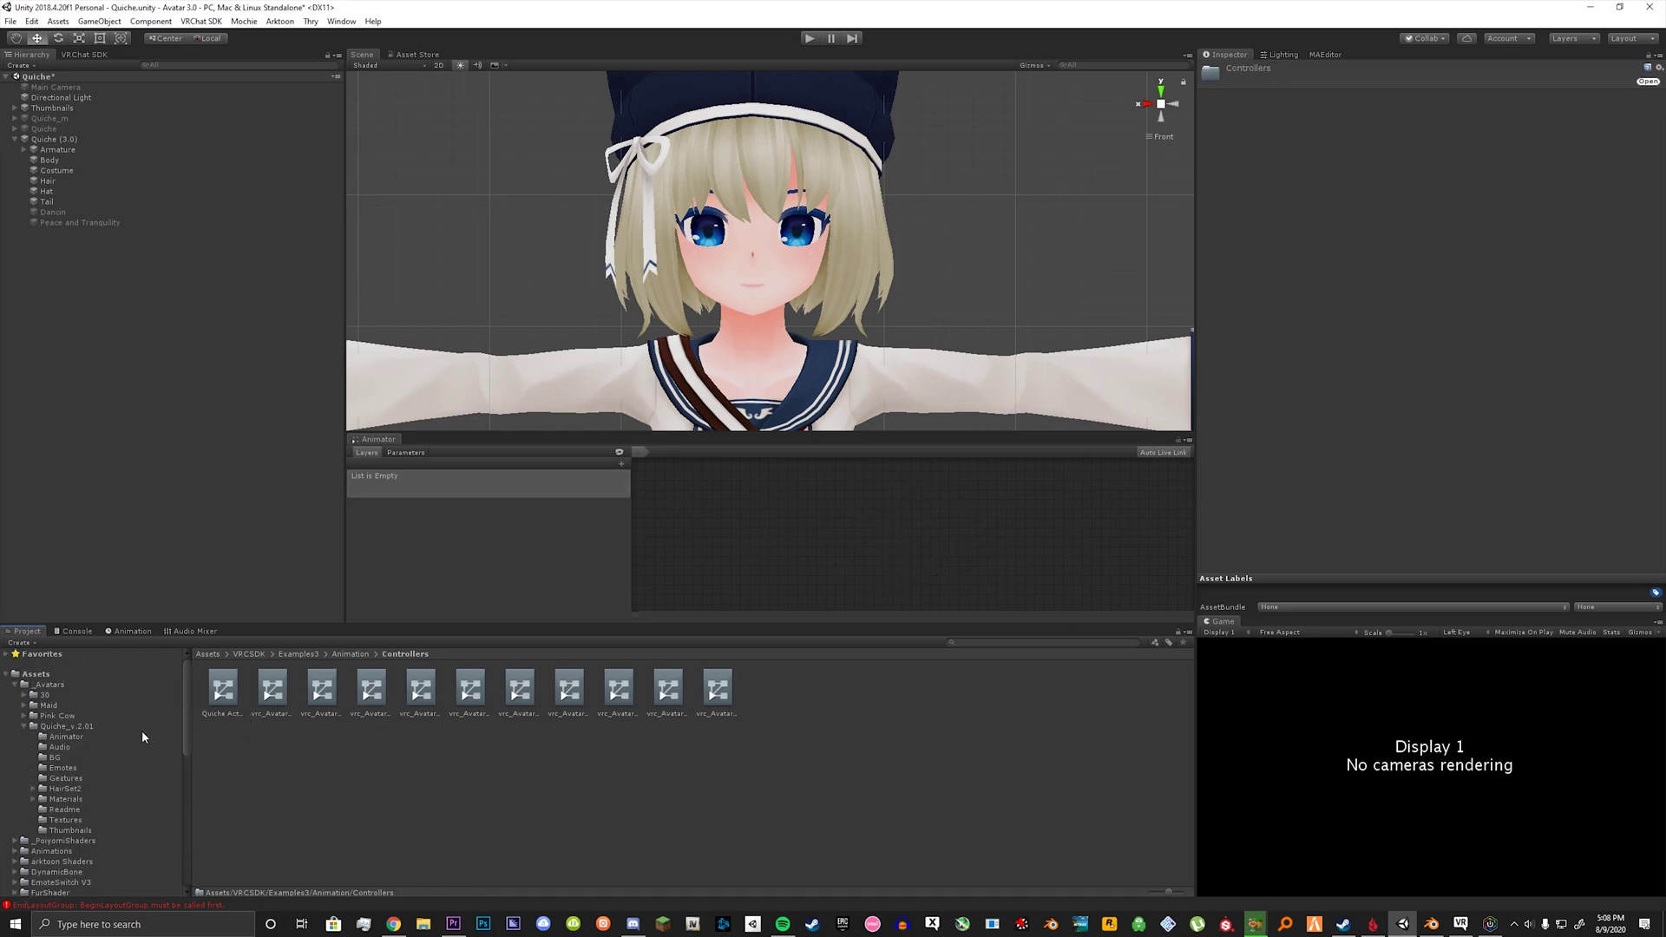
pyautogui.moveTo(229, 703); pyautogui.dragTo(101, 737)
pyautogui.click(85, 738)
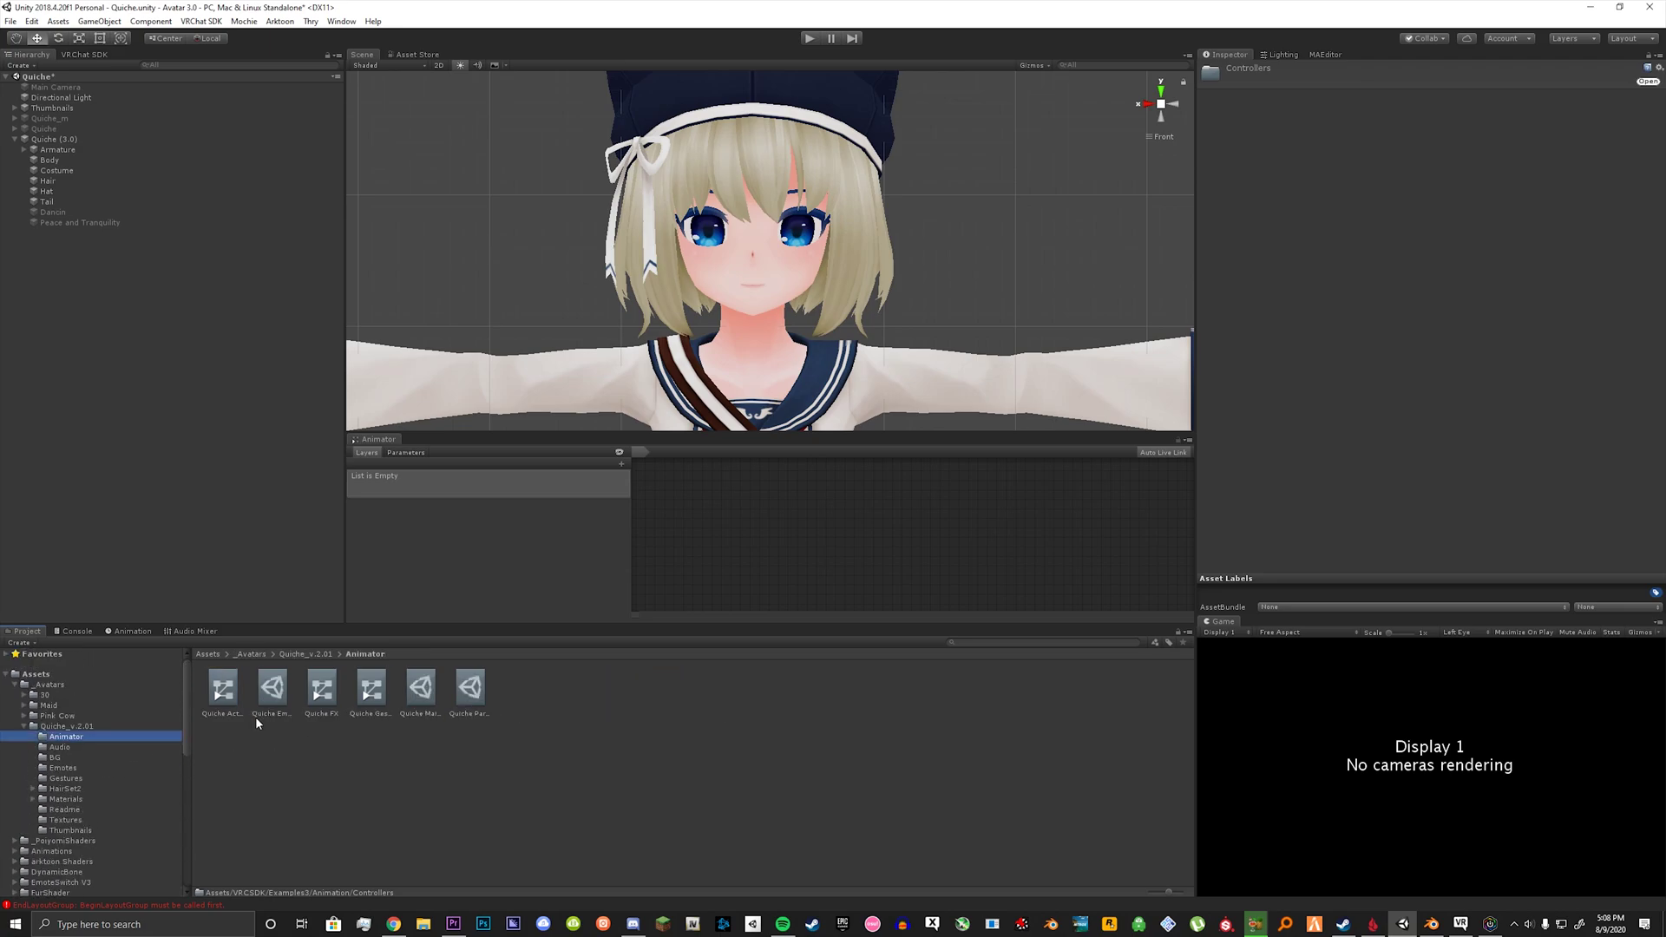
pyautogui.click(92, 141)
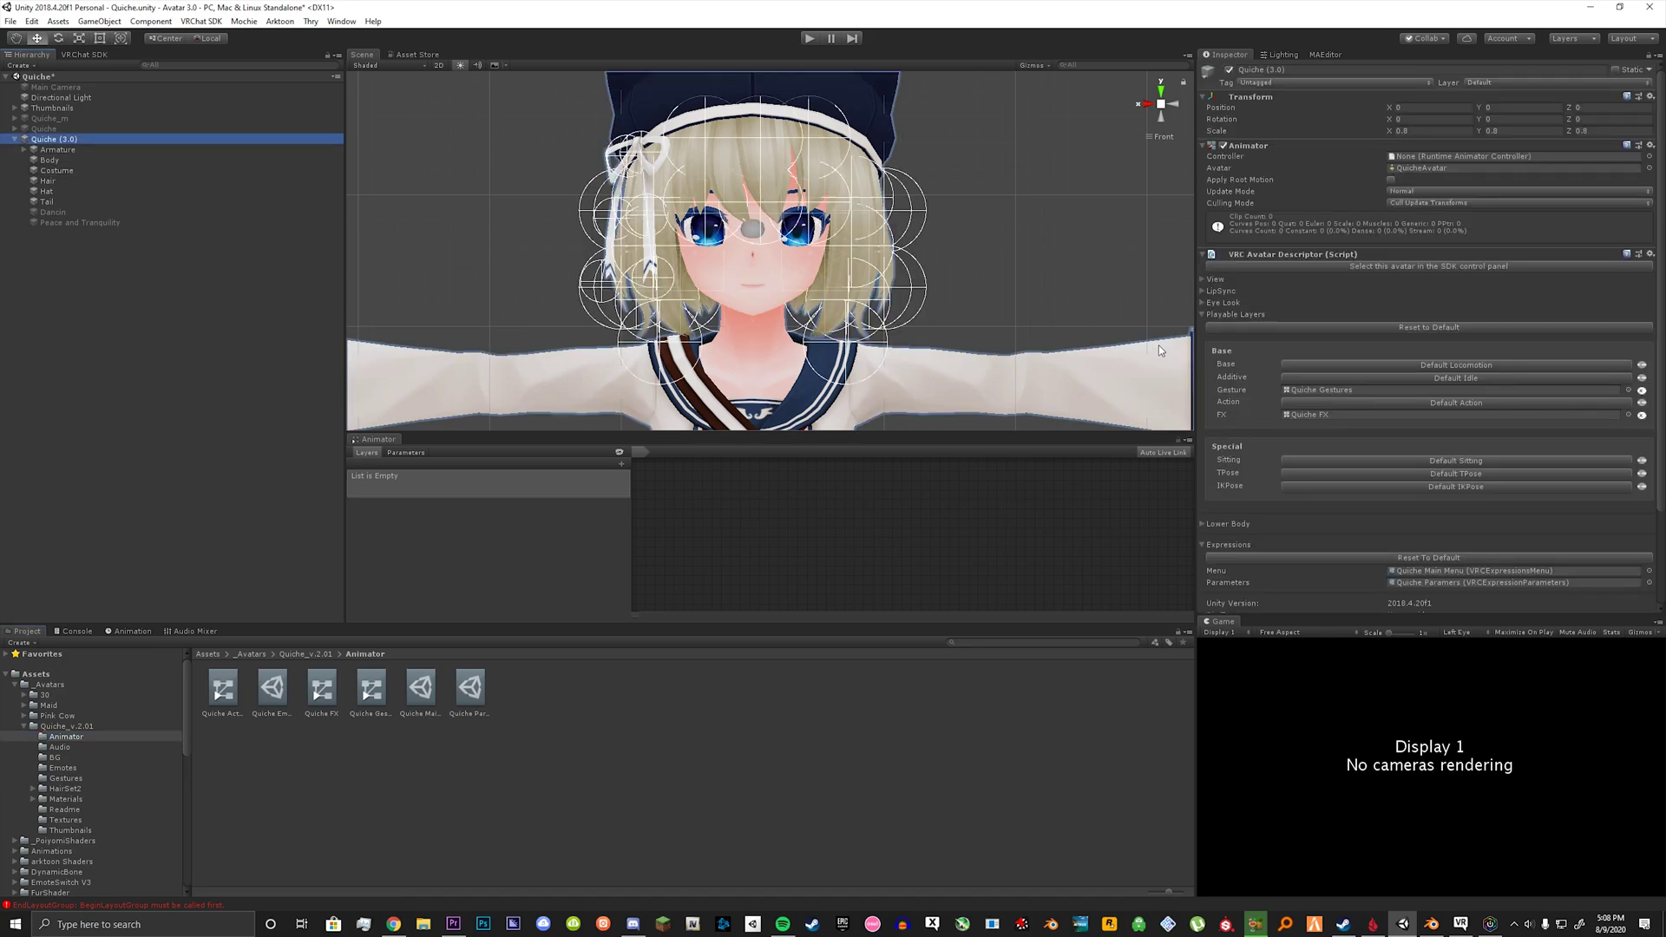
# Step: Switch the Action layer from Default to custom, assign Quiche Action, and open its graph
pyautogui.click(1407, 402)
pyautogui.moveTo(228, 707); pyautogui.dragTo(1366, 408)
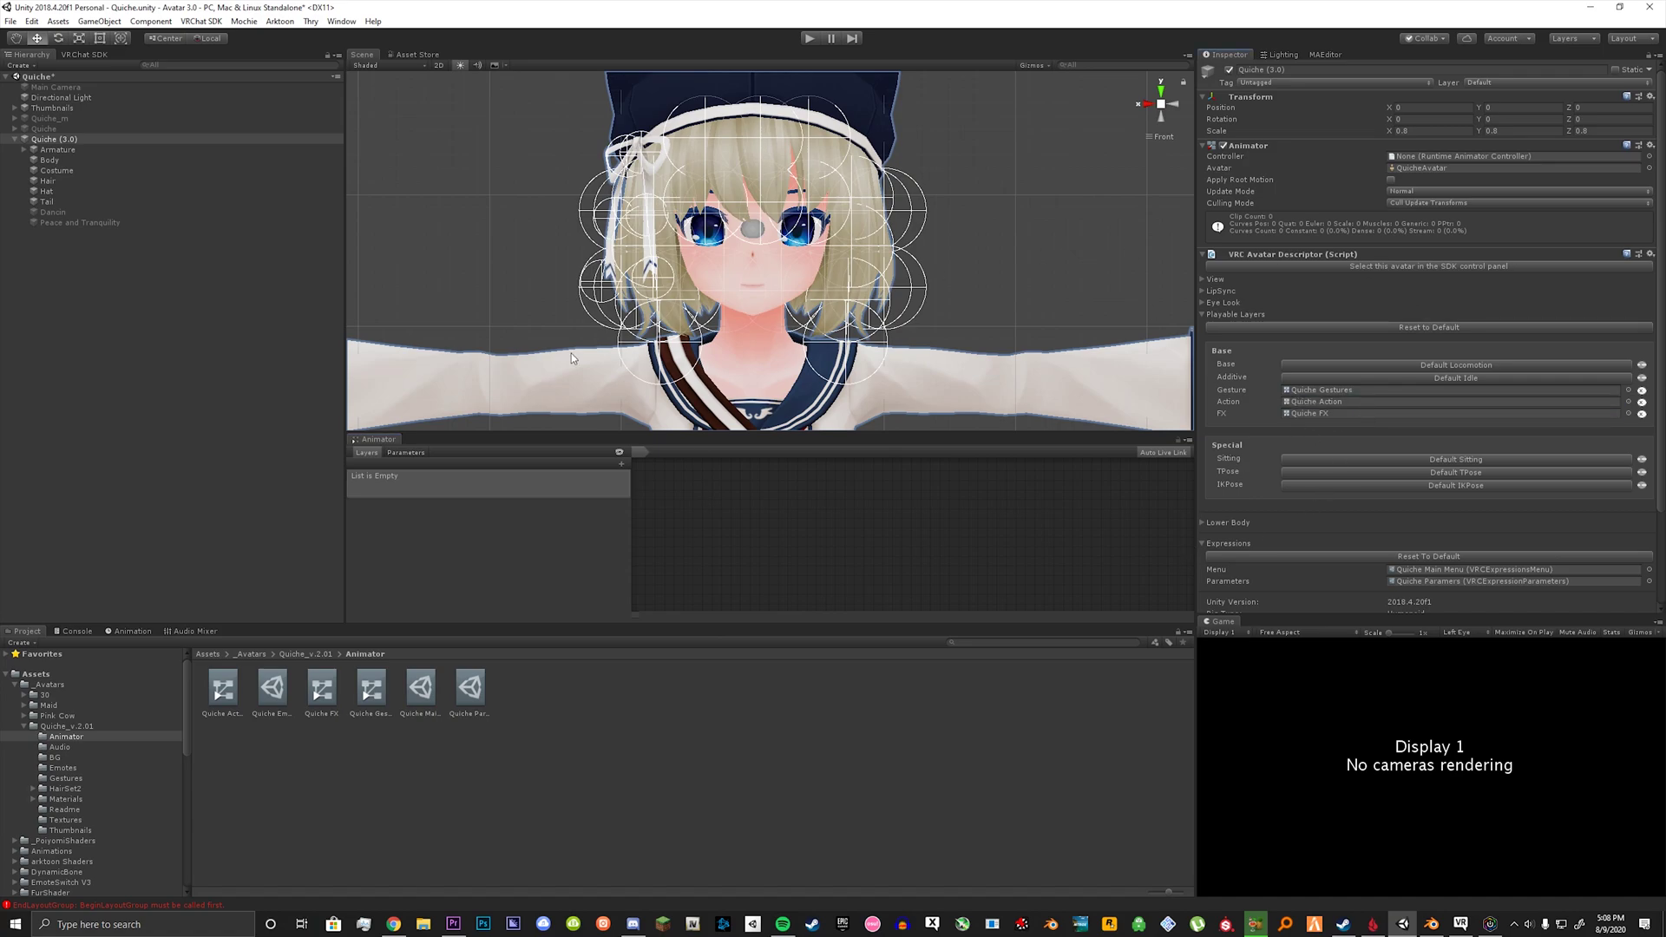
pyautogui.scroll(-3, 1320, 428)
pyautogui.scroll(-2, 980, 360)
pyautogui.moveTo(980, 360)
pyautogui.mouseDown(button='middle')
pyautogui.moveTo(959, 409)
pyautogui.moveTo(953, 352)
pyautogui.mouseUp(button='middle')
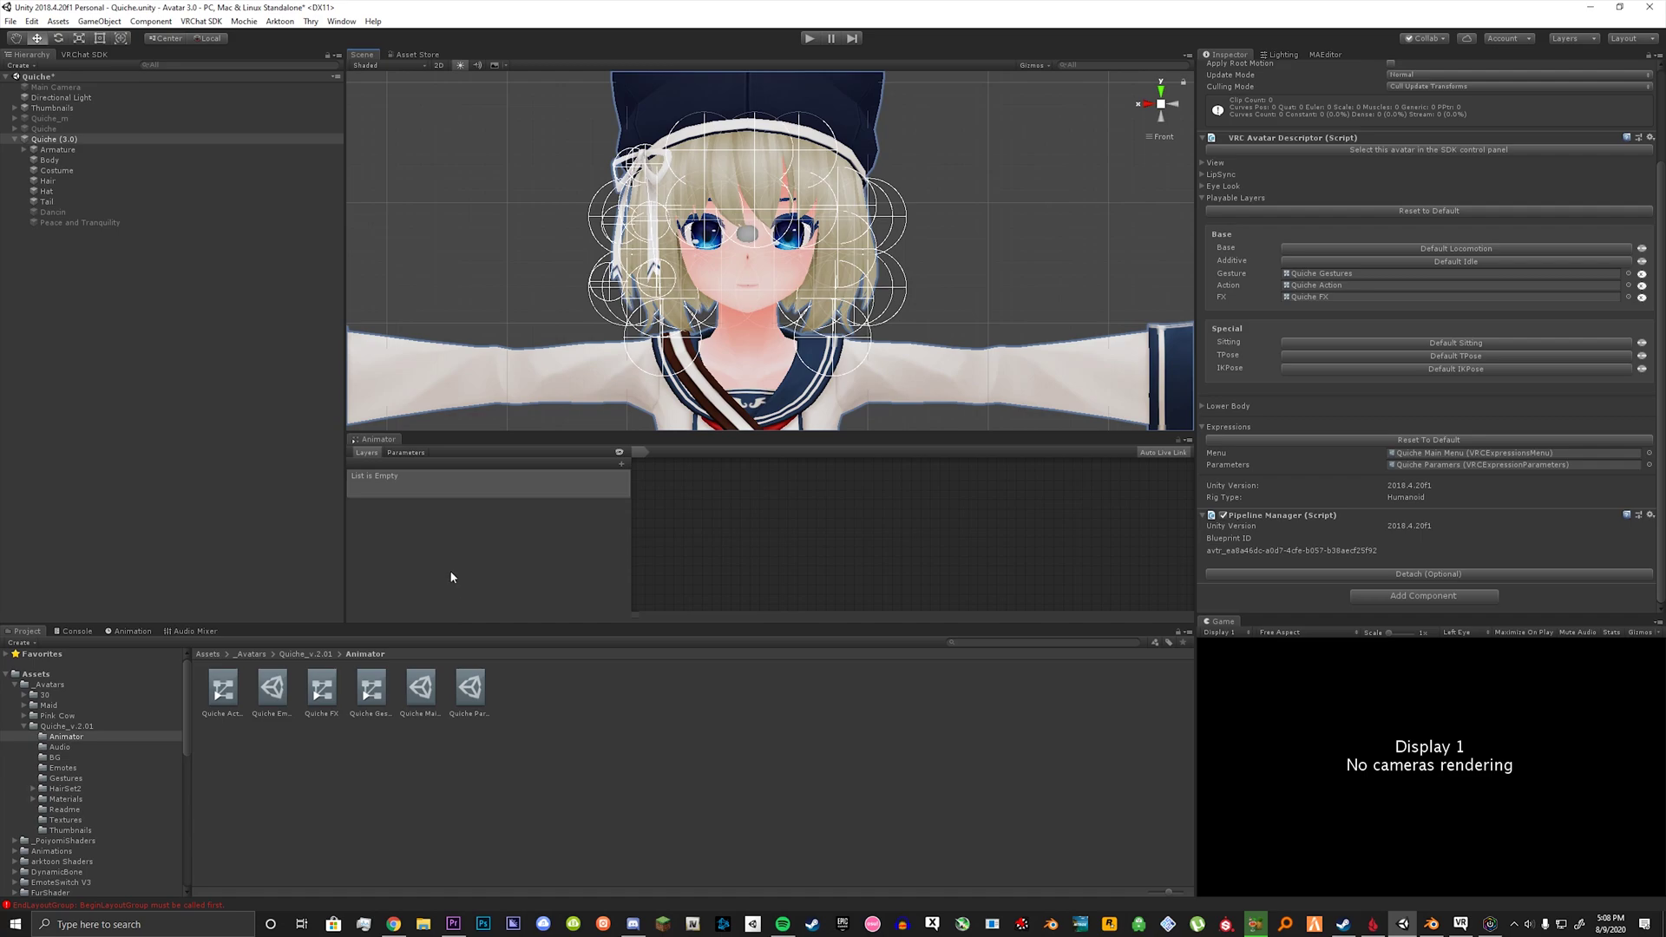
pyautogui.click(219, 706)
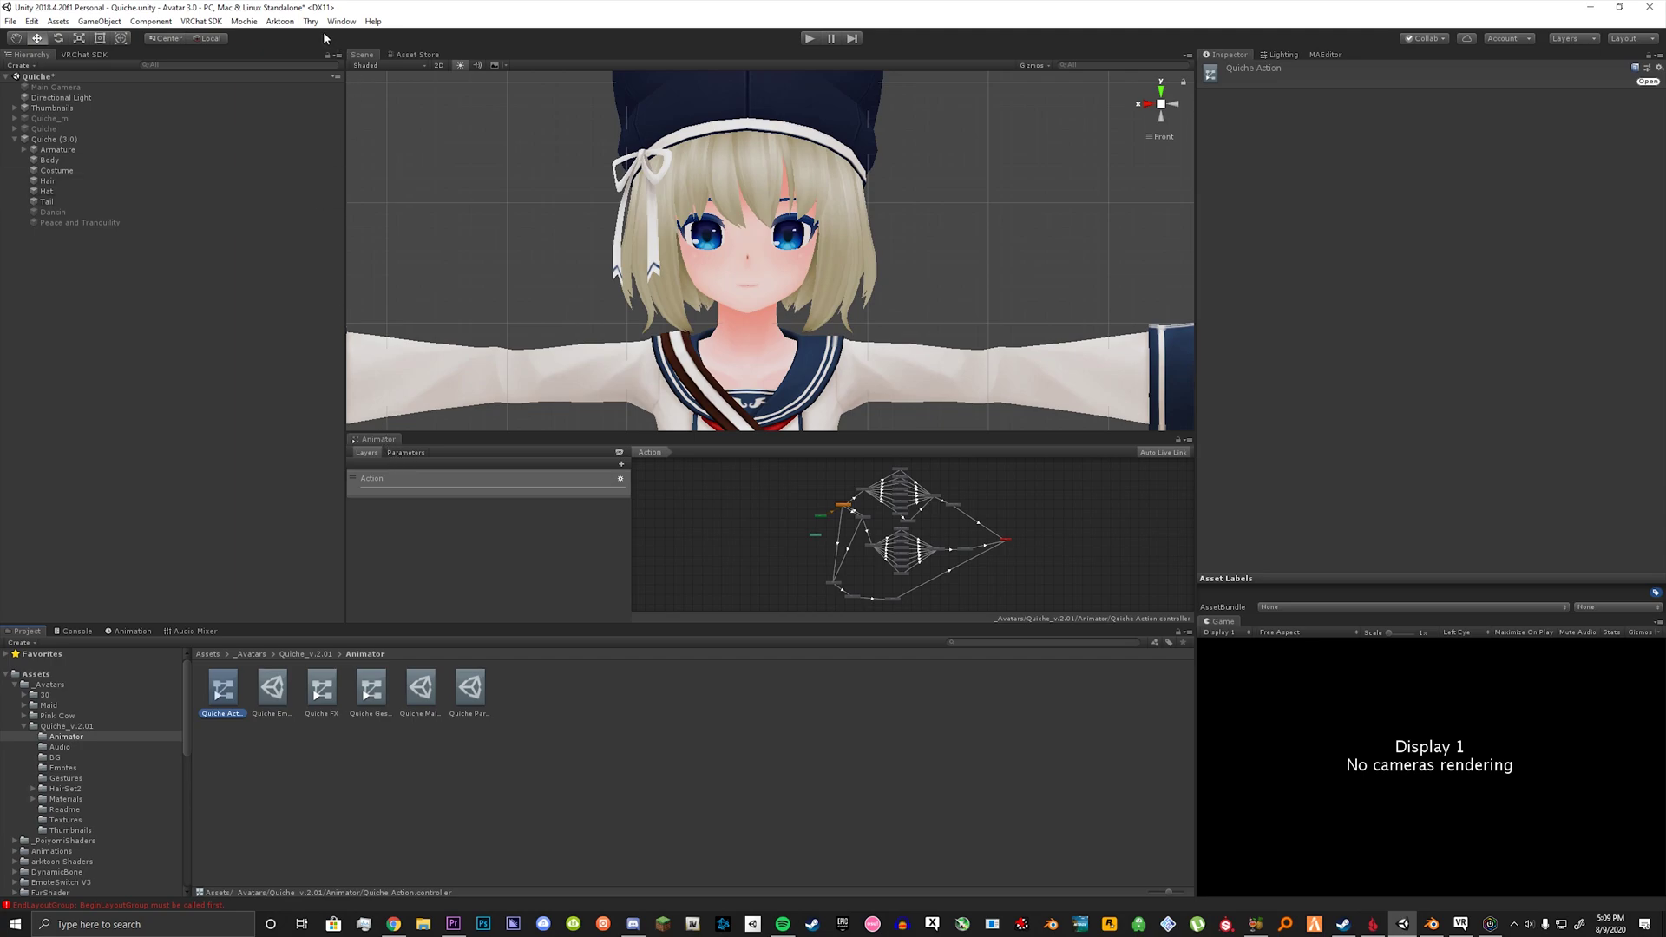
# Step: Dock the Animator under the Scene view and pan to the stand_wave and backflip emote states
pyautogui.click(347, 21)
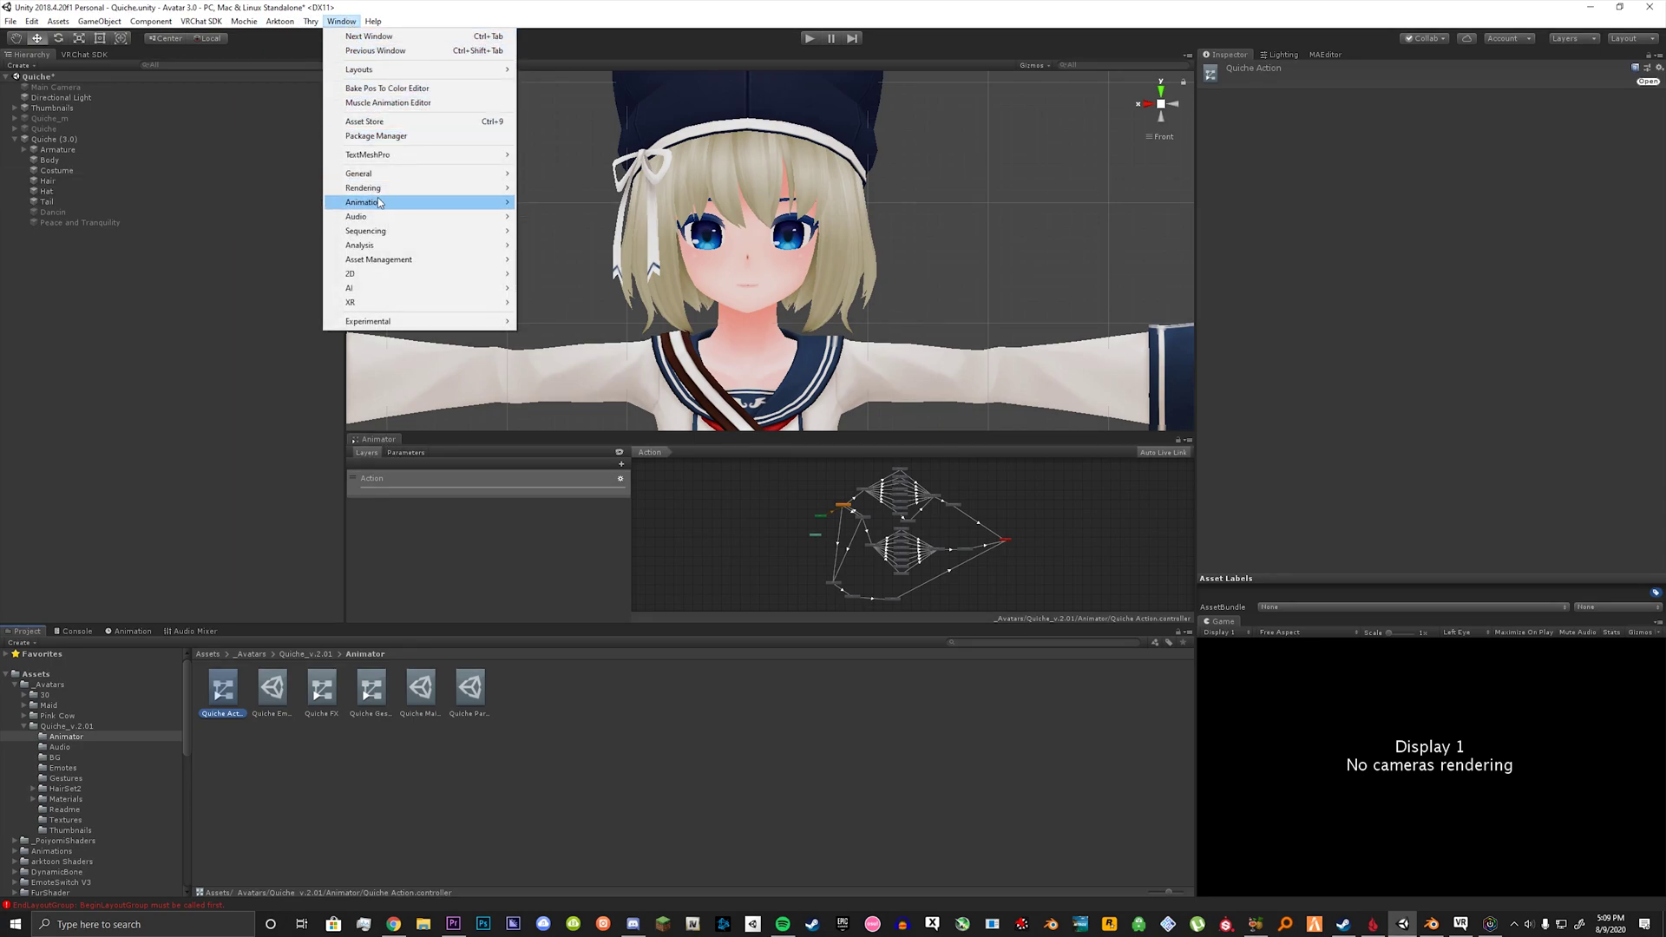
pyautogui.moveTo(380, 202)
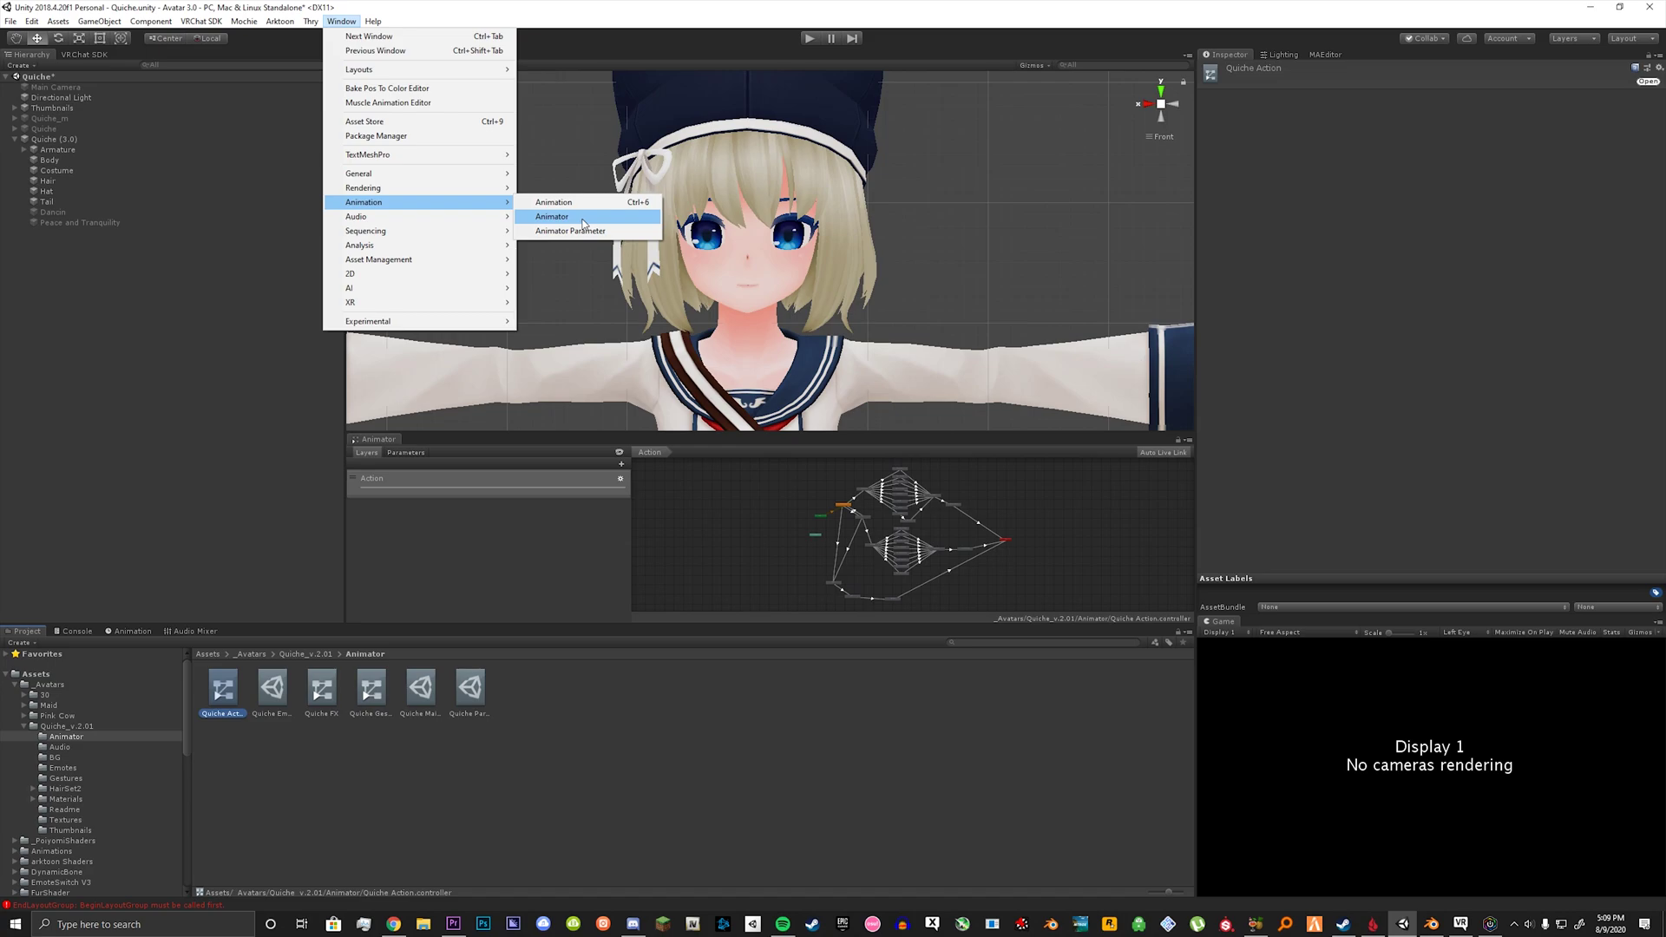
pyautogui.click(249, 510)
pyautogui.moveTo(390, 446); pyautogui.dragTo(470, 471)
pyautogui.moveTo(87, 376); pyautogui.dragTo(905, 568)
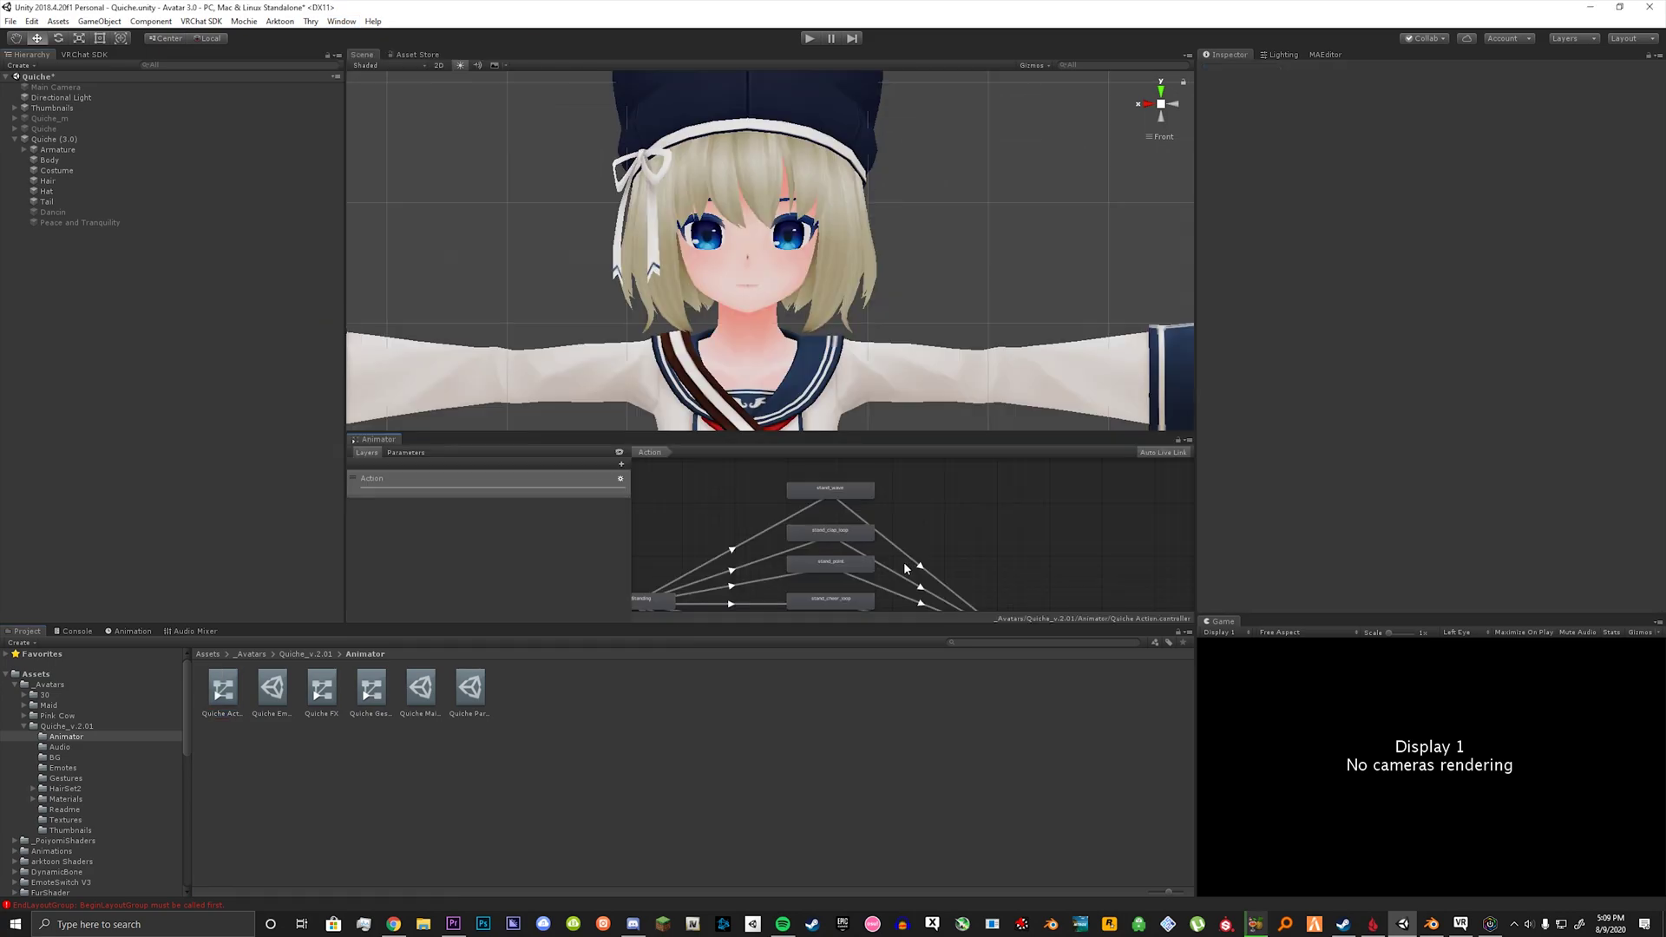
pyautogui.moveTo(906, 565)
pyautogui.mouseDown(button='middle')
pyautogui.moveTo(934, 560)
pyautogui.moveTo(901, 578)
pyautogui.moveTo(899, 550)
pyautogui.moveTo(888, 570)
pyautogui.moveTo(911, 569)
pyautogui.moveTo(909, 512)
pyautogui.moveTo(895, 539)
pyautogui.moveTo(826, 513)
pyautogui.moveTo(924, 497)
pyautogui.moveTo(873, 540)
pyautogui.moveTo(991, 482)
pyautogui.moveTo(977, 534)
pyautogui.moveTo(920, 503)
pyautogui.moveTo(901, 527)
pyautogui.moveTo(974, 518)
pyautogui.moveTo(917, 575)
pyautogui.mouseUp(button='middle')
pyautogui.scroll(-1, 976, 540)
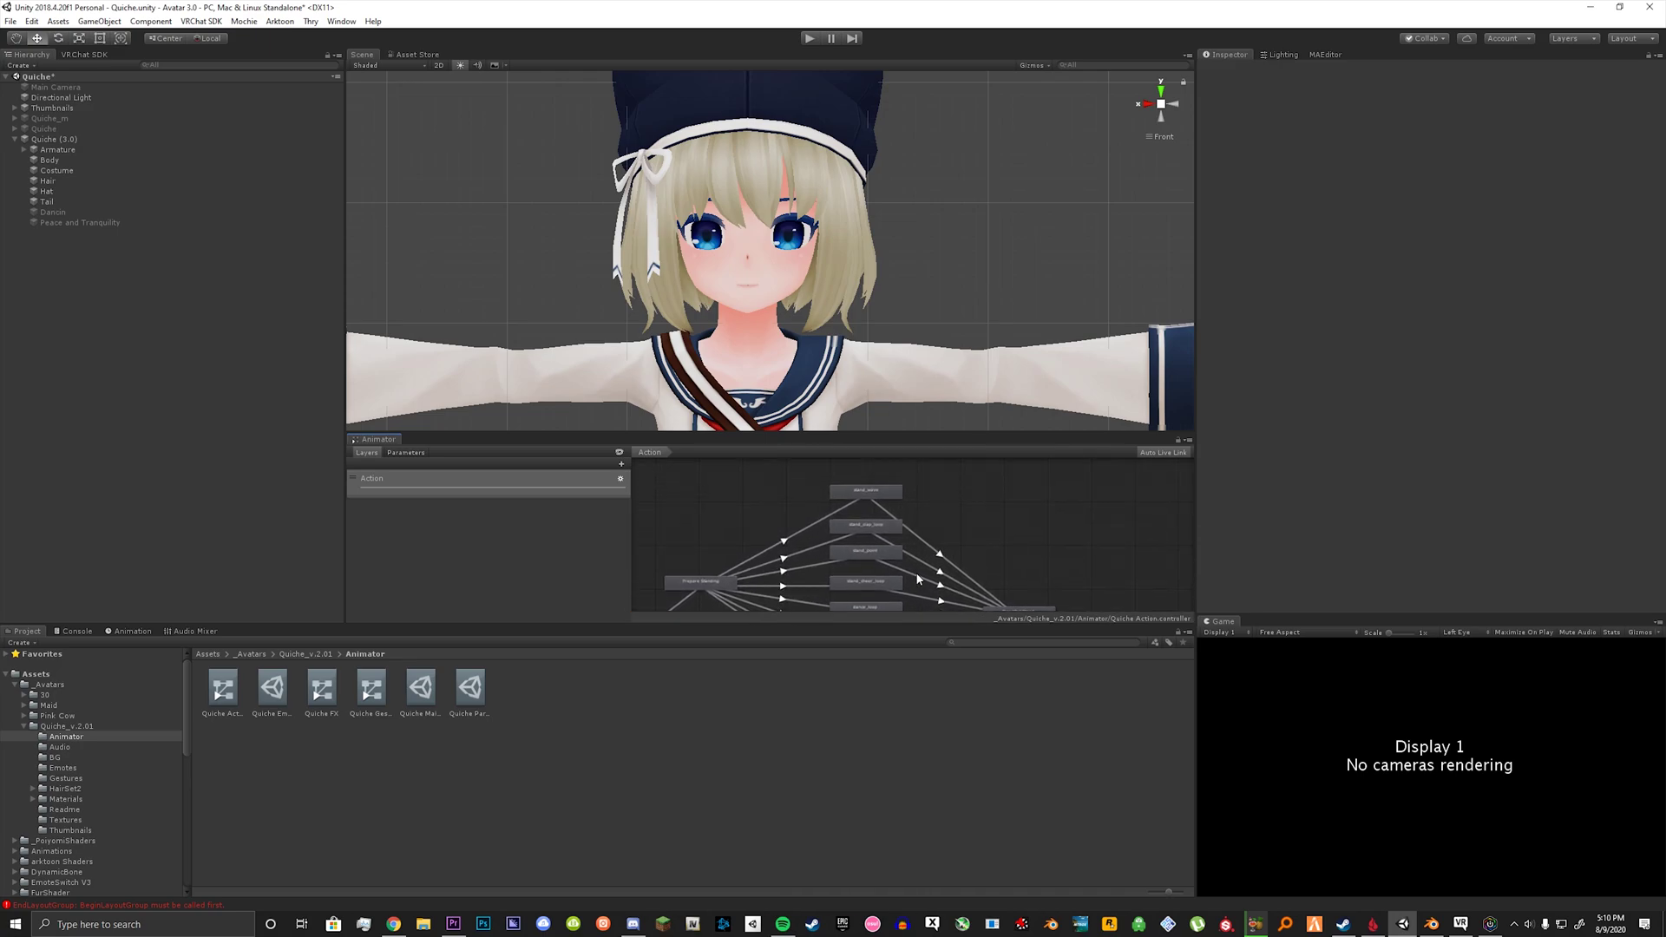
# Step: Inspect the stand_wave state among the standing emotes, then open the Quiche Emote Menu asset
pyautogui.click(873, 497)
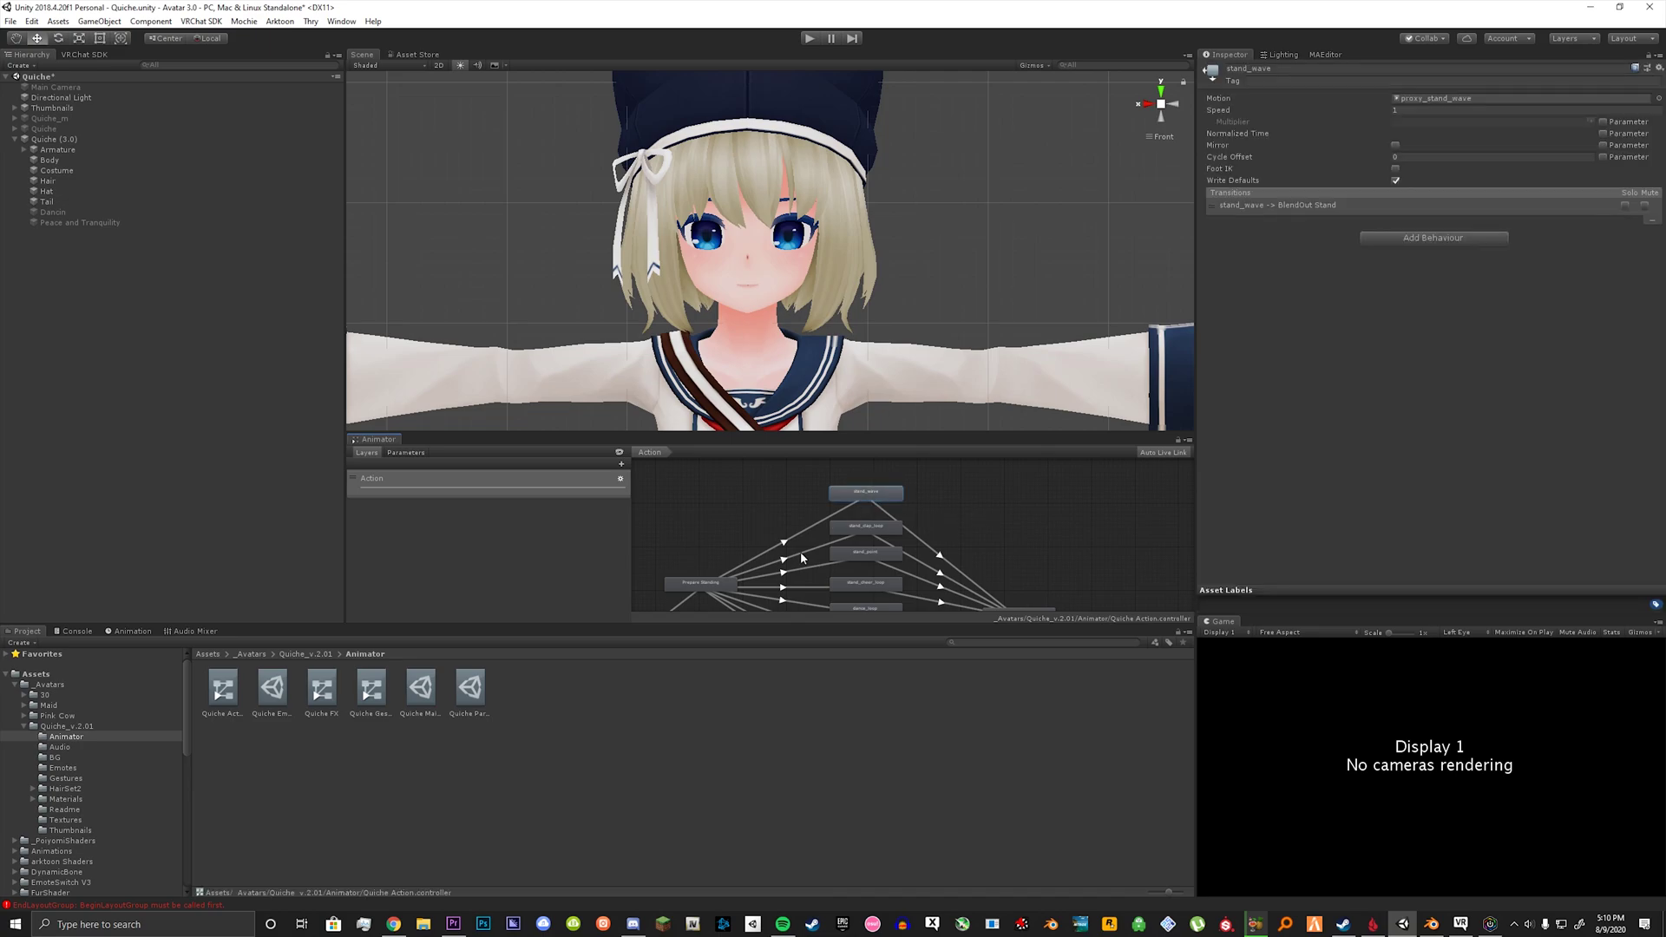
pyautogui.scroll(-5, 845, 564)
pyautogui.moveTo(845, 563); pyautogui.dragTo(914, 507, button='middle')
pyautogui.scroll(5, 878, 539)
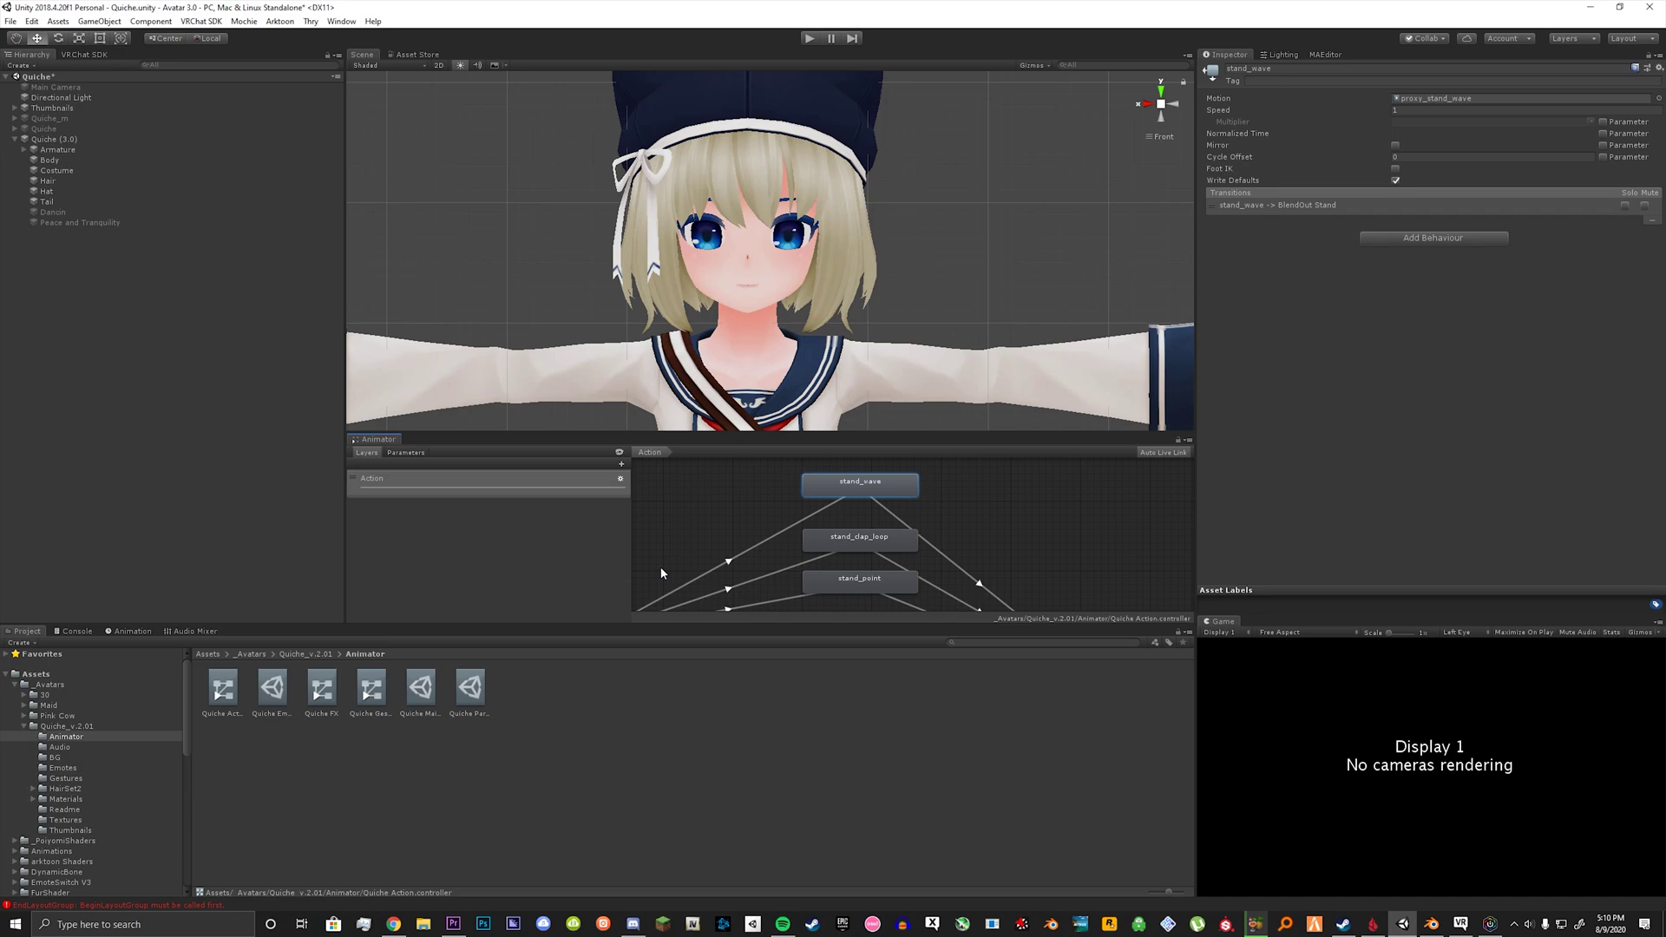
pyautogui.scroll(-1, 662, 572)
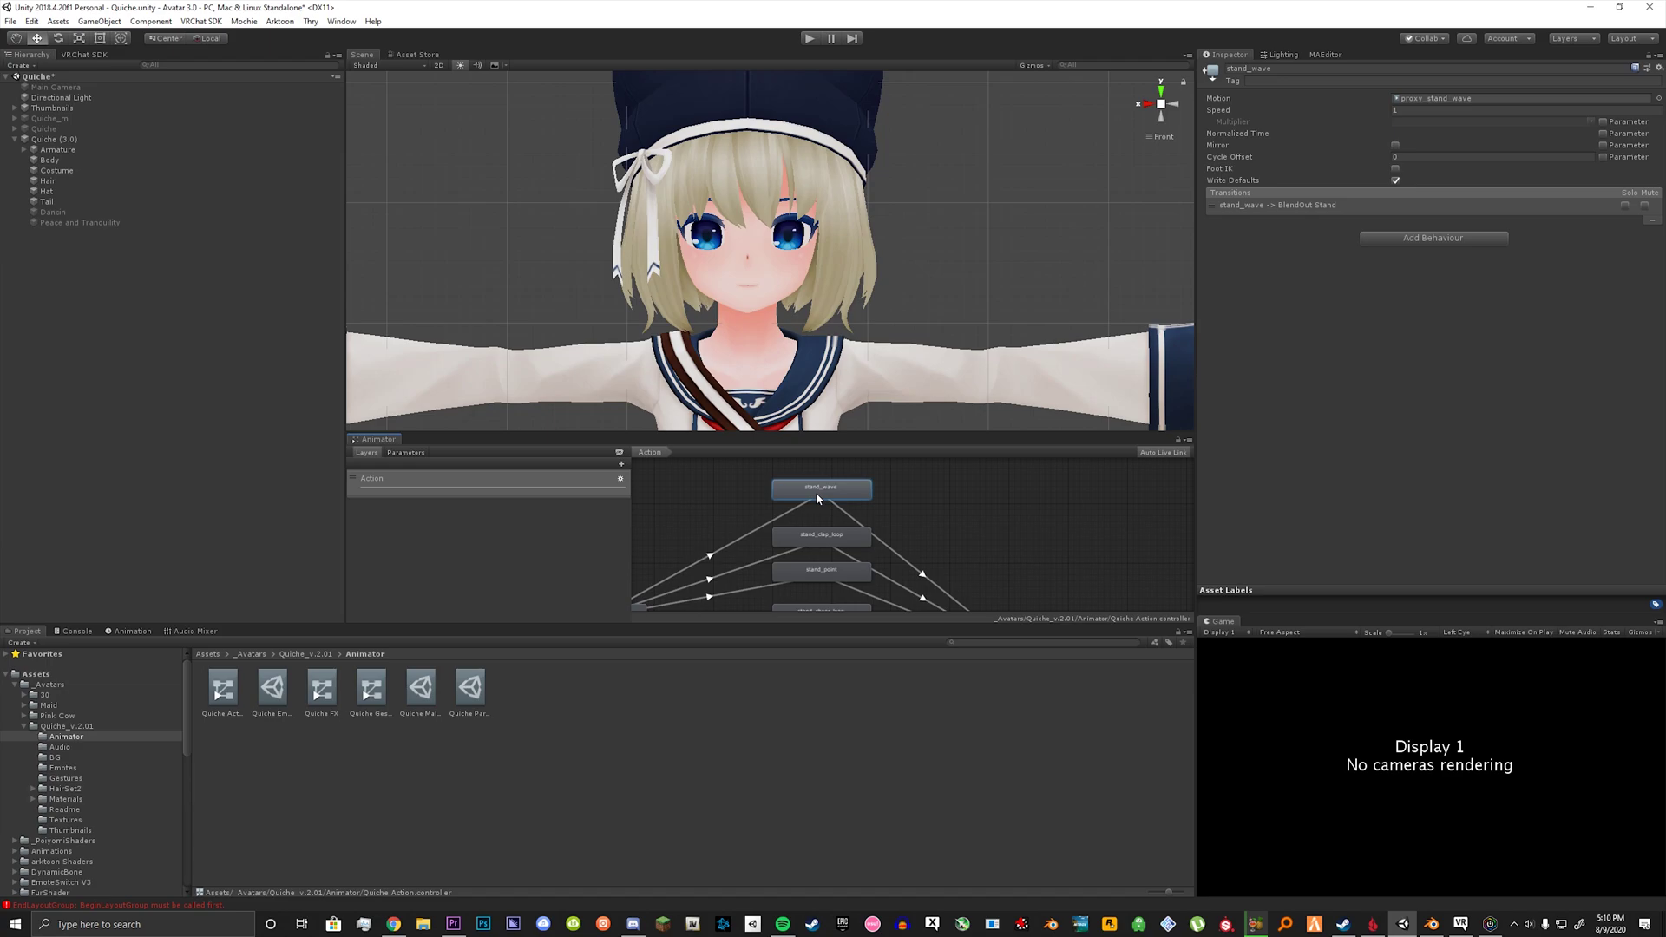
pyautogui.moveTo(897, 553); pyautogui.dragTo(903, 545, button='middle')
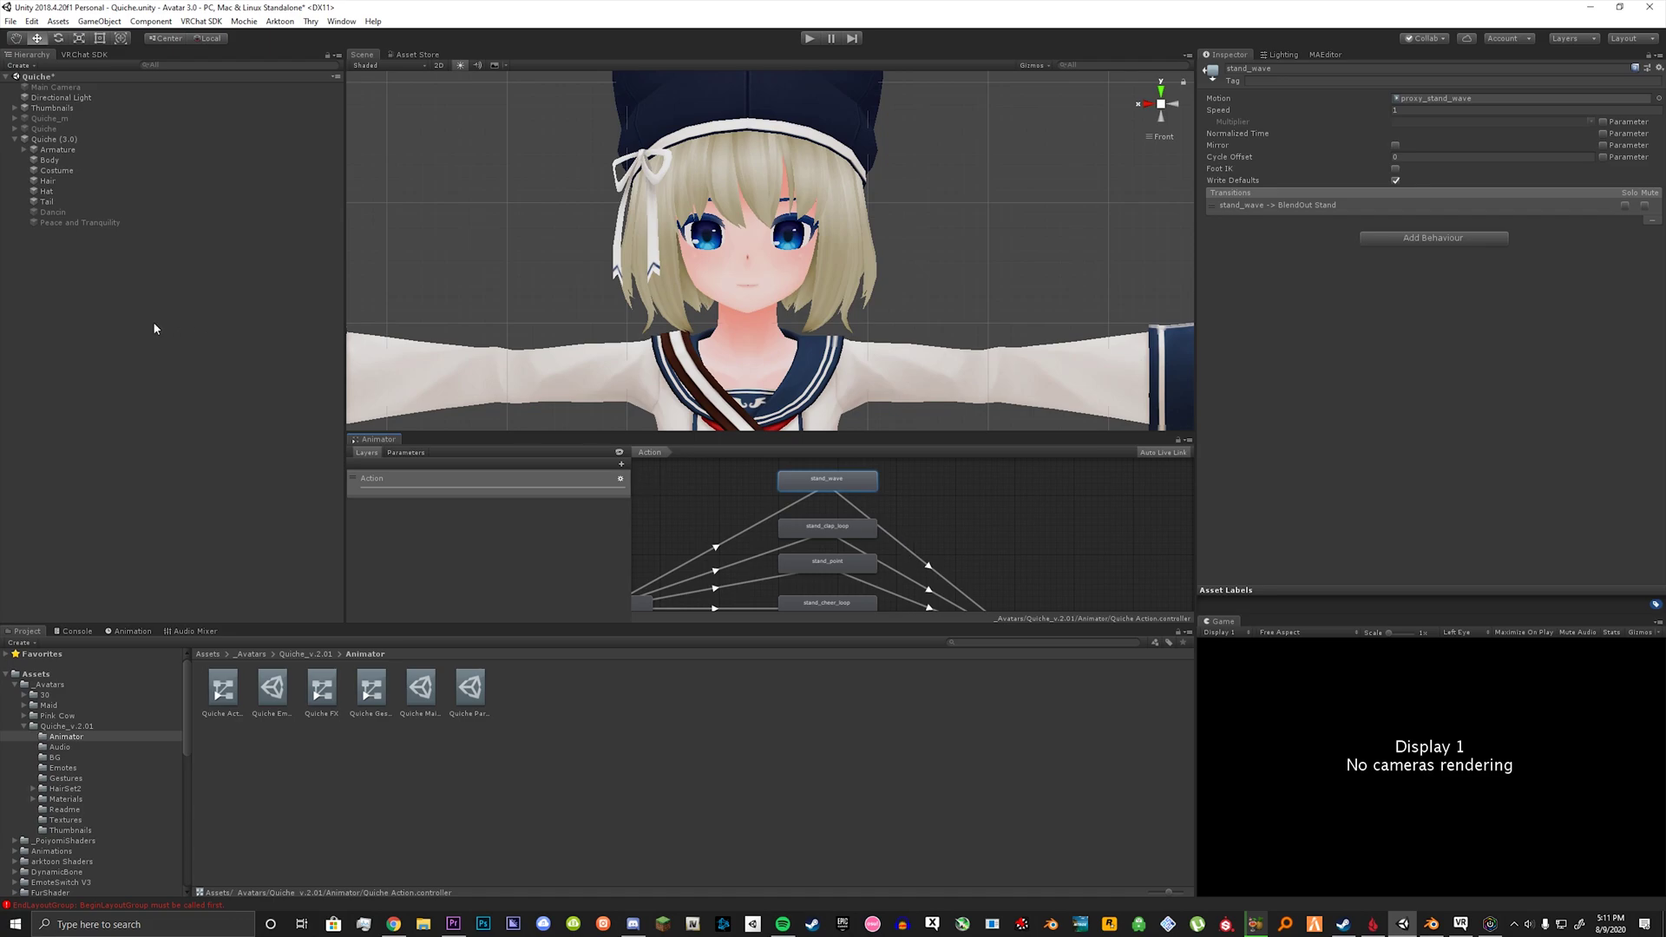
pyautogui.click(271, 690)
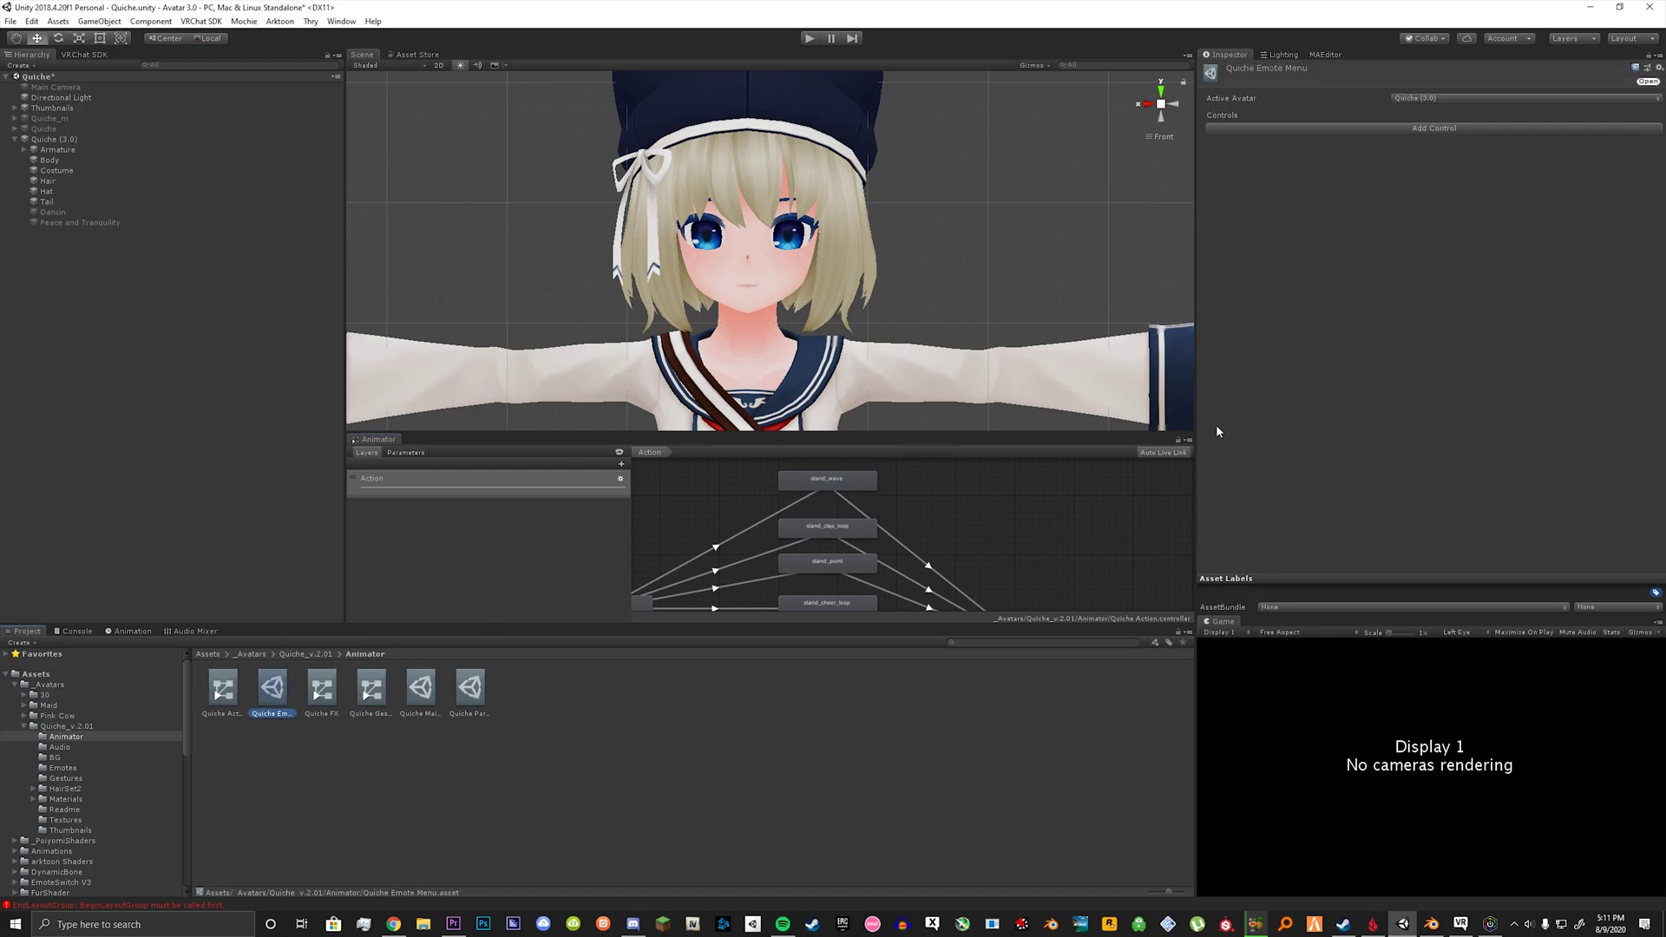
# Step: Add three default New Control buttons to the Quiche Emote Menu, then reselect stand_wave
pyautogui.click(1408, 128)
pyautogui.click(1417, 246)
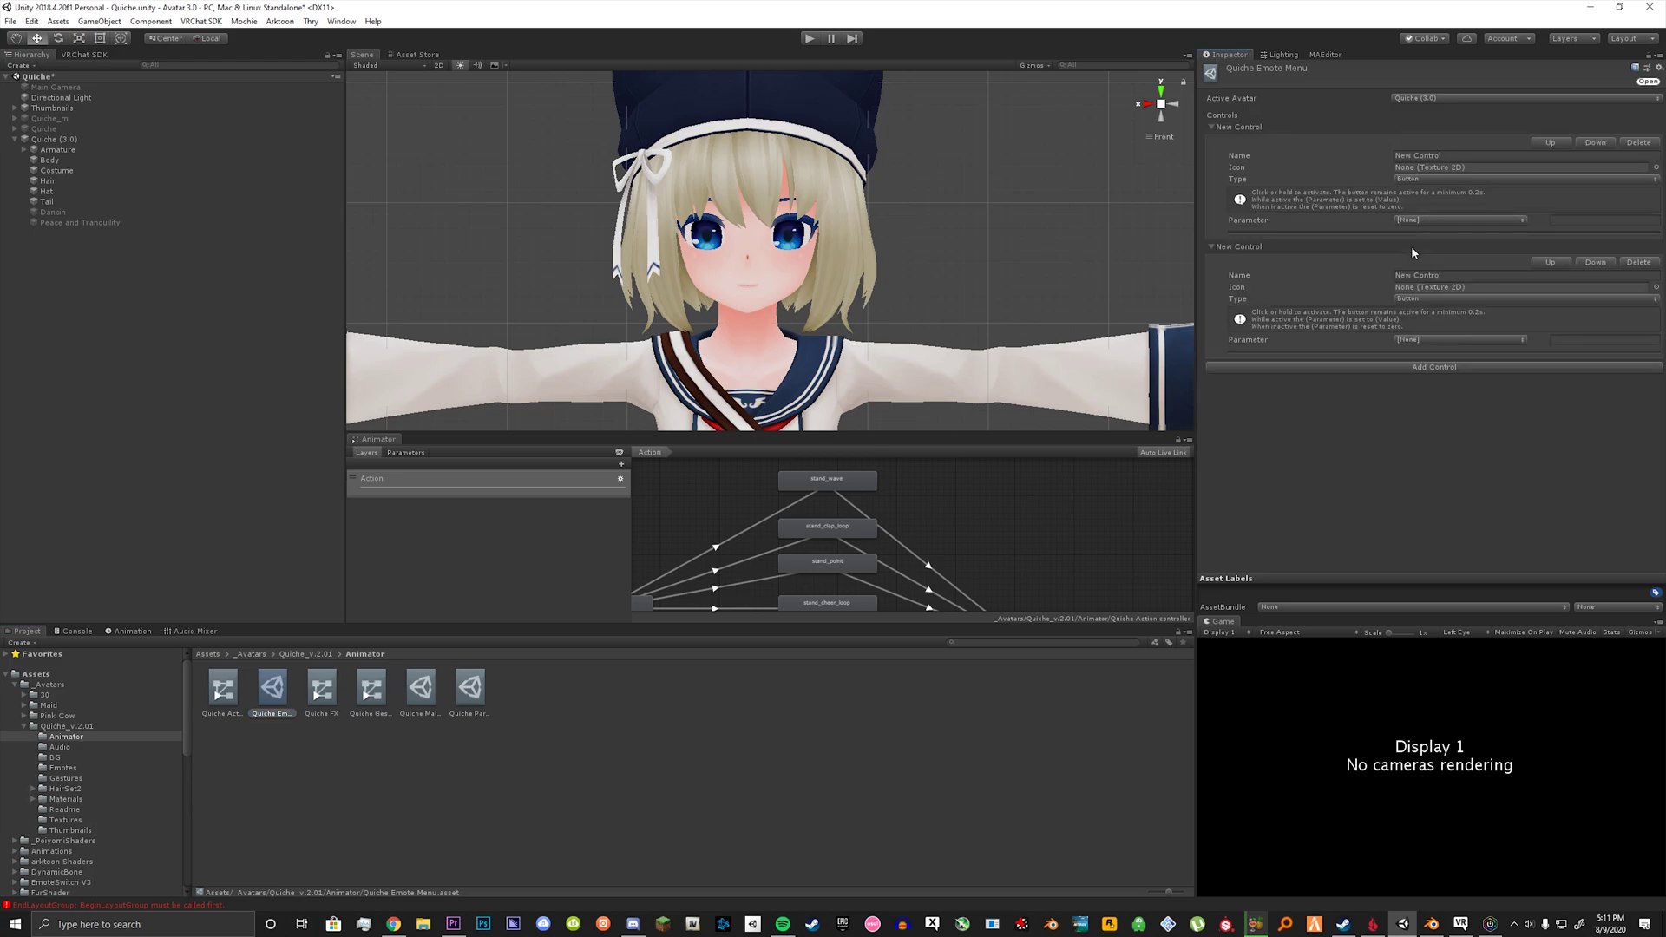
pyautogui.click(1413, 366)
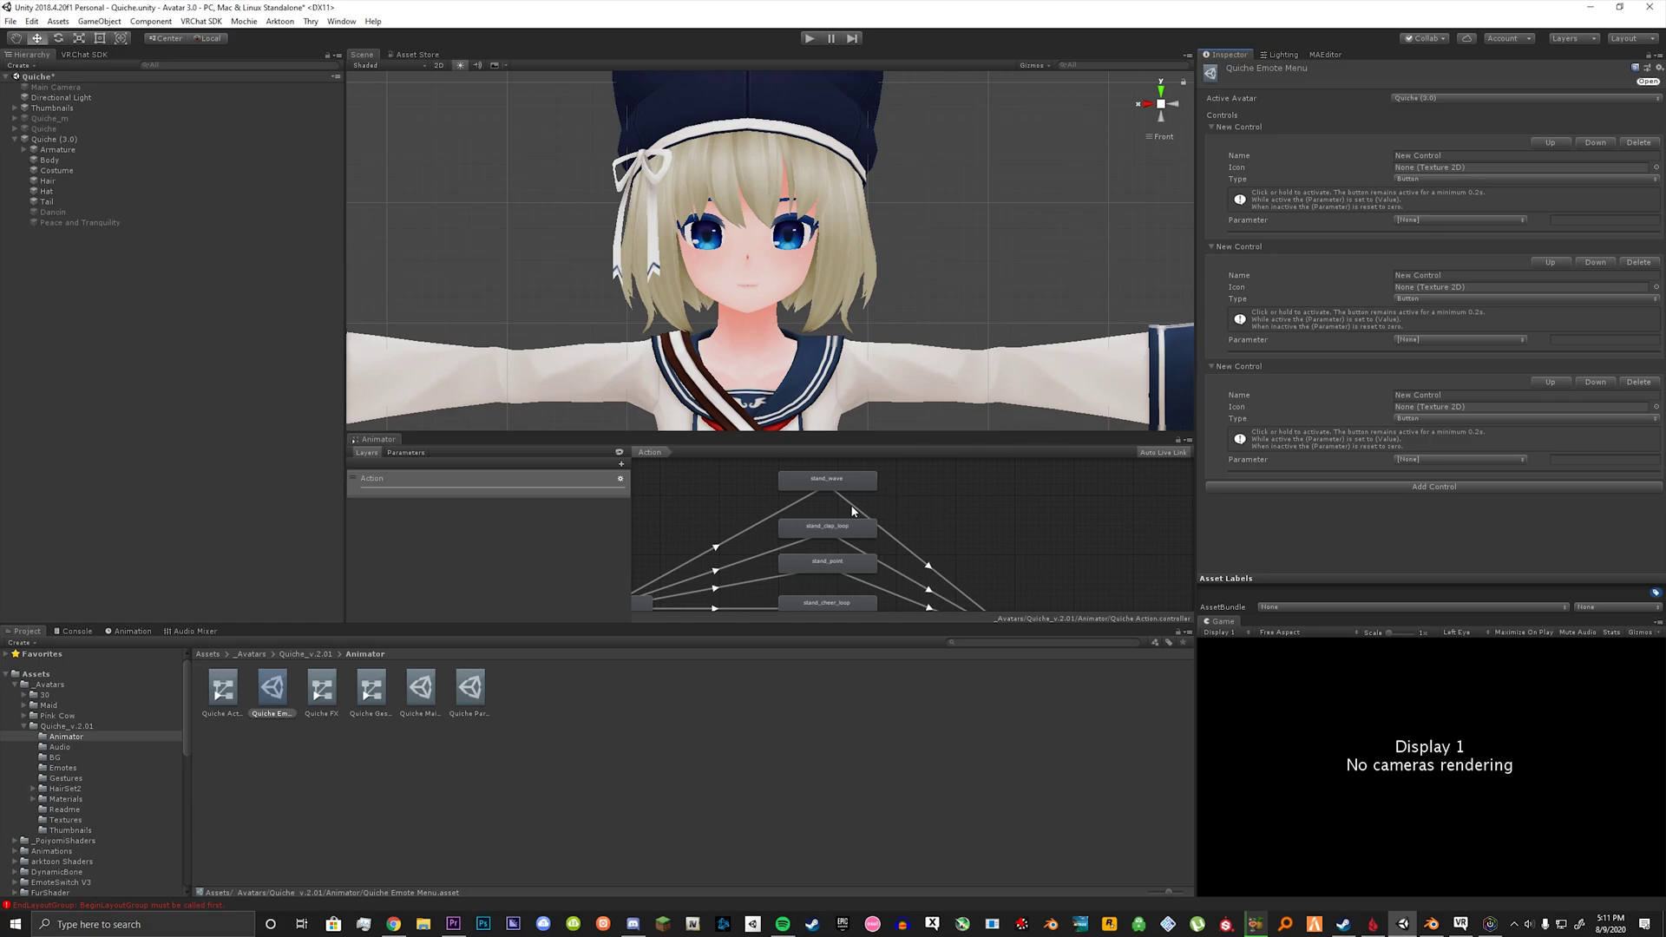
pyautogui.click(815, 482)
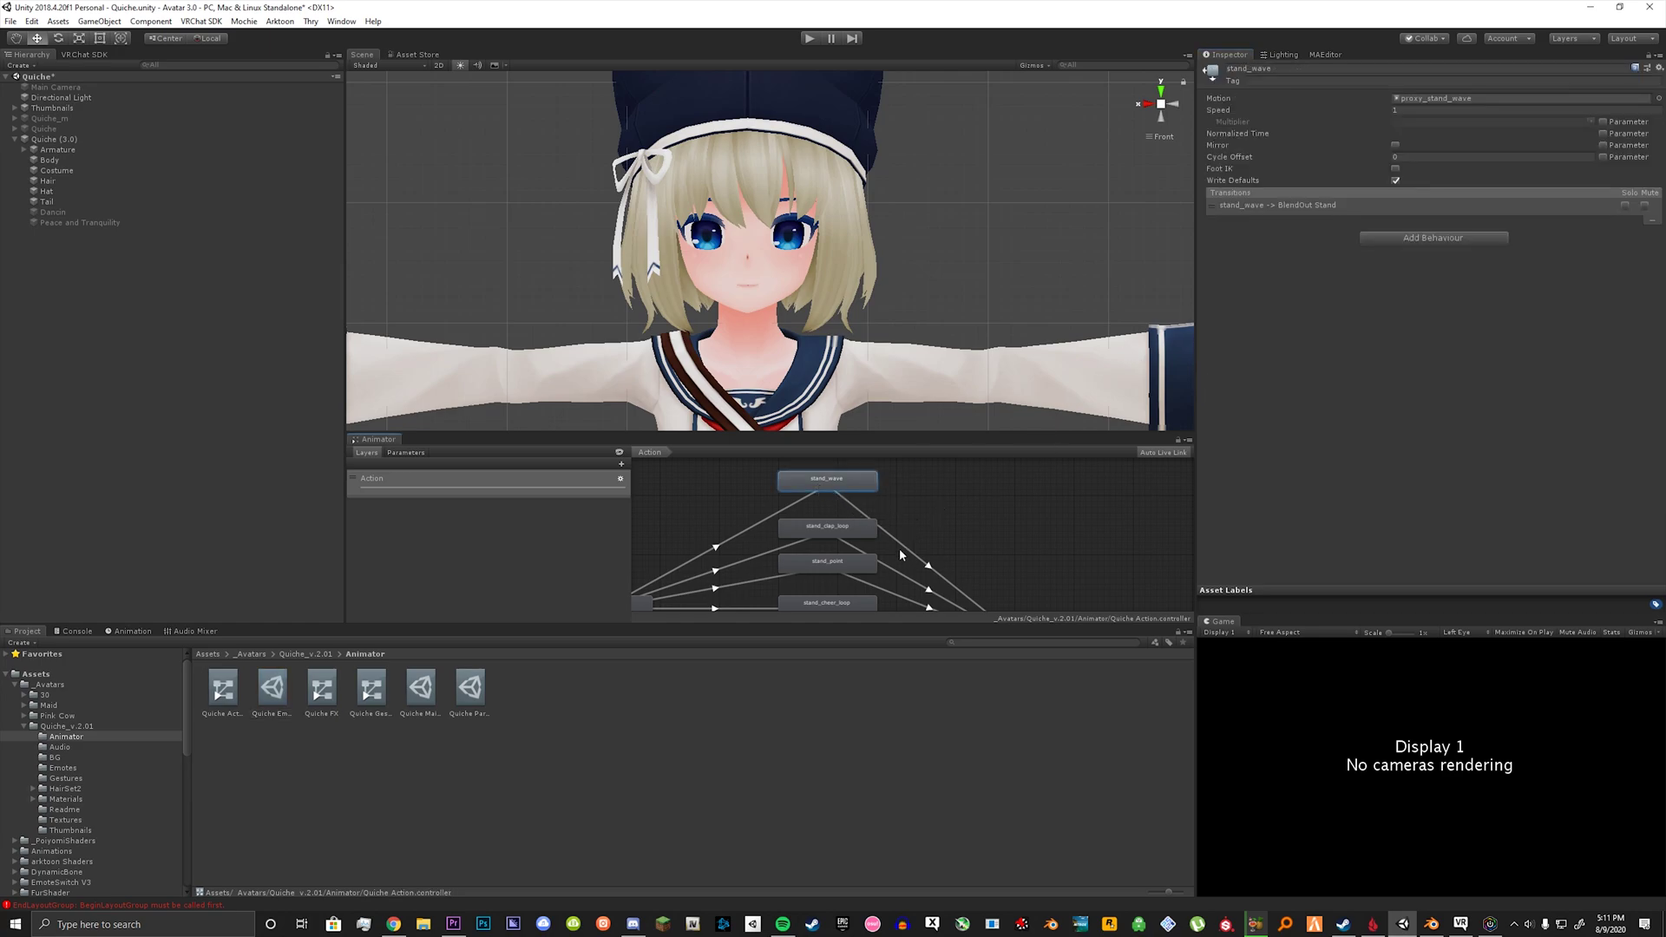
# Step: Zoom and pan the Animator graph to frame stand_wave, stand_clap_loop and stand_point
pyautogui.scroll(-3, 898, 548)
pyautogui.moveTo(877, 542)
pyautogui.mouseDown(button='middle')
pyautogui.moveTo(870, 615)
pyautogui.moveTo(878, 575)
pyautogui.mouseUp(button='middle')
pyautogui.scroll(1, 866, 529)
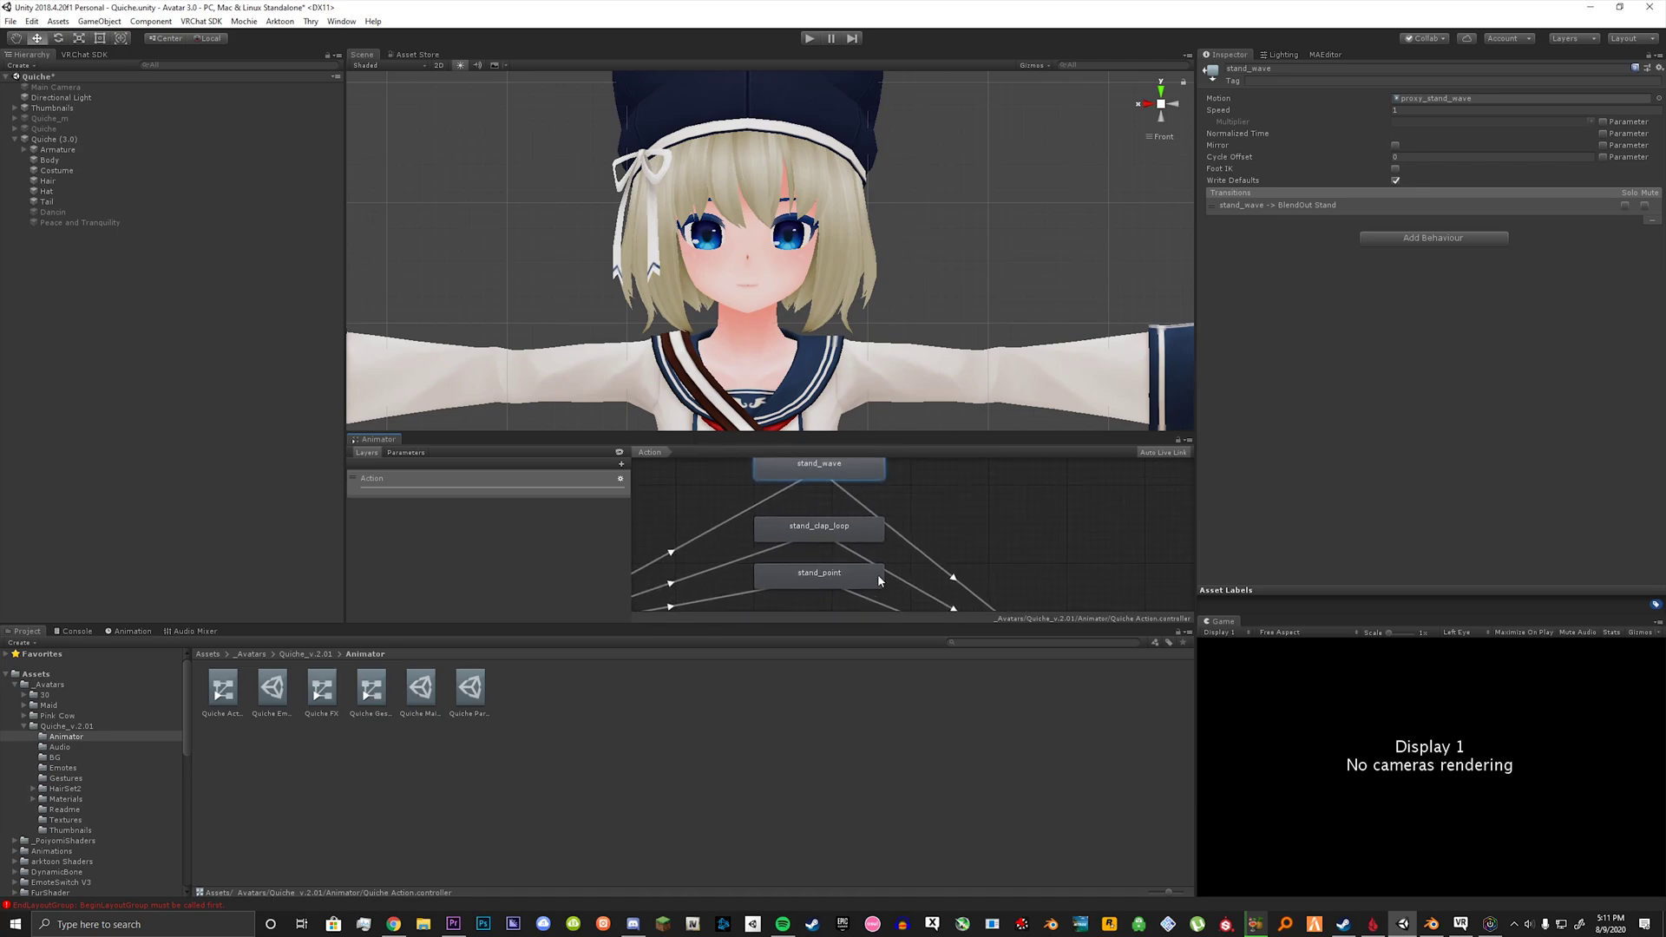
pyautogui.scroll(-2, 814, 533)
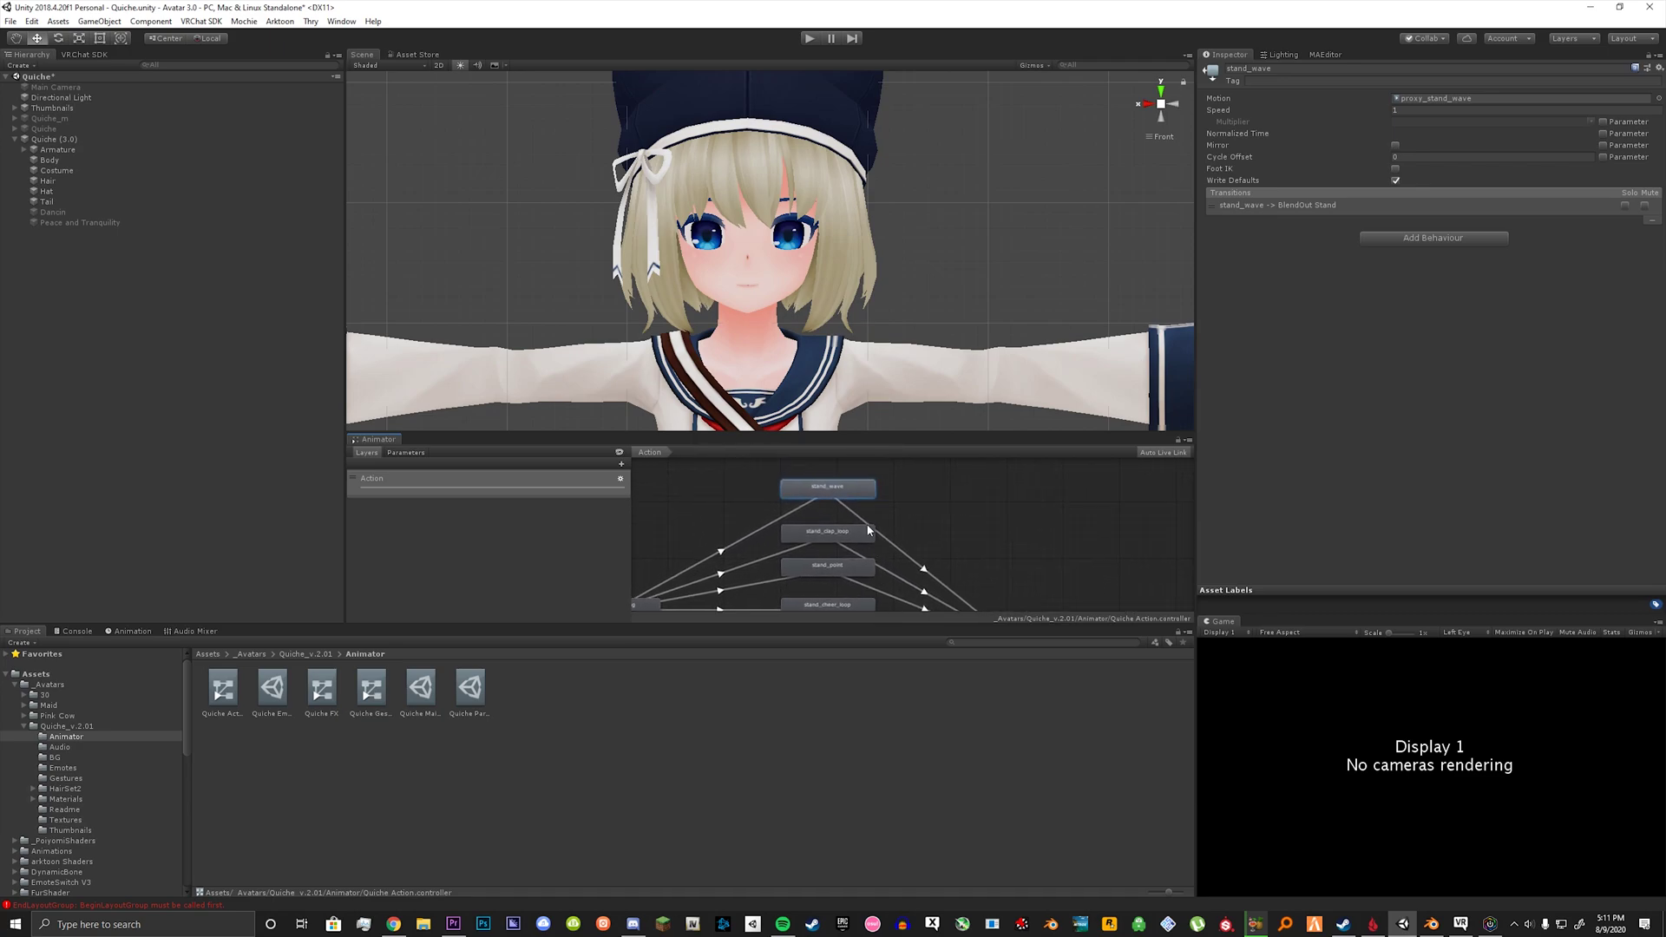
pyautogui.scroll(1, 861, 543)
pyautogui.moveTo(879, 578)
pyautogui.mouseDown(button='middle')
pyautogui.moveTo(897, 561)
pyautogui.moveTo(891, 590)
pyautogui.mouseUp(button='middle')
pyautogui.scroll(-2, 892, 590)
pyautogui.scroll(3, 903, 568)
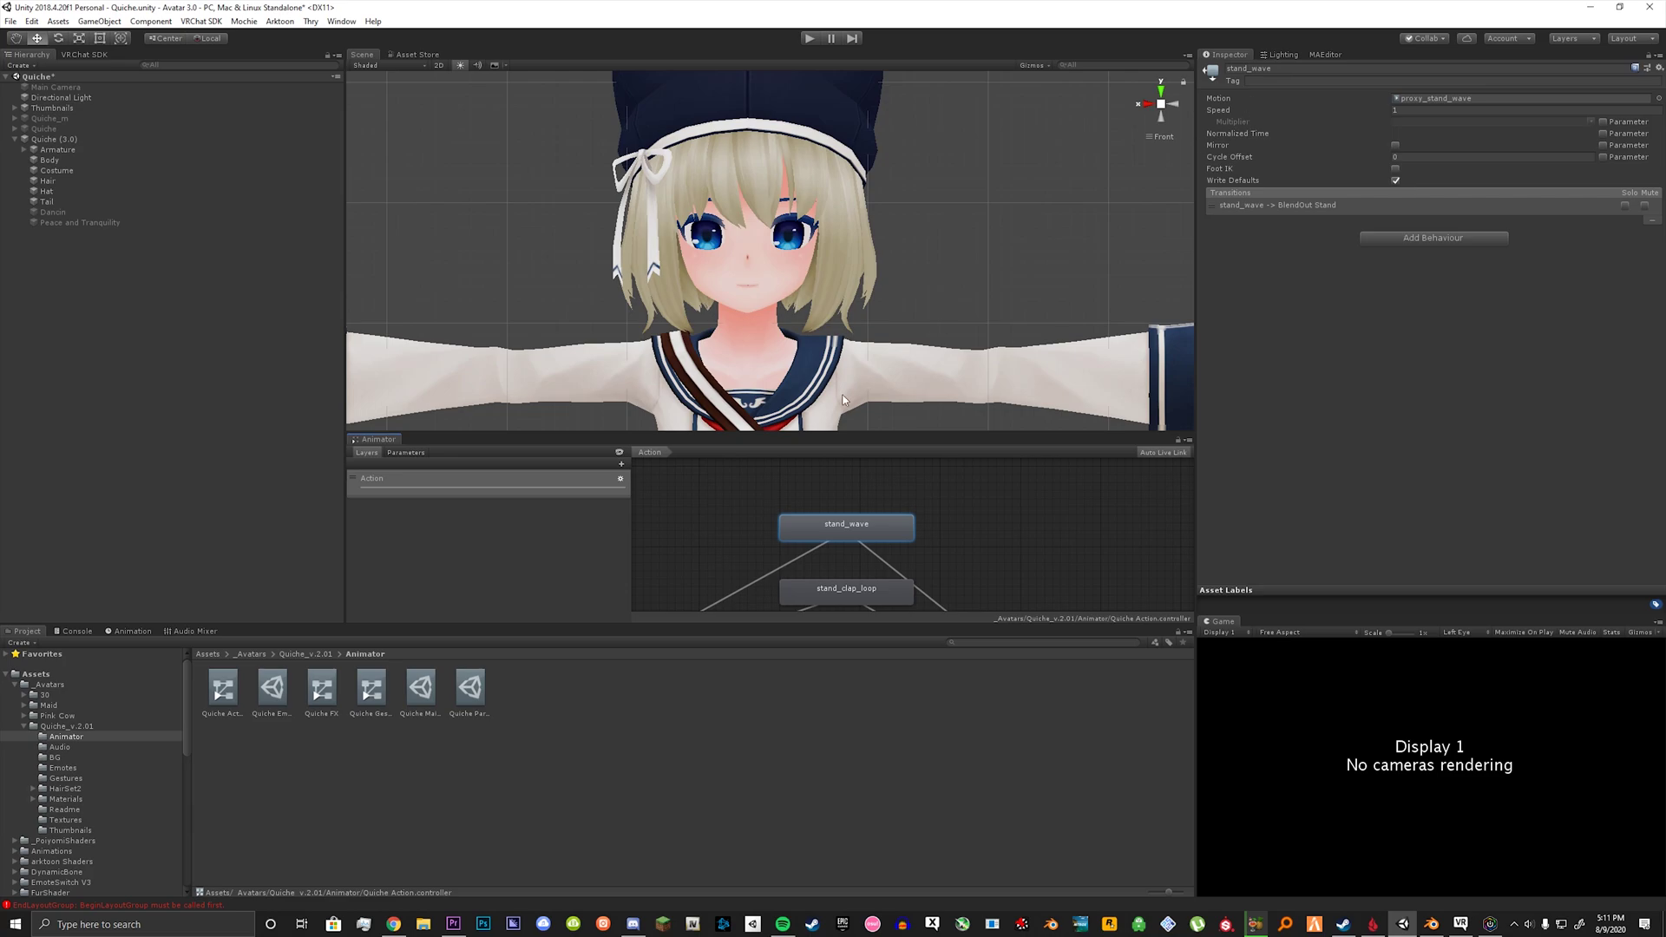
# Step: From the avatar's Emotes folder, assign the Dancin clip as stand_wave's Motion
pyautogui.click(71, 768)
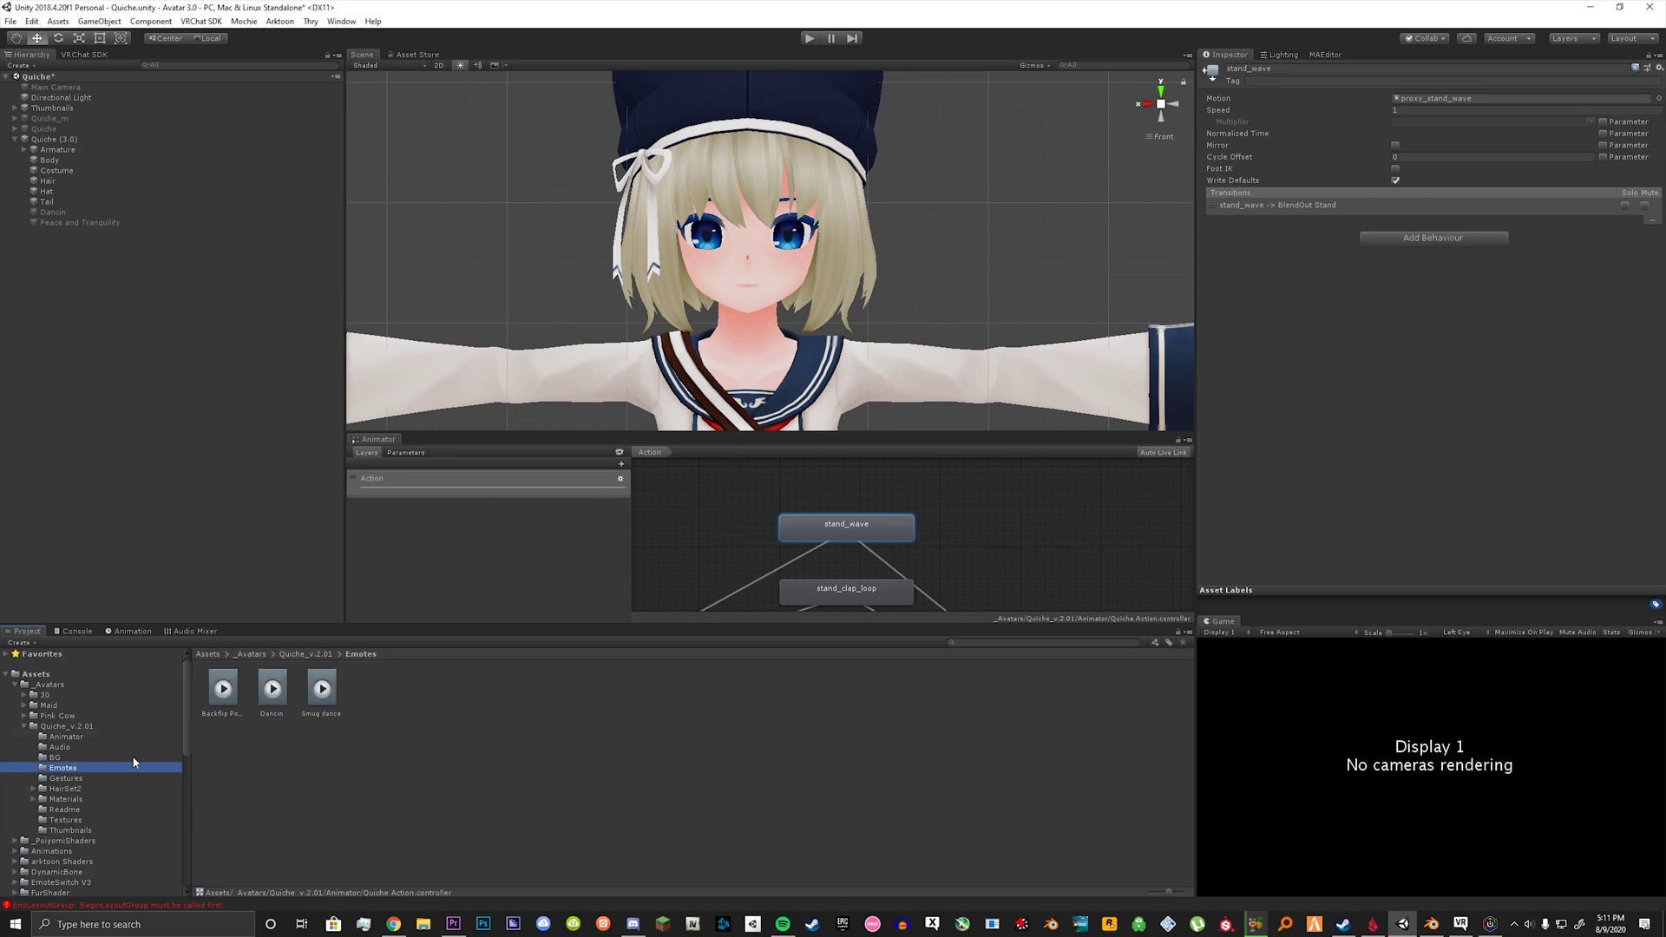
pyautogui.moveTo(787, 553); pyautogui.dragTo(772, 524, button='middle')
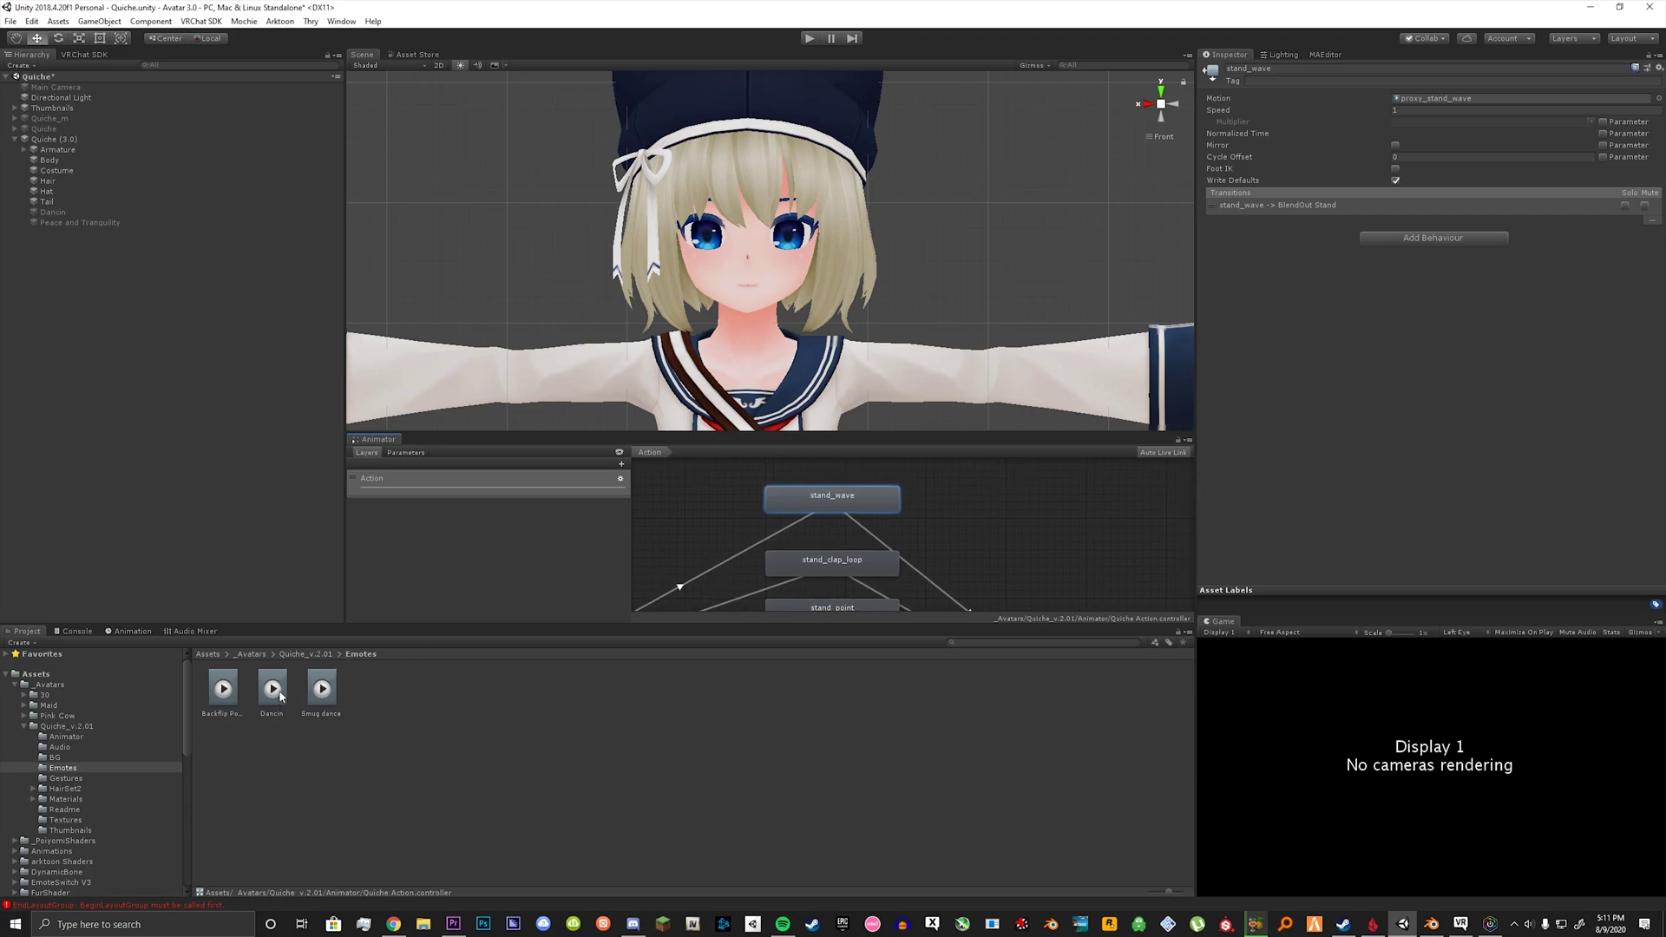
pyautogui.moveTo(273, 694); pyautogui.dragTo(1410, 98)
# Step: Select the stand_clap_loop and stand_point emote states in turn
pyautogui.moveTo(896, 562); pyautogui.dragTo(892, 533, button='middle')
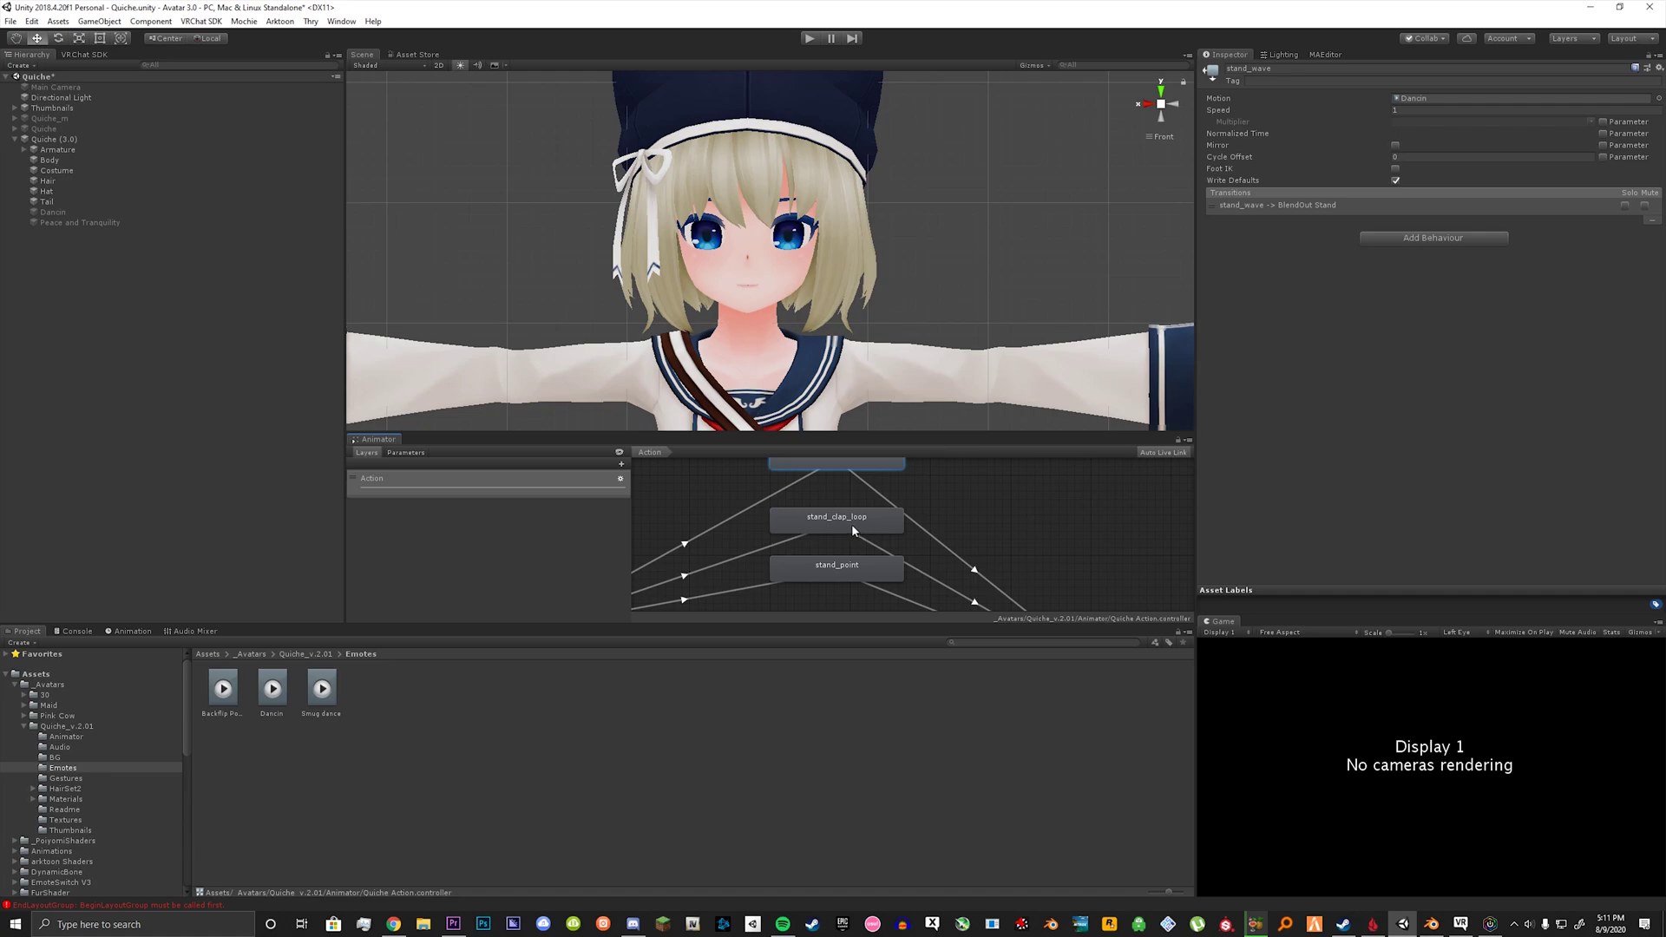
pyautogui.click(853, 530)
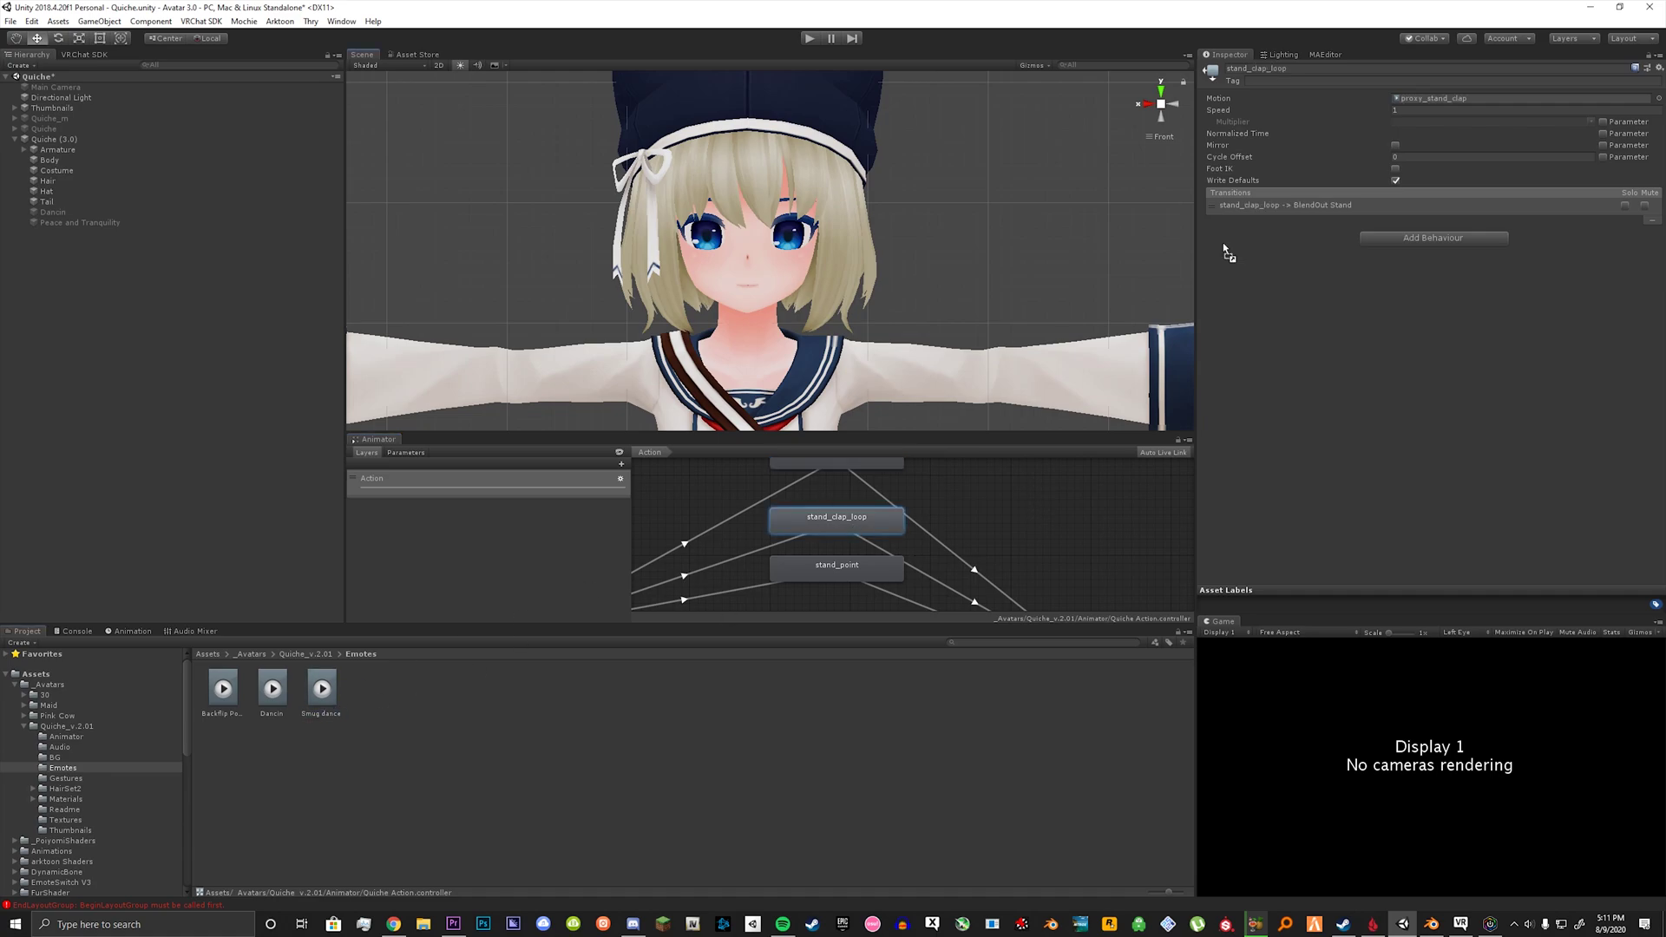
pyautogui.click(892, 563)
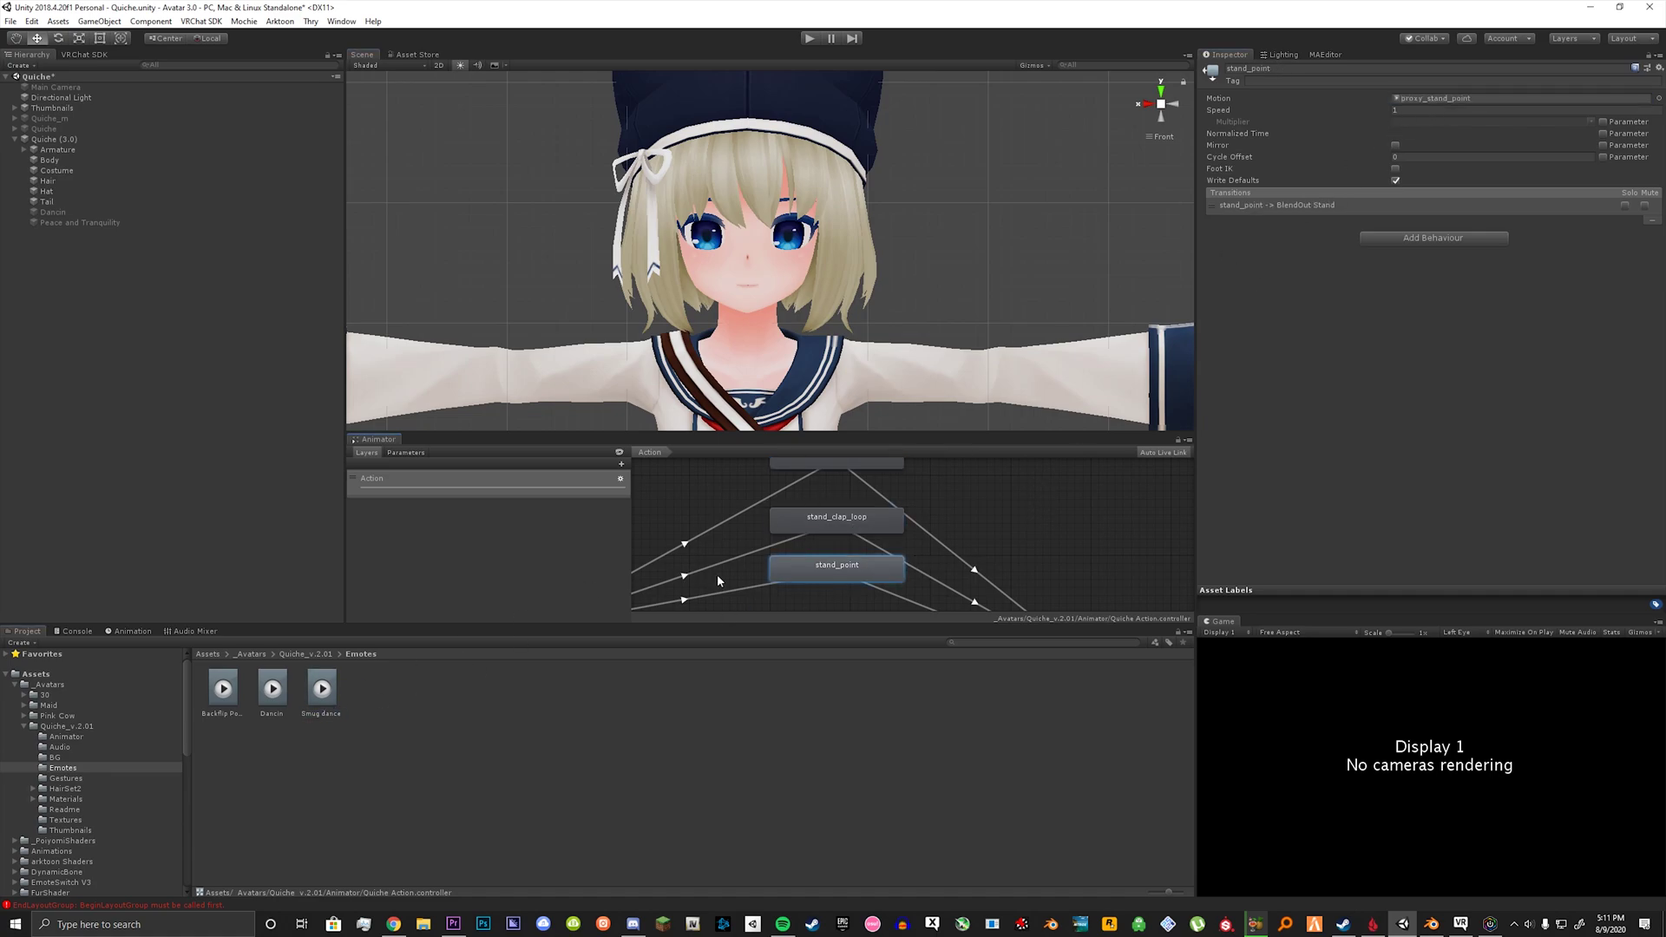
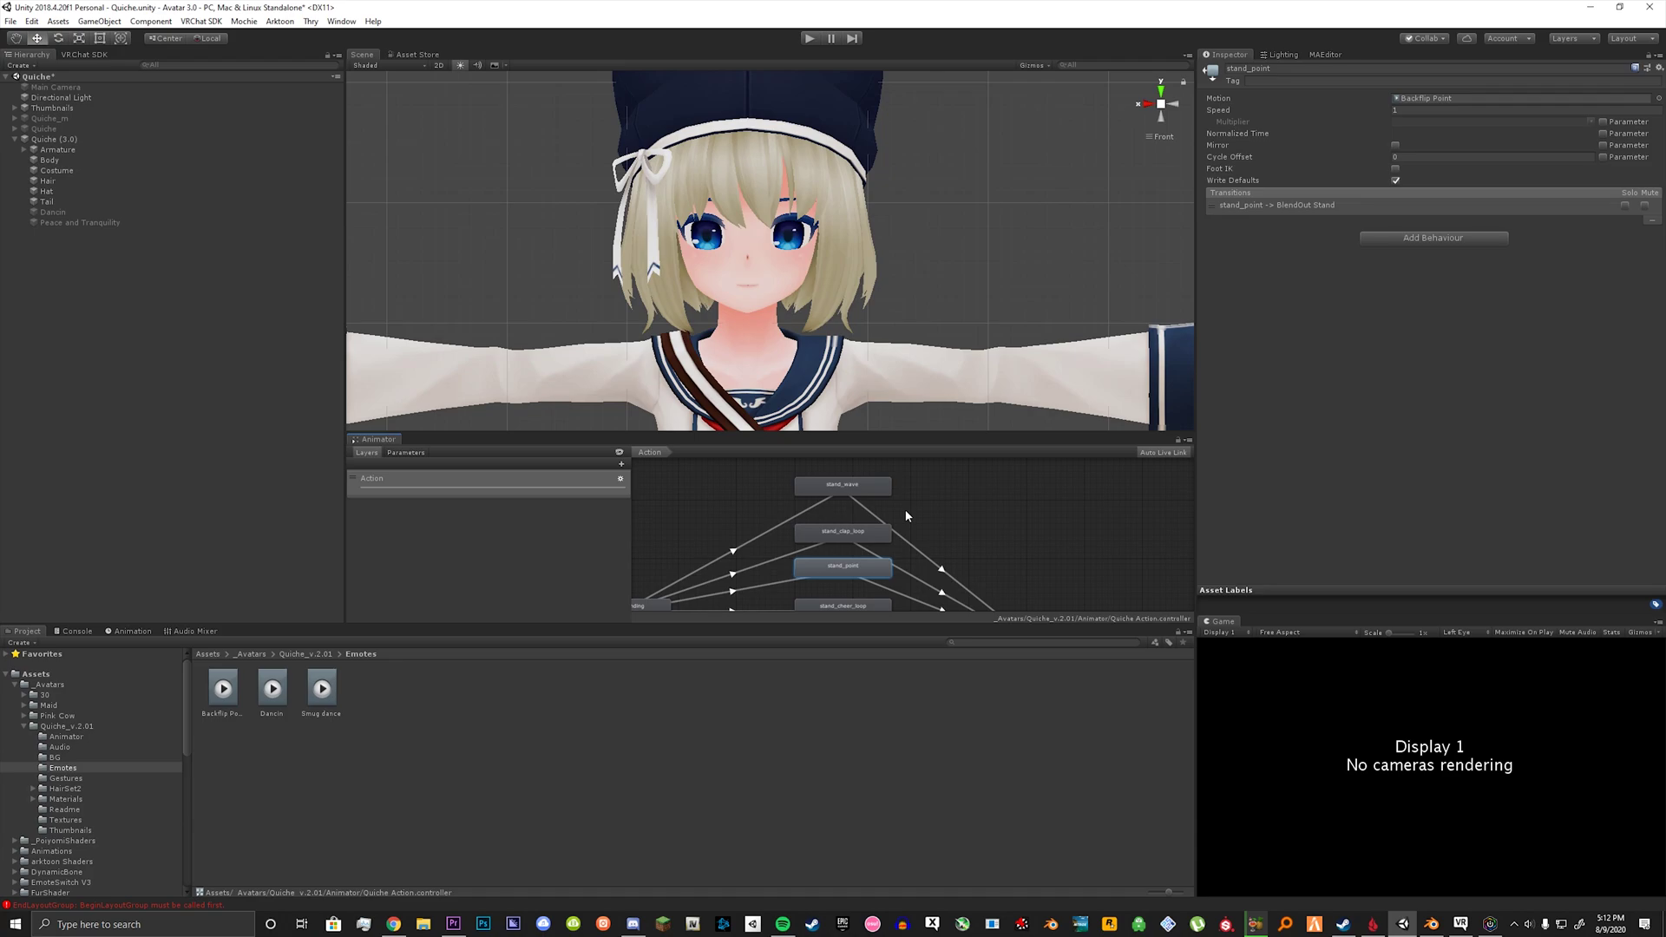
# Step: Preview the Smug dance clip's animation, then reselect the stand_wave state
pyautogui.click(322, 688)
pyautogui.click(1209, 427)
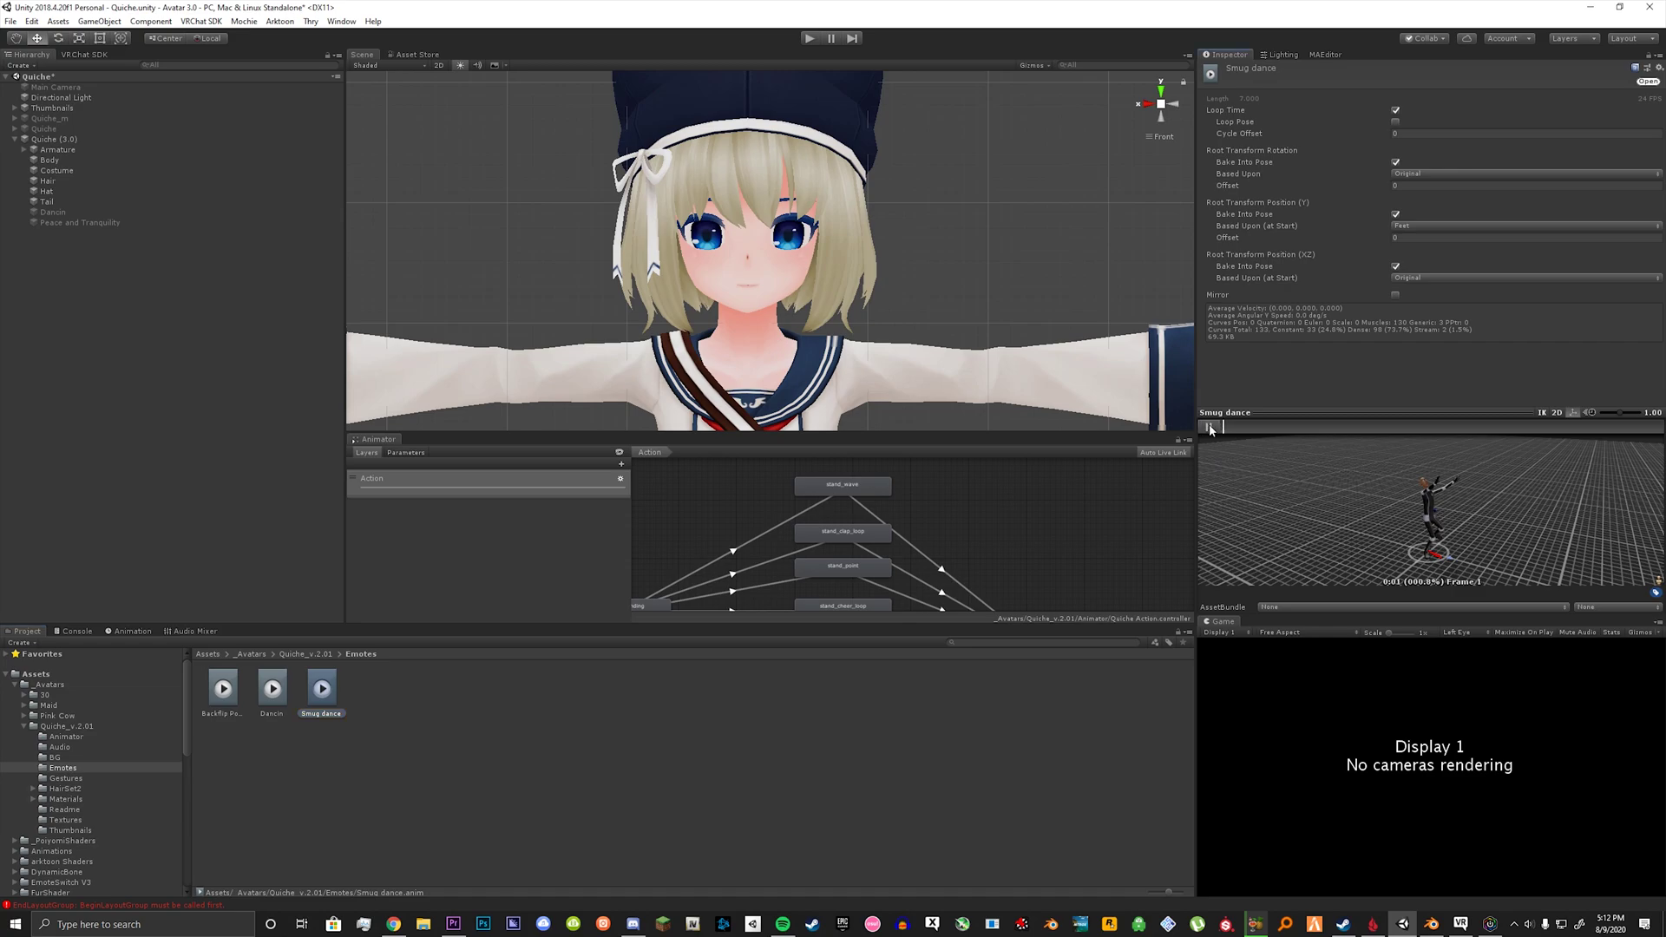
pyautogui.click(1209, 426)
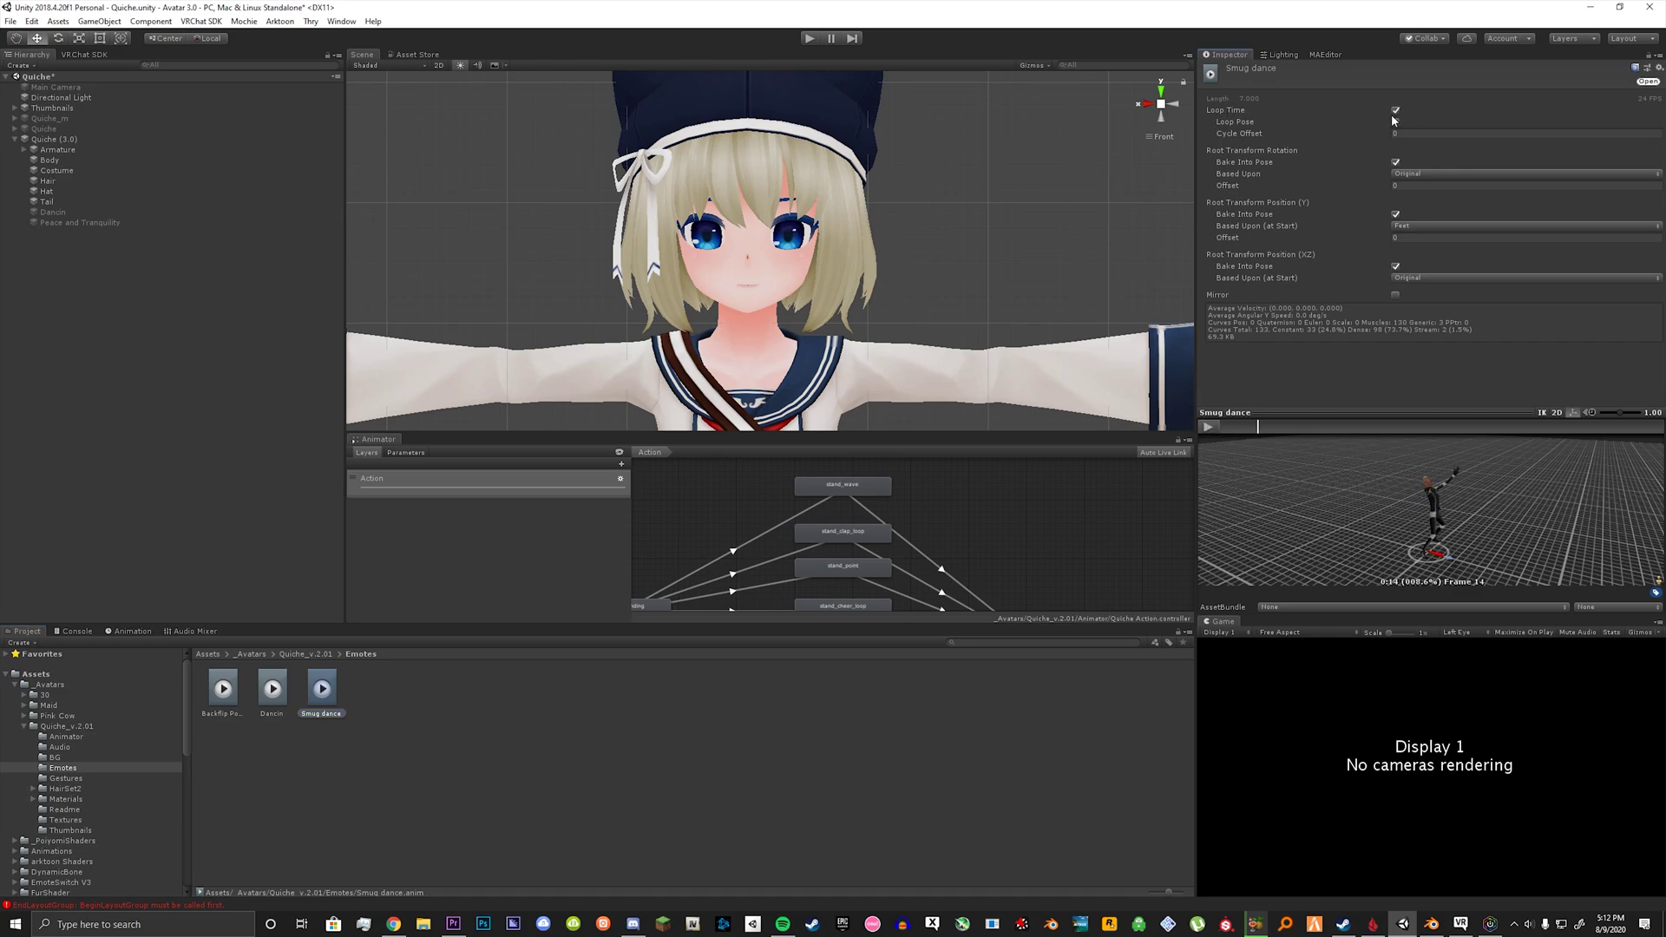
pyautogui.click(826, 500)
# Step: Rename the stand_wave state to Dancin
pyautogui.scroll(3, 997, 526)
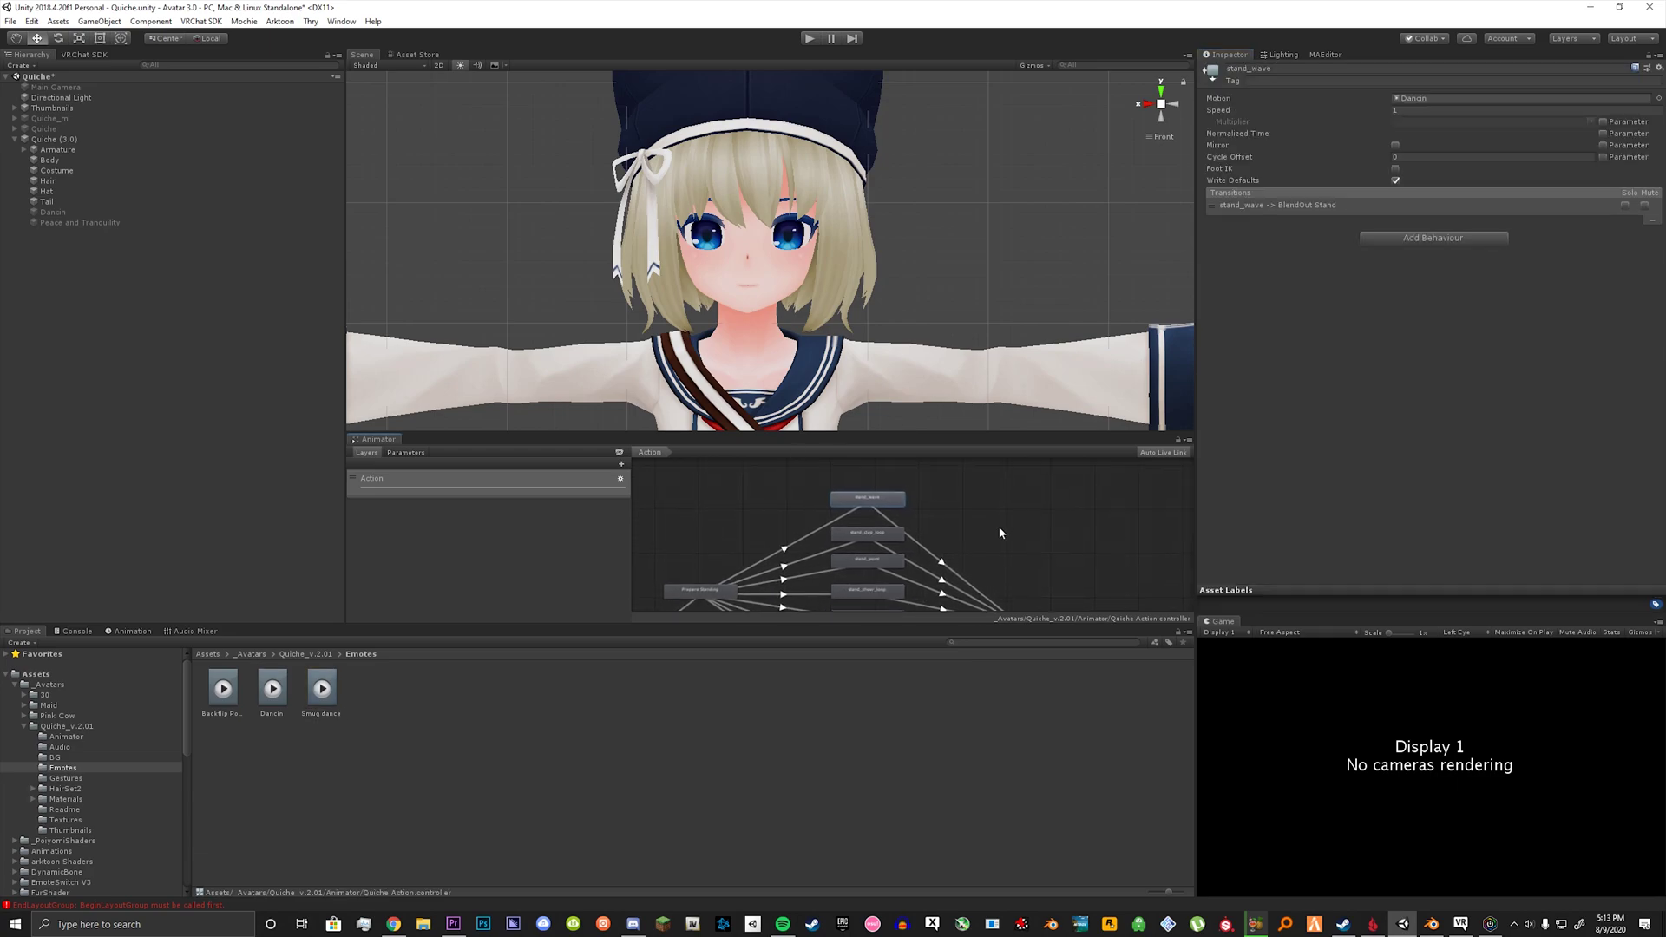
pyautogui.moveTo(996, 555); pyautogui.dragTo(1017, 553, button='middle')
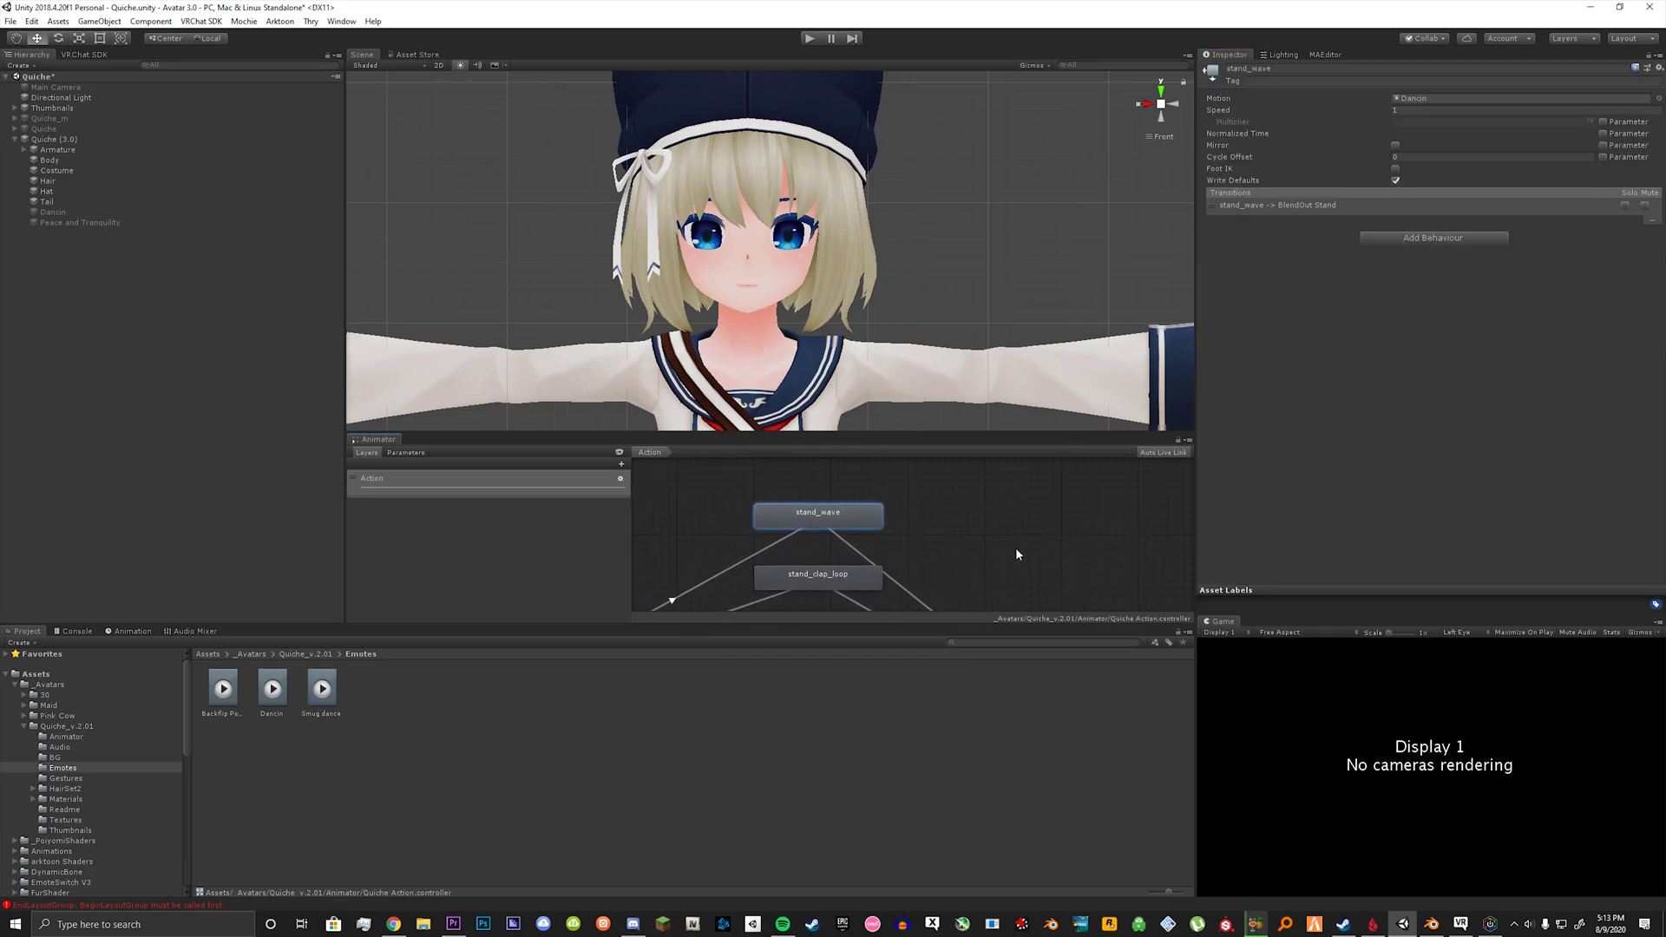
pyautogui.click(1356, 70)
pyautogui.write('Bl')
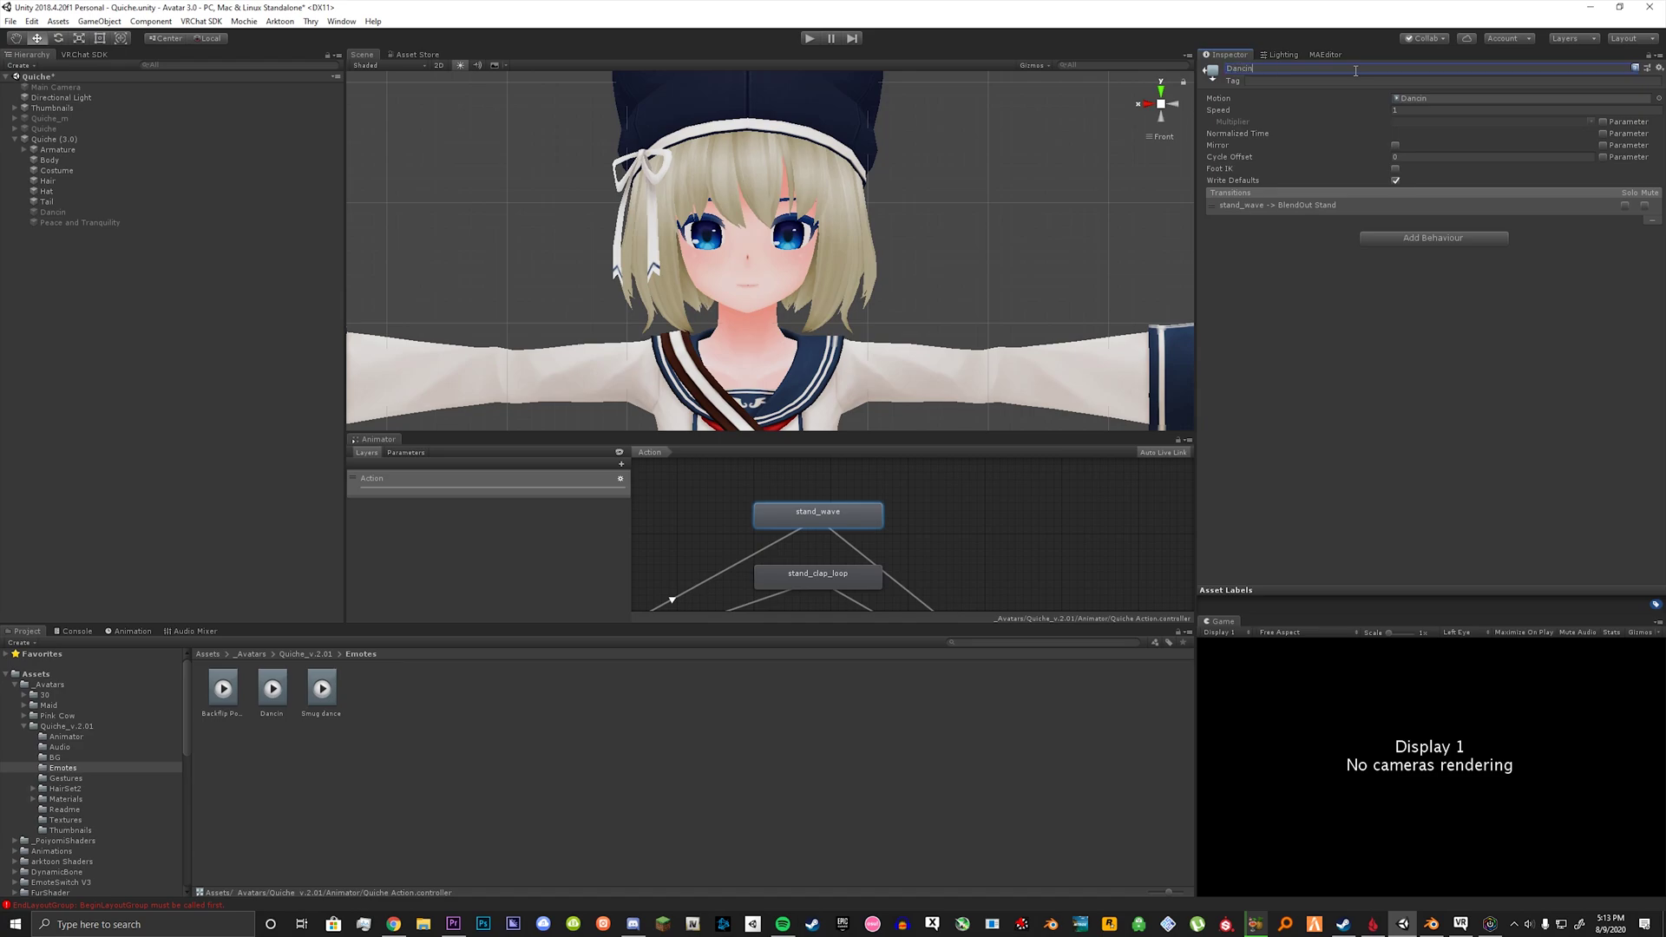
# Step: Rename the stand_clap_loop state to Smug_Dance, correcting the typo
pyautogui.click(1312, 351)
pyautogui.click(860, 576)
pyautogui.moveTo(911, 561); pyautogui.dragTo(926, 499, button='middle')
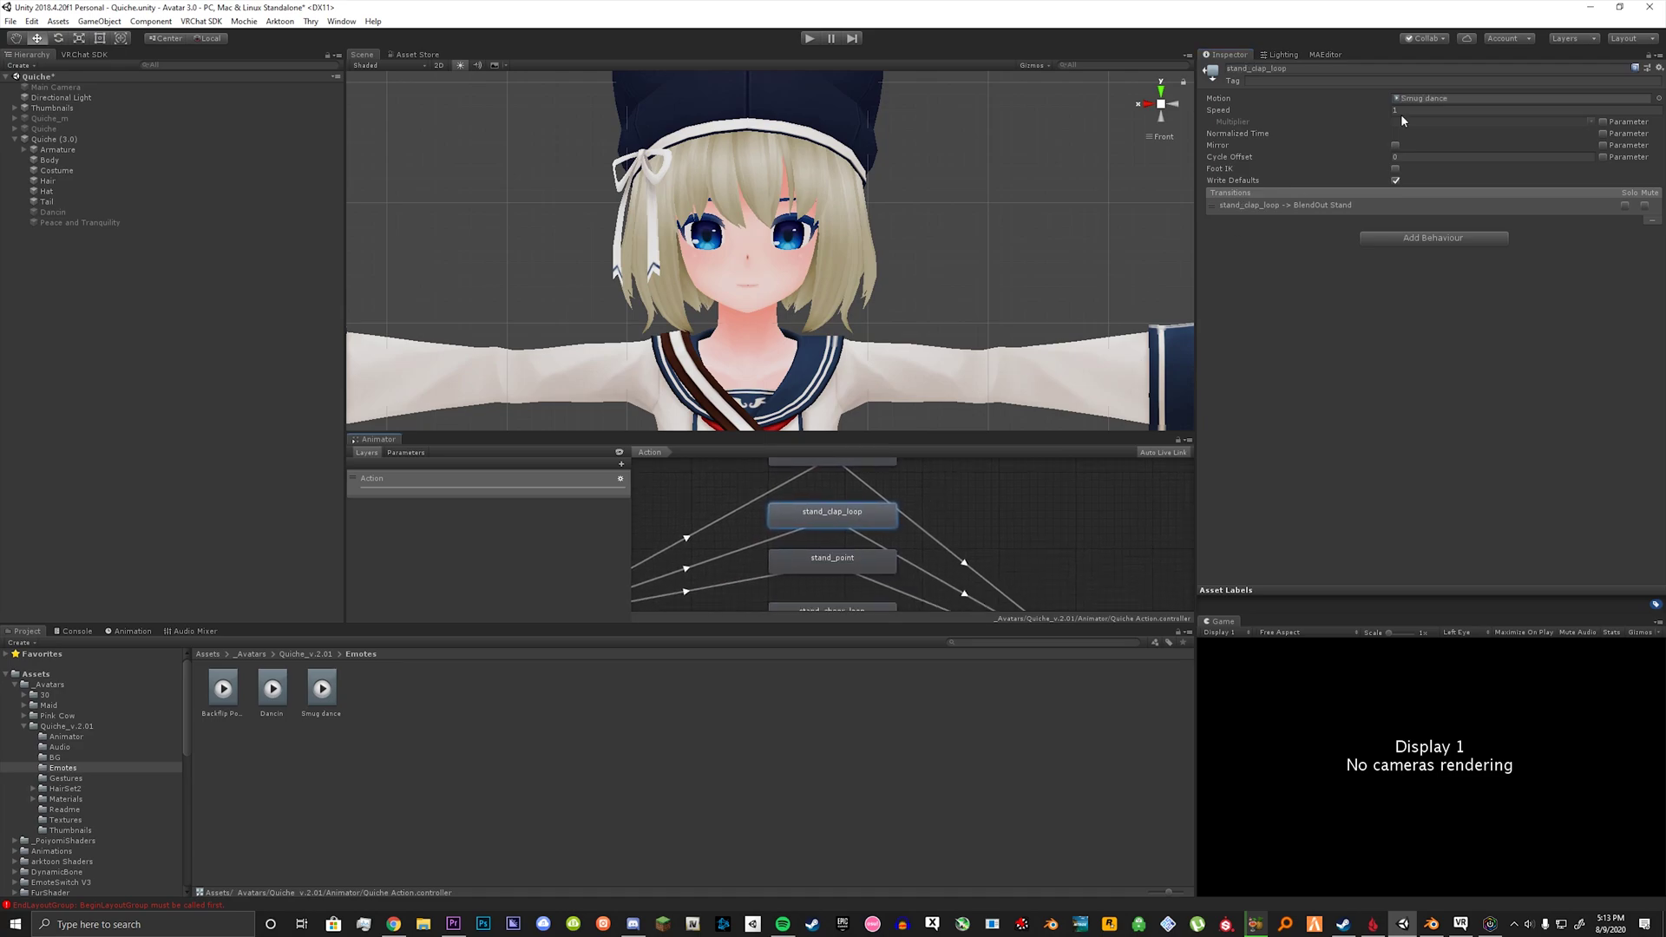
pyautogui.click(1311, 70)
pyautogui.write('Smug Dnace')
pyautogui.press('Return')
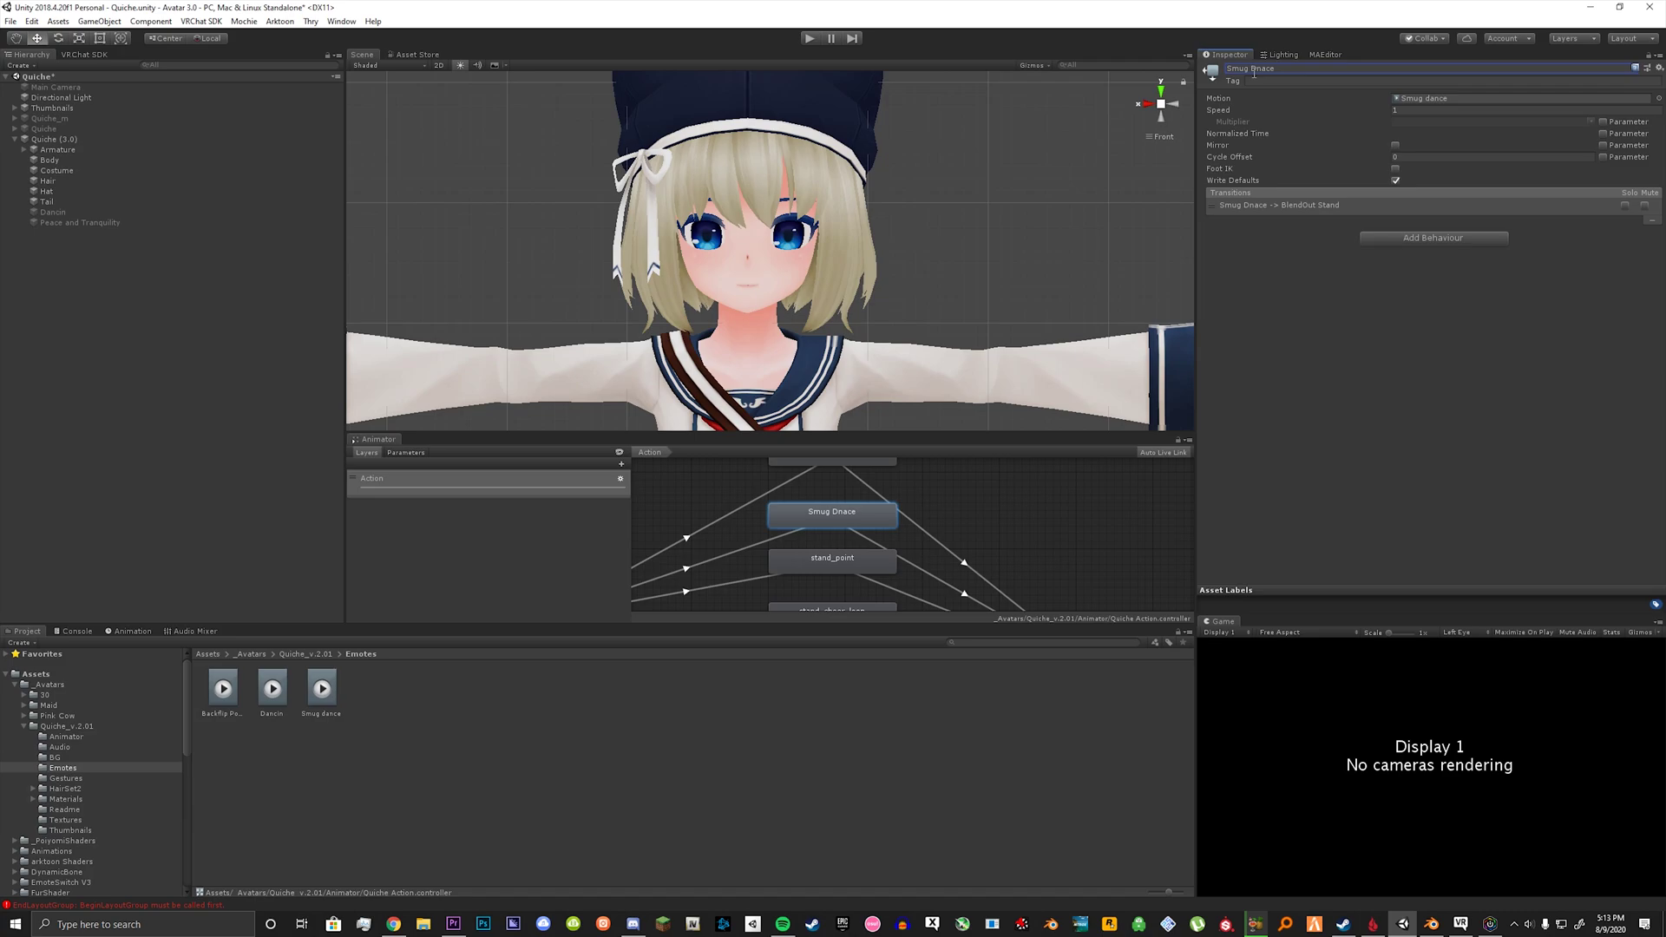
pyautogui.click(1257, 71)
pyautogui.write('Smug_Dance')
pyautogui.press('Return')
# Step: Rename the stand_point state to Backflip_Point
pyautogui.click(849, 571)
pyautogui.click(1294, 69)
pyautogui.write('Blackfl')
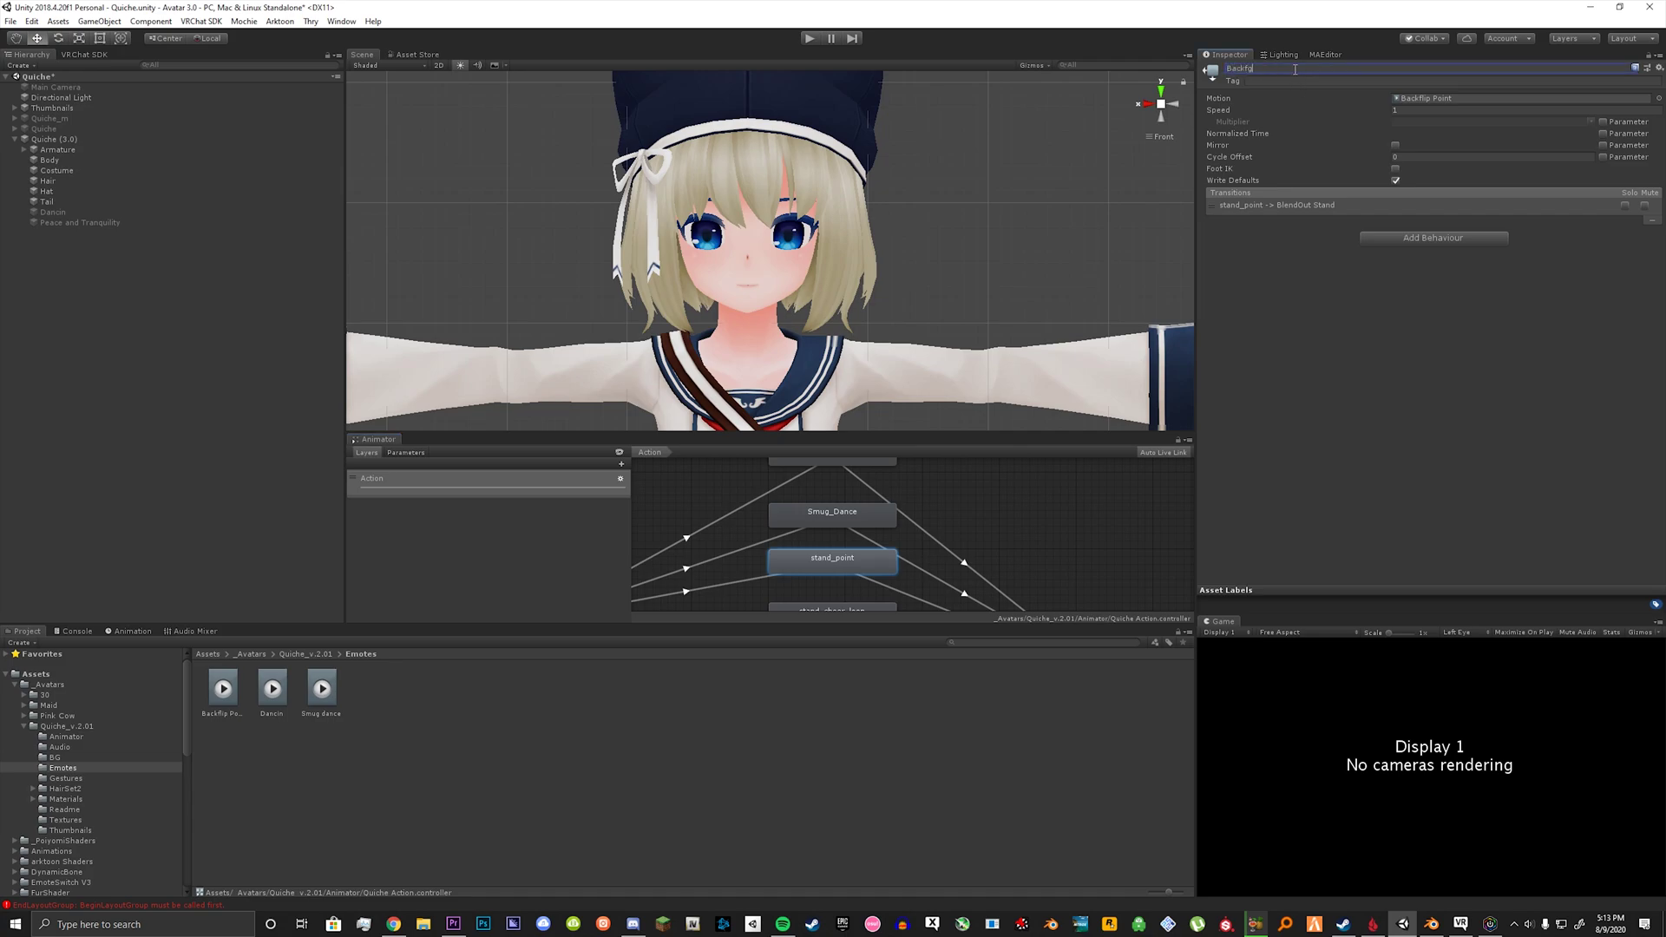
pyautogui.write('ip Point')
pyautogui.press('Return')
pyautogui.click(1295, 70)
pyautogui.click(1295, 71)
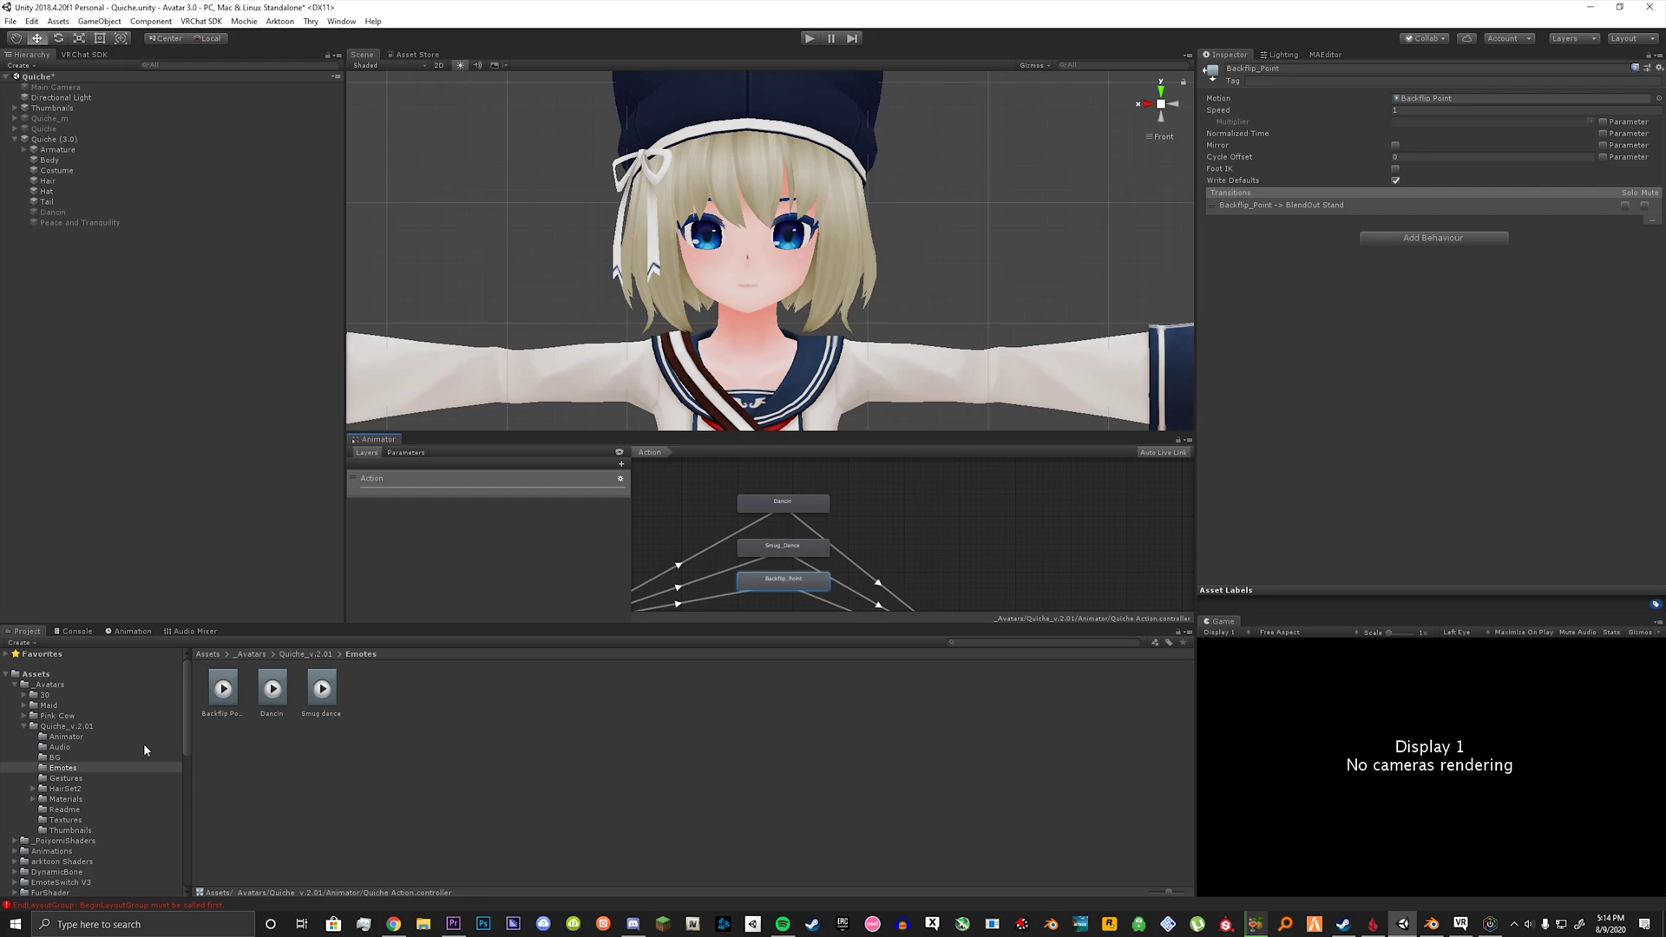
# Step: Check the Backflip Point clip and renamed states, then open the Quiche Emote Menu asset
pyautogui.scroll(3, 891, 557)
pyautogui.moveTo(907, 549); pyautogui.dragTo(969, 560, button='middle')
pyautogui.scroll(1, 972, 512)
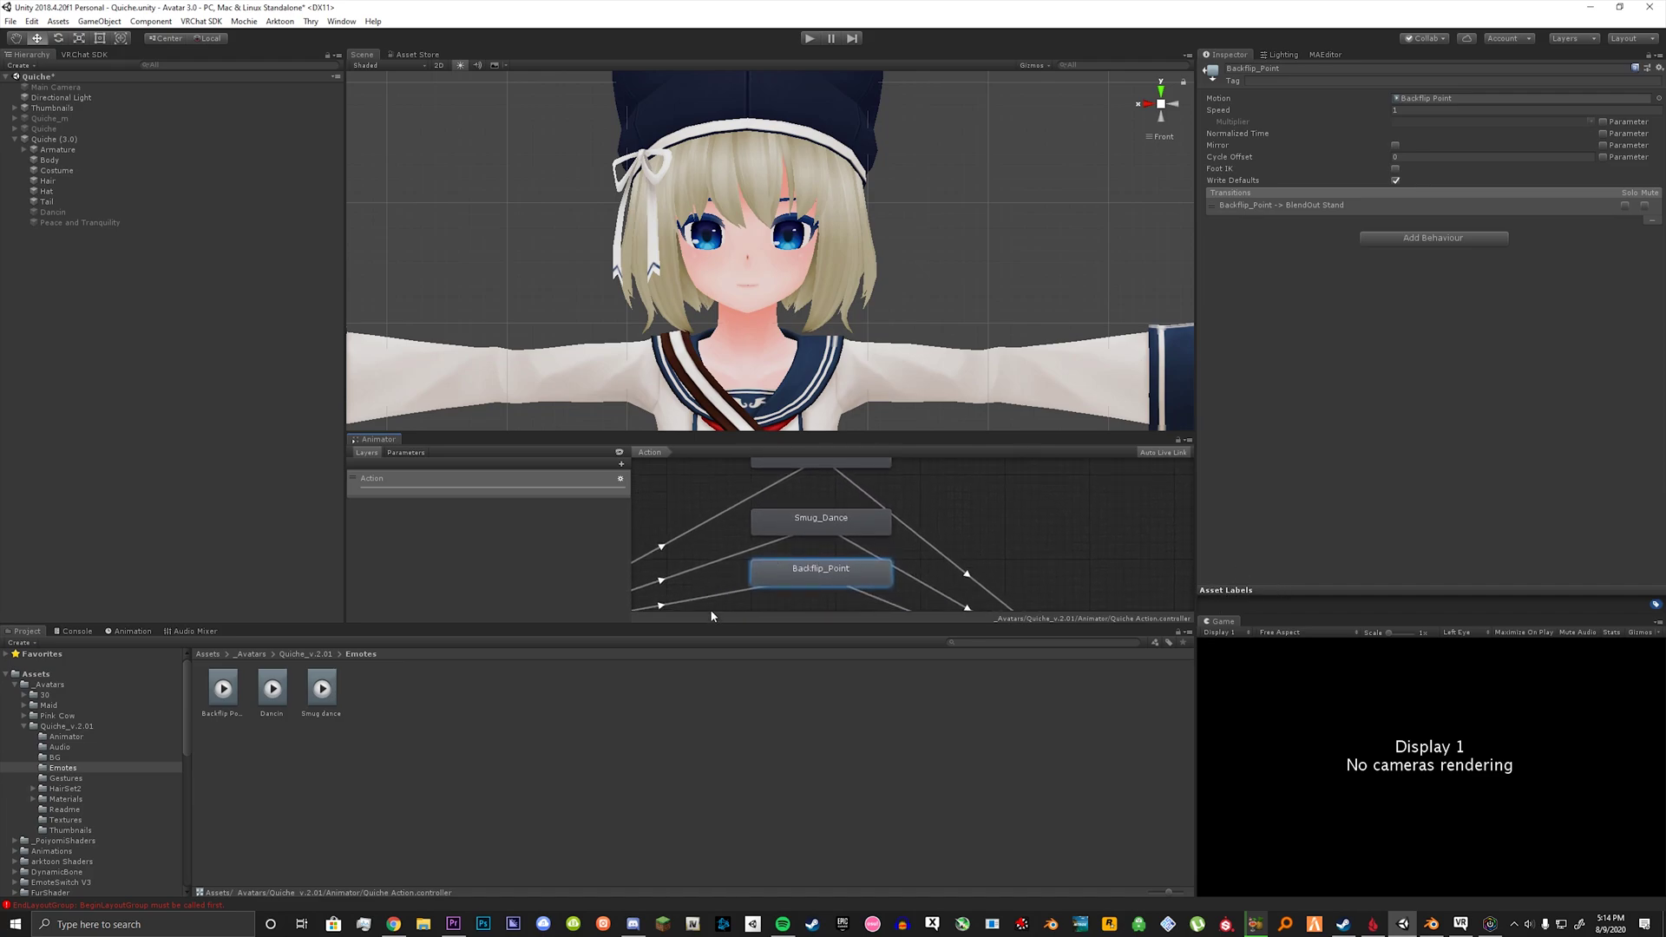
pyautogui.click(230, 704)
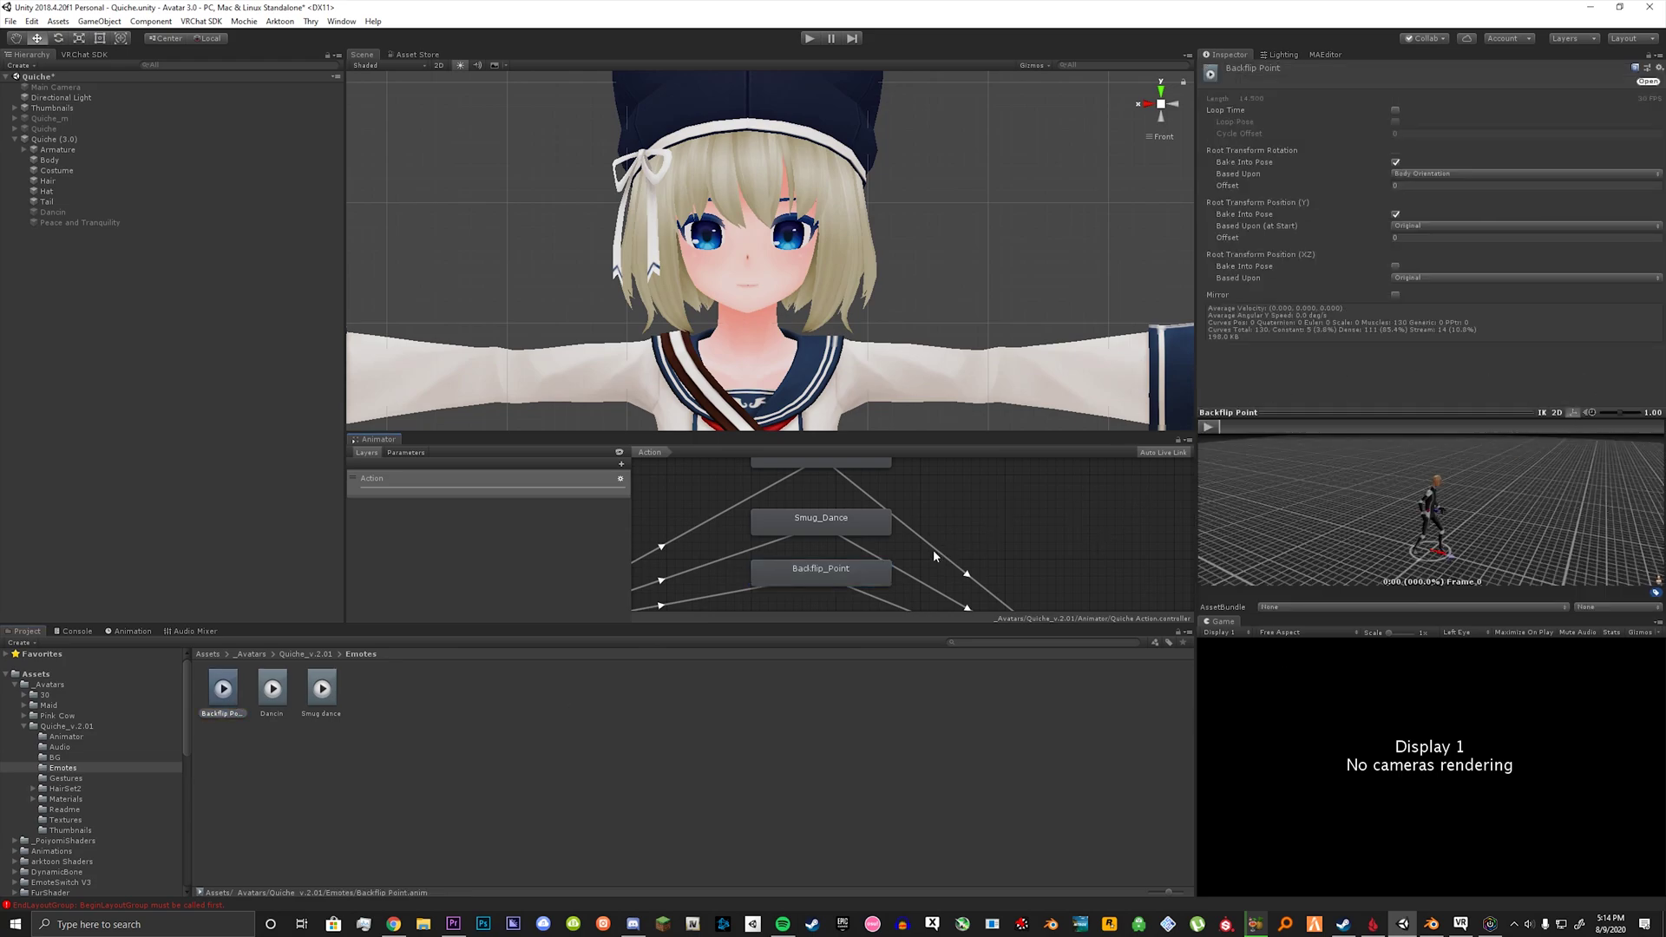
pyautogui.moveTo(937, 552); pyautogui.dragTo(955, 597, button='middle')
pyautogui.click(838, 565)
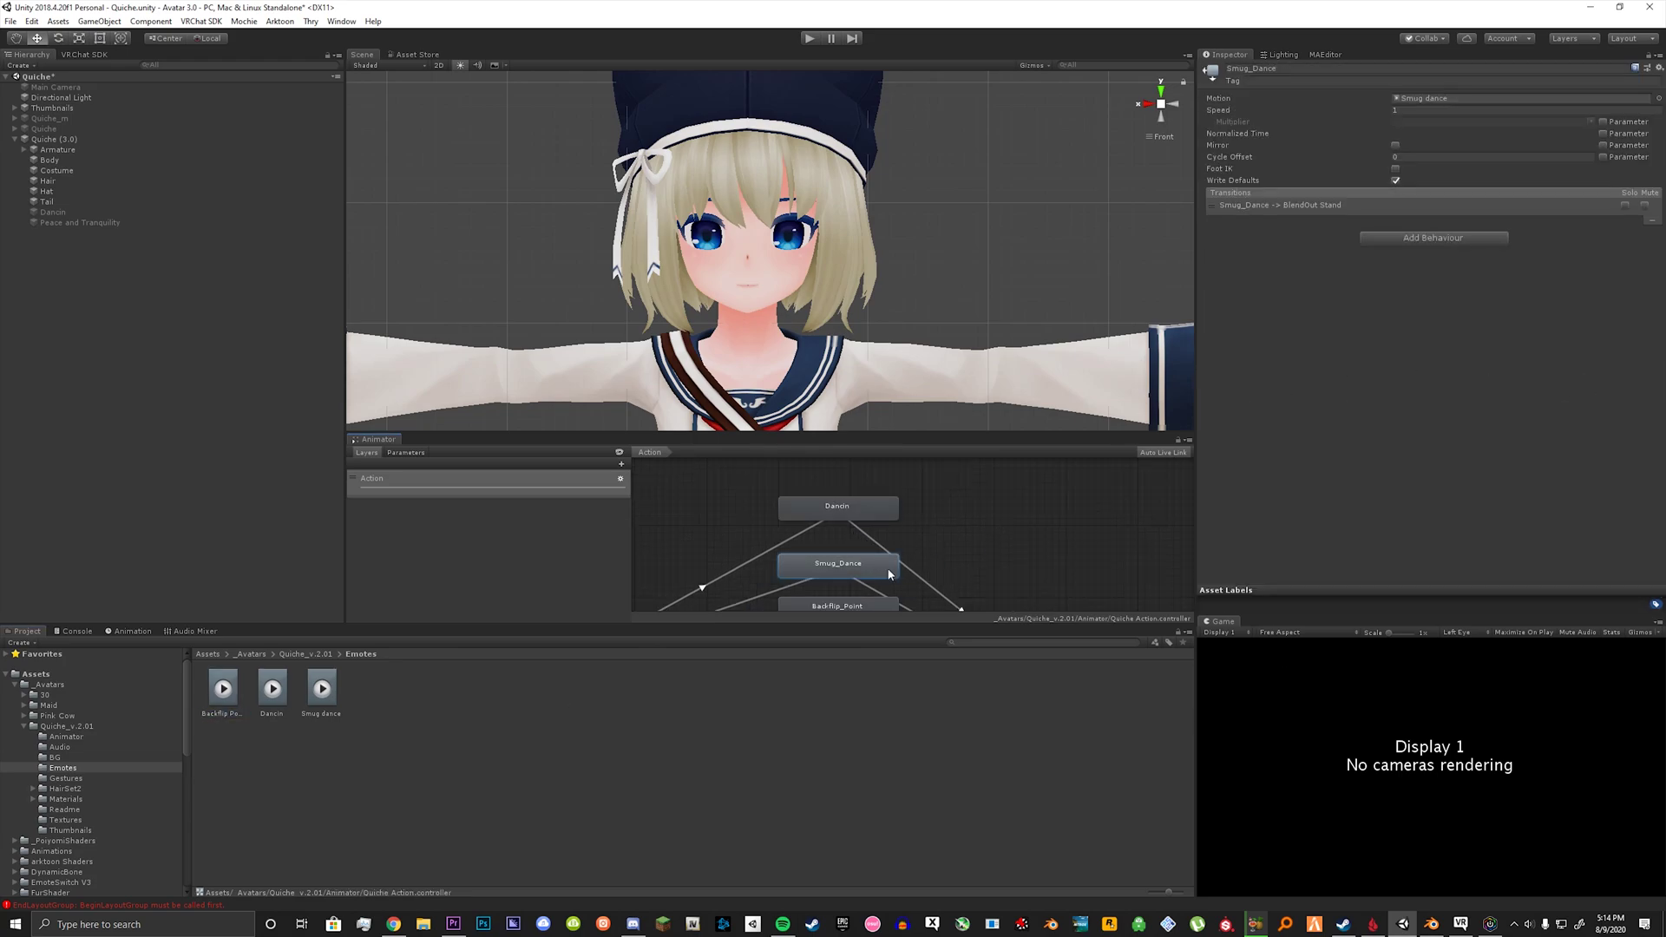
pyautogui.click(849, 510)
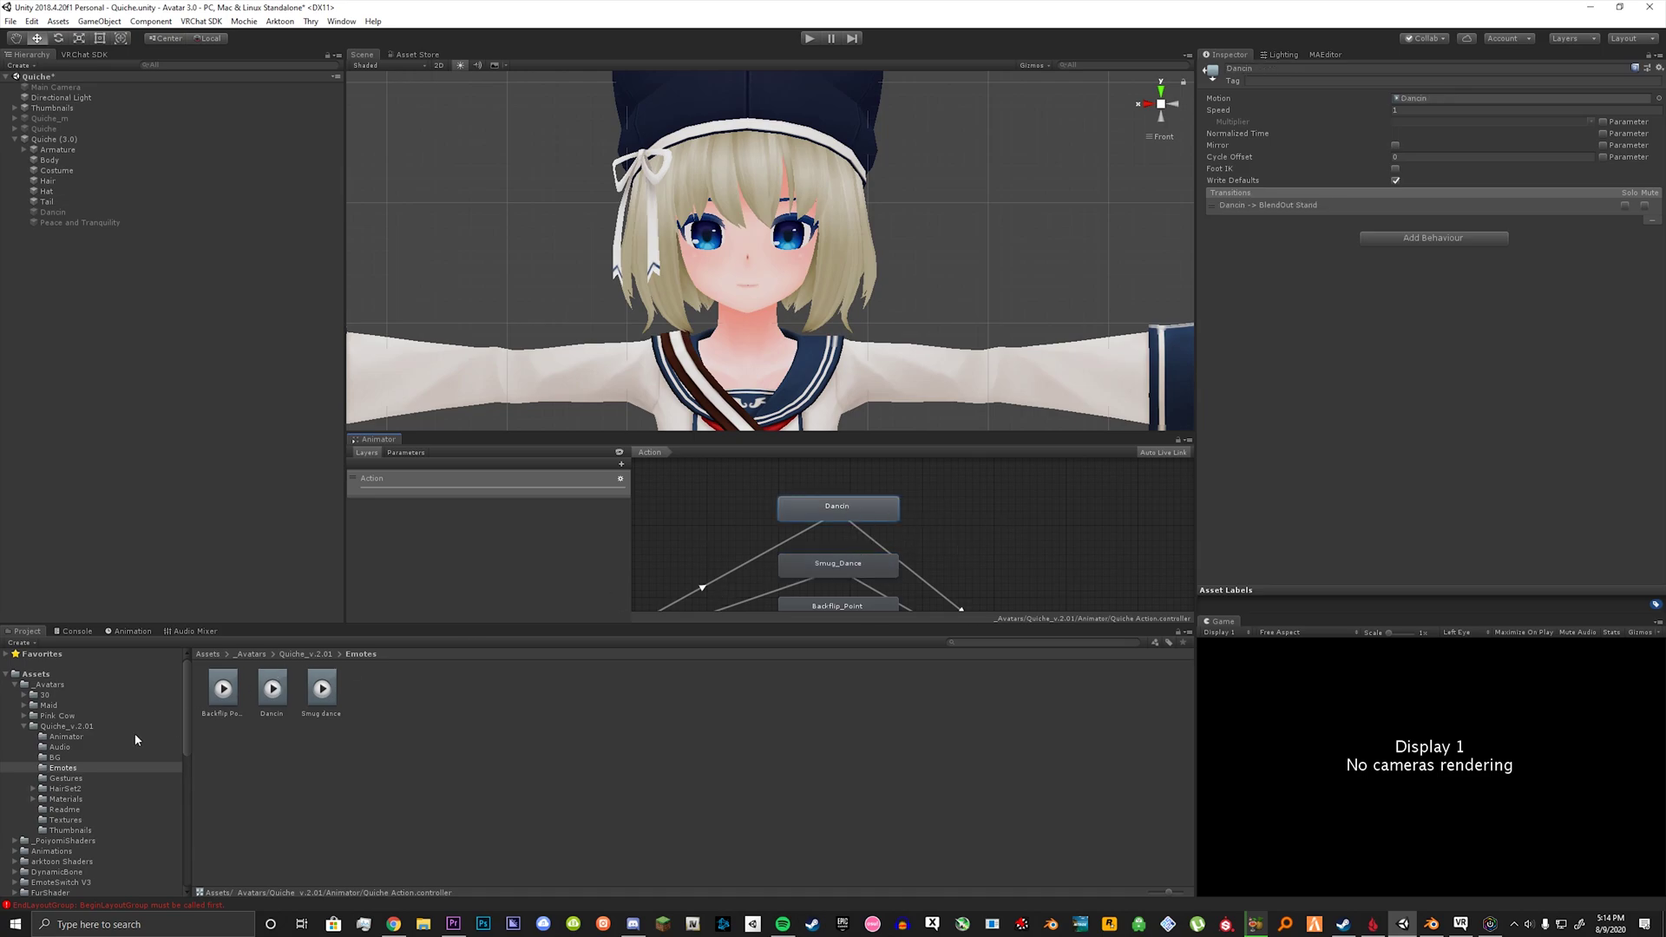
pyautogui.click(85, 738)
pyautogui.click(270, 703)
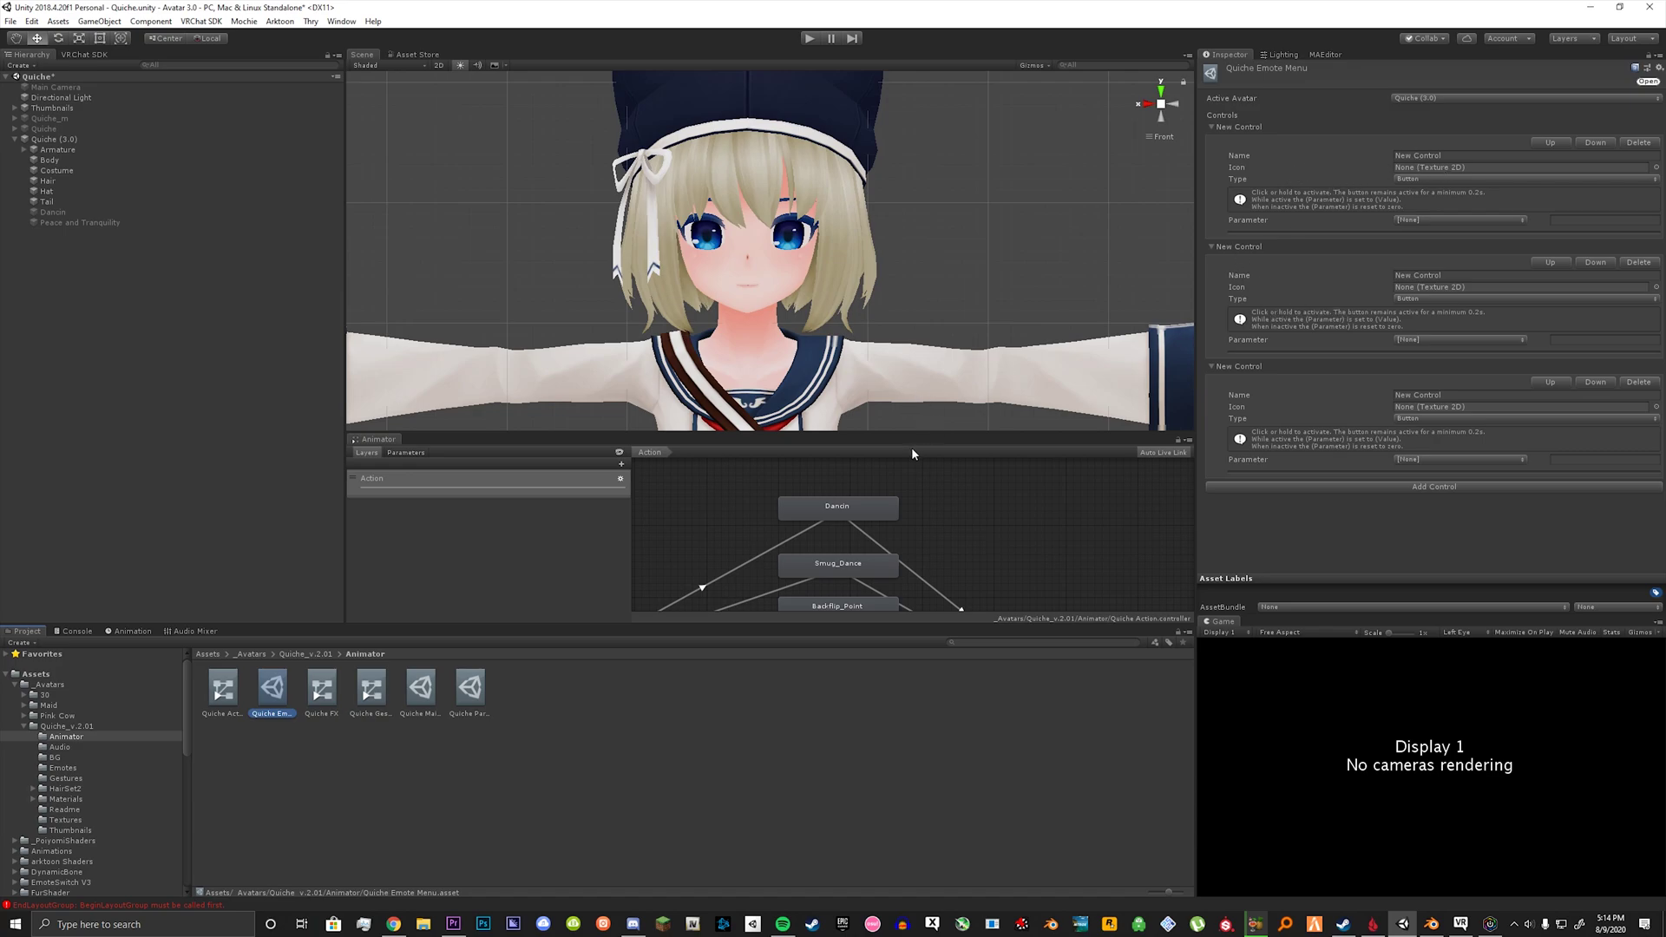
# Step: Name the three menu controls Dancin, Smug Dance and Backflip Point
pyautogui.moveTo(812, 524)
pyautogui.mouseDown(button='middle')
pyautogui.moveTo(900, 467)
pyautogui.moveTo(784, 509)
pyautogui.moveTo(827, 517)
pyautogui.mouseUp(button='middle')
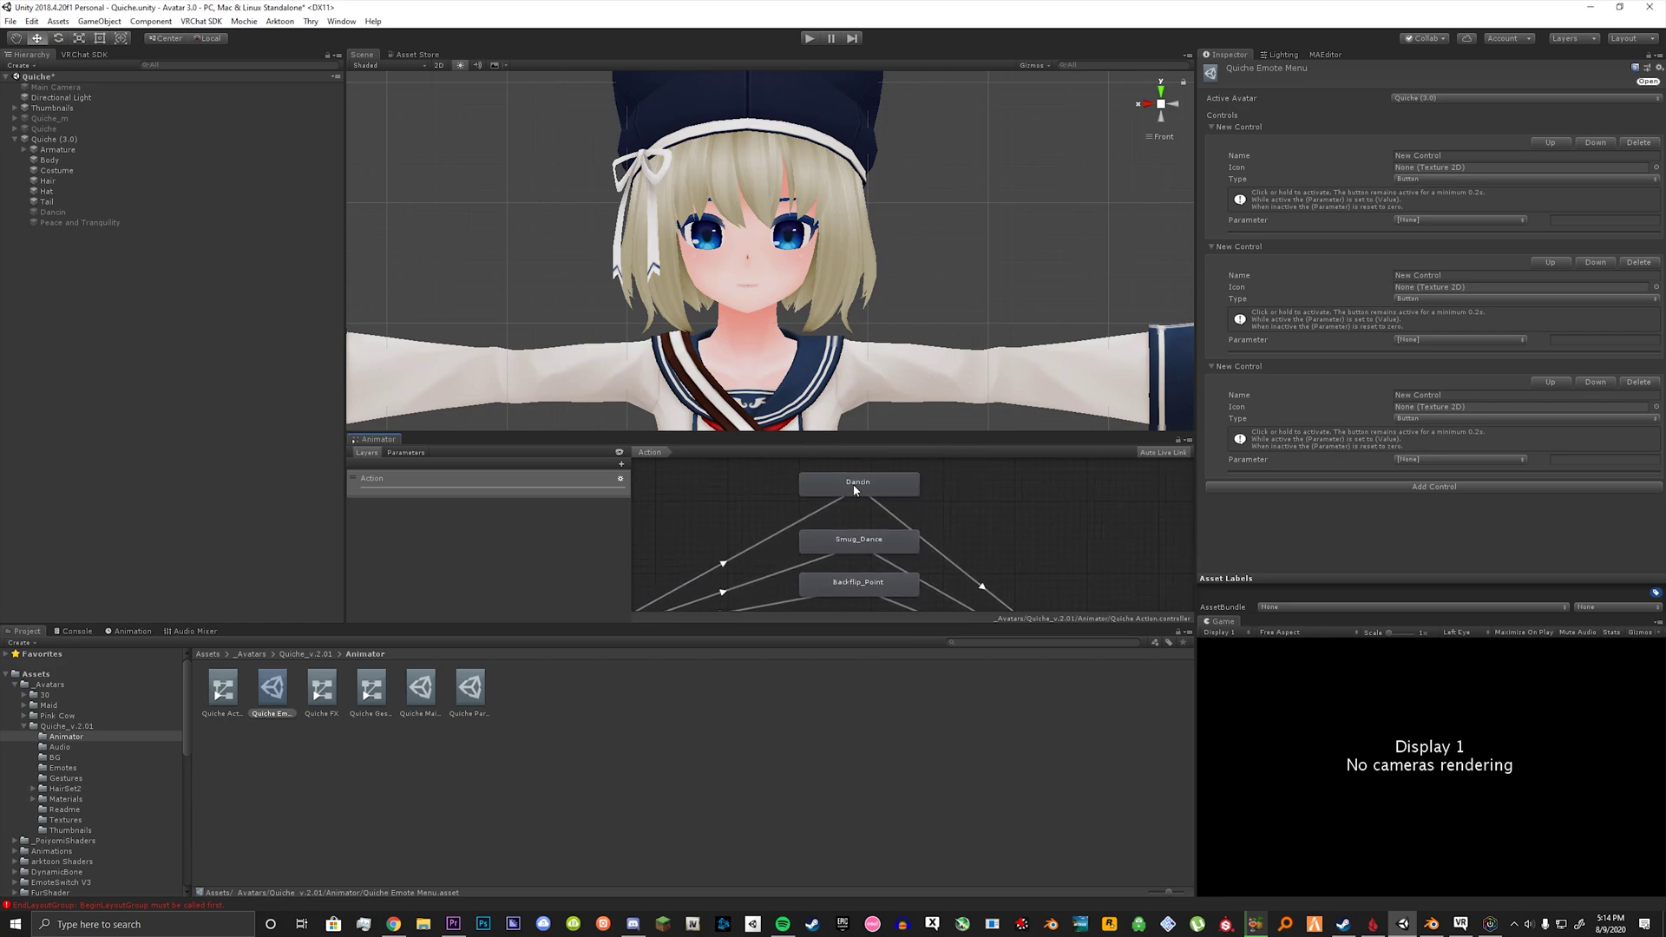
pyautogui.click(1427, 154)
pyautogui.write('Dancin')
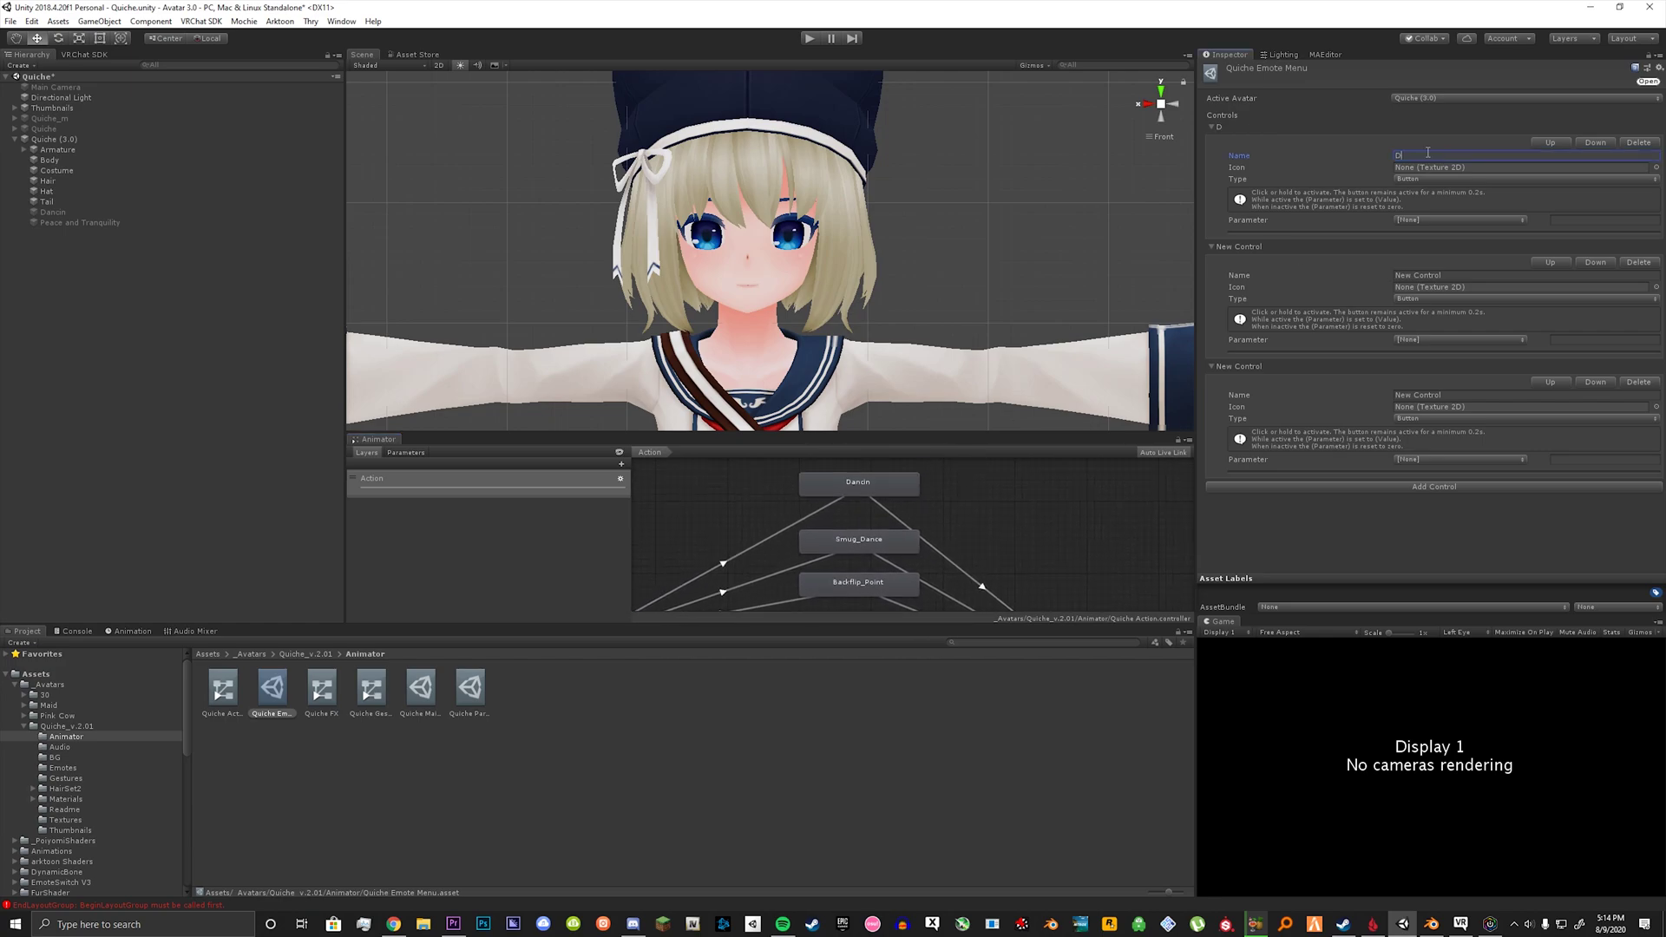
pyautogui.click(1429, 274)
pyautogui.write('Smug Dance')
pyautogui.click(1442, 395)
pyautogui.write('Backflip Point')
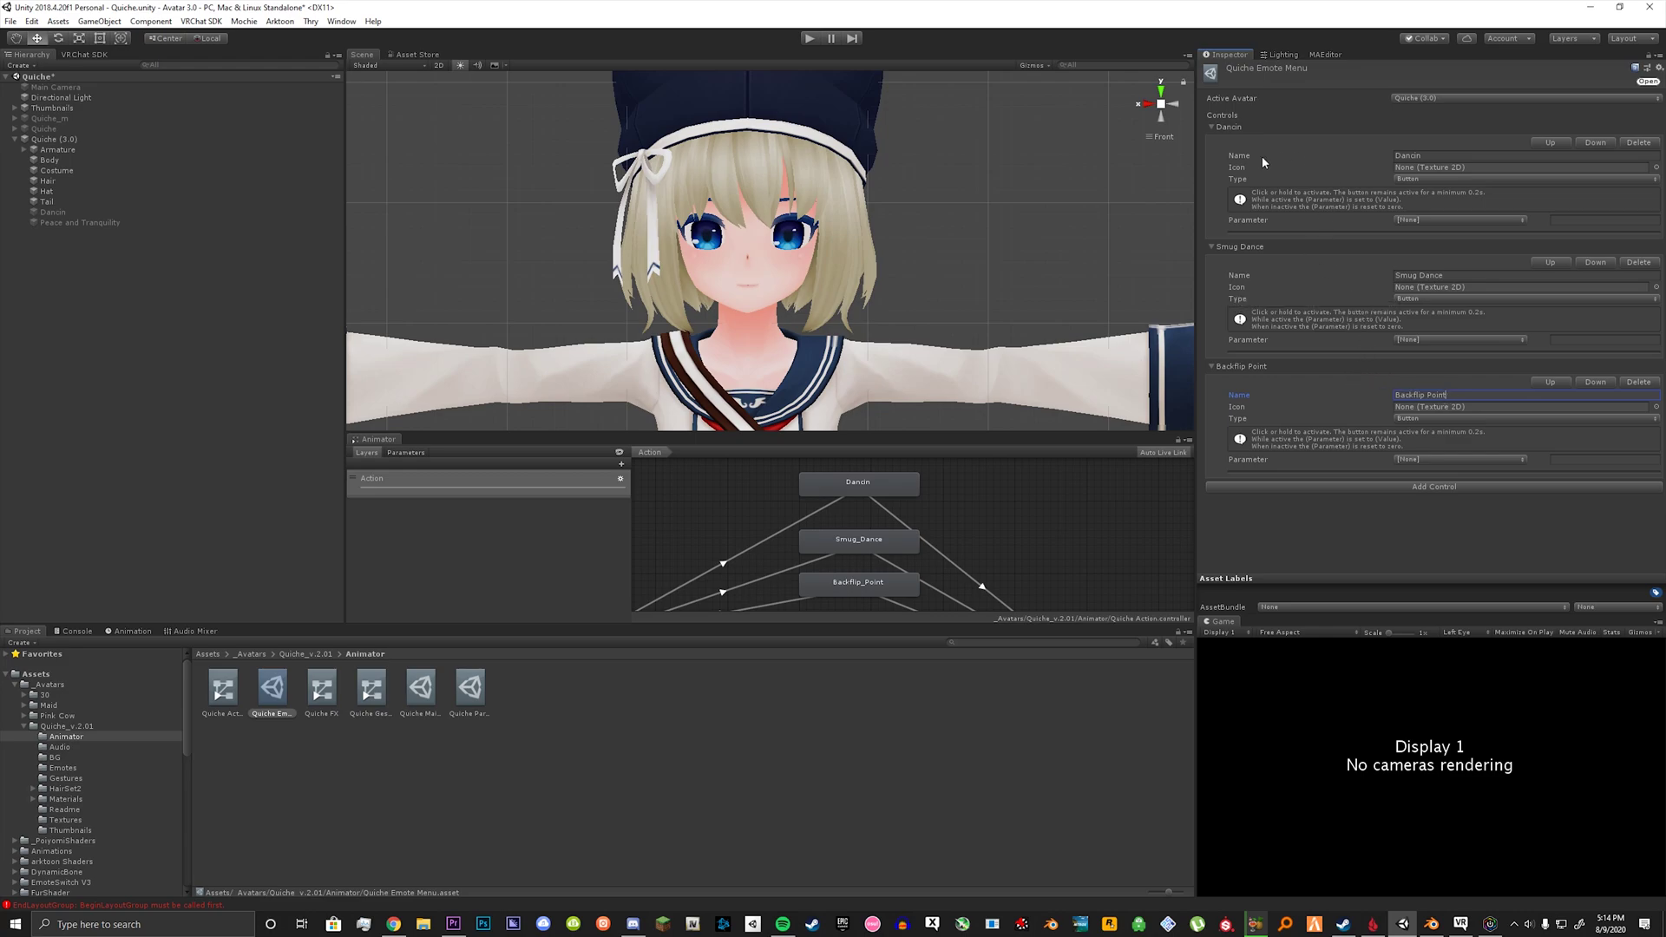
# Step: Set Dancin and Smug Dance to Toggle and keep Backflip Point as a Button
pyautogui.click(1411, 179)
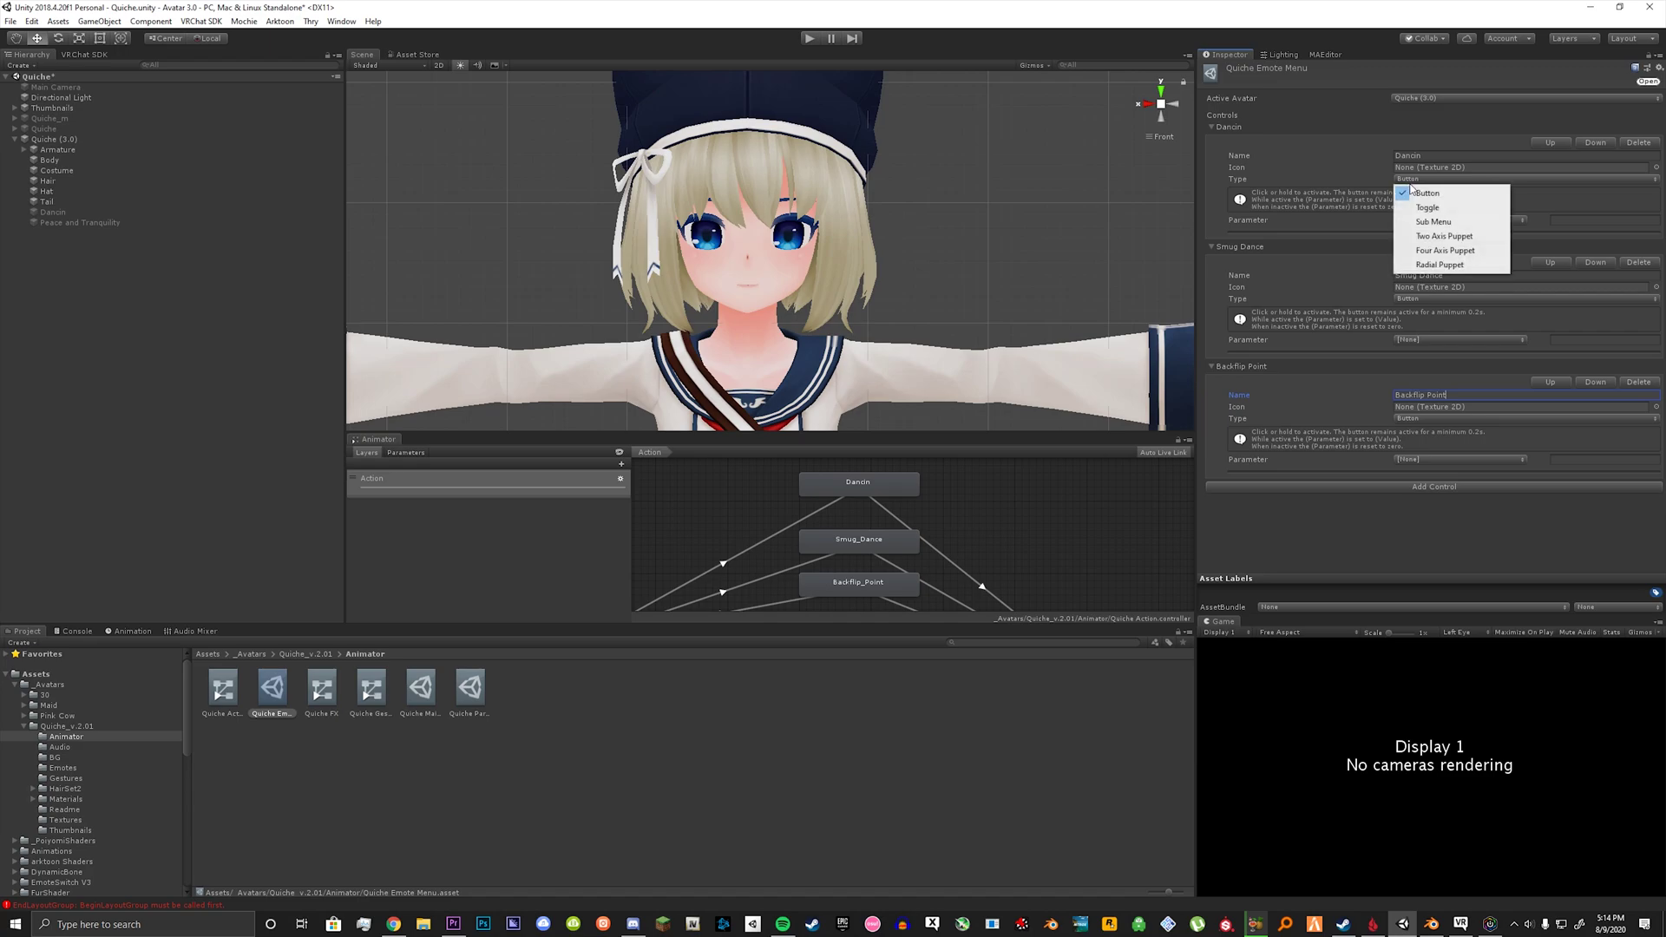
pyautogui.click(1414, 210)
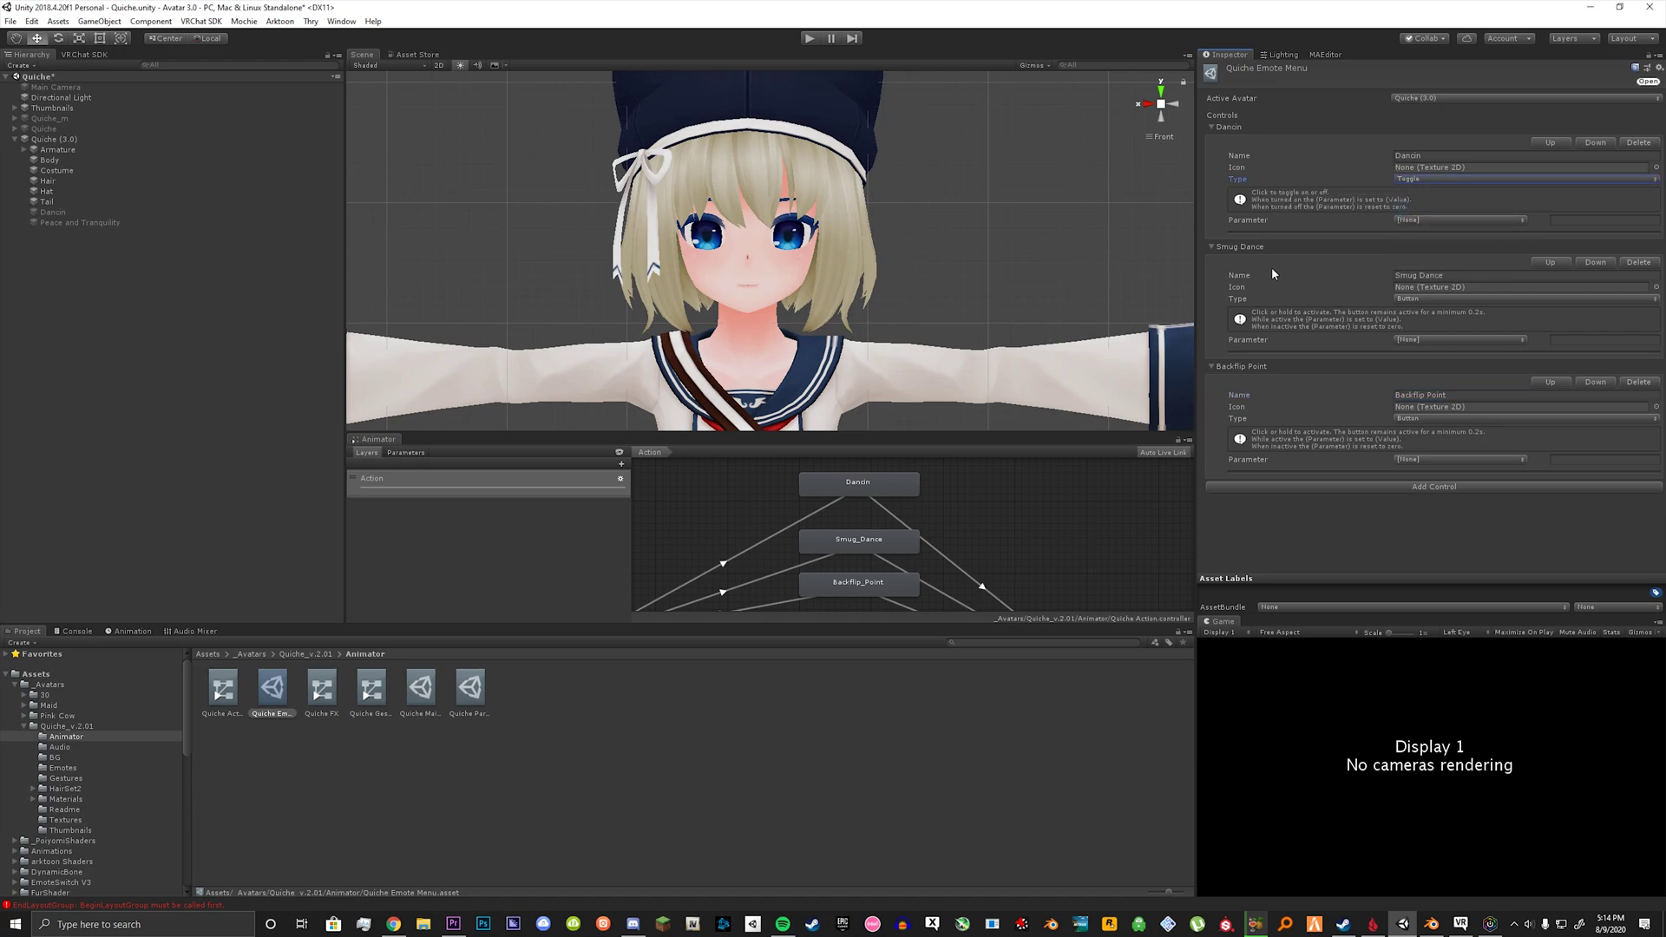
pyautogui.click(1416, 298)
pyautogui.click(1415, 327)
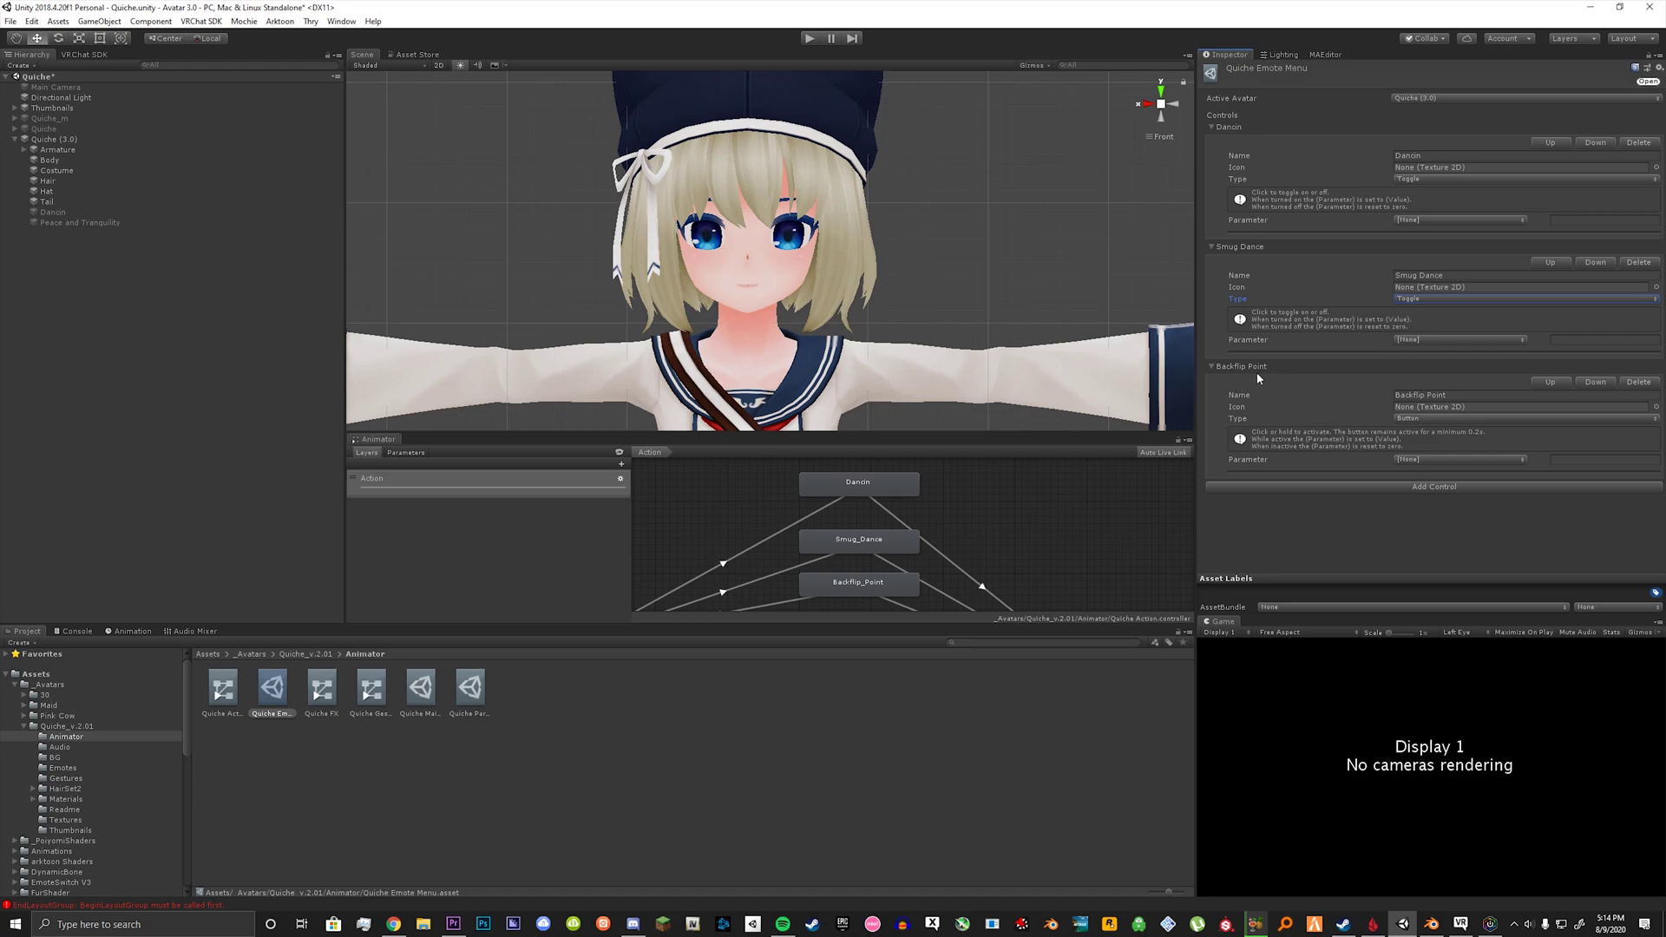
pyautogui.click(1409, 418)
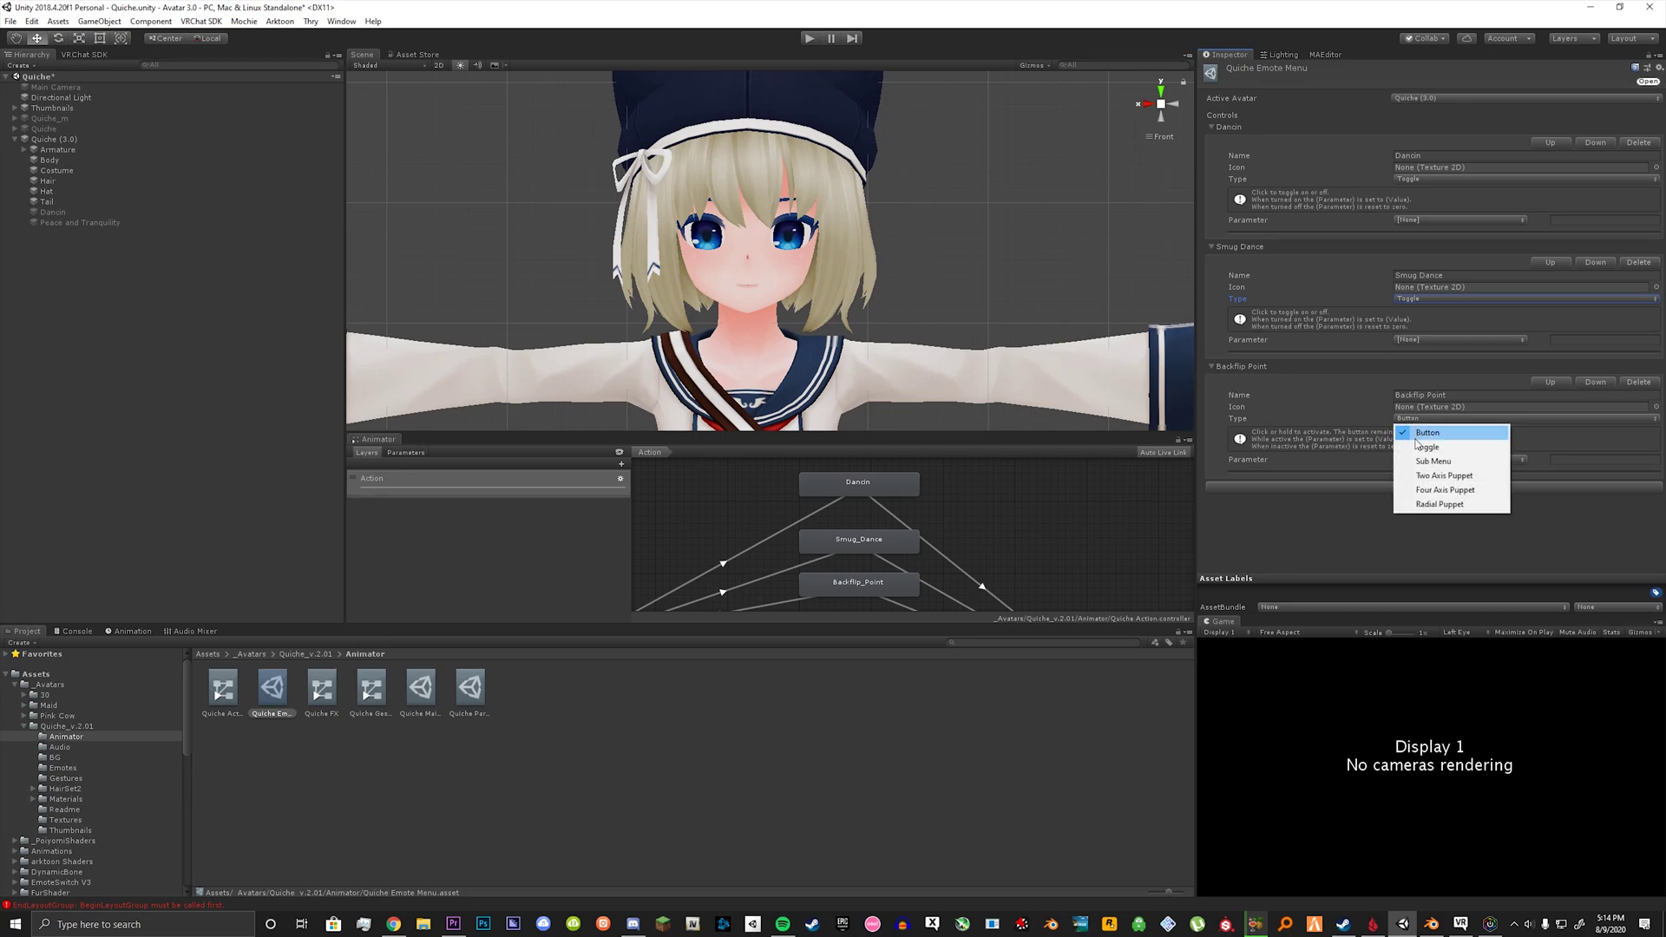
pyautogui.click(1407, 429)
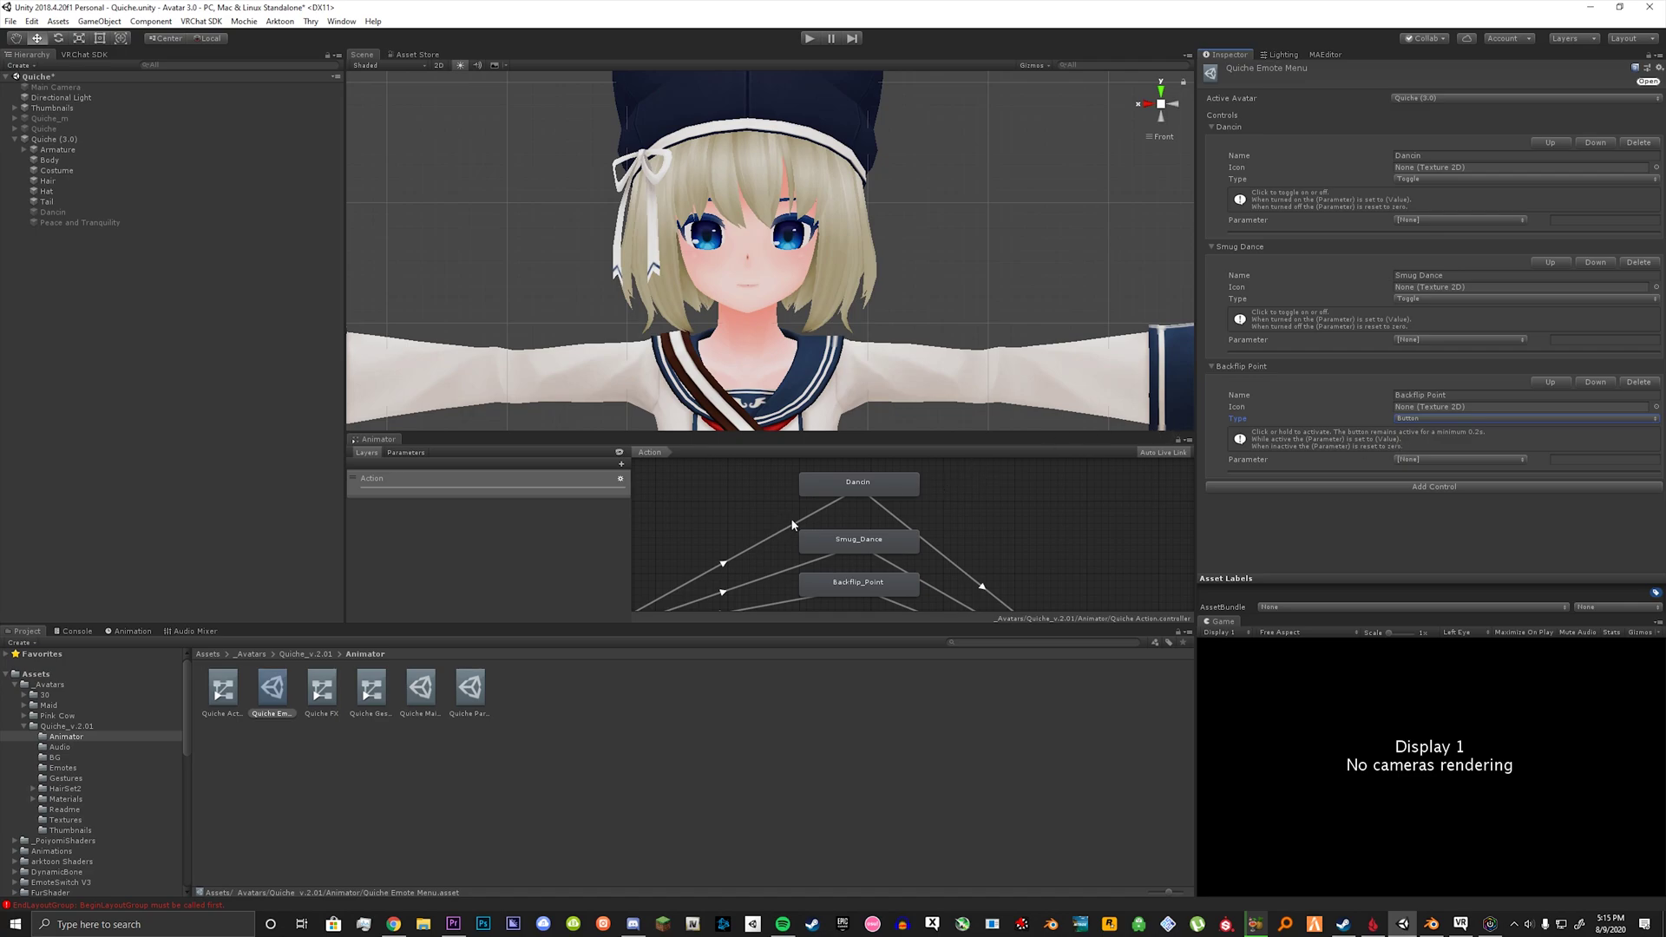
pyautogui.scroll(-2, 785, 523)
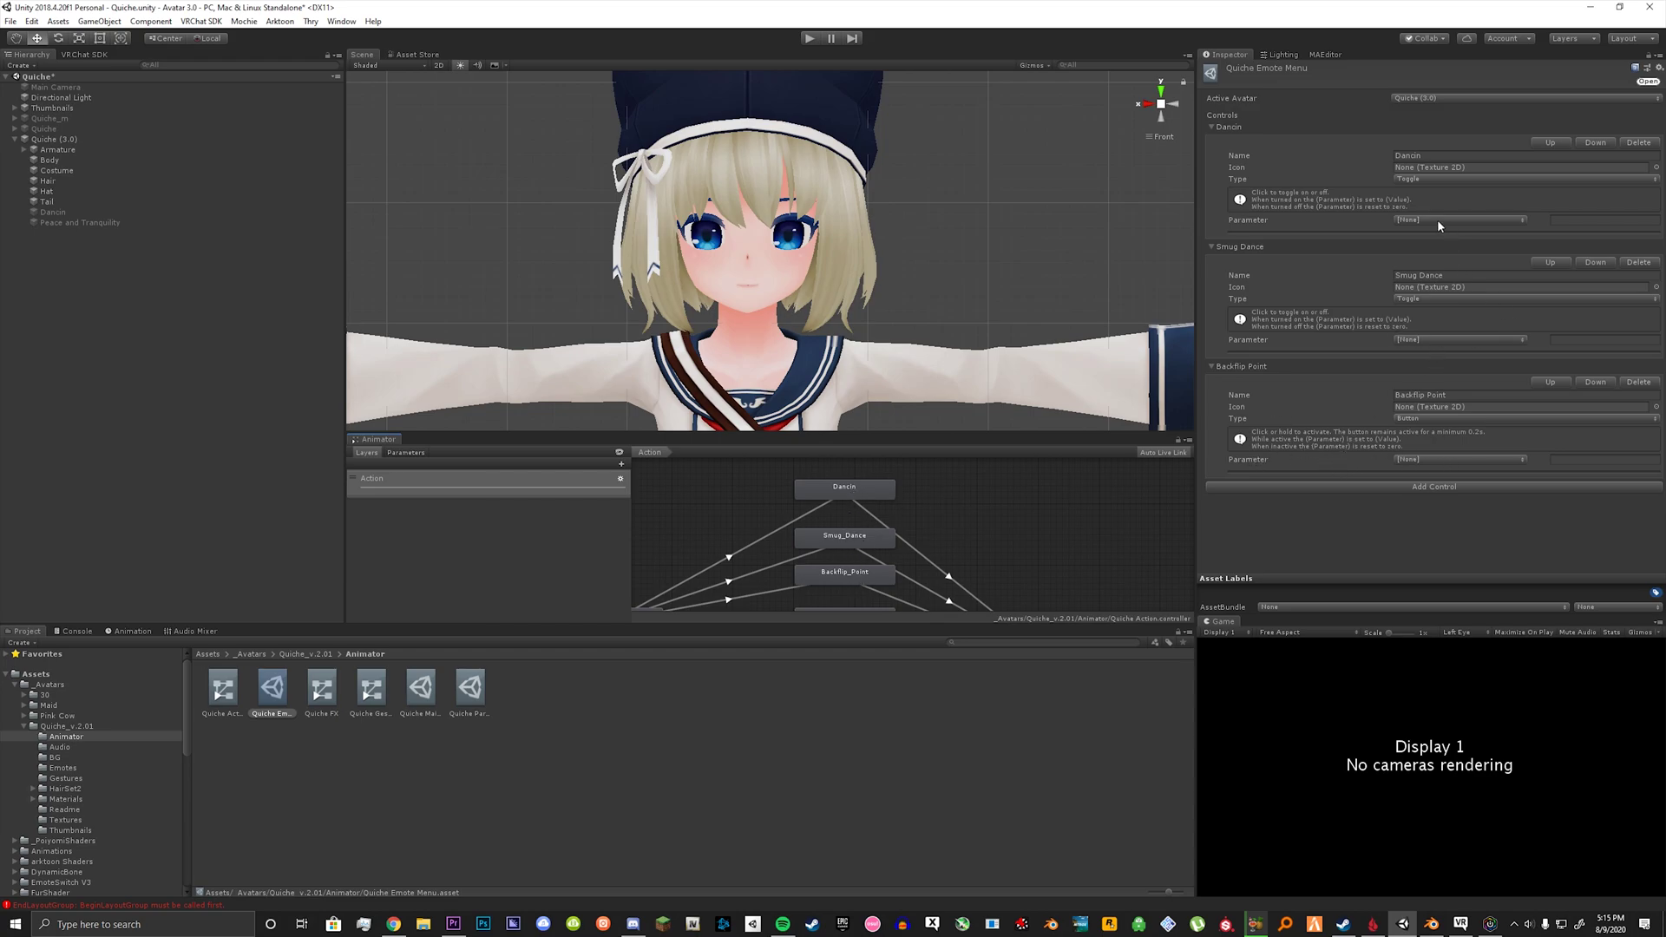
# Step: Check the VRCEmote entry in the Quiche Parameters asset, then return to the Quiche Emote Menu
pyautogui.click(405, 452)
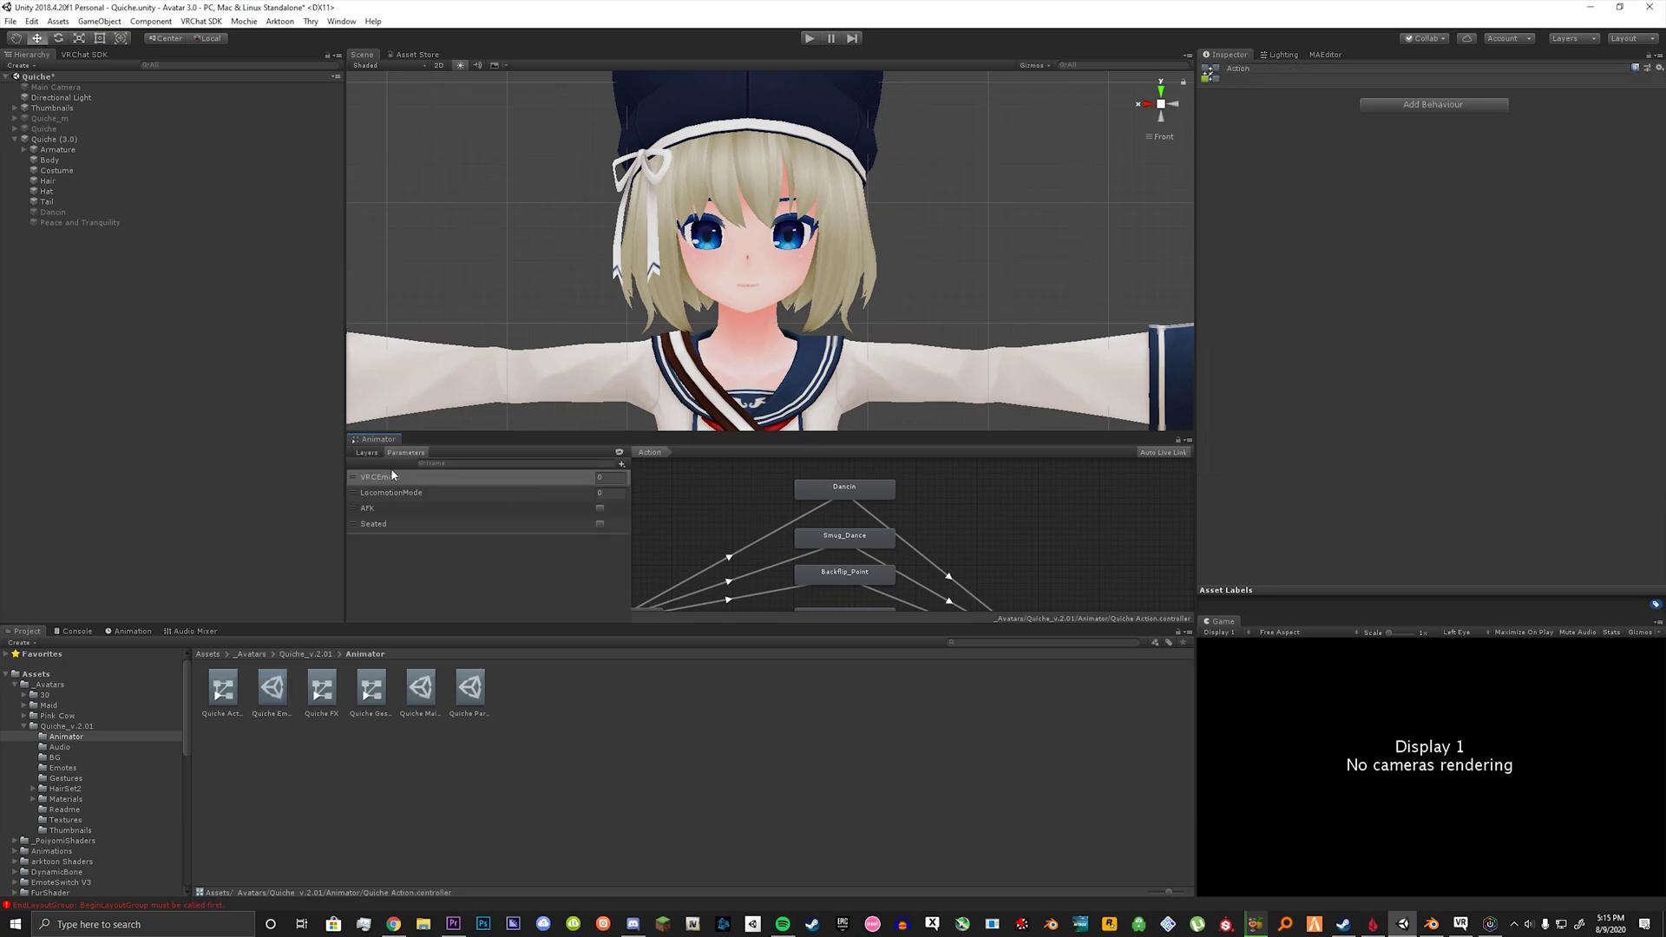
pyautogui.click(368, 453)
pyautogui.click(470, 688)
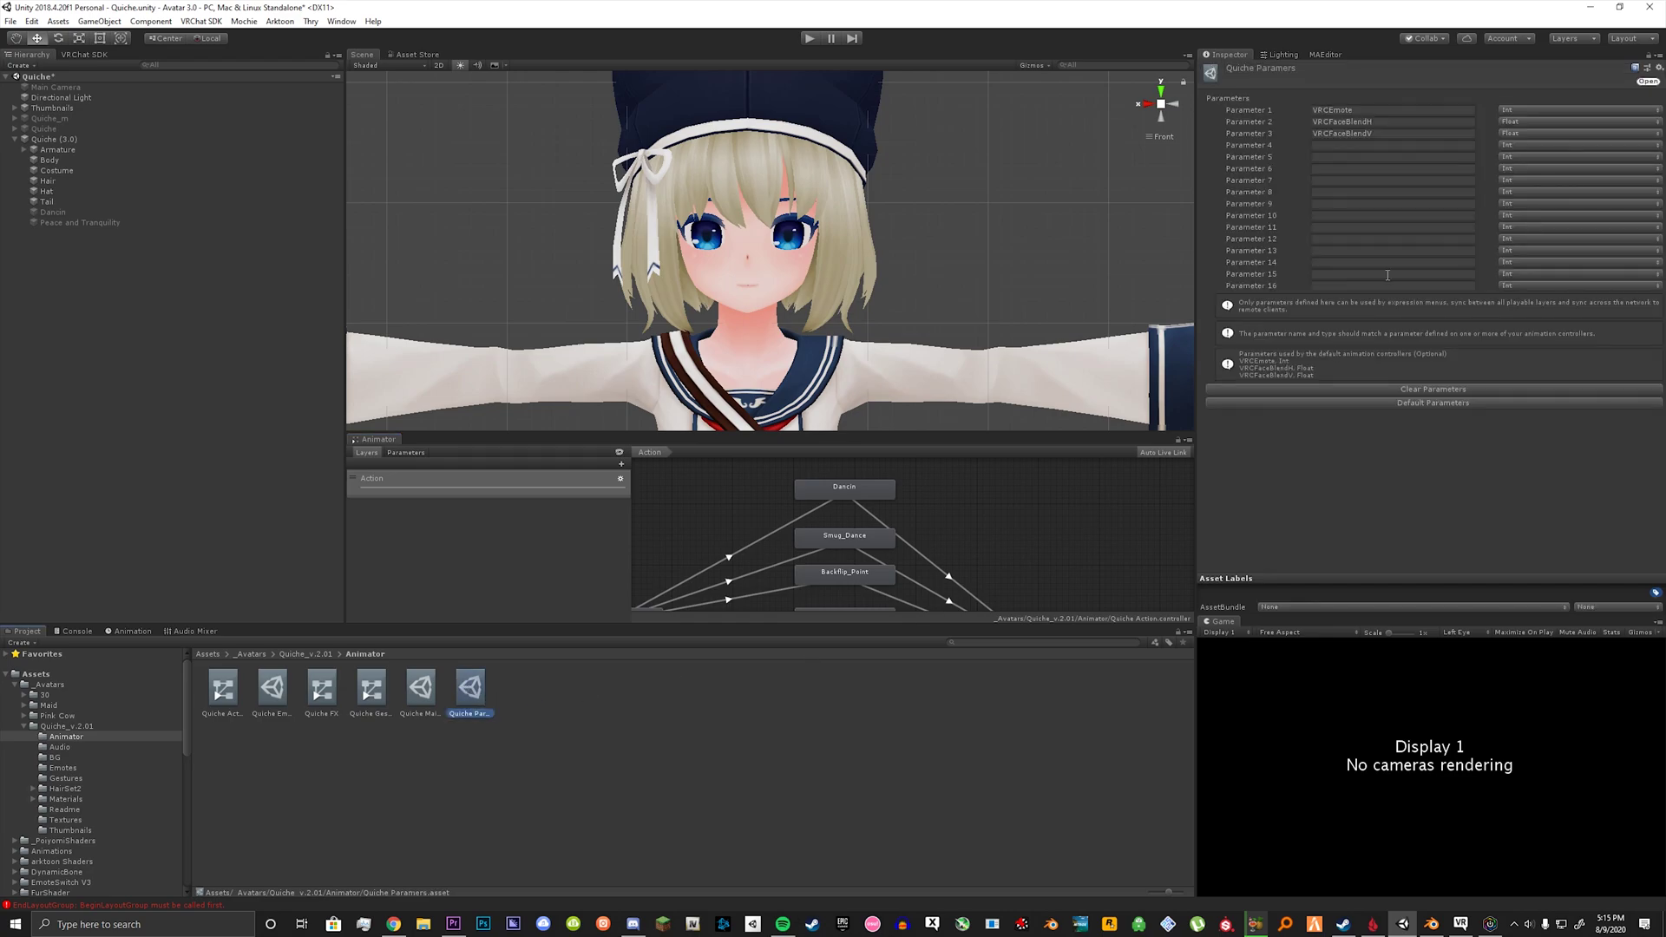
pyautogui.click(1349, 111)
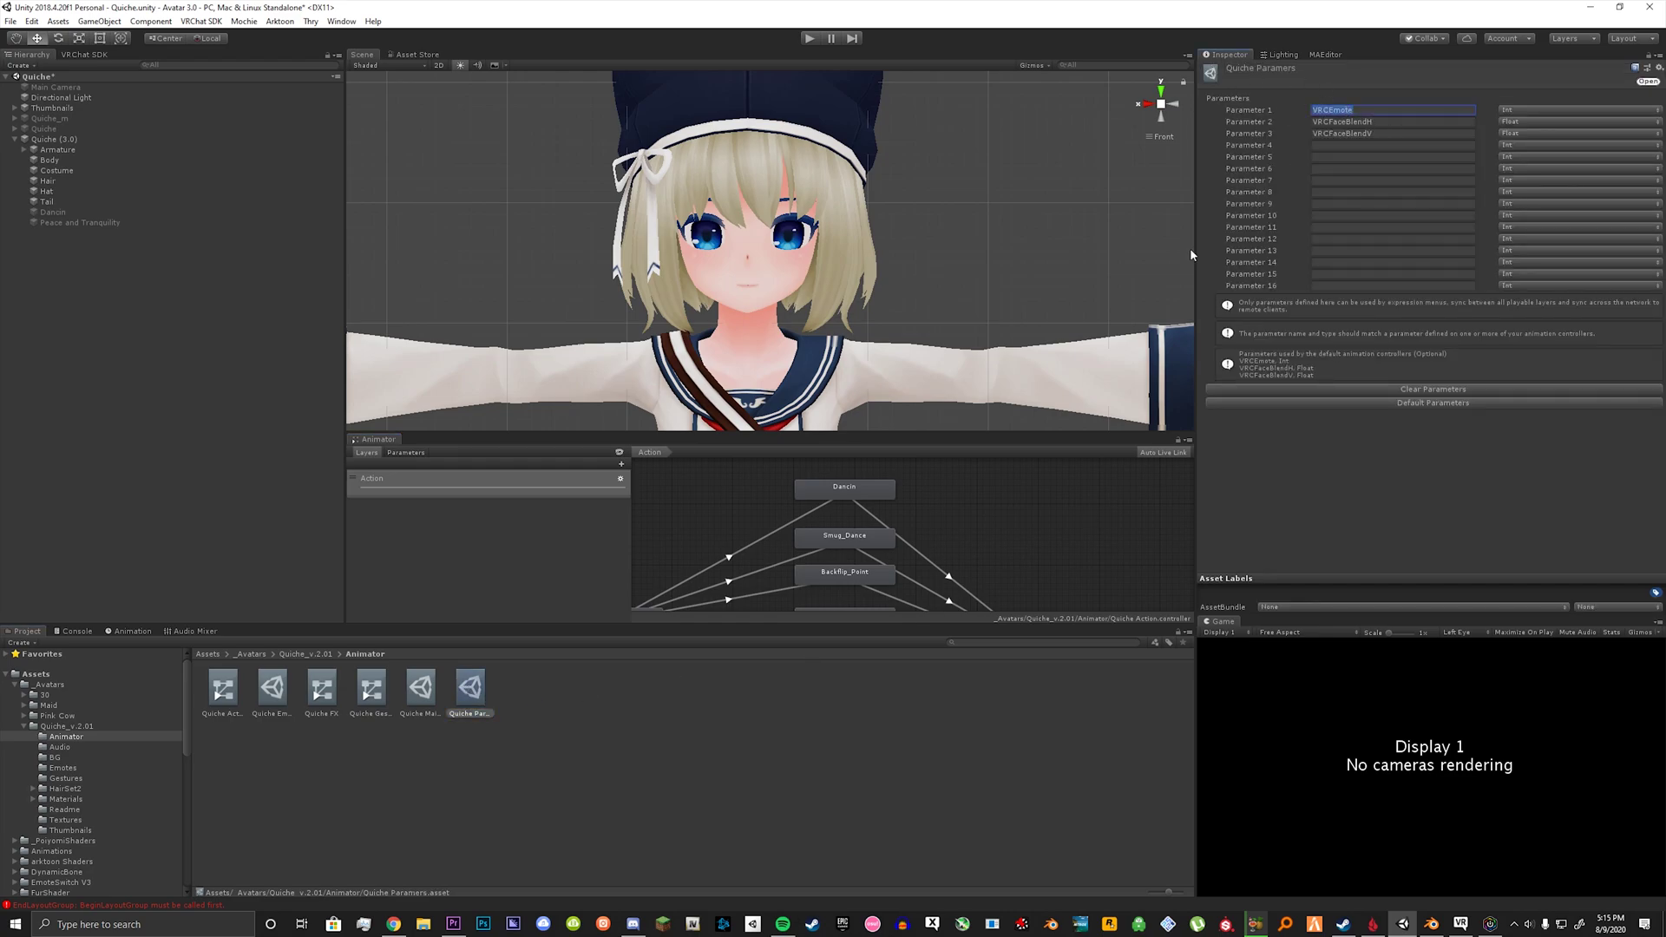
pyautogui.moveTo(882, 413); pyautogui.dragTo(876, 354, button='middle')
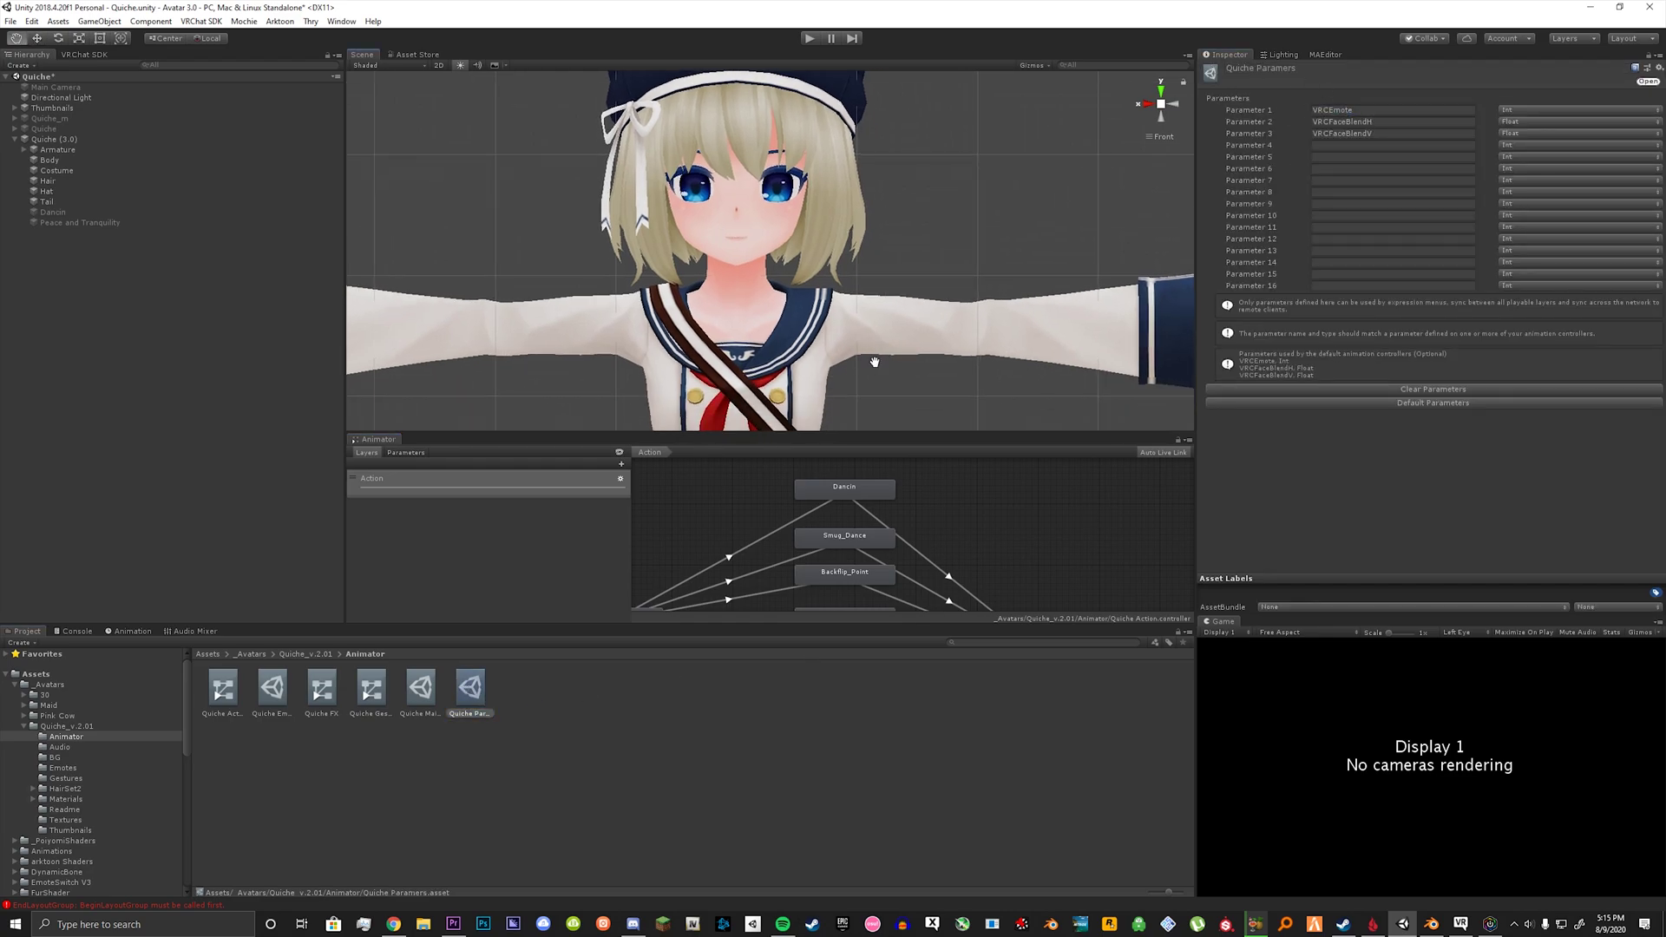
pyautogui.click(274, 690)
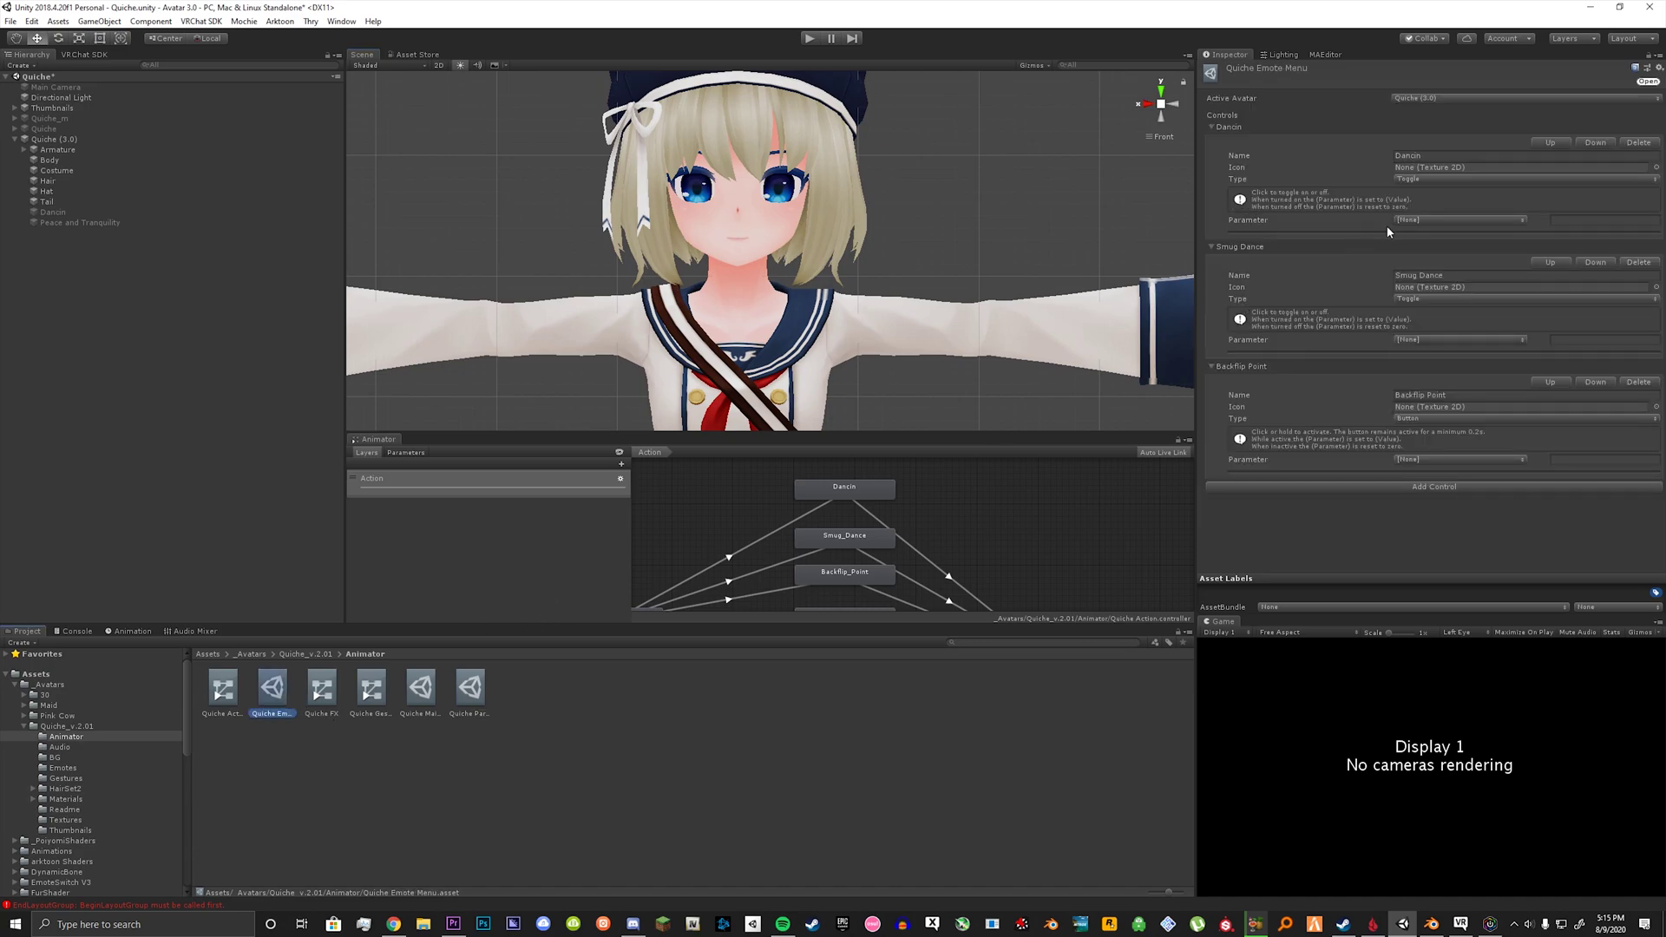
pyautogui.scroll(-5, 1064, 490)
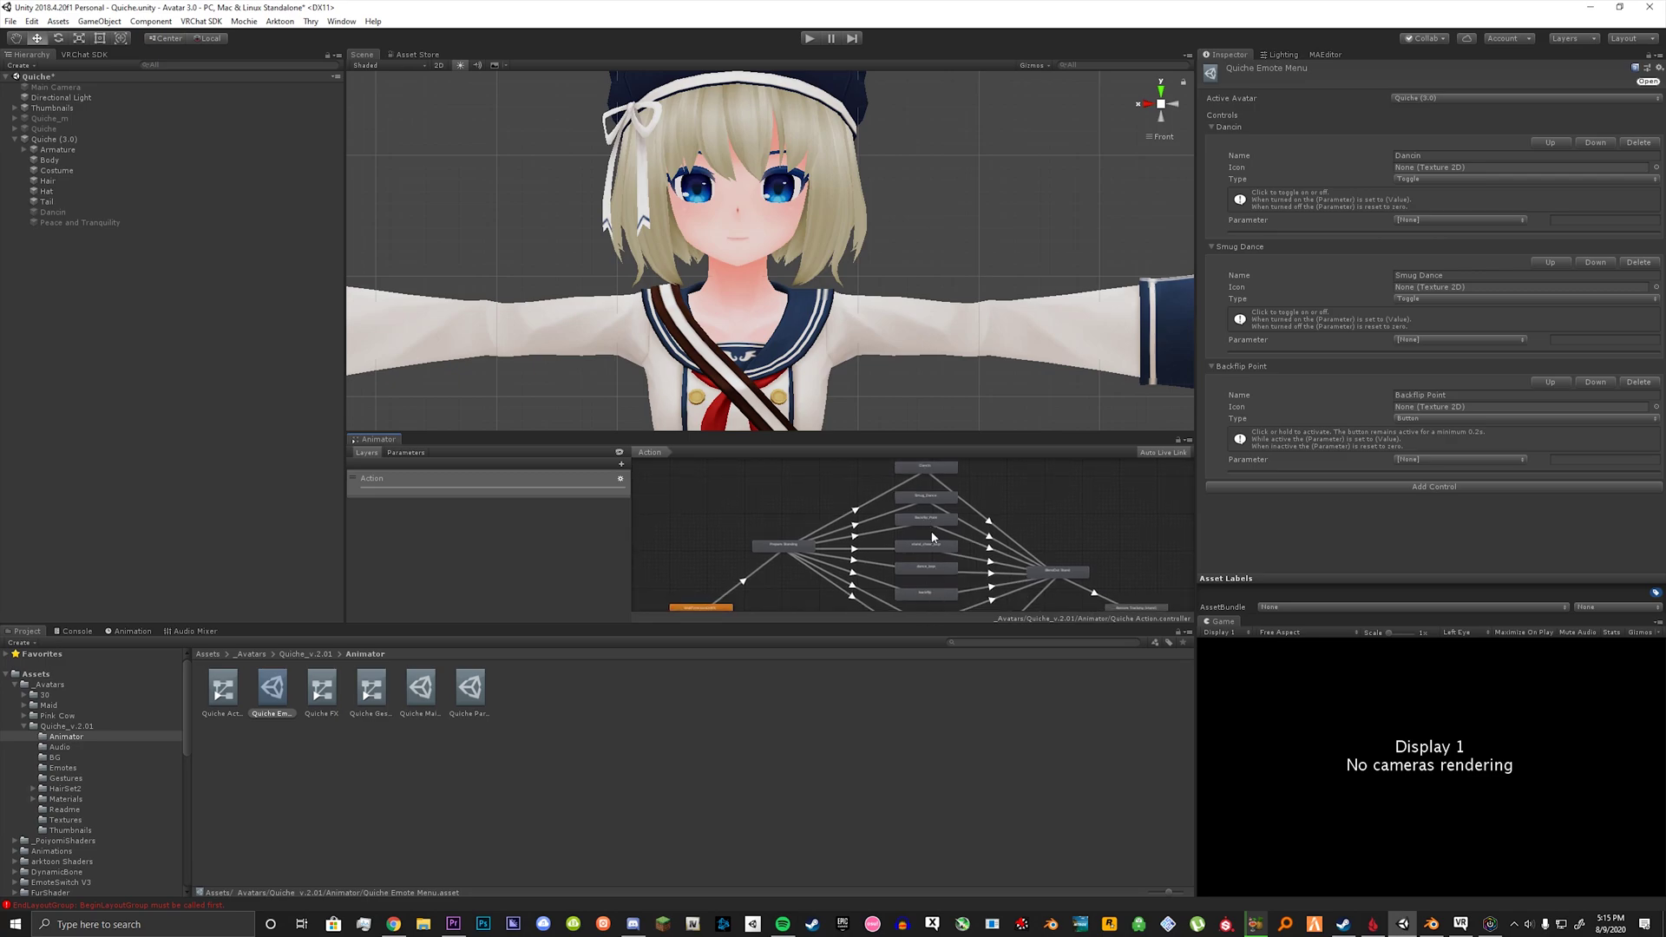
pyautogui.scroll(5, 934, 545)
pyautogui.scroll(-2, 963, 538)
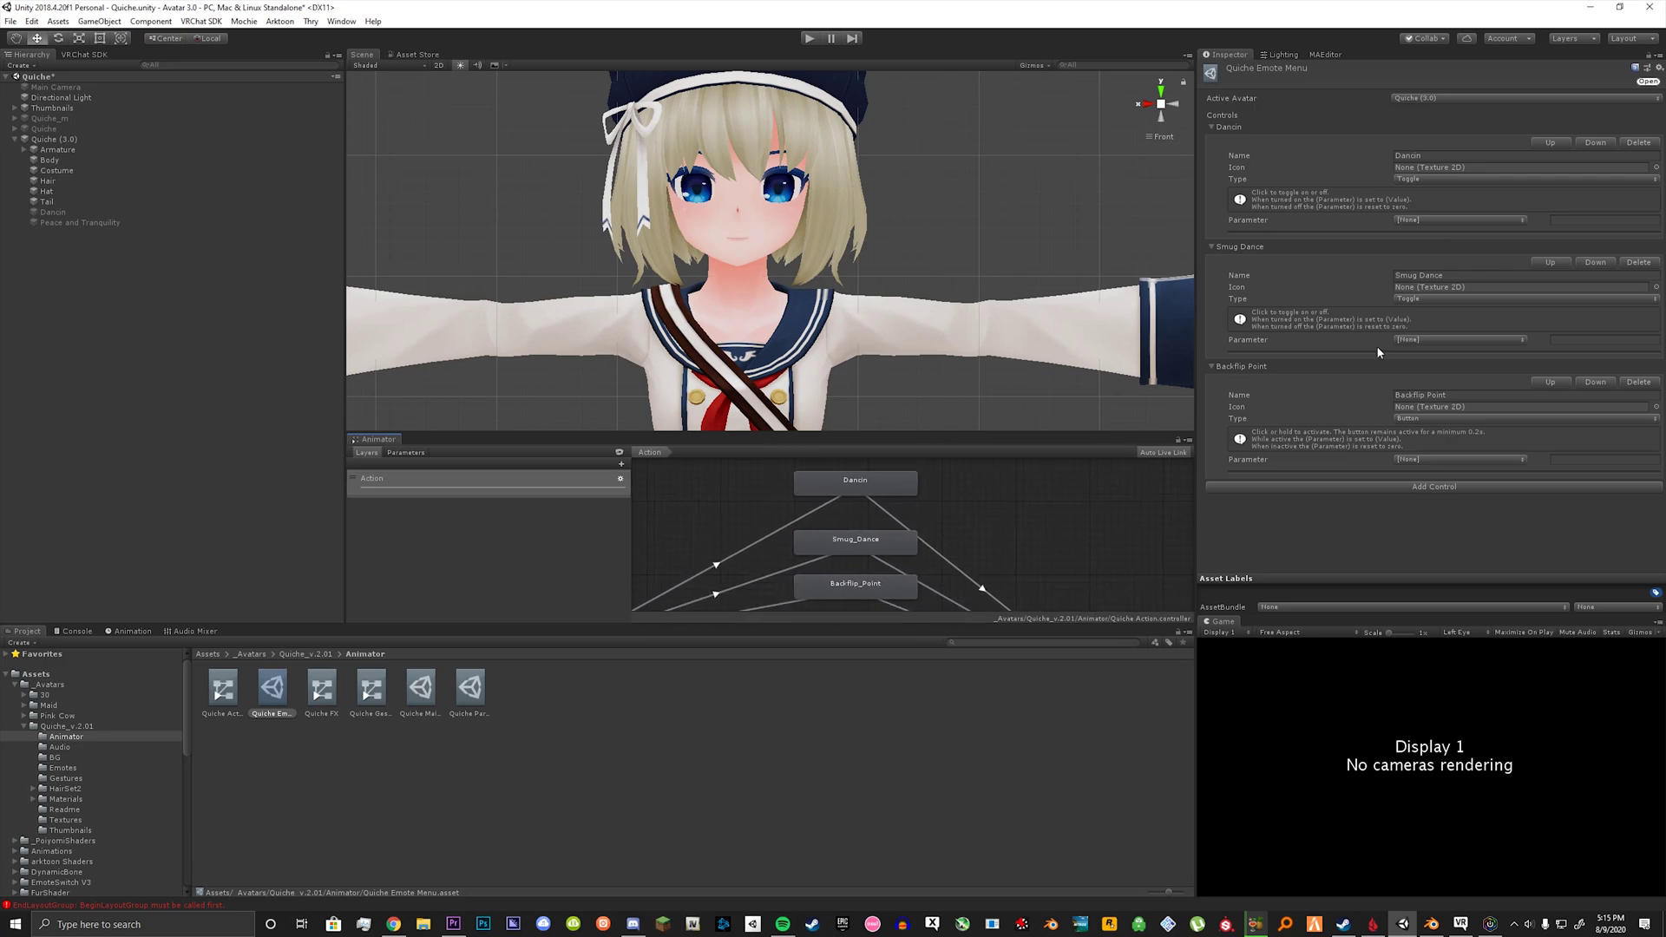
# Step: Drive the Dancin control with VRCEmote value 1 and Smug Dance with VRCEmote
pyautogui.click(1416, 221)
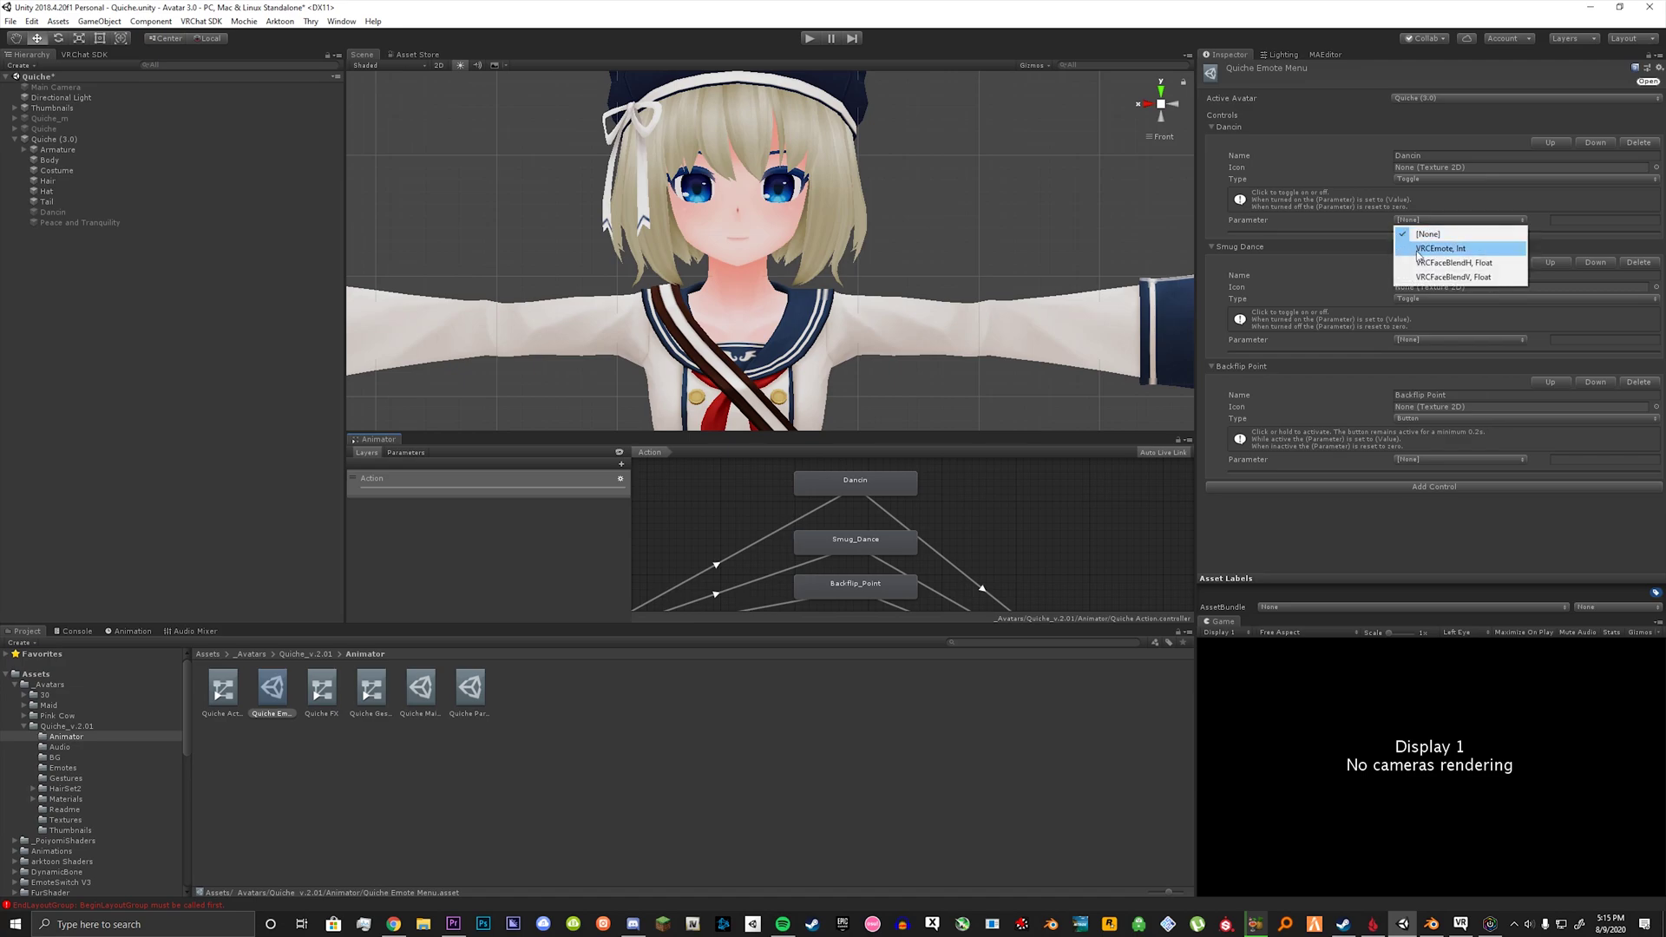
pyautogui.click(1423, 249)
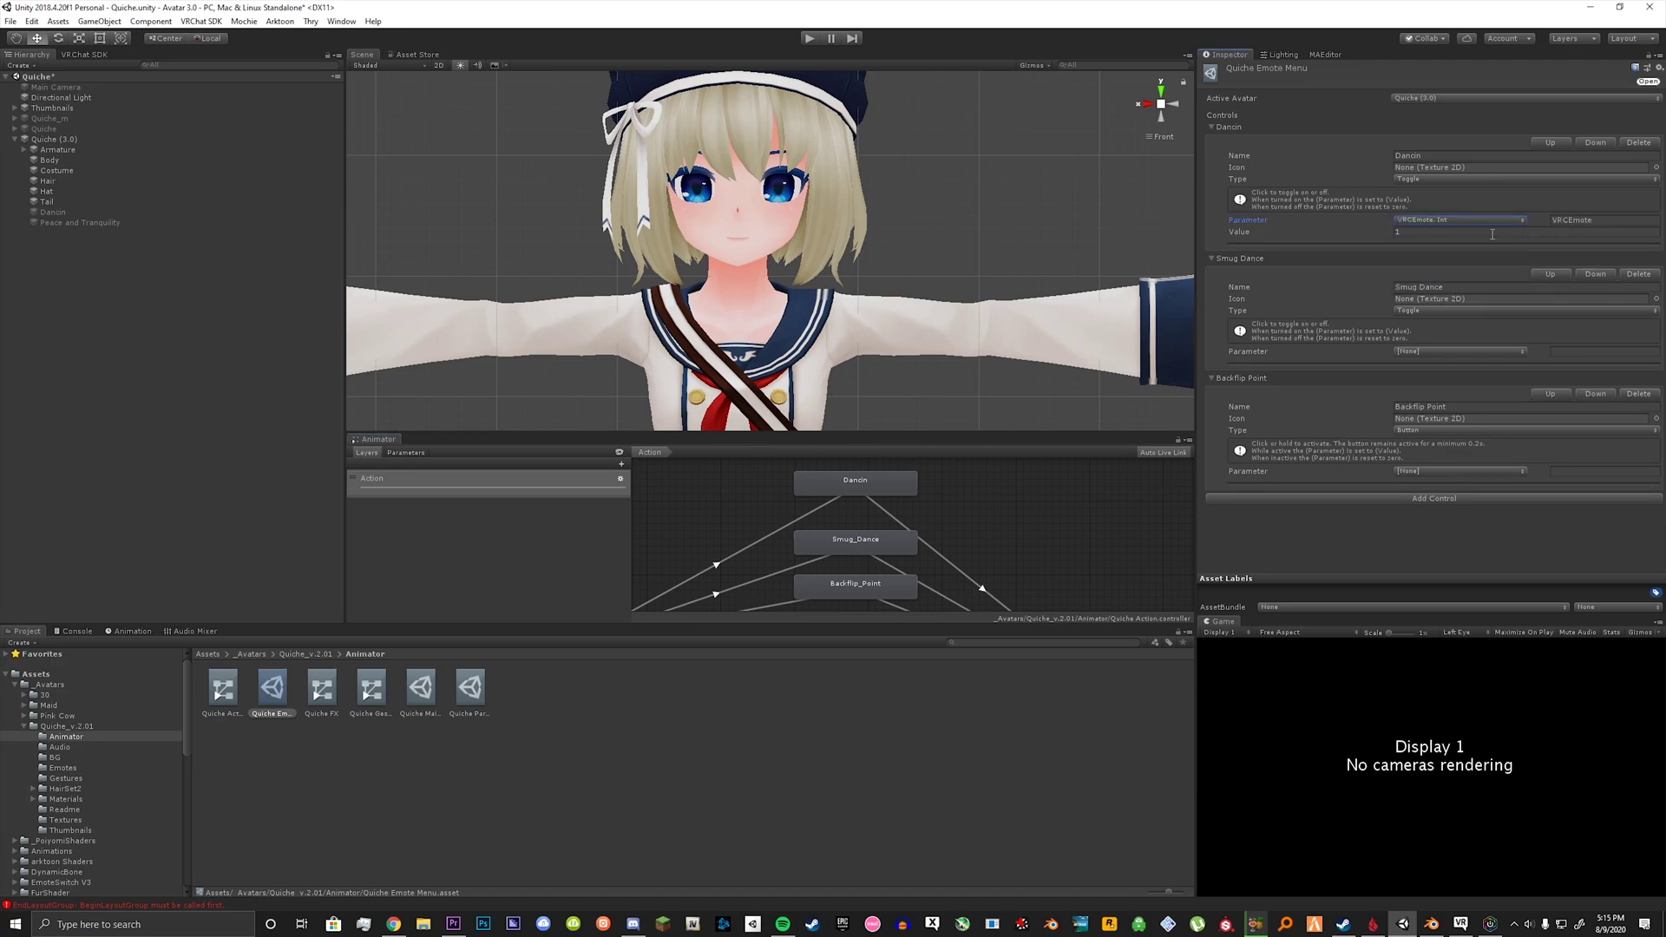
pyautogui.click(1422, 231)
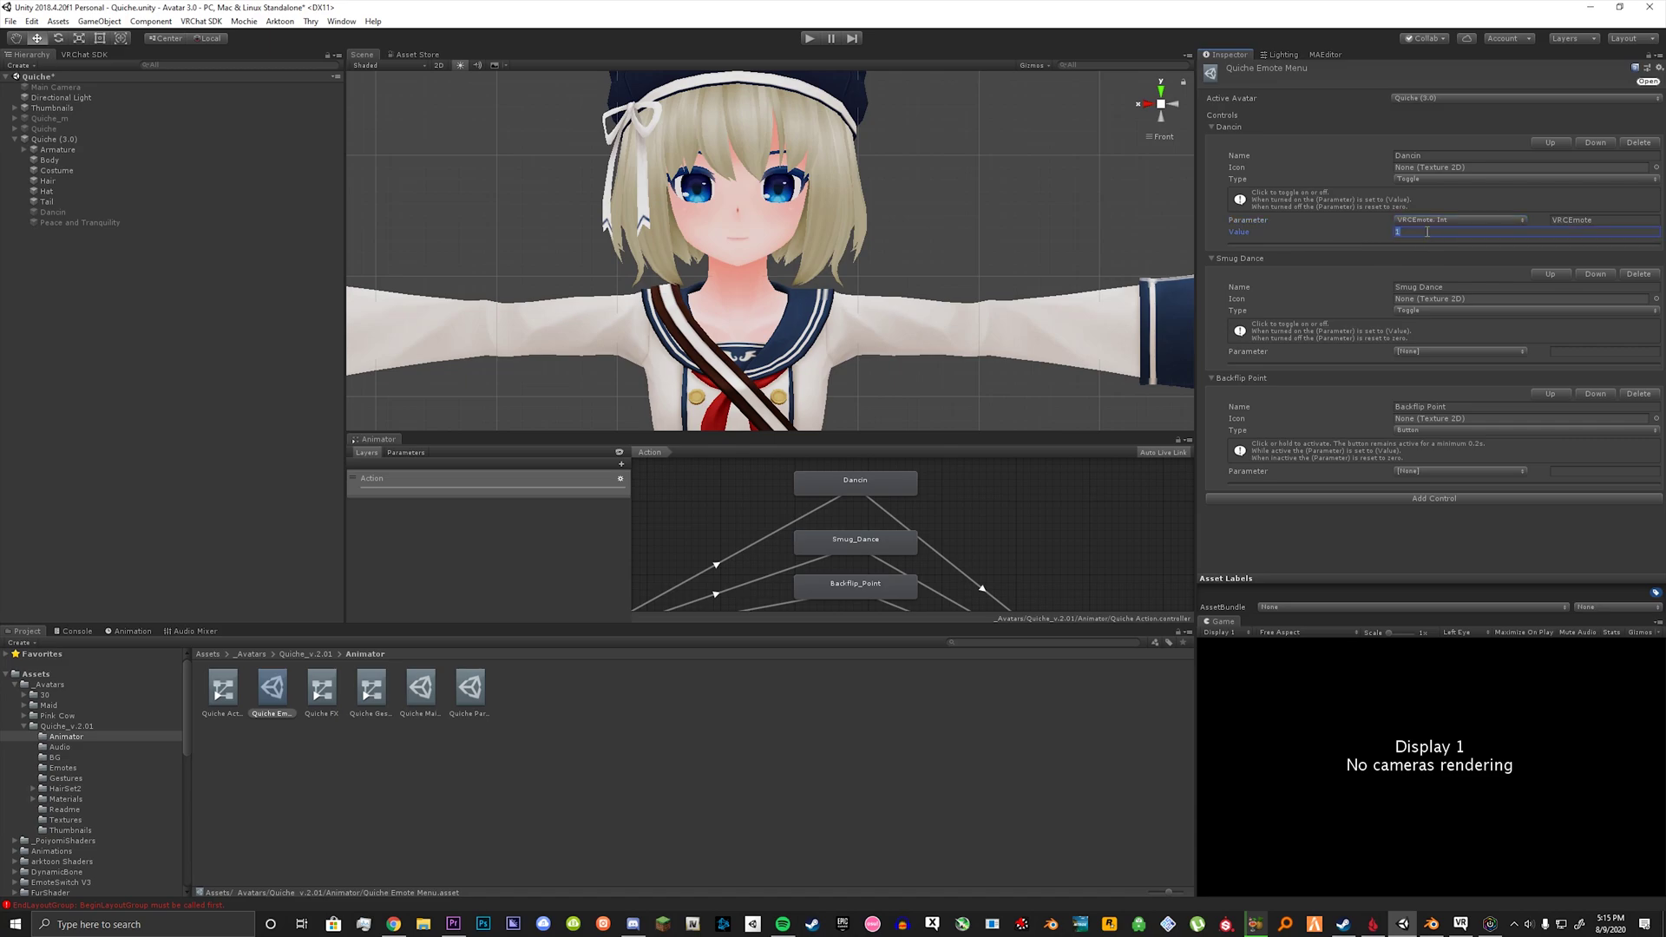
pyautogui.click(1409, 353)
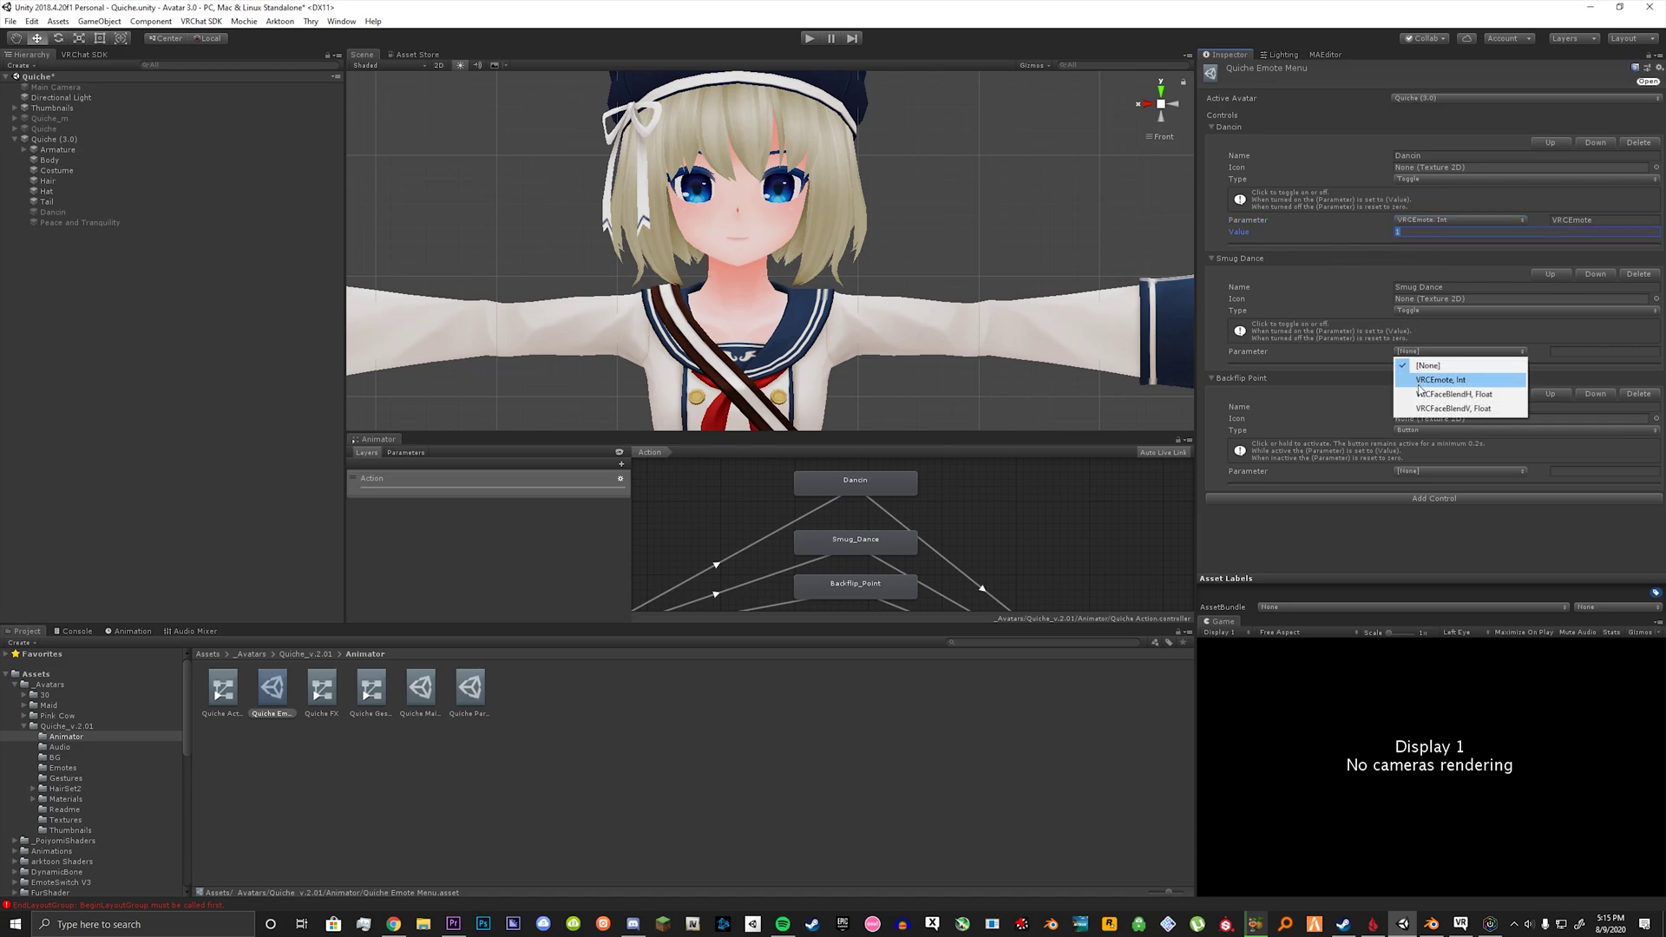
pyautogui.click(1414, 375)
# Step: Inspect the Prepare Standing transitions to Smug_Dance, Backflip_Point and stand_cheer_loop
pyautogui.scroll(-1, 928, 544)
pyautogui.moveTo(928, 544); pyautogui.dragTo(847, 548, button='middle')
pyautogui.moveTo(954, 502); pyautogui.dragTo(898, 527, button='middle')
pyautogui.click(780, 564)
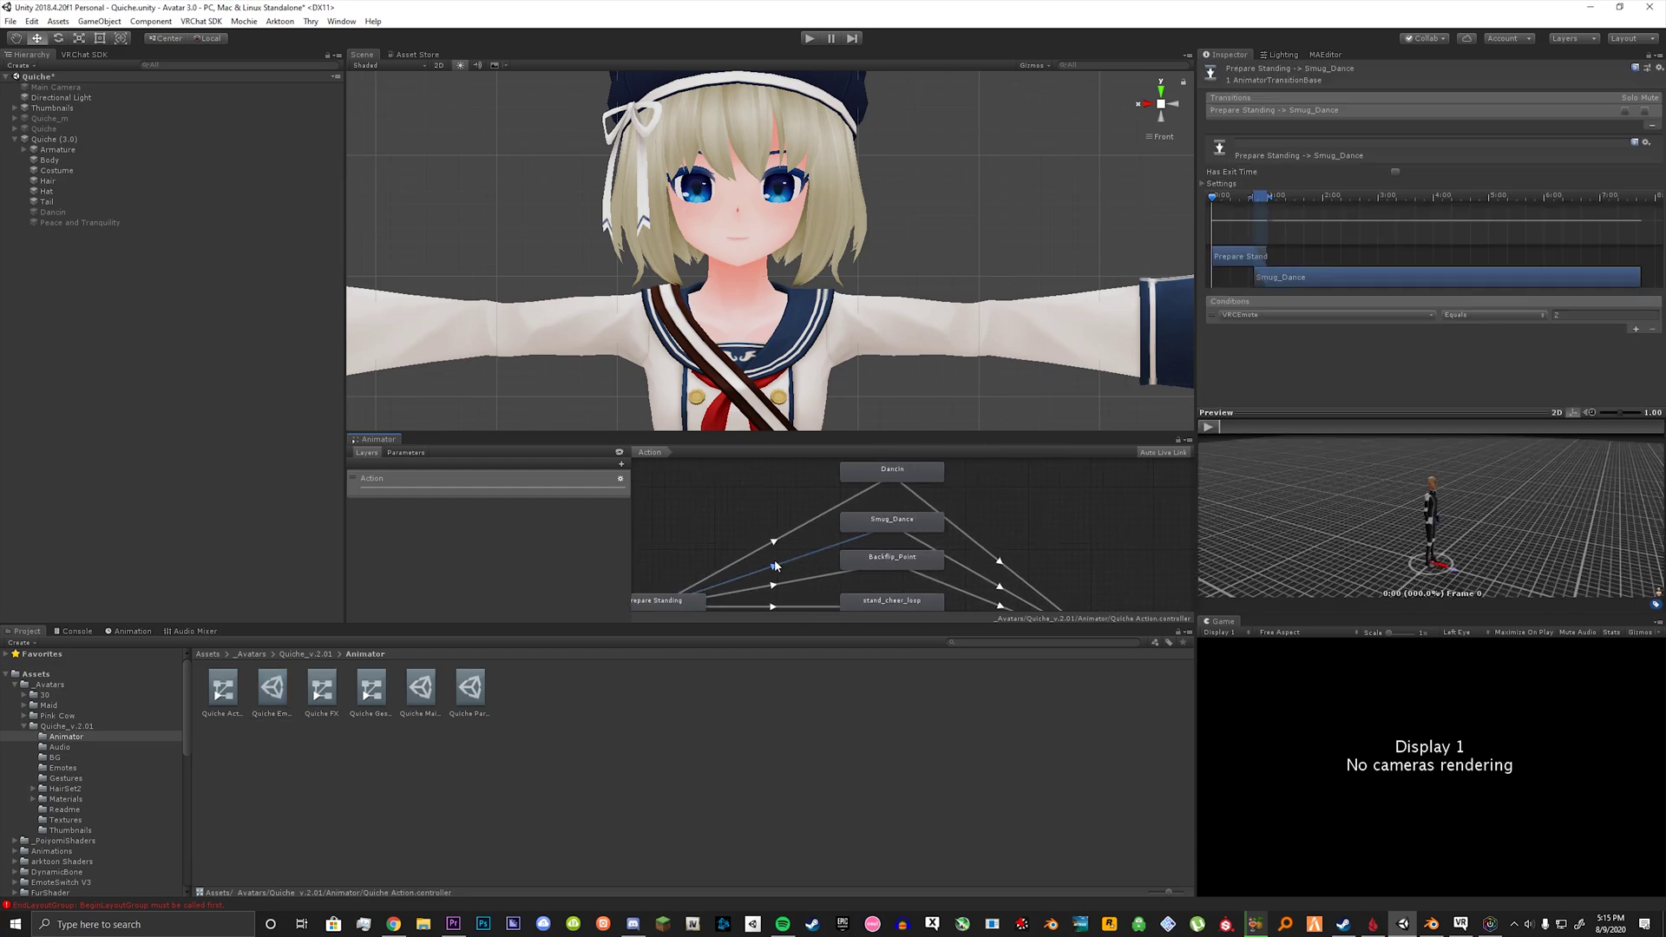
pyautogui.moveTo(733, 559); pyautogui.dragTo(745, 525, button='middle')
pyautogui.click(785, 551)
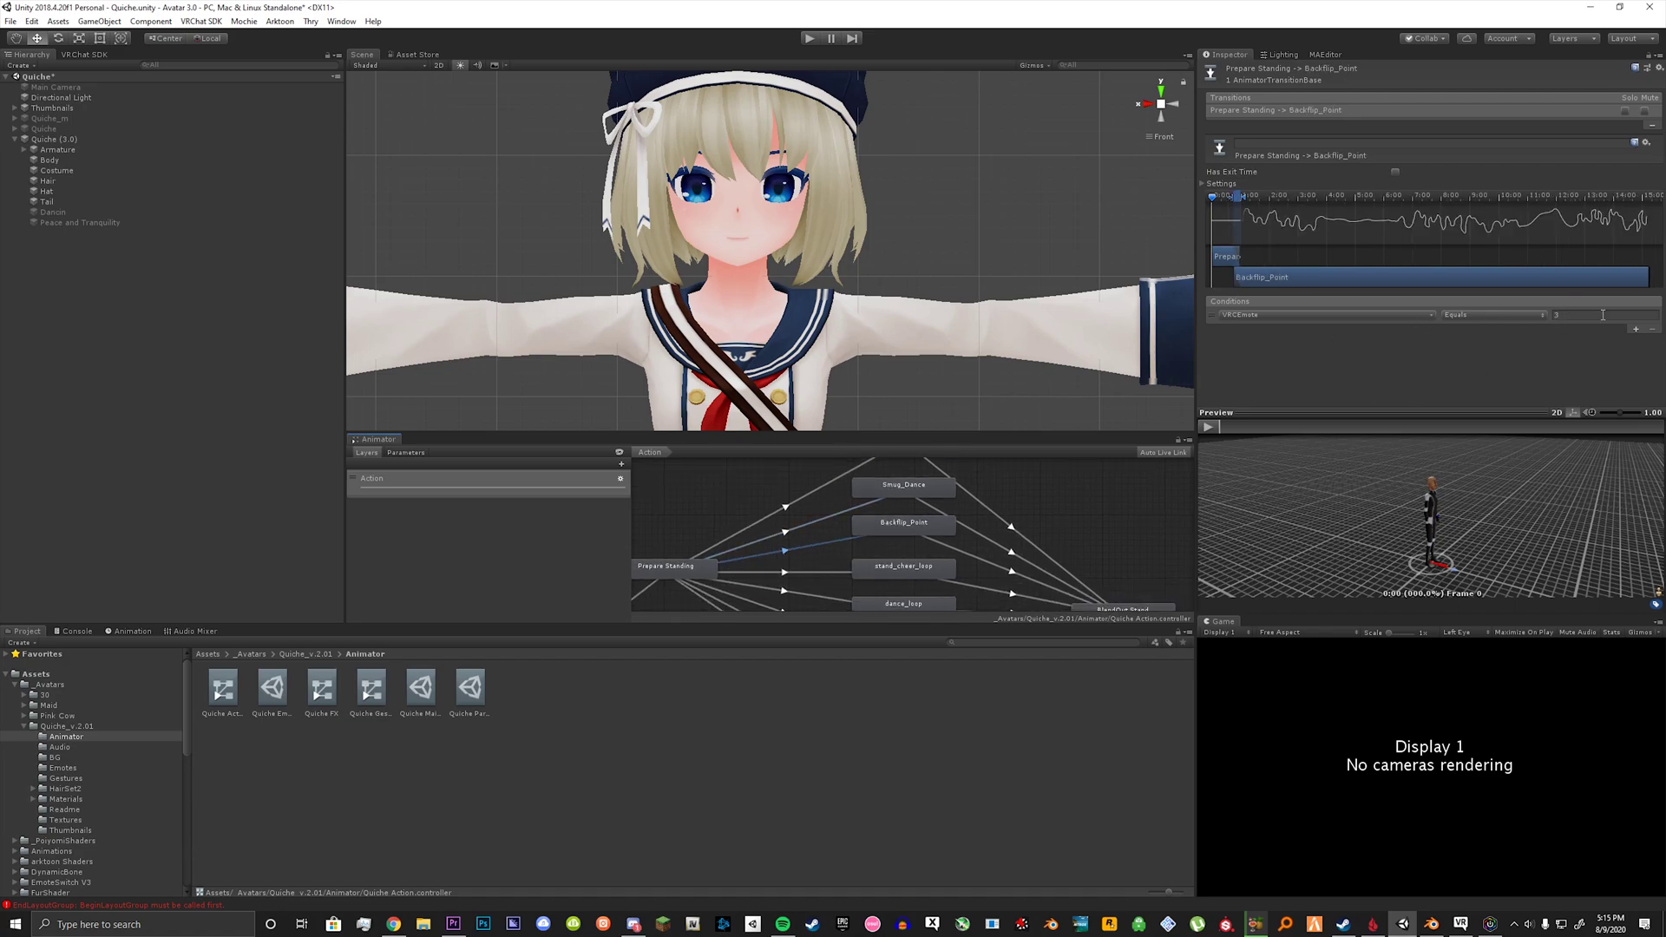
pyautogui.moveTo(880, 556); pyautogui.dragTo(825, 579, button='middle')
pyautogui.click(803, 536)
pyautogui.scroll(-1, 826, 579)
pyautogui.moveTo(978, 515); pyautogui.dragTo(947, 552, button='middle')
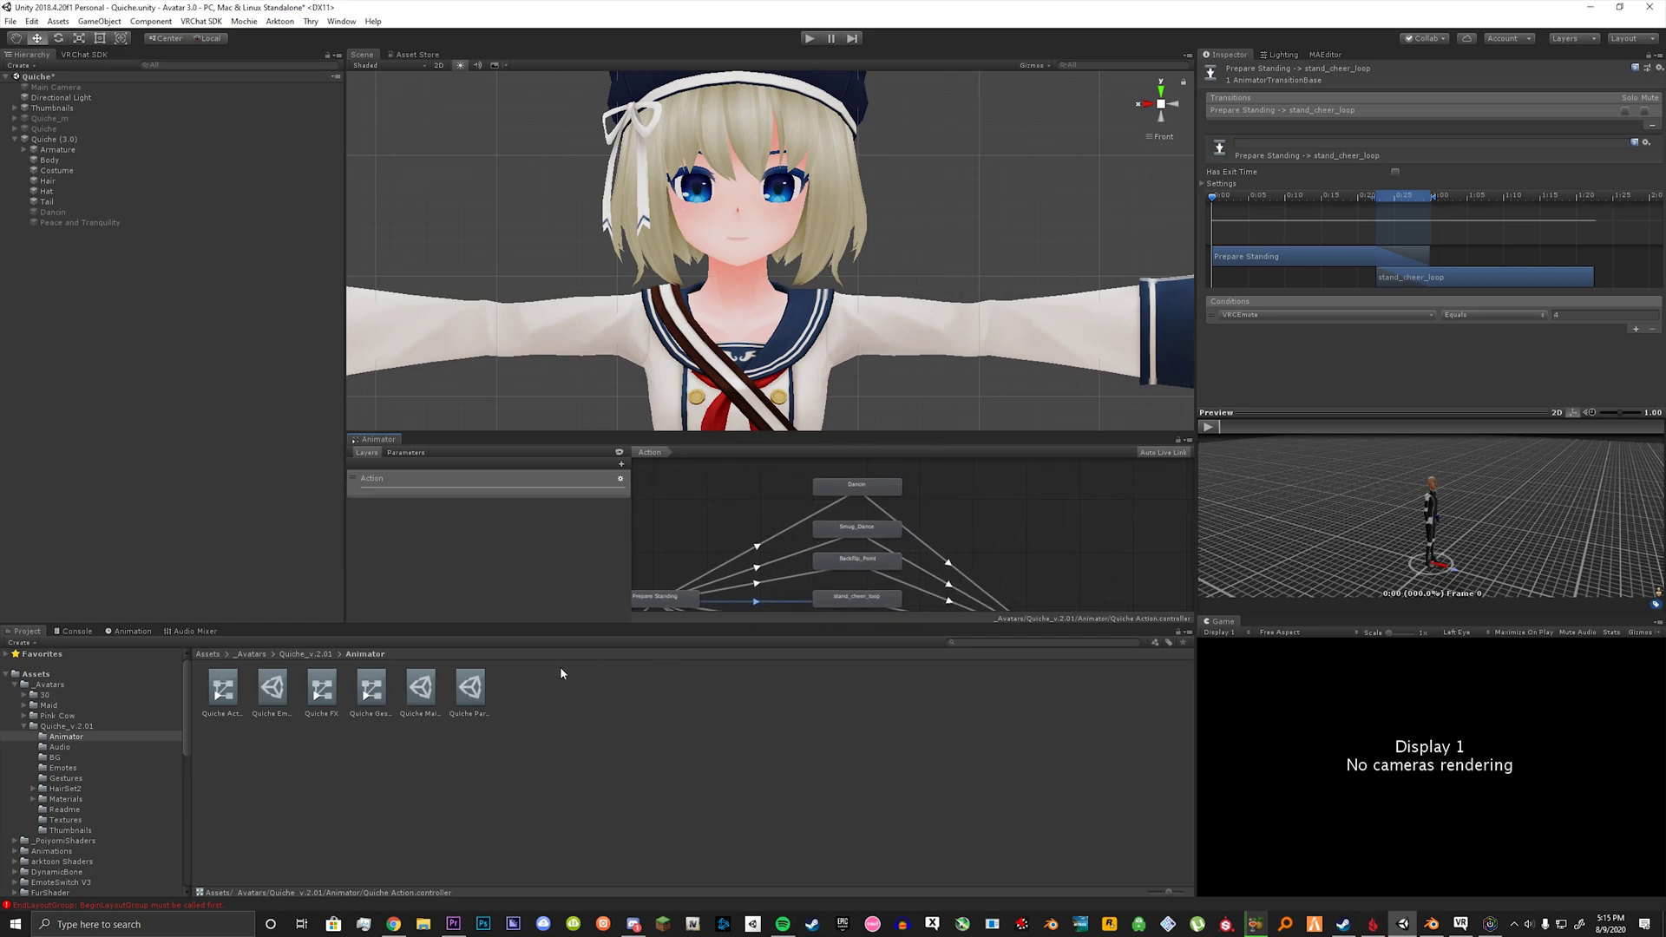
# Step: Give Smug Dance VRCEmote value 2 and Backflip Point VRCEmote value 3
pyautogui.click(274, 699)
pyautogui.click(1416, 364)
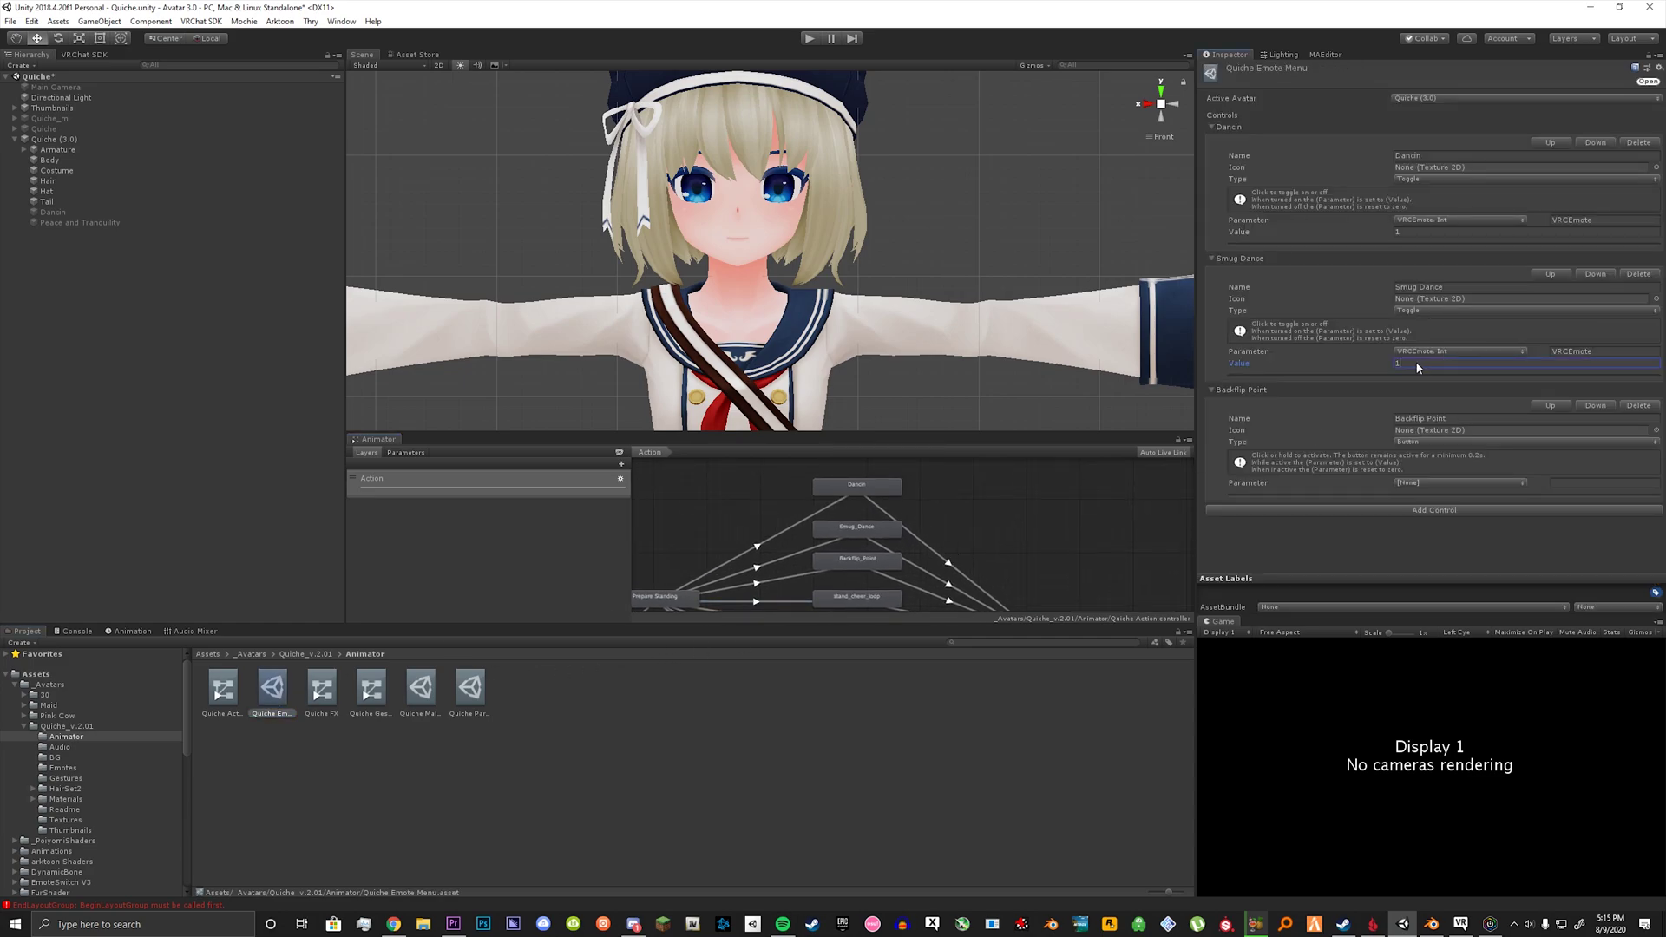
pyautogui.write('2')
pyautogui.click(1476, 482)
pyautogui.click(1442, 505)
pyautogui.click(1432, 495)
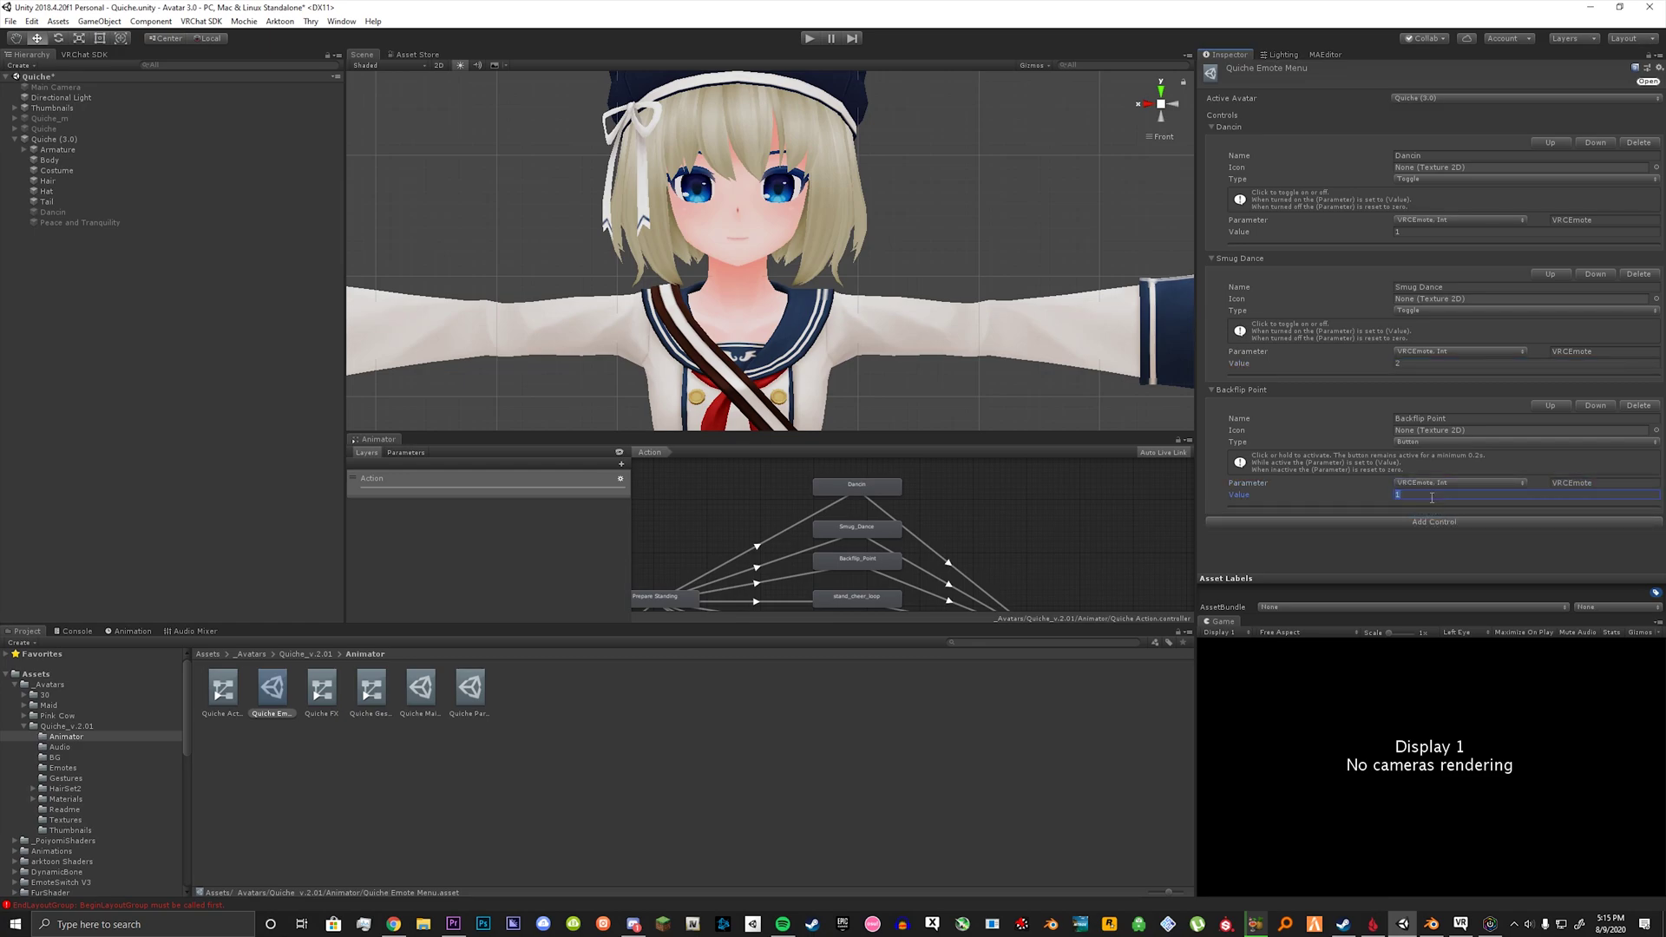
pyautogui.click(1293, 542)
# Step: Reposition the Action state graph around the Dancin state and select it
pyautogui.scroll(5, 925, 522)
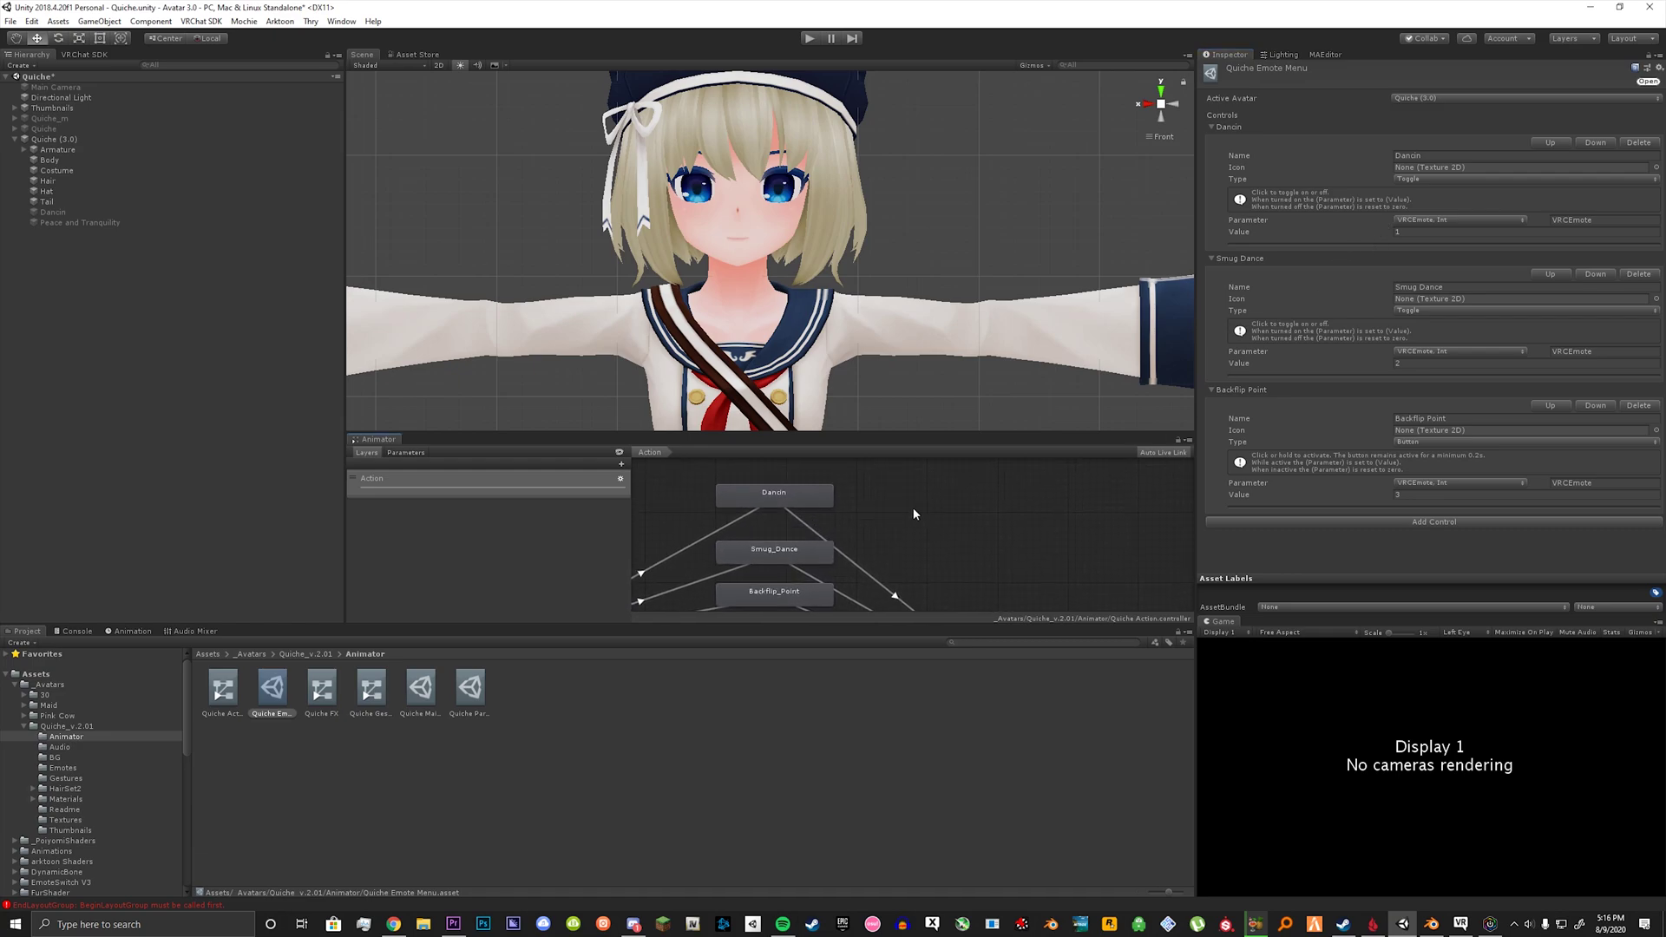
pyautogui.scroll(-3, 868, 538)
pyautogui.moveTo(829, 529); pyautogui.dragTo(920, 544, button='middle')
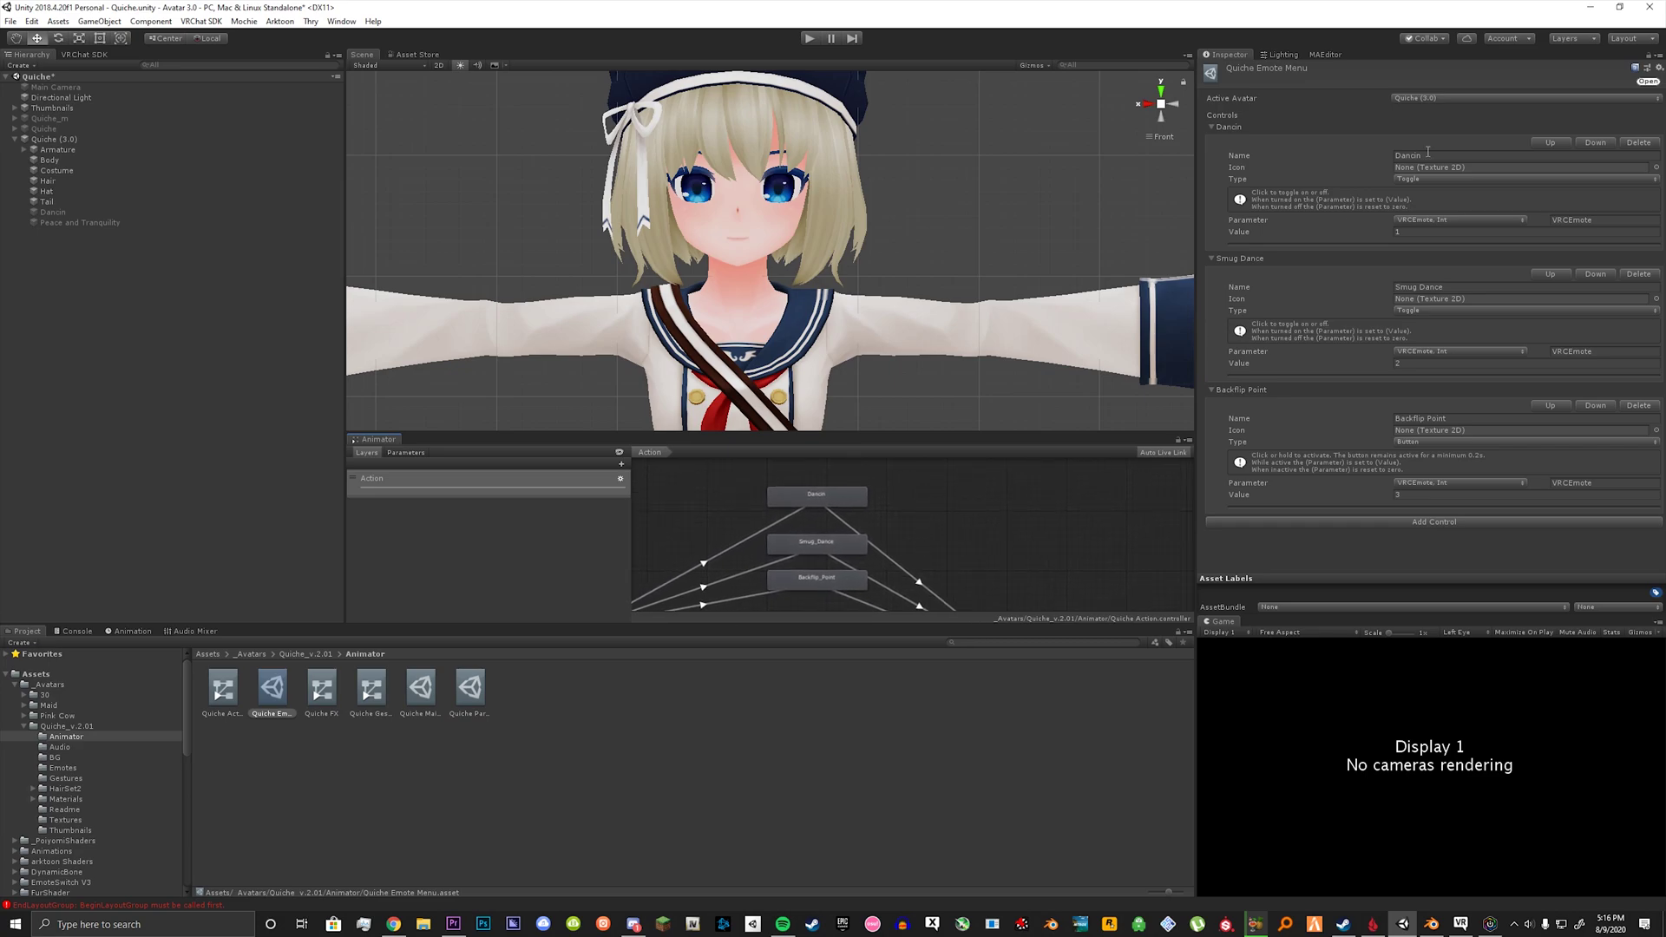
pyautogui.moveTo(834, 480); pyautogui.dragTo(809, 472, button='middle')
pyautogui.click(834, 488)
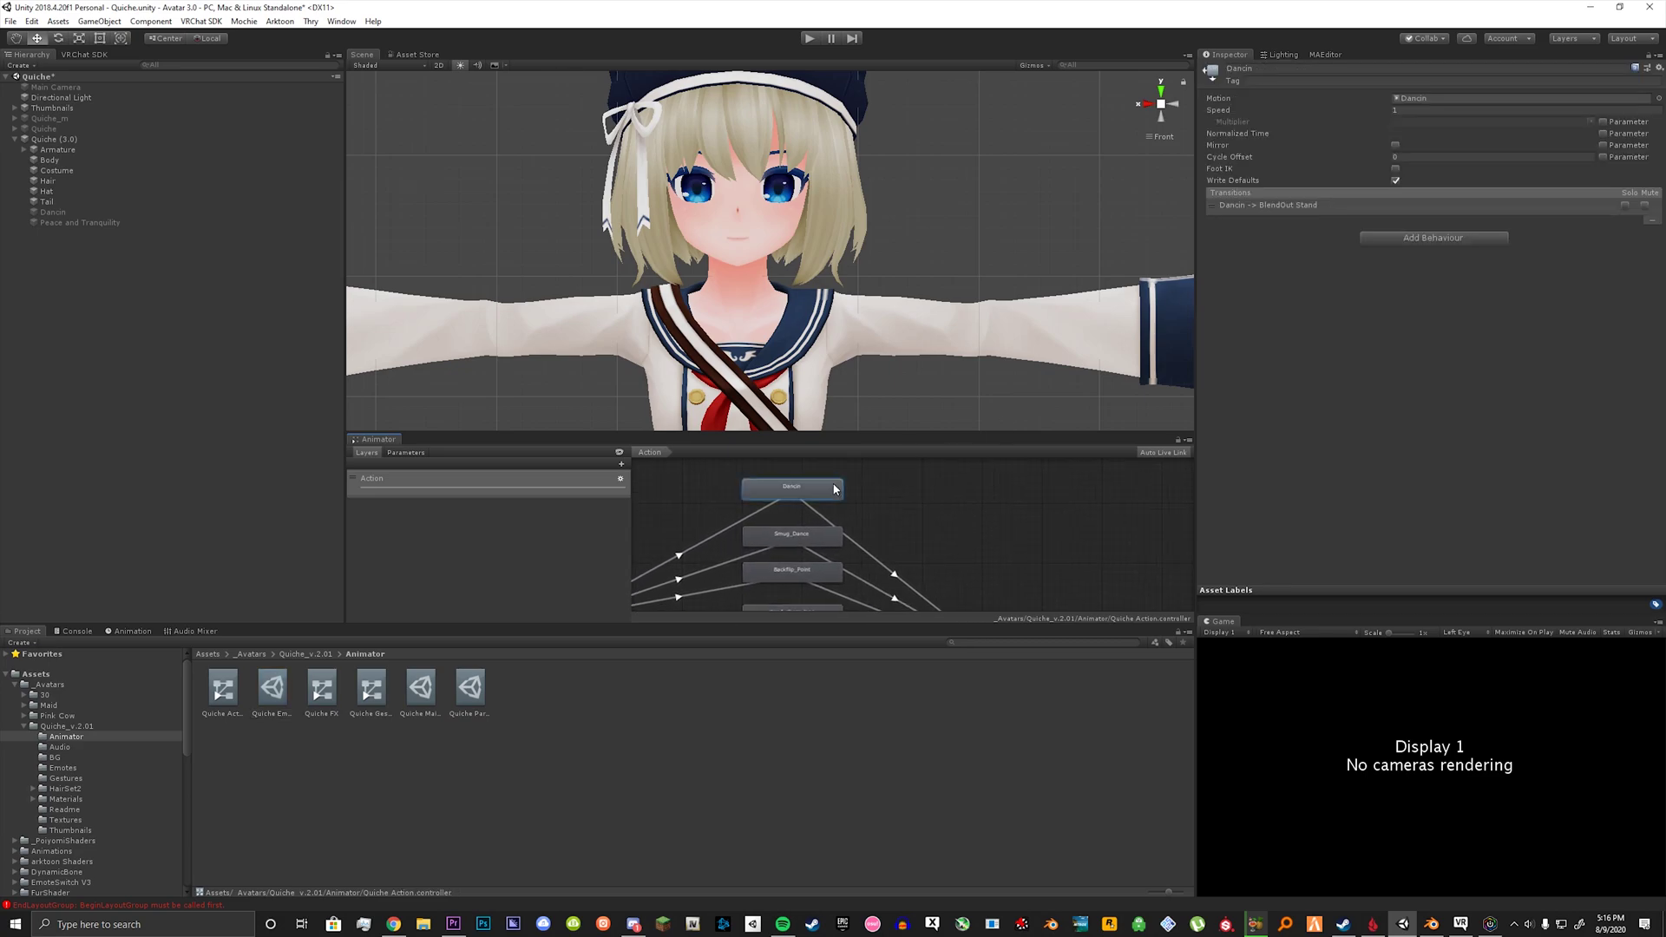
pyautogui.moveTo(909, 512); pyautogui.dragTo(852, 500, button='middle')
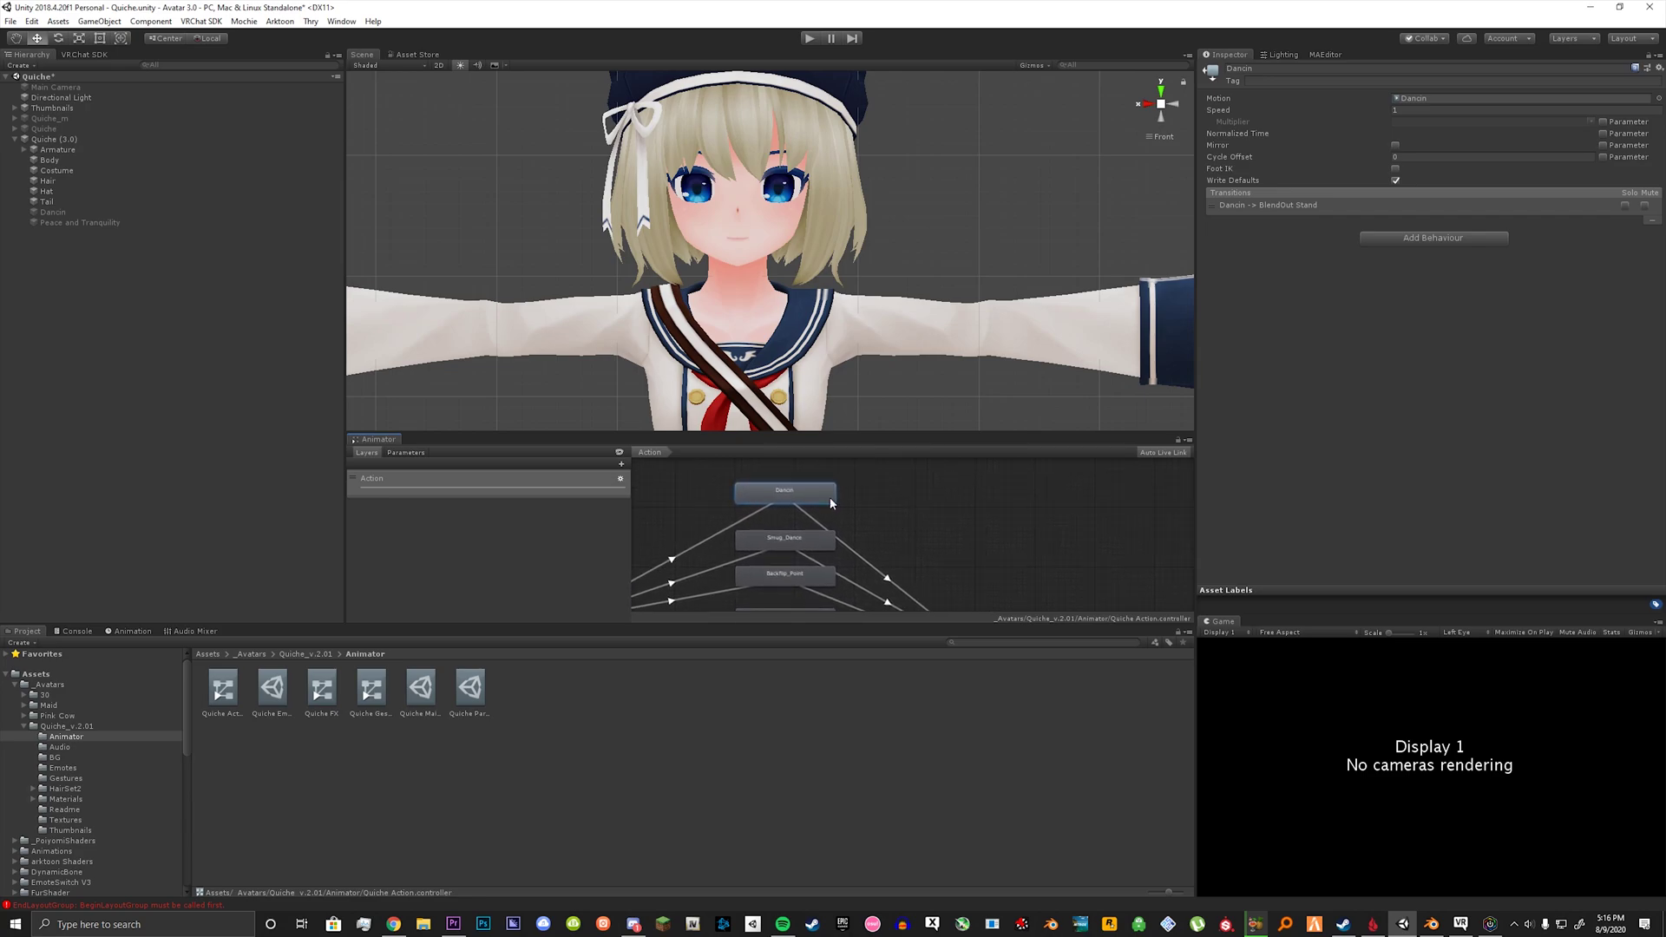
pyautogui.moveTo(977, 516); pyautogui.dragTo(974, 459, button='middle')
pyautogui.moveTo(906, 503); pyautogui.dragTo(939, 540, button='middle')
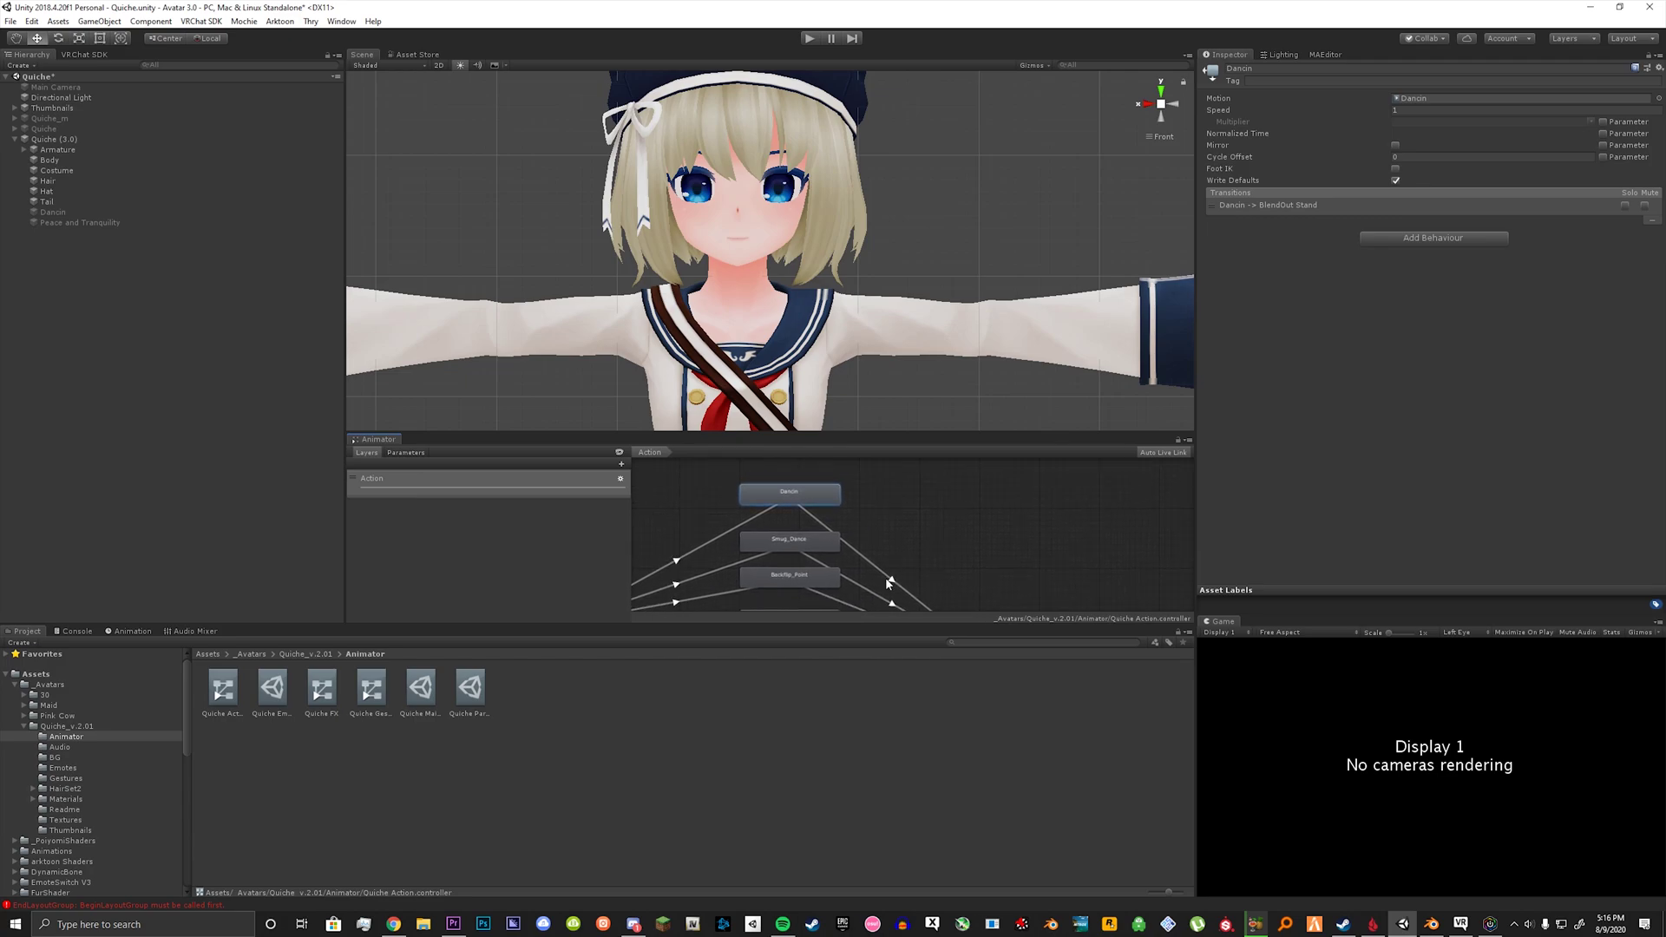
pyautogui.moveTo(952, 547)
pyautogui.mouseDown(button='middle')
pyautogui.moveTo(932, 531)
pyautogui.moveTo(970, 543)
pyautogui.mouseUp(button='middle')
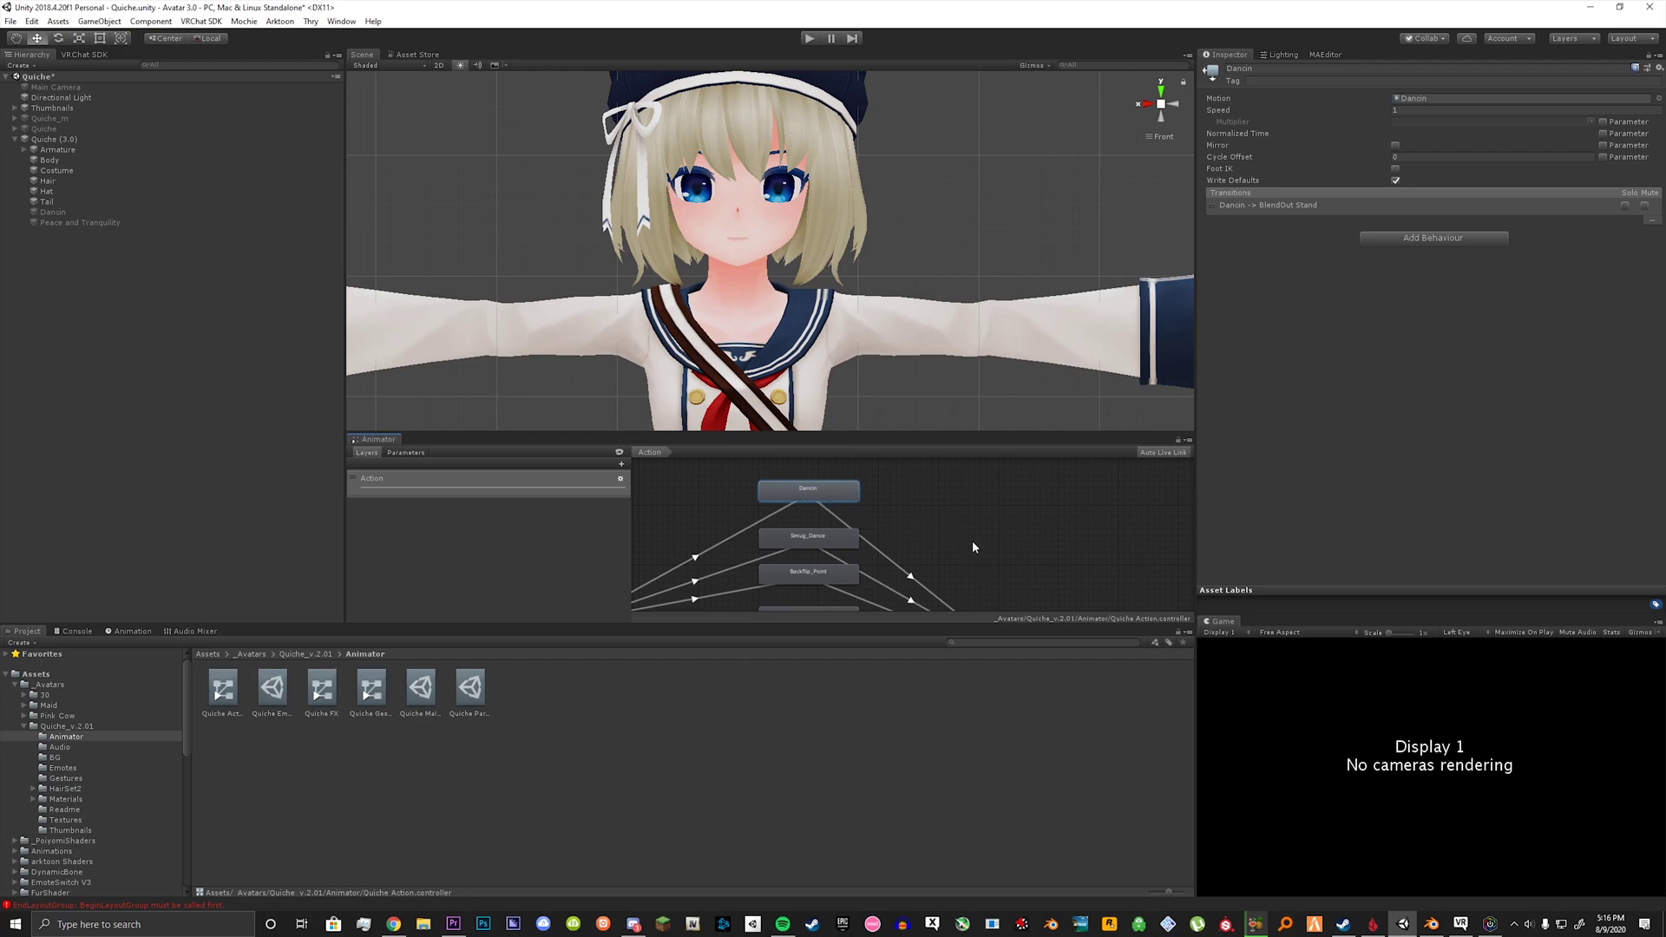
# Step: Turn off exit time on Dancin→BlendOut Stand and add a VRCEmote NotEqual 1 condition
pyautogui.moveTo(973, 547); pyautogui.dragTo(909, 514, button='middle')
pyautogui.click(881, 544)
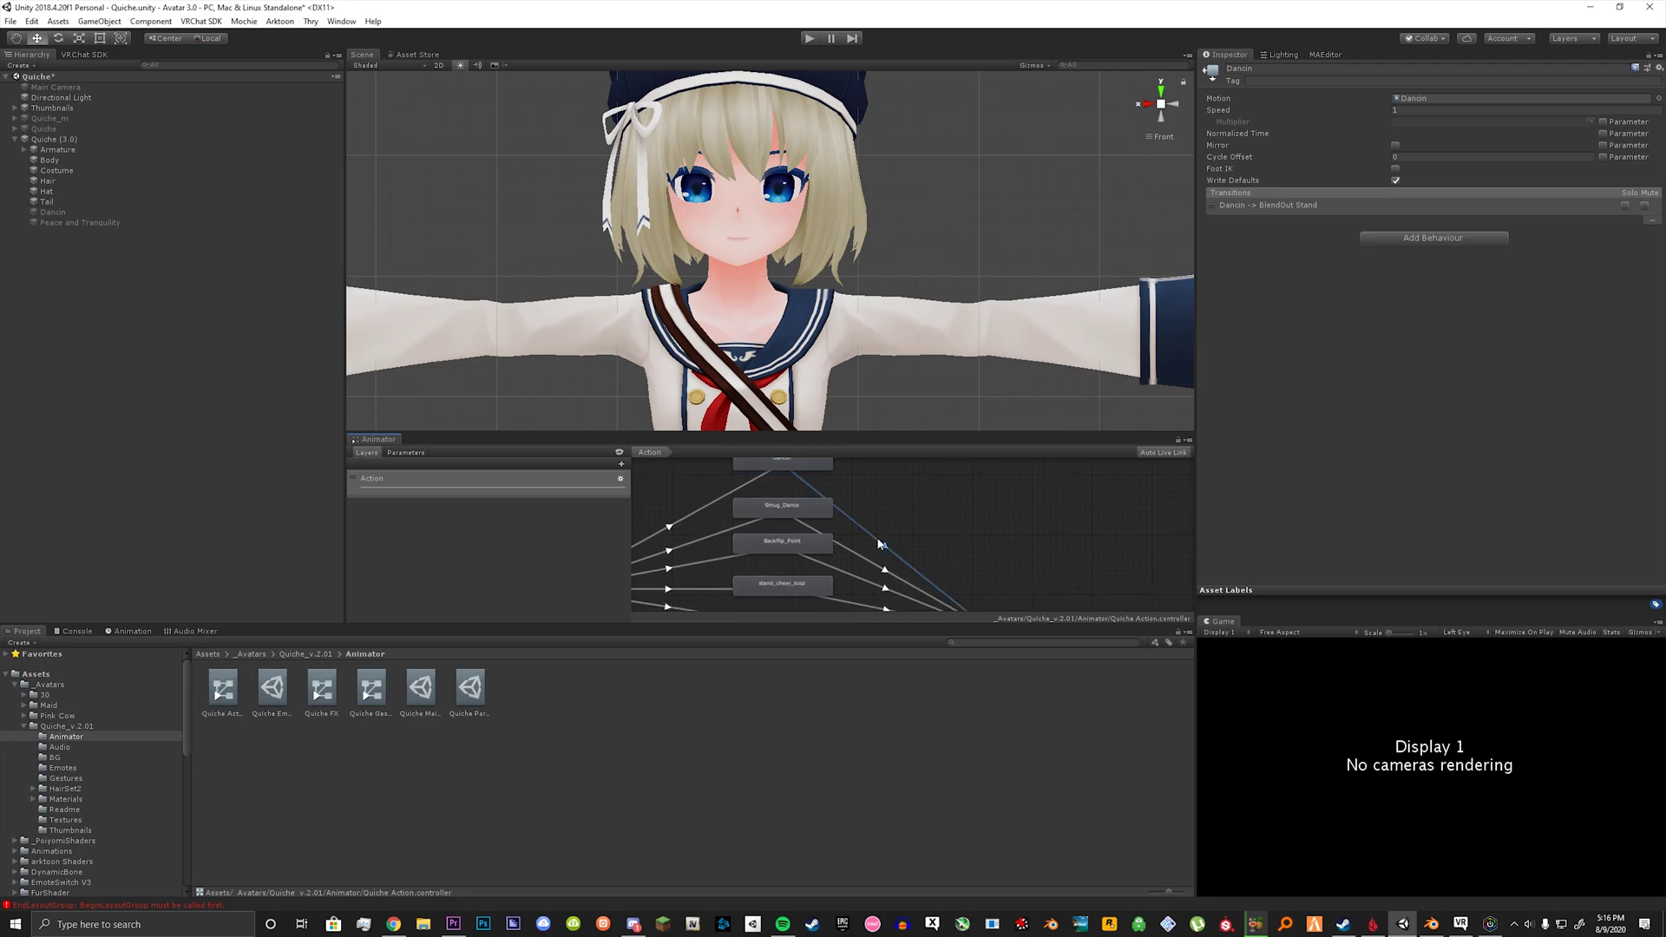
pyautogui.moveTo(915, 530)
pyautogui.mouseDown(button='middle')
pyautogui.moveTo(947, 524)
pyautogui.moveTo(919, 497)
pyautogui.mouseUp(button='middle')
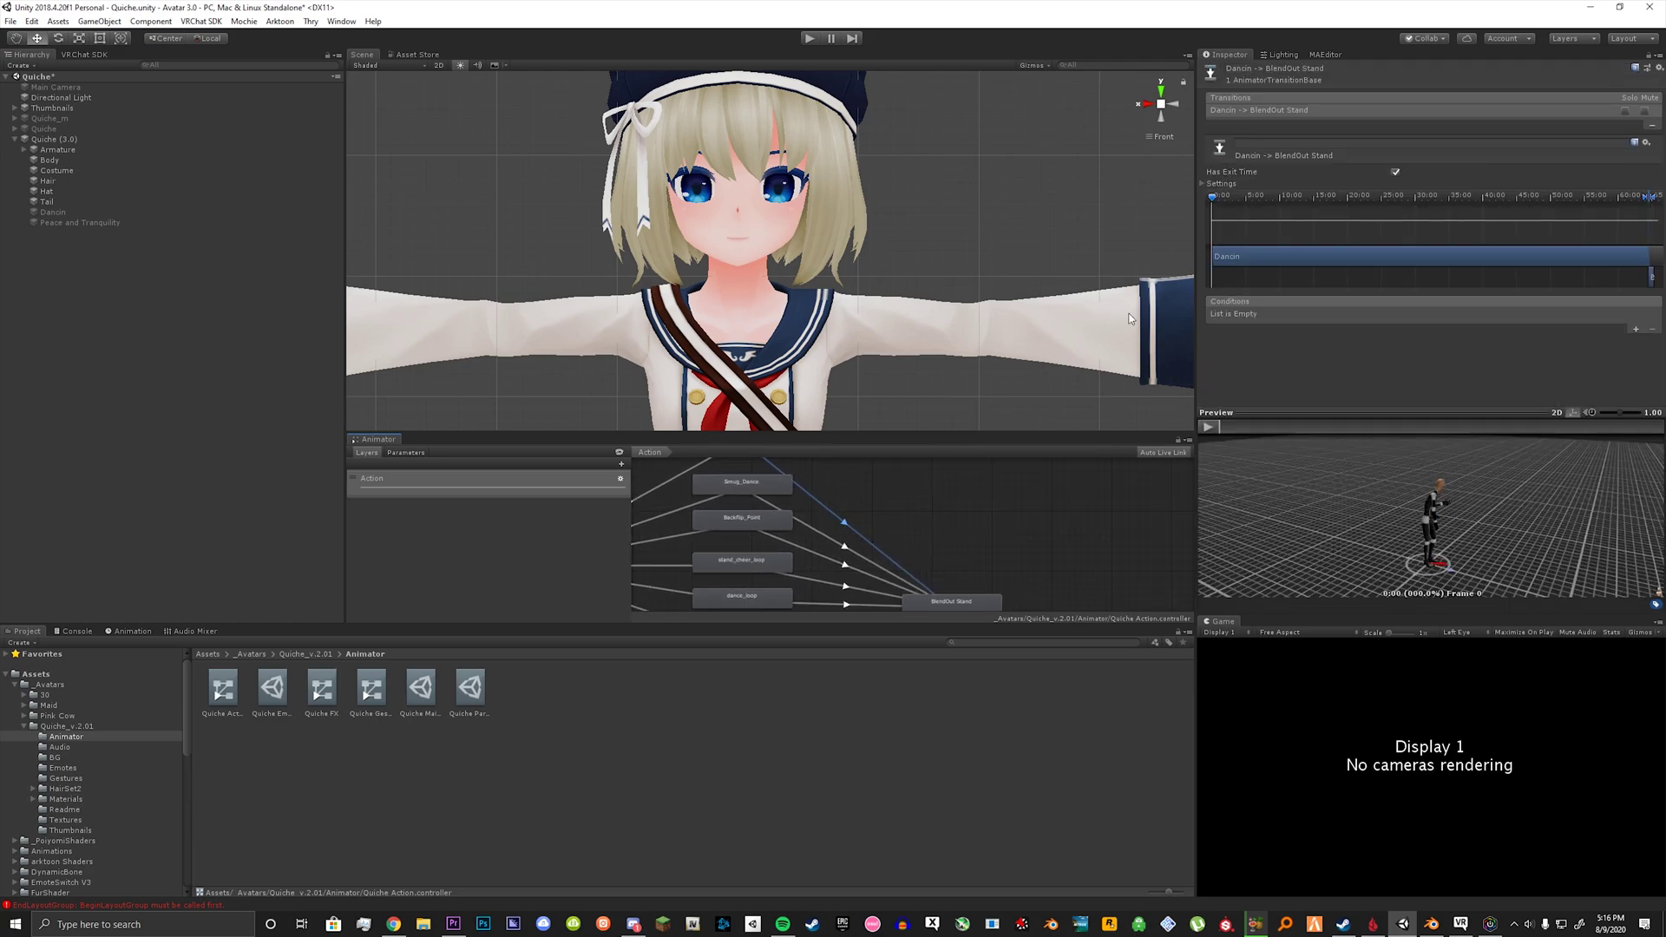
pyautogui.click(1395, 172)
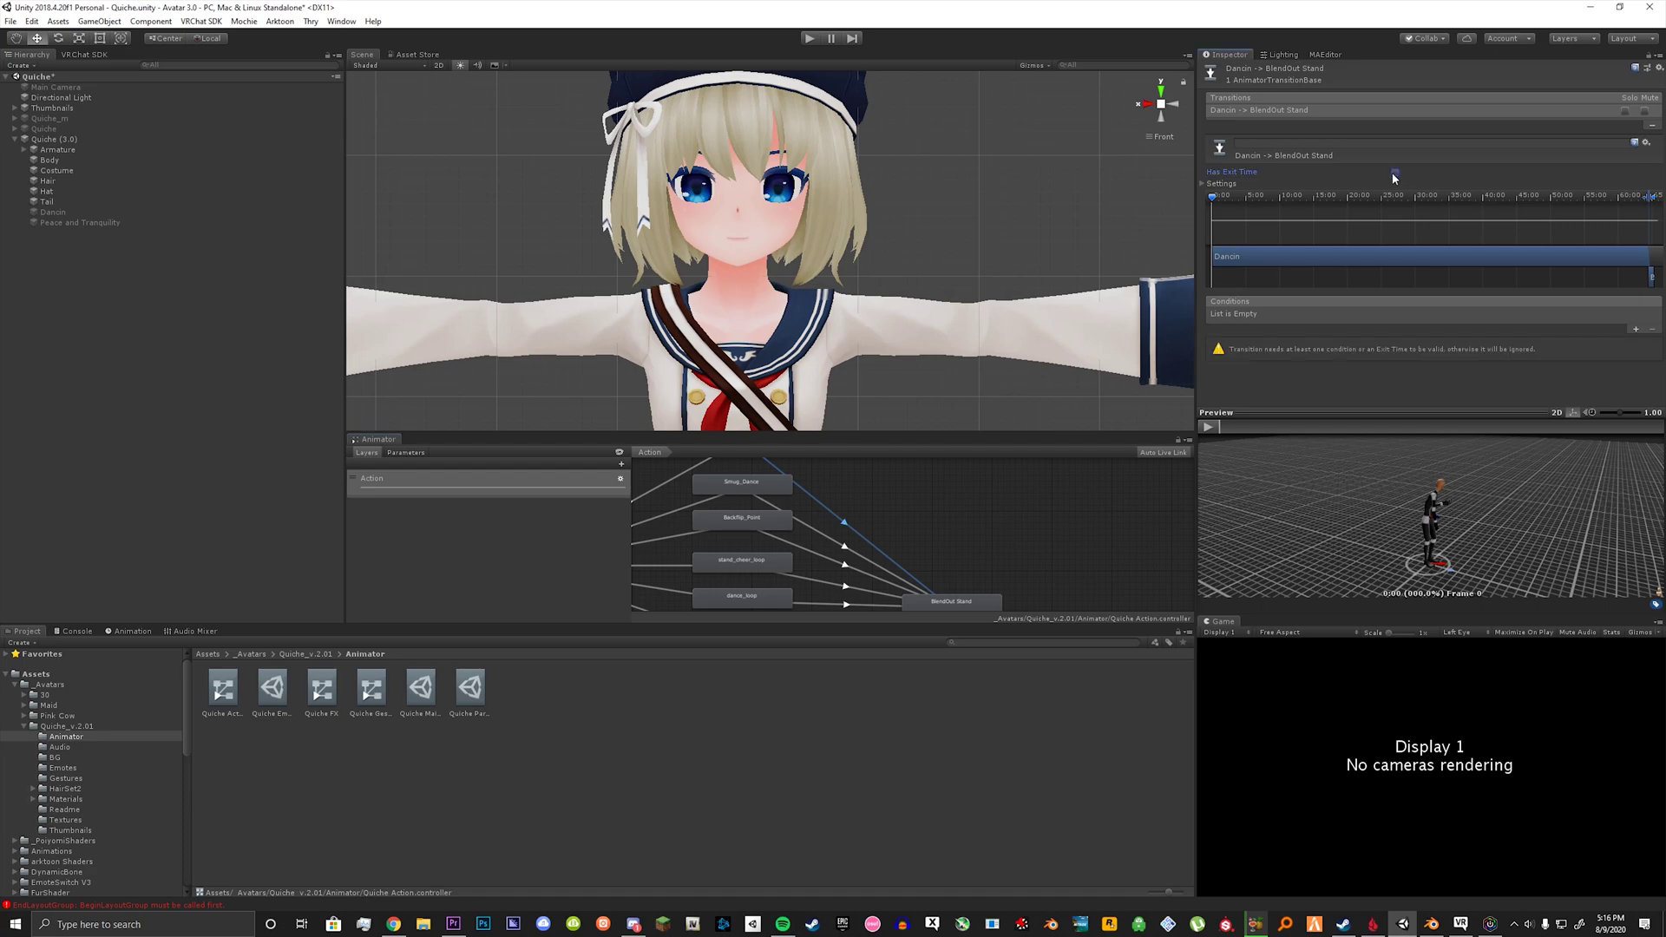
pyautogui.click(1635, 331)
pyautogui.click(1258, 314)
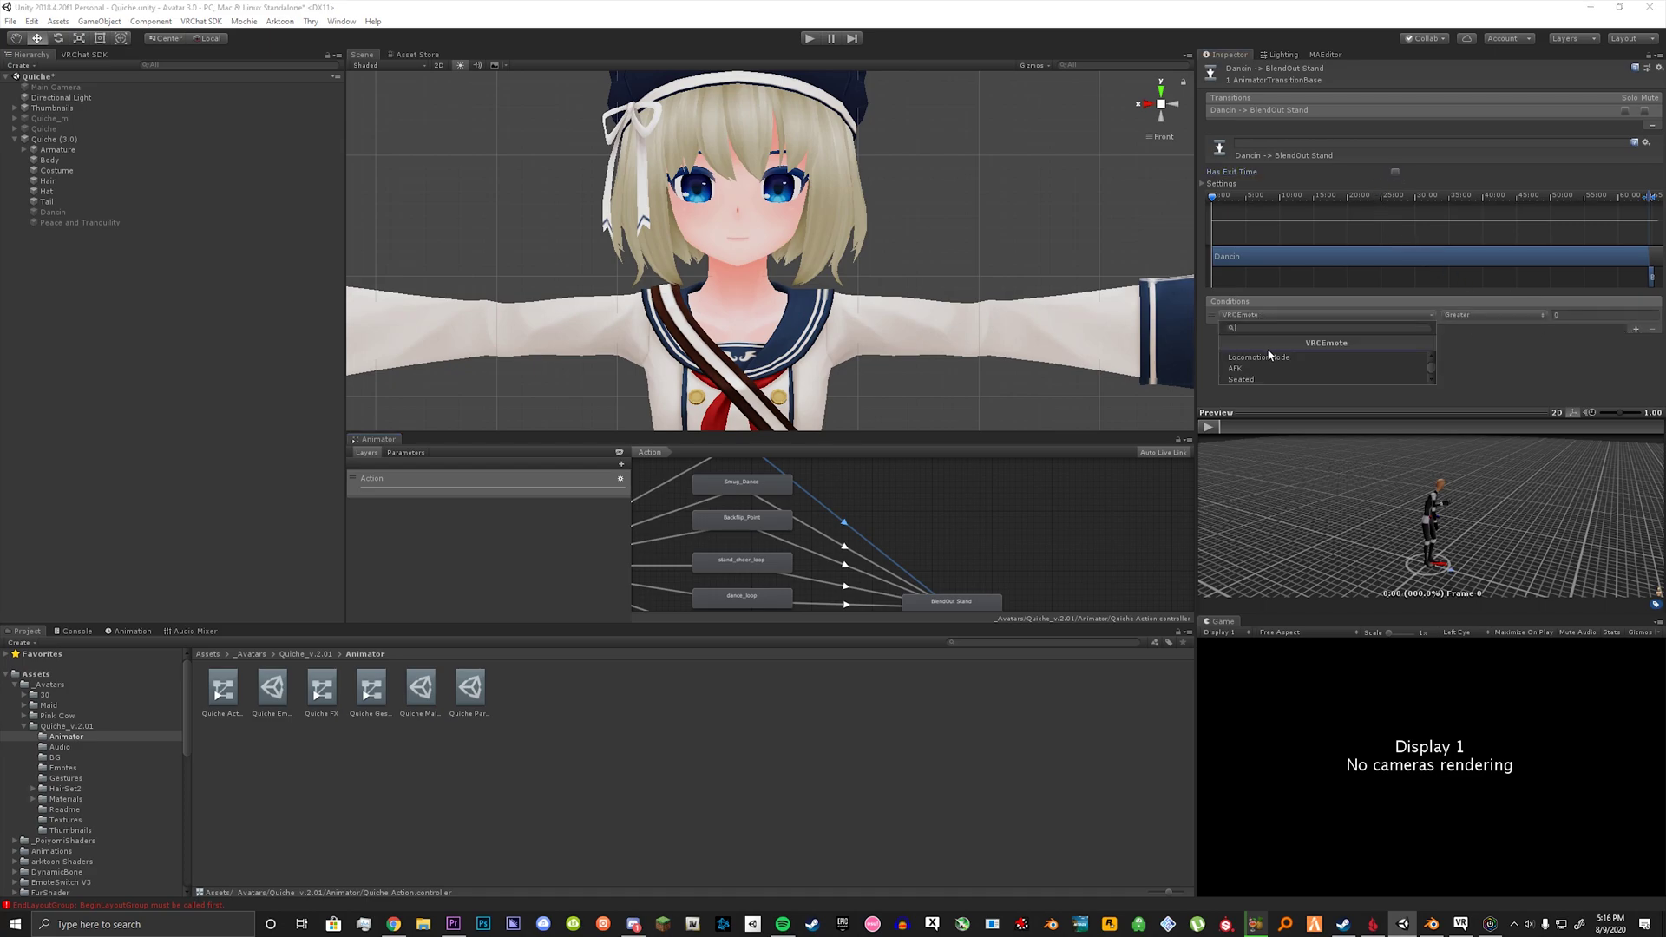
pyautogui.click(1494, 315)
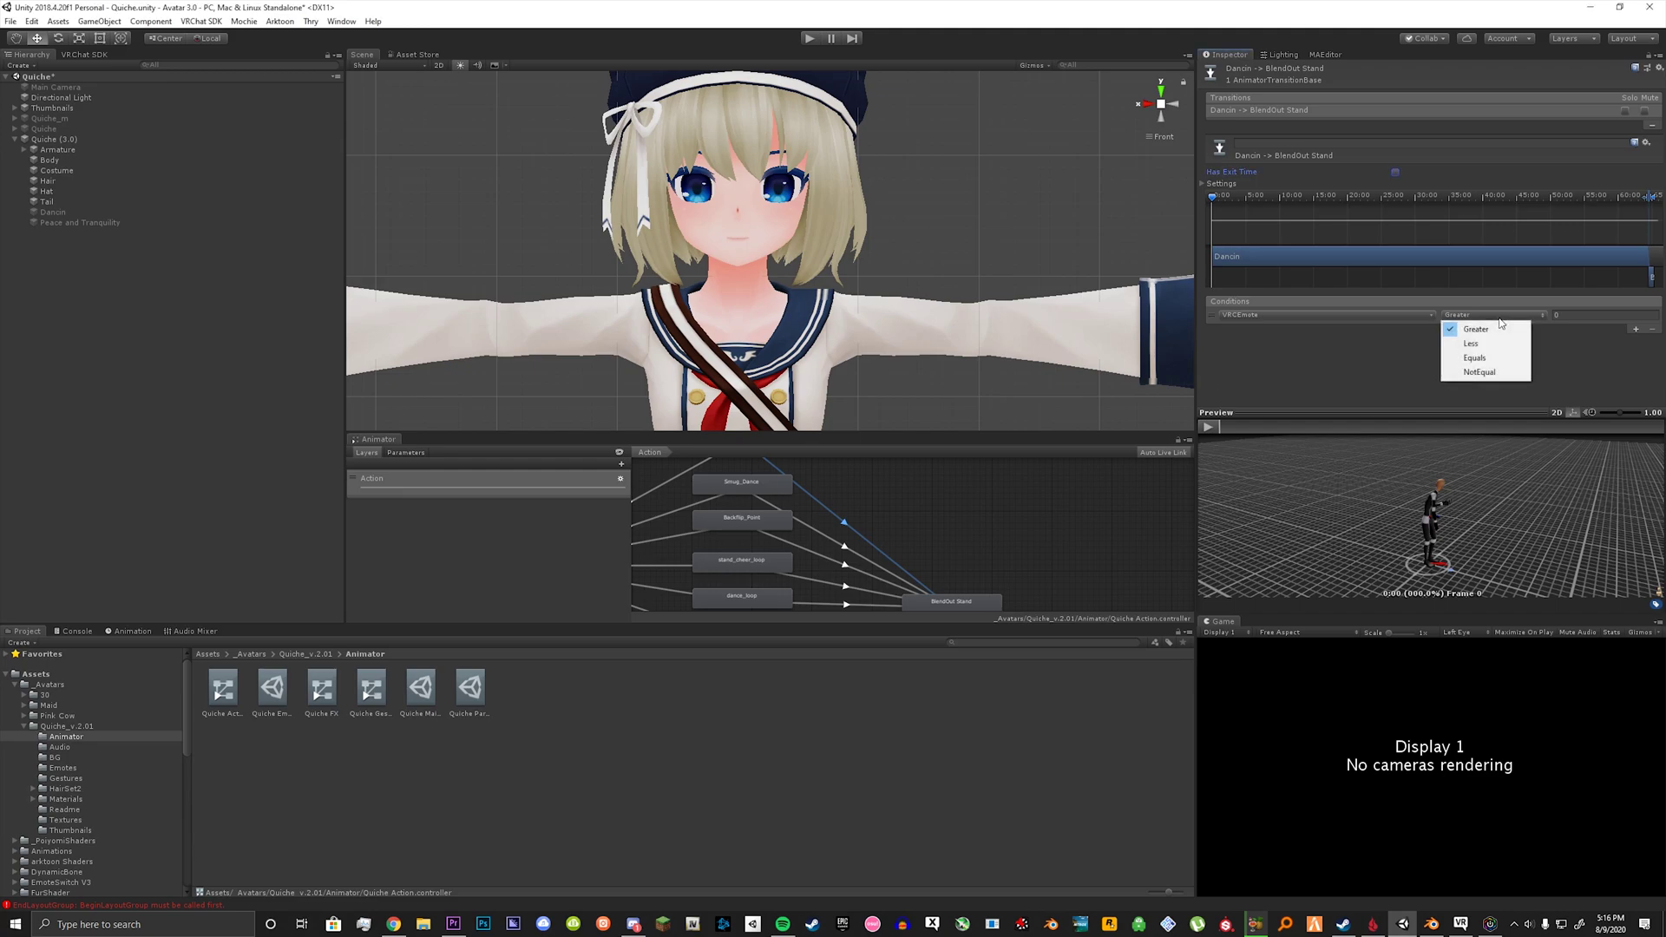
pyautogui.click(1492, 373)
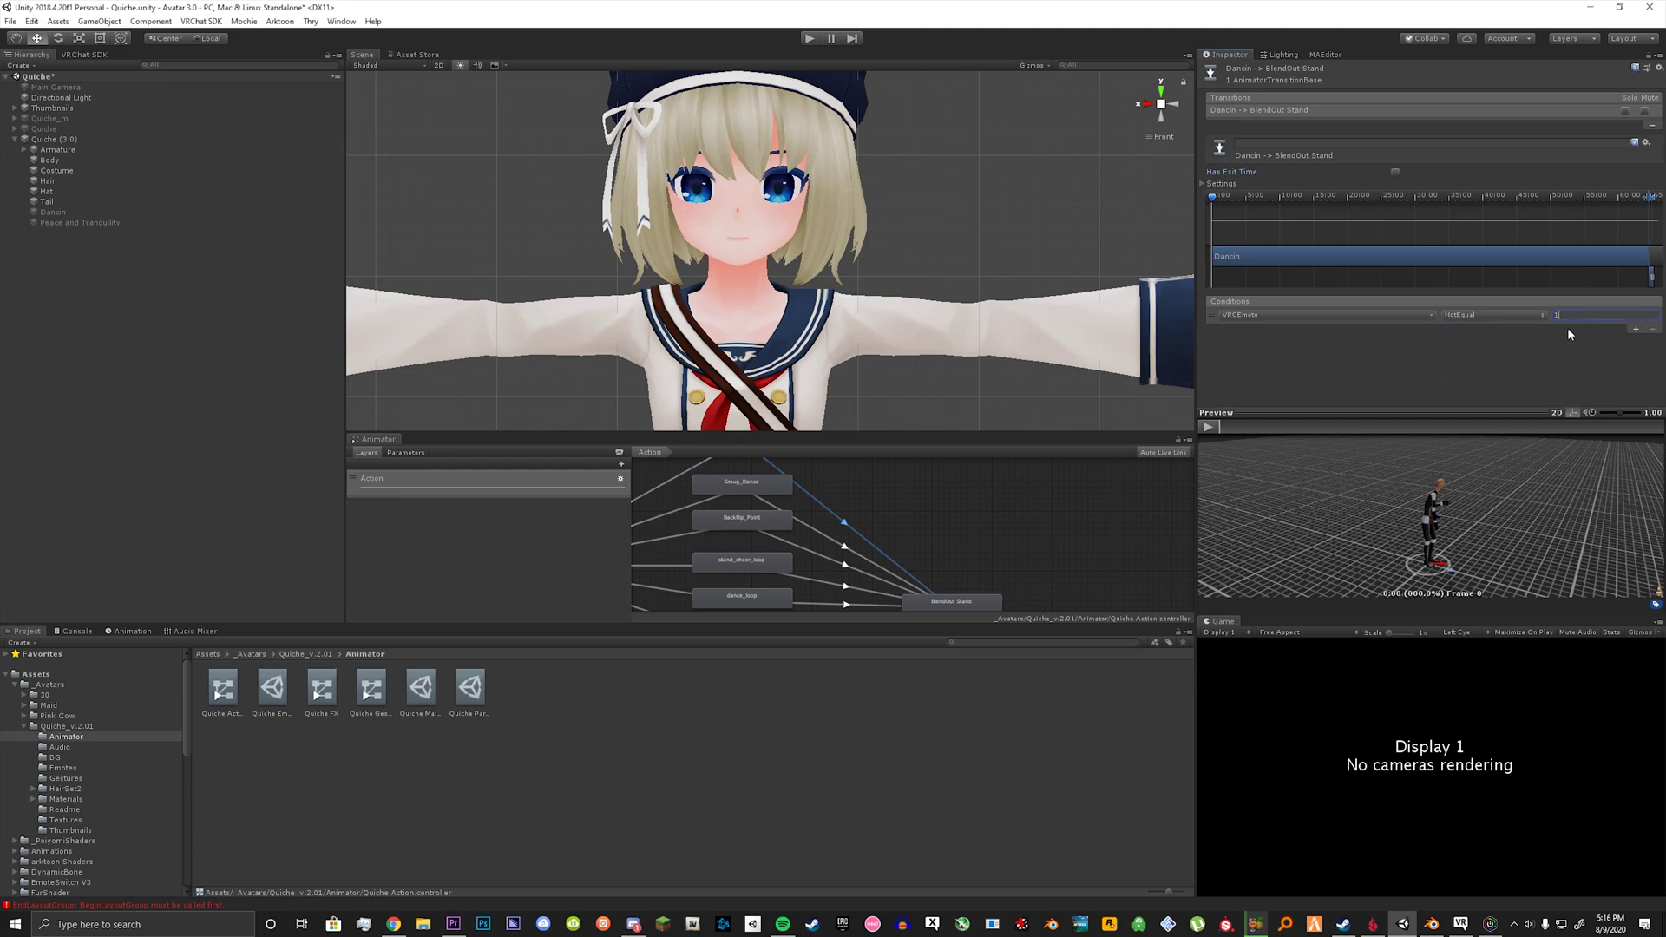
# Step: Compare with the Prepare Standing→Dancin transition, recheck Dancin's exit, then select Smug_Dance
pyautogui.moveTo(829, 512); pyautogui.dragTo(932, 548, button='middle')
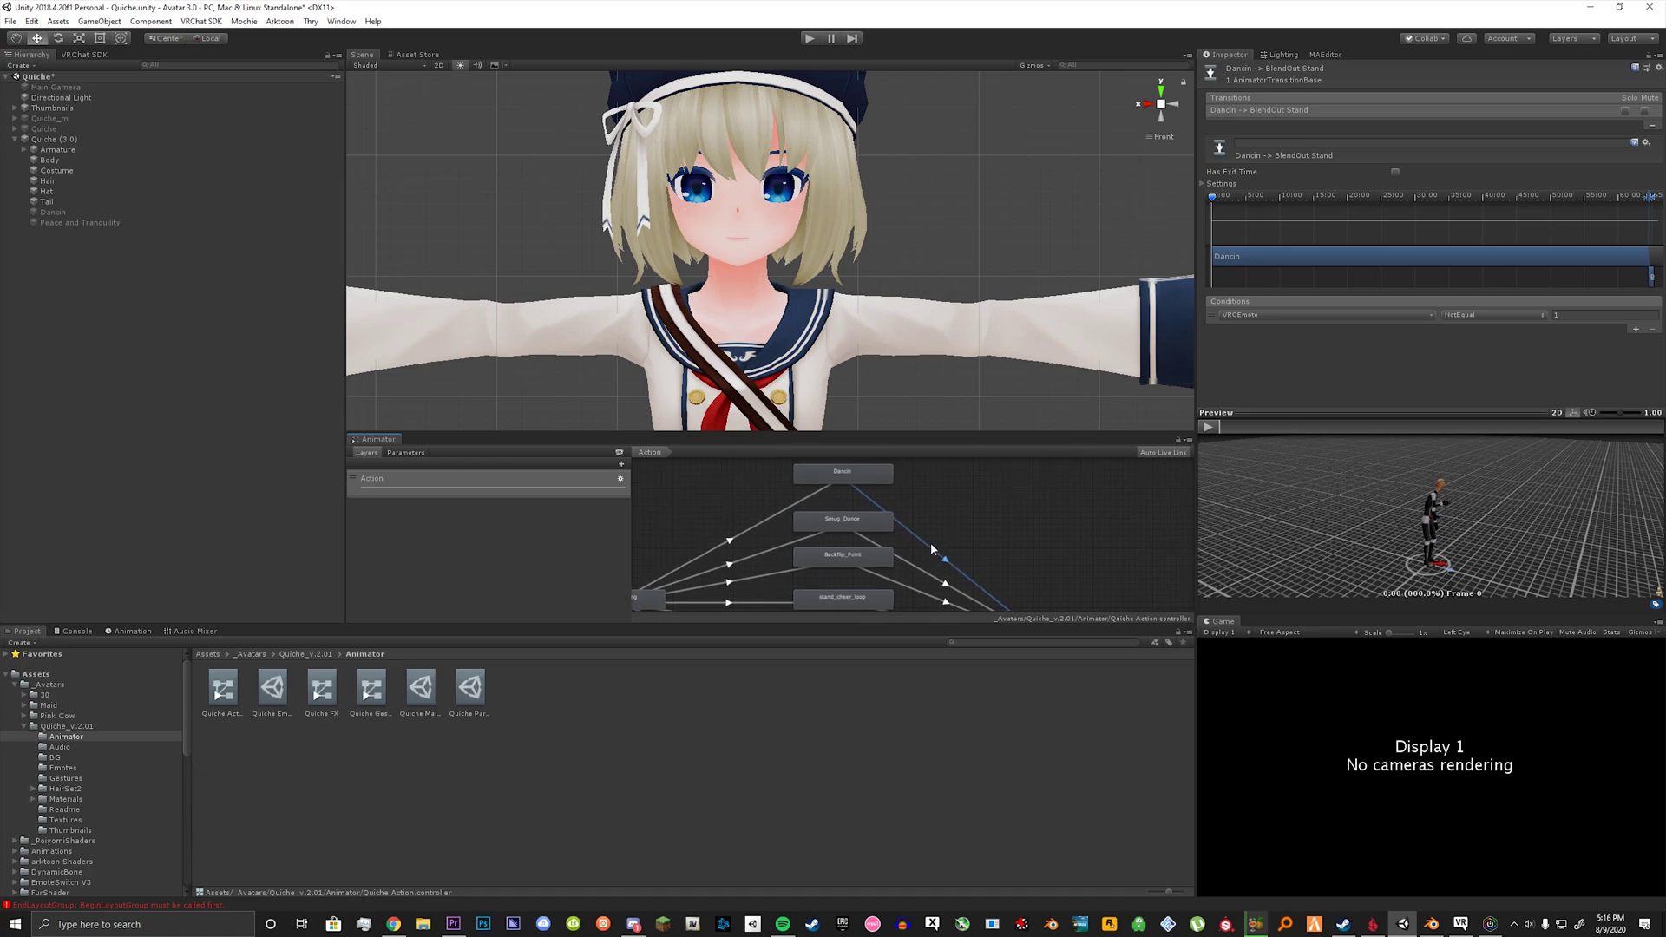
pyautogui.click(727, 543)
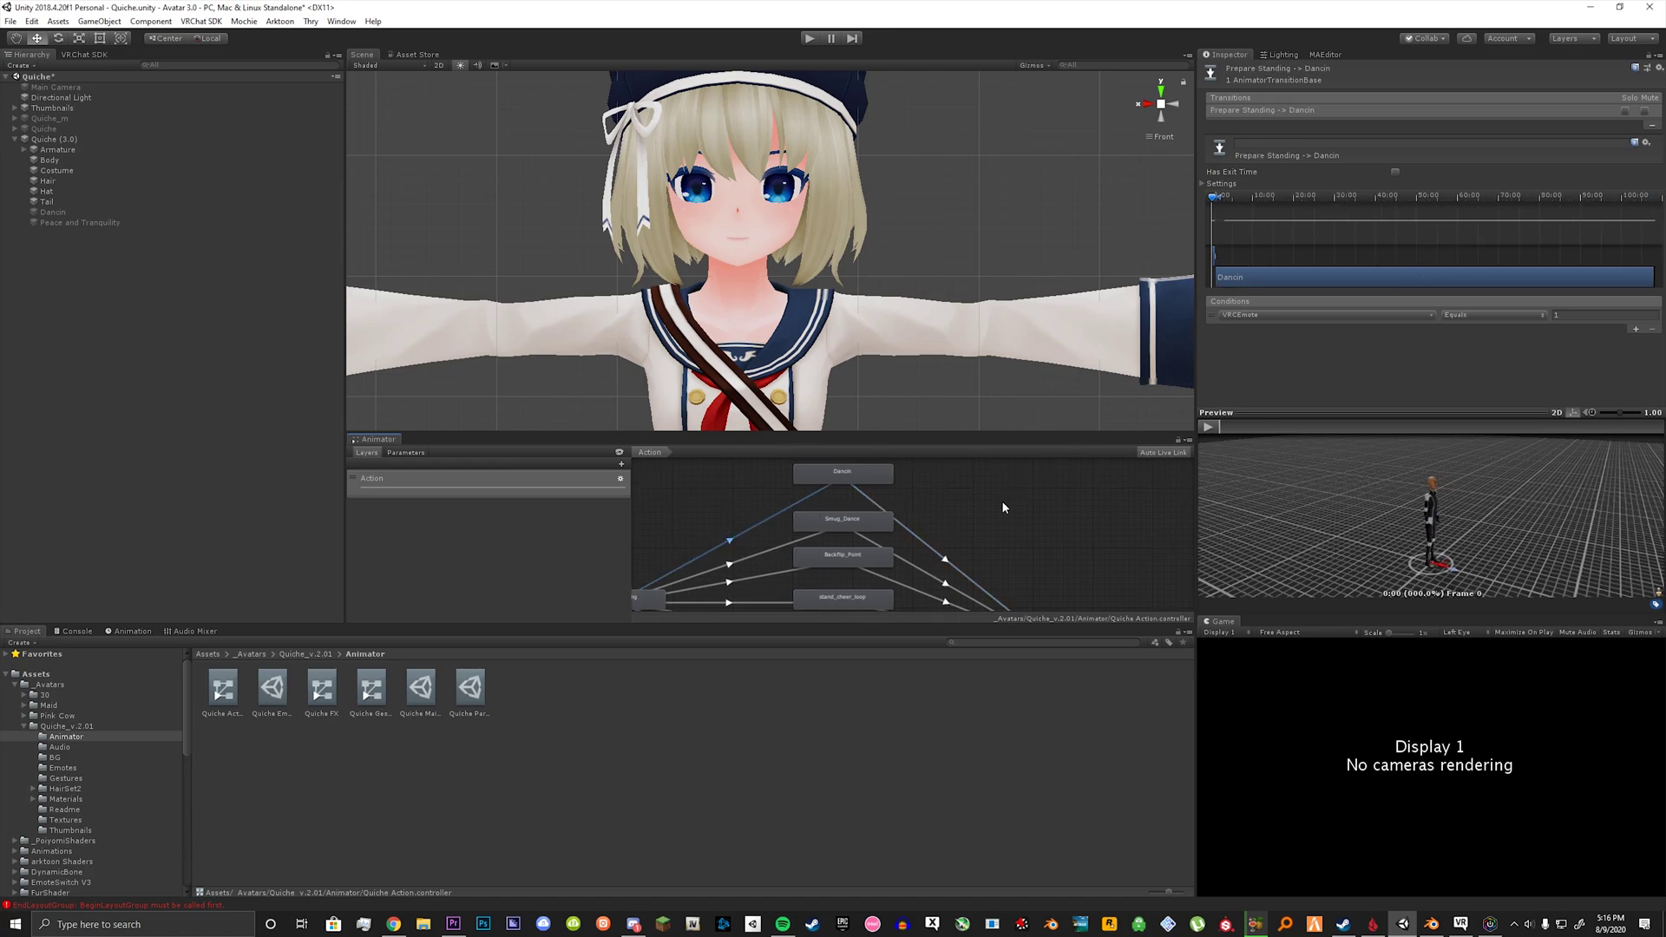
pyautogui.click(948, 559)
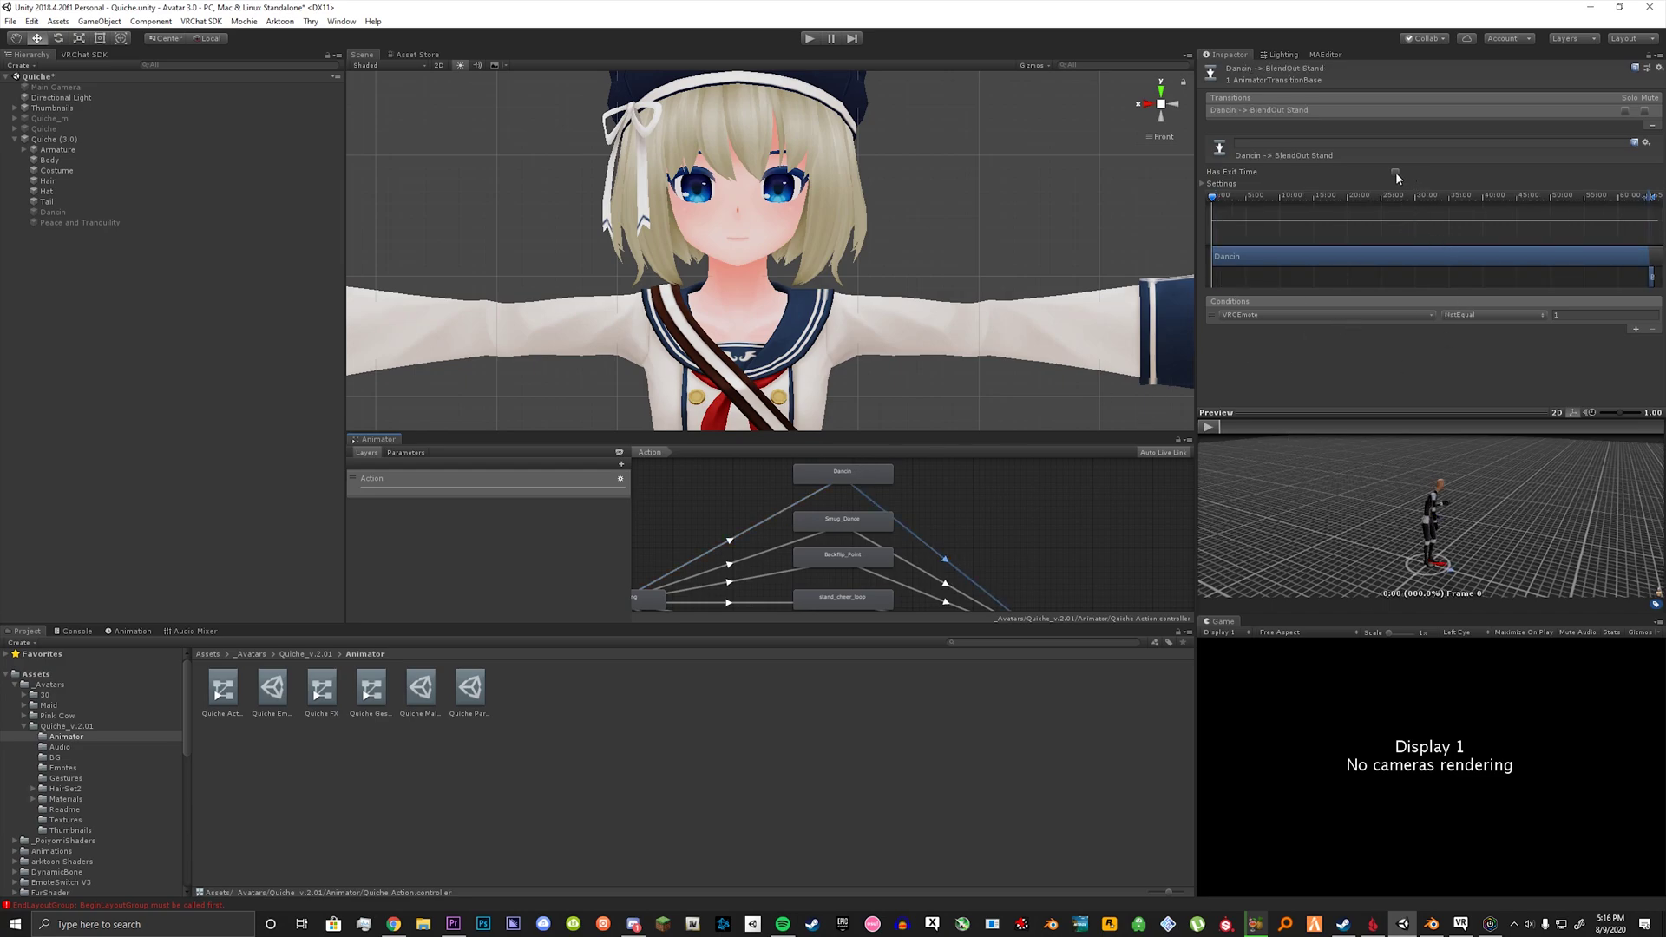
pyautogui.click(866, 479)
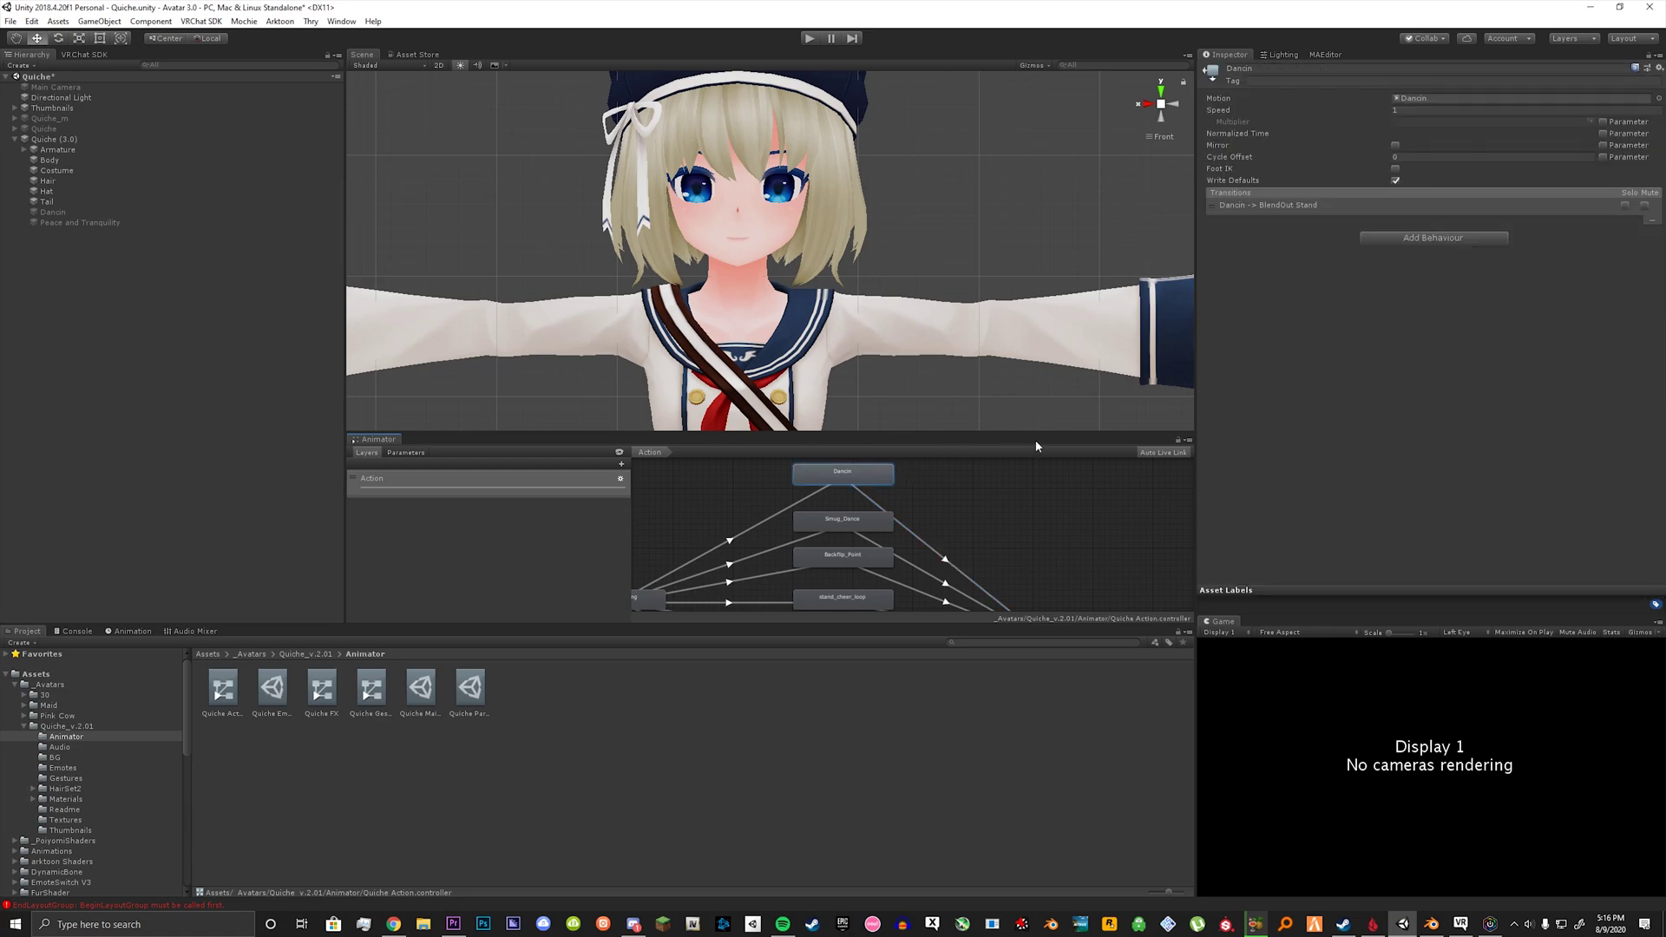
pyautogui.click(946, 562)
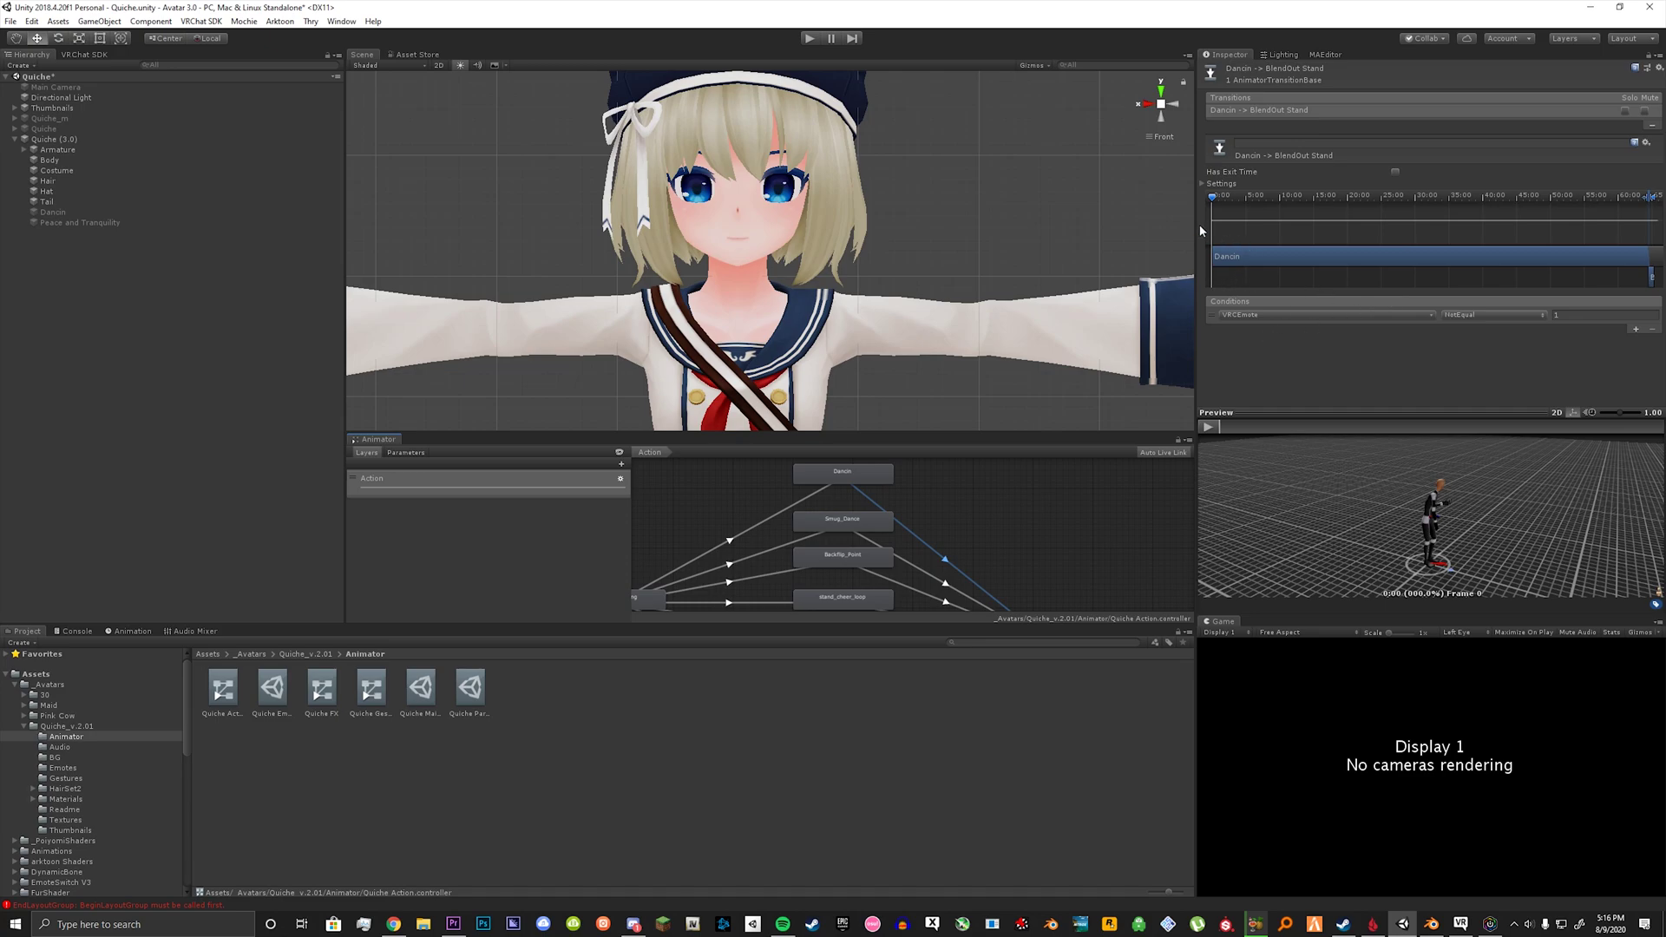
pyautogui.moveTo(1035, 553)
pyautogui.mouseDown(button='middle')
pyautogui.moveTo(1002, 486)
pyautogui.moveTo(1026, 531)
pyautogui.mouseUp(button='middle')
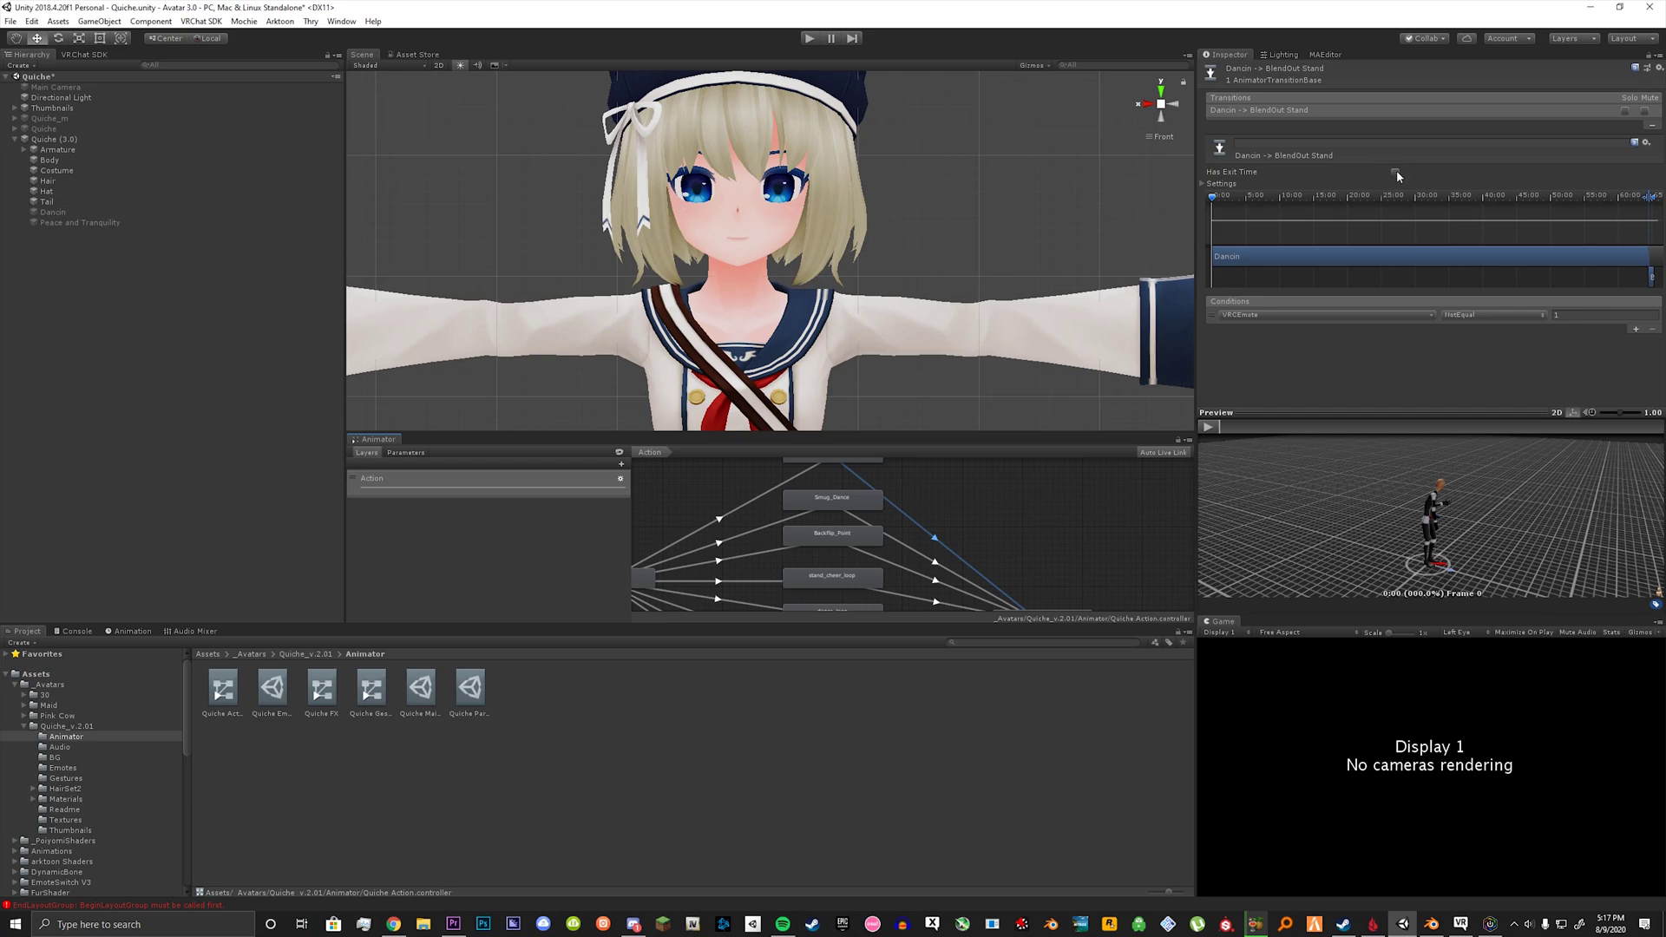
pyautogui.click(834, 504)
pyautogui.moveTo(1009, 533)
pyautogui.mouseDown(button='middle')
pyautogui.moveTo(1013, 513)
pyautogui.moveTo(1020, 532)
pyautogui.mouseUp(button='middle')
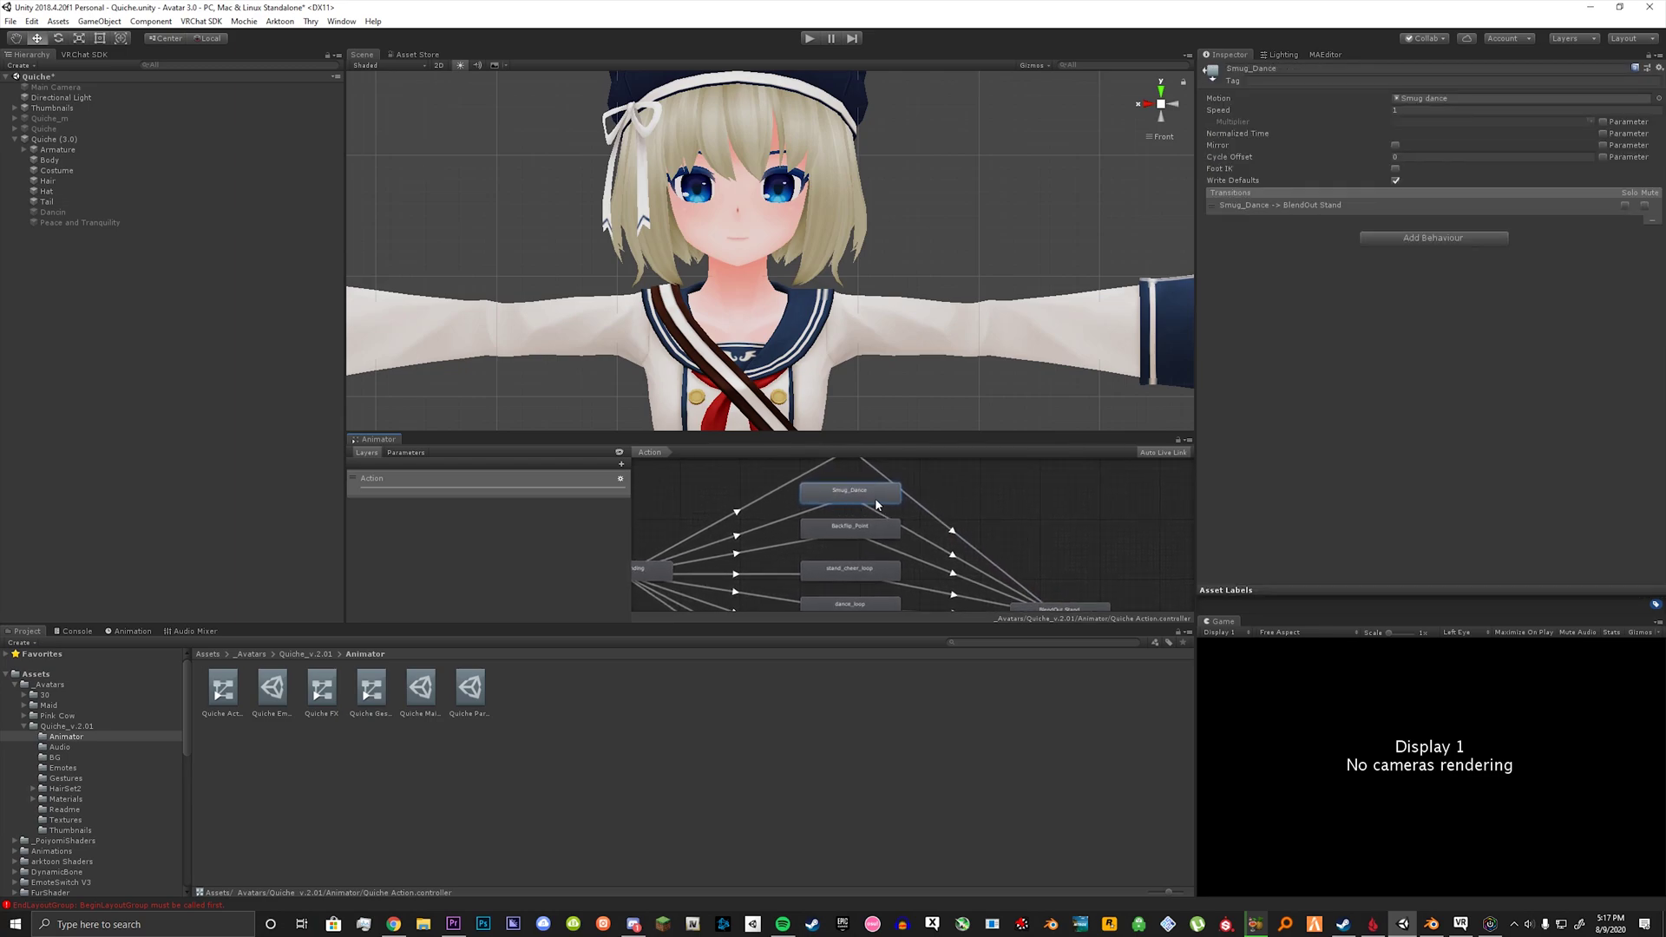
# Step: Inspect the Smug_Dance to BlendOut Stand transition
pyautogui.click(935, 550)
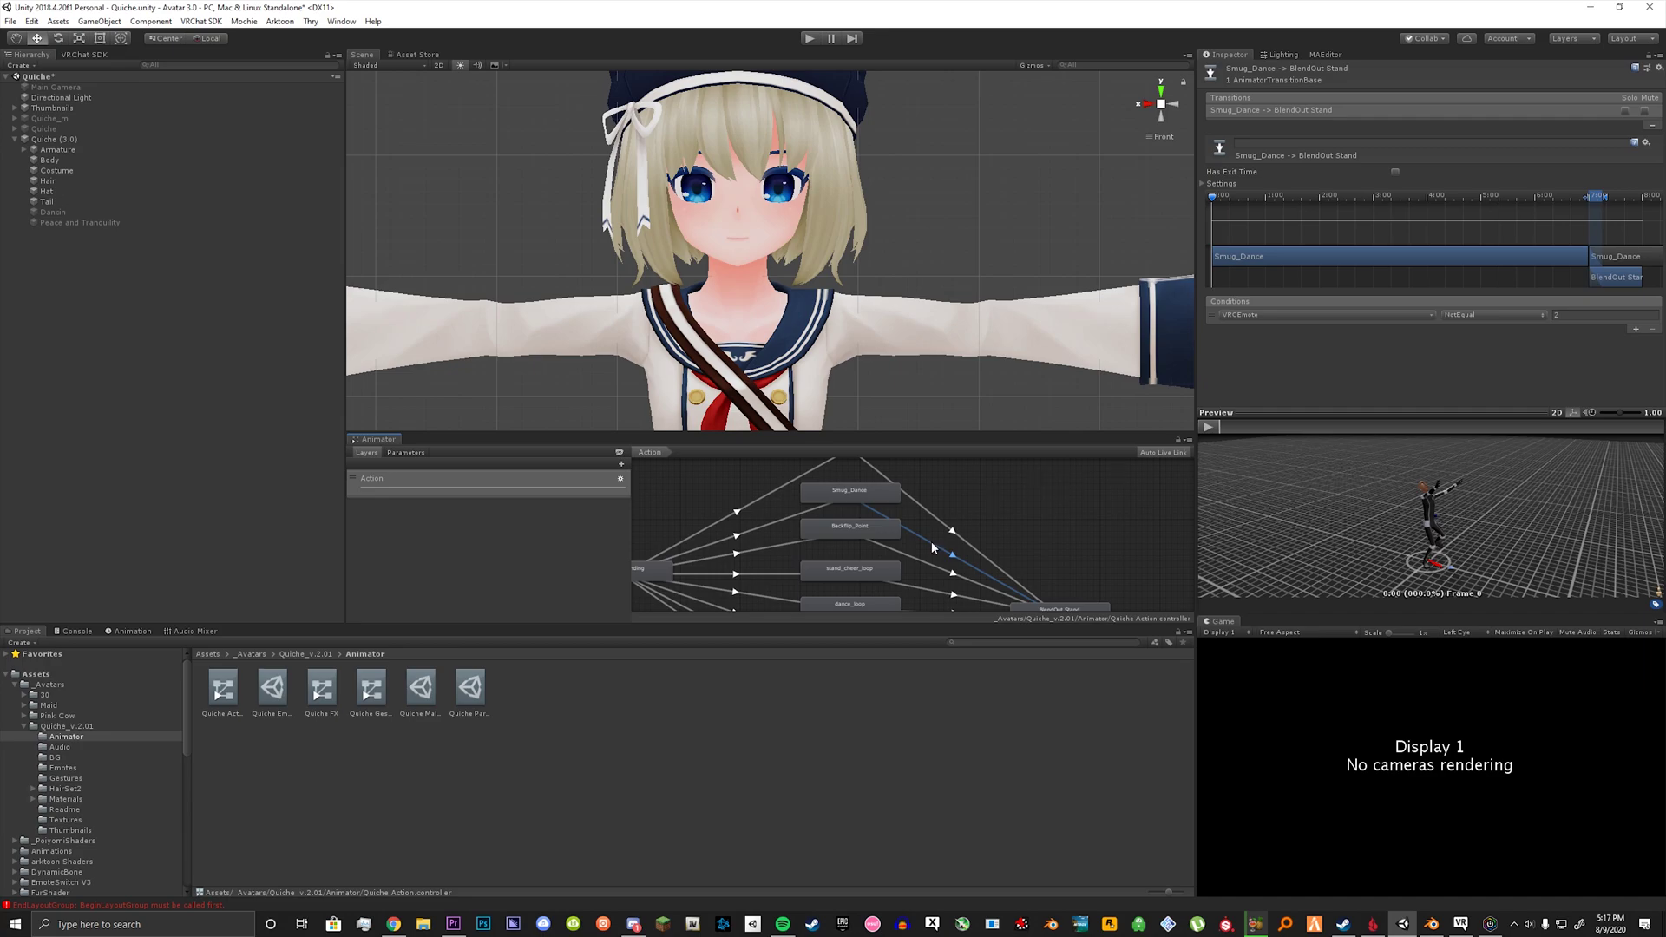
pyautogui.scroll(-1, 912, 568)
pyautogui.moveTo(910, 572)
pyautogui.mouseDown(button='middle')
pyautogui.moveTo(916, 524)
pyautogui.moveTo(931, 581)
pyautogui.mouseUp(button='middle')
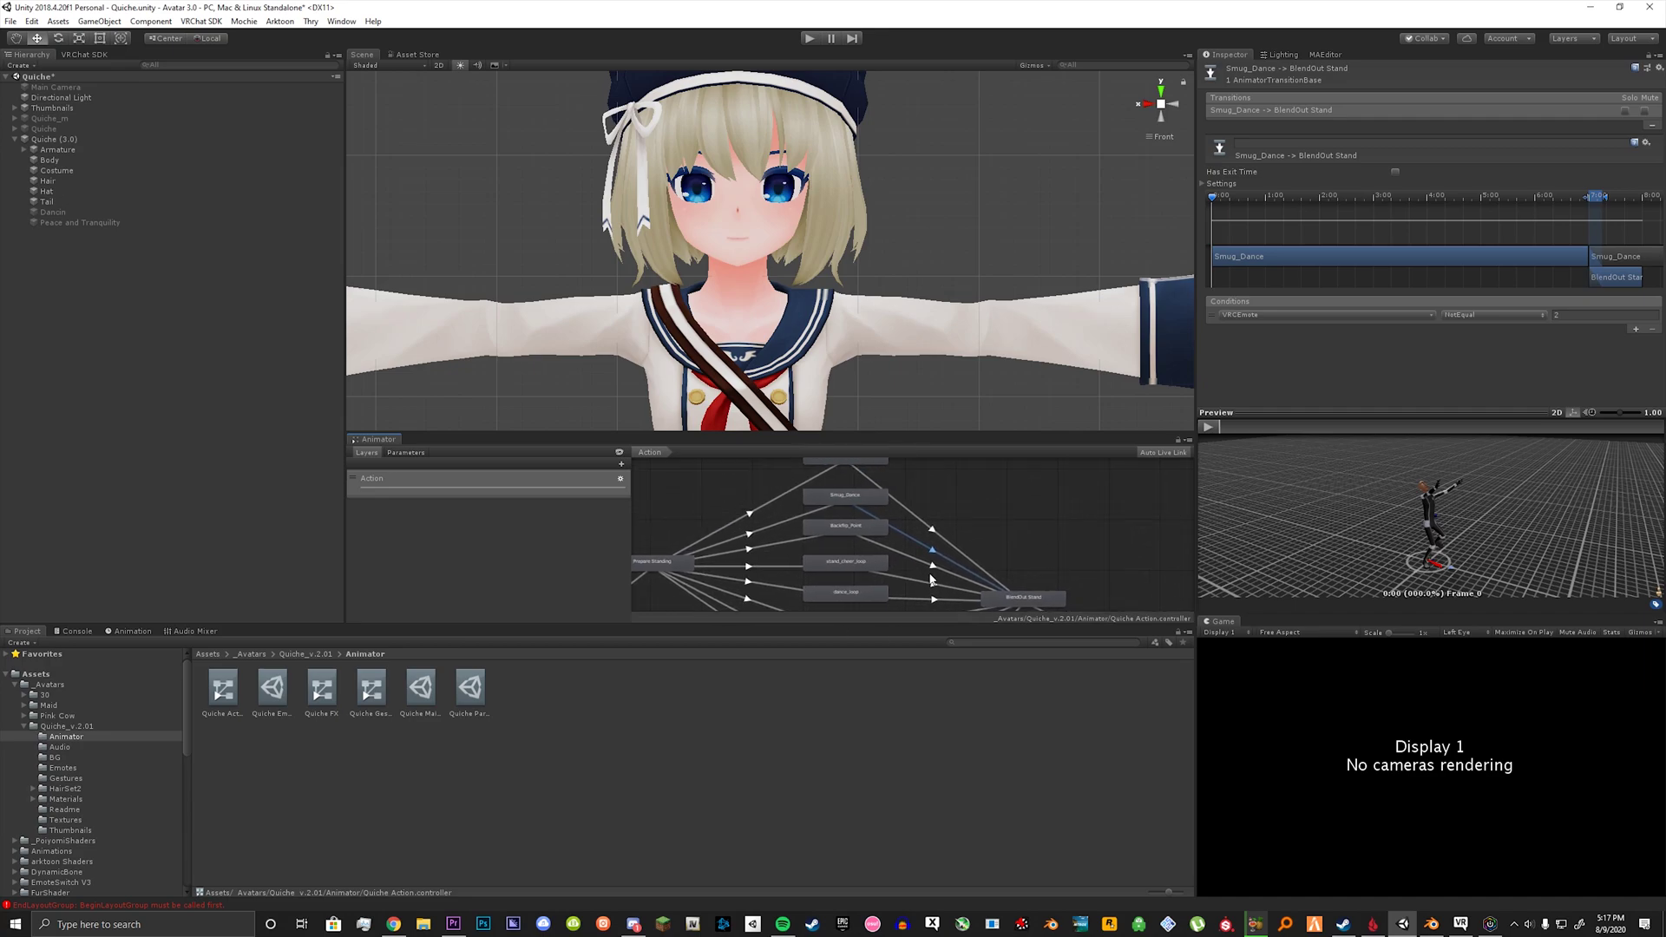
pyautogui.scroll(3, 883, 539)
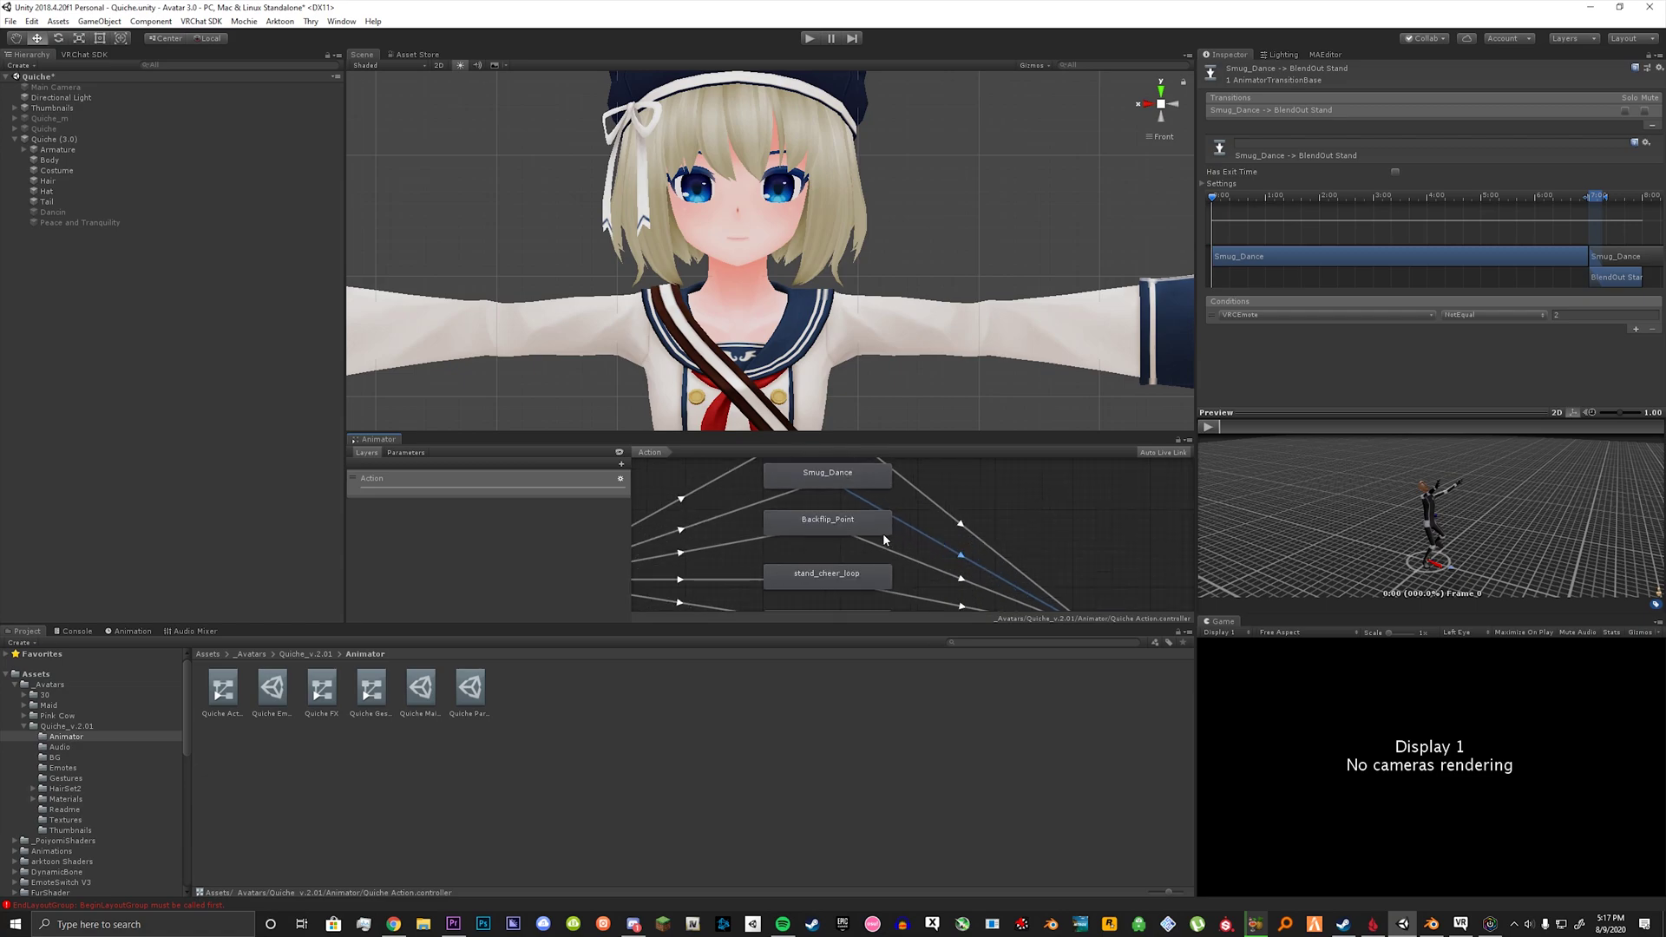
pyautogui.scroll(-3, 821, 517)
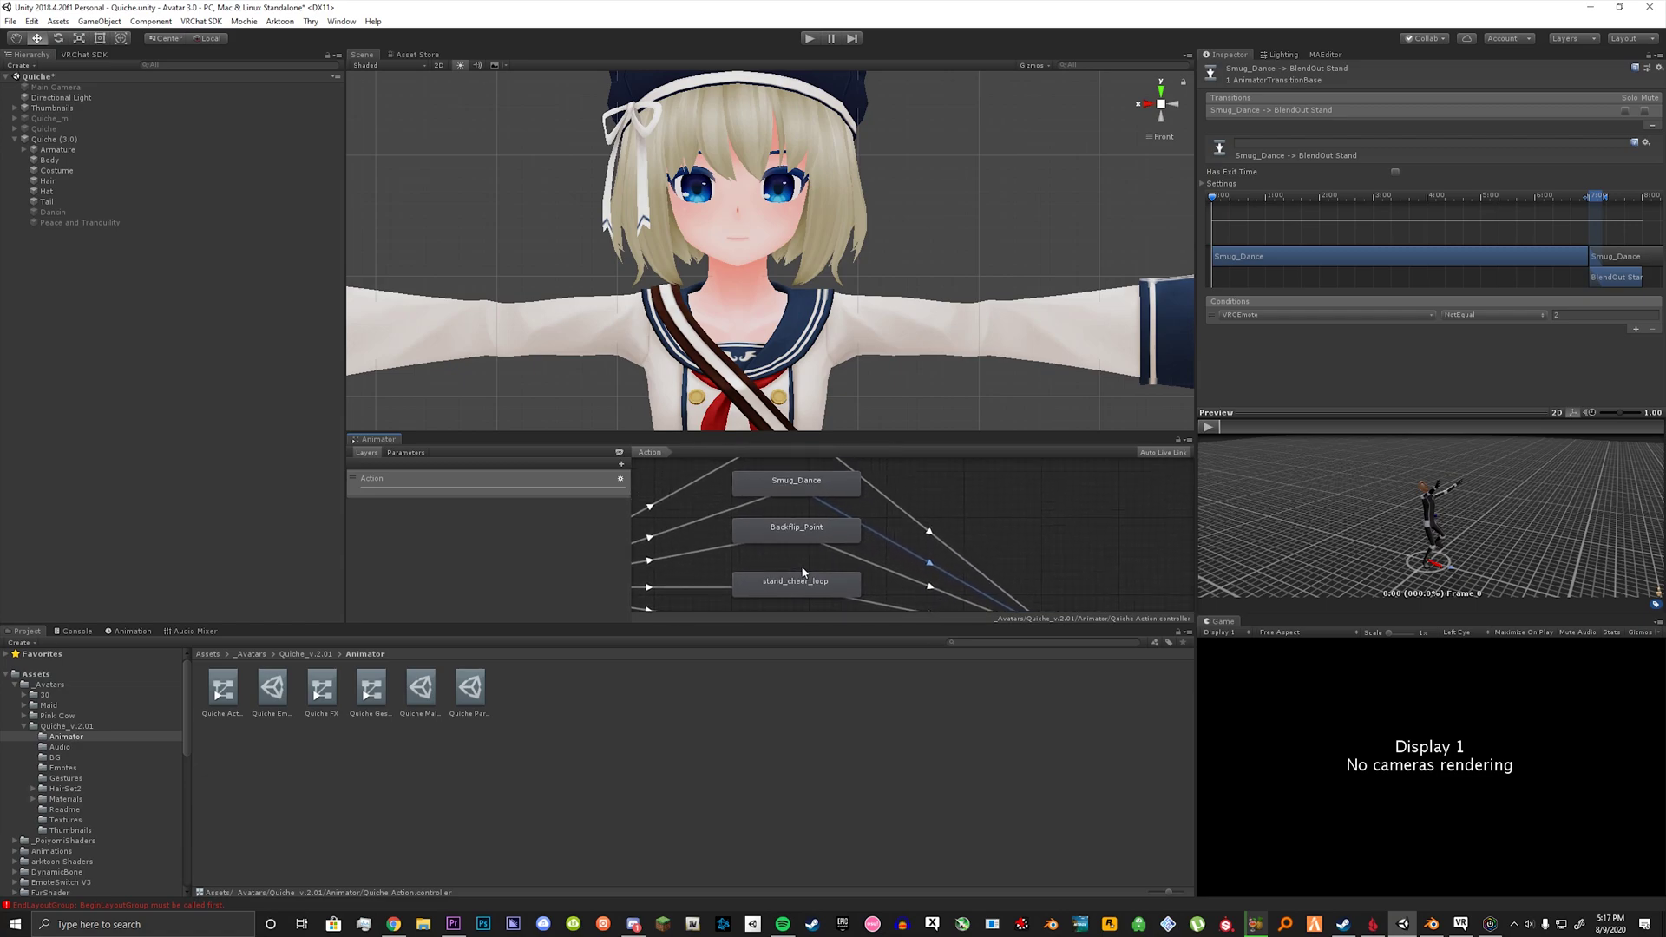
# Step: Inspect Backflip_Point's exit-time transition to BlendOut Stand, then select the Quiche (3.0) avatar
pyautogui.click(853, 514)
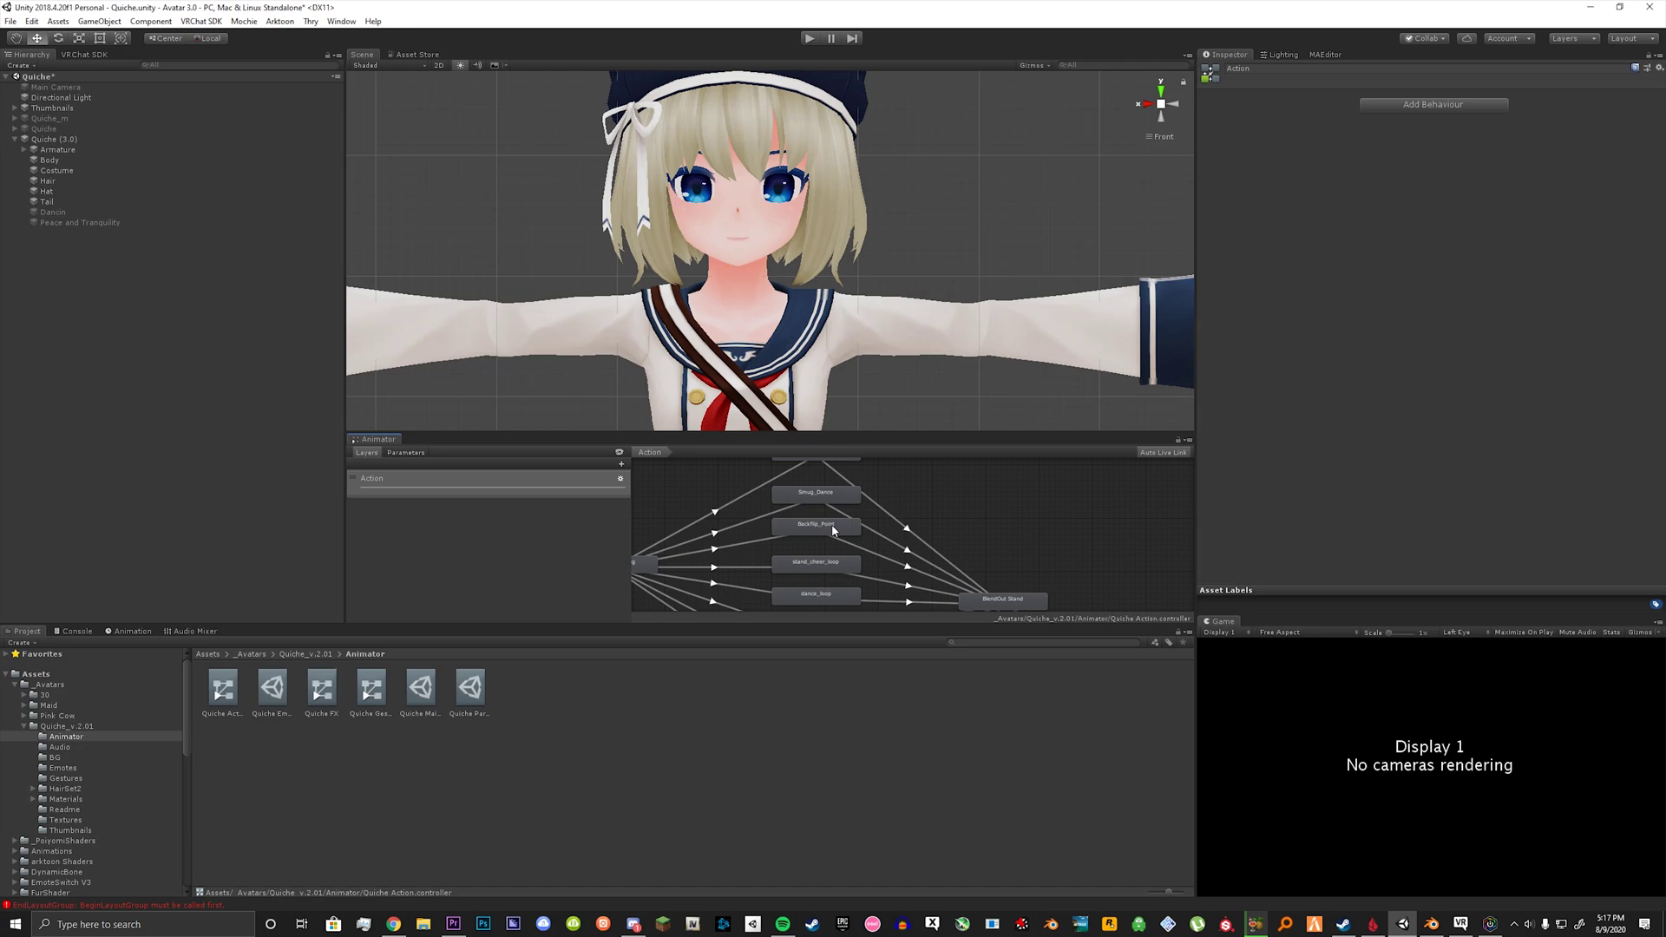
pyautogui.click(833, 527)
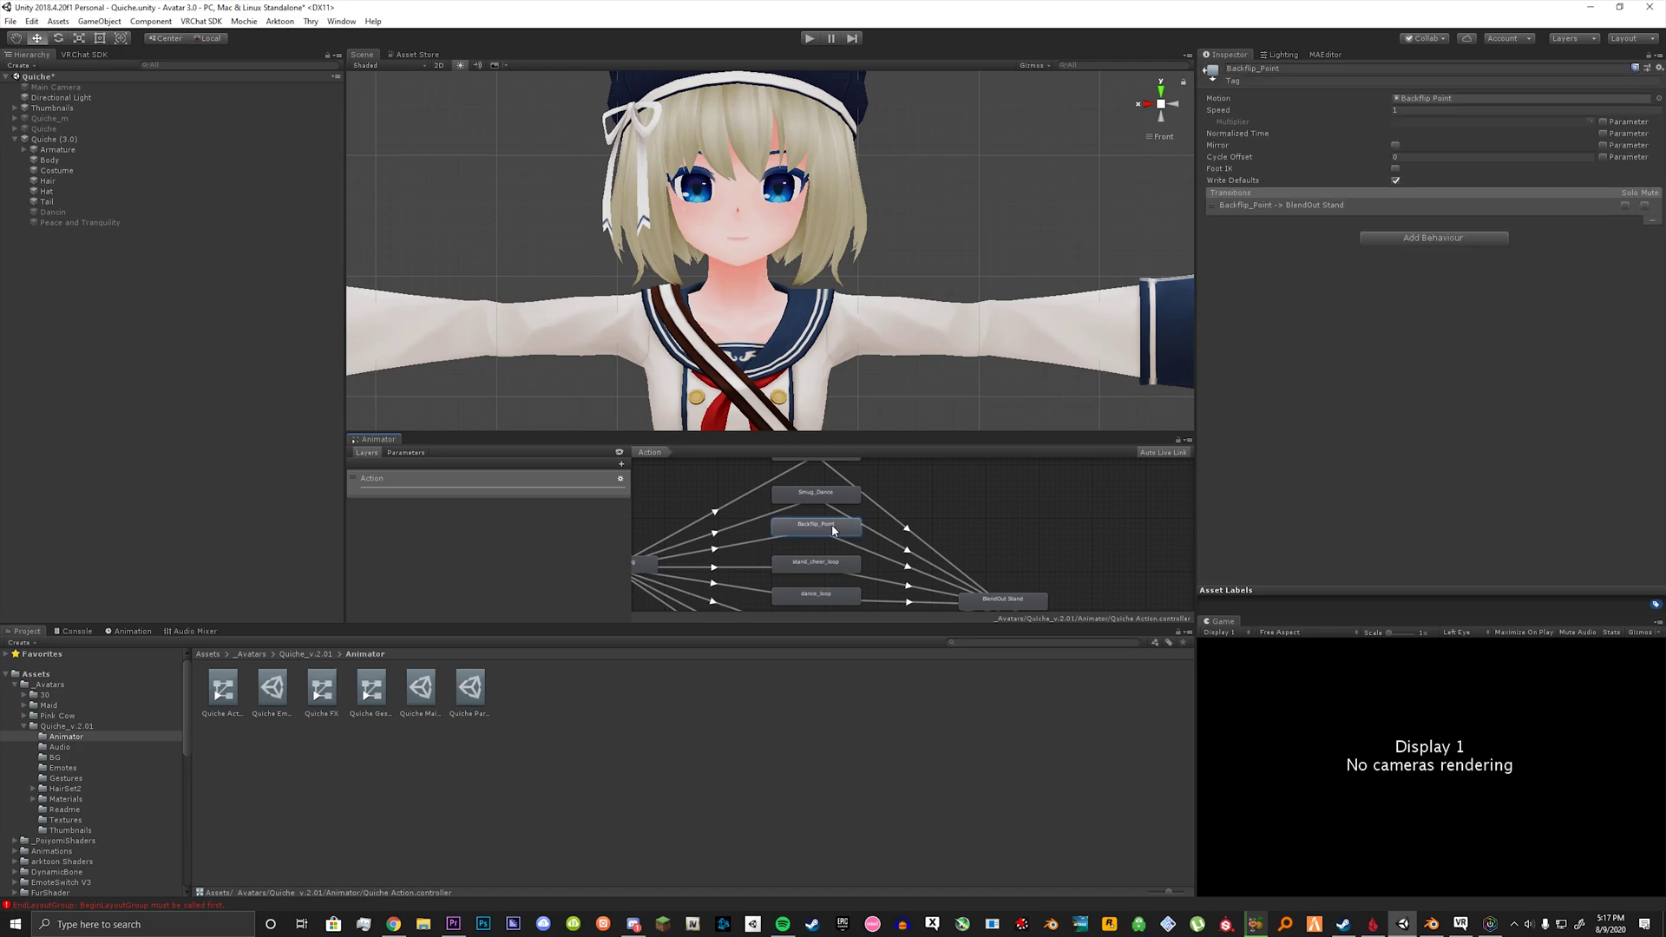
pyautogui.click(871, 550)
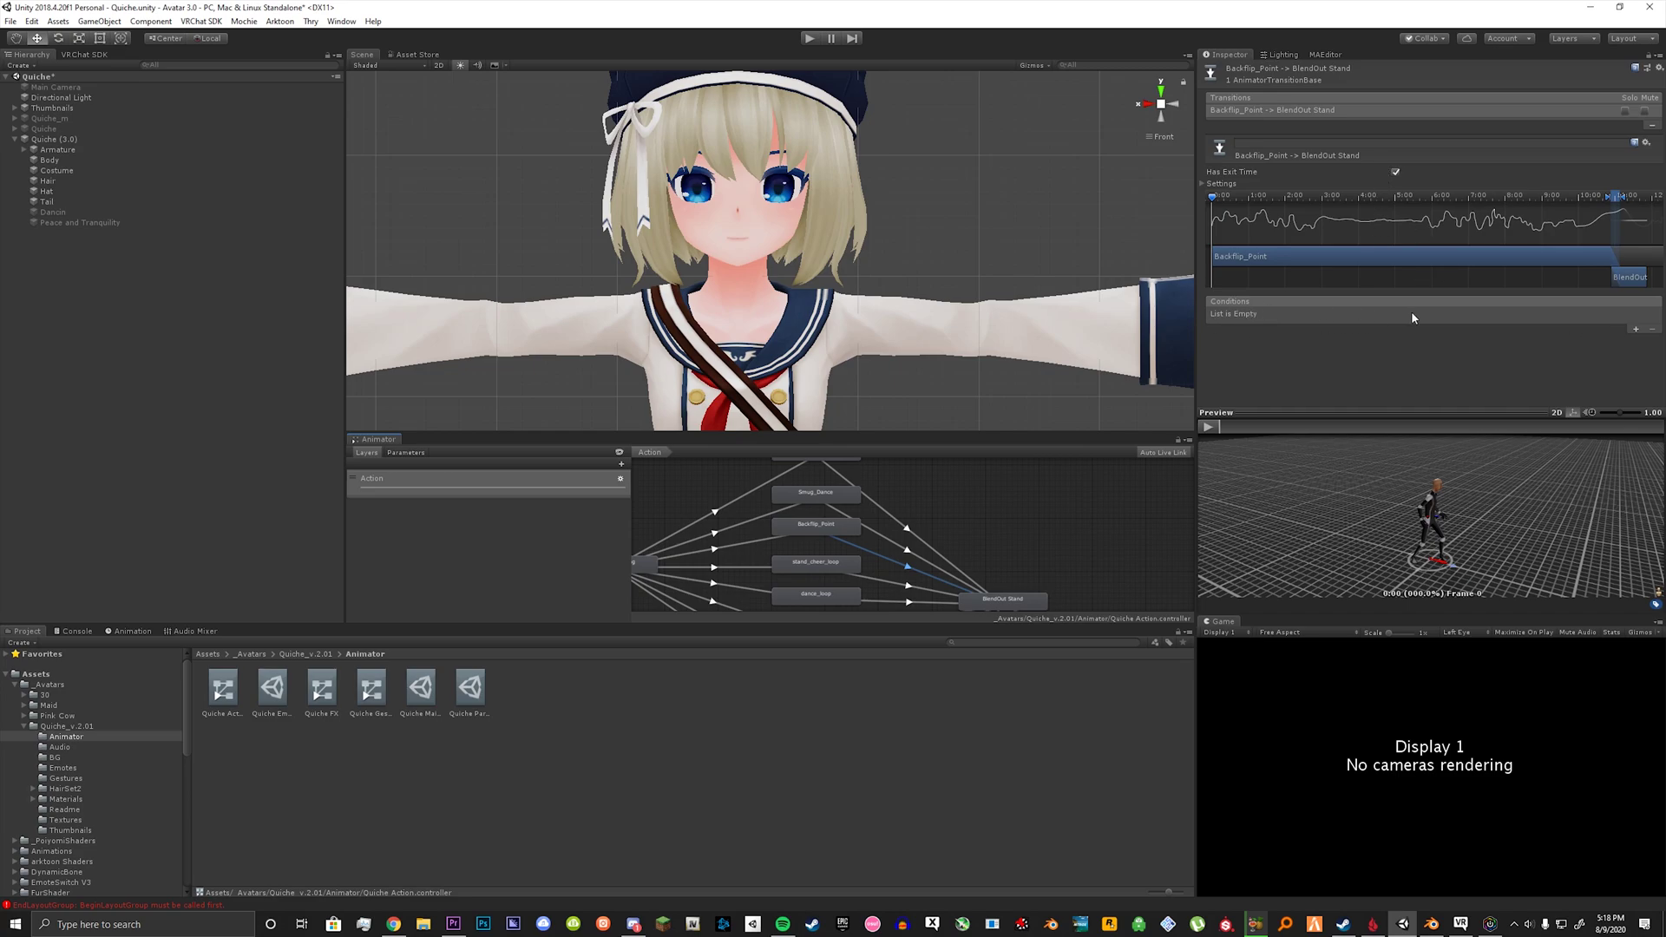
pyautogui.moveTo(971, 521); pyautogui.dragTo(991, 544, button='middle')
pyautogui.scroll(3, 991, 544)
pyautogui.scroll(-1, 992, 544)
pyautogui.scroll(-2, 993, 544)
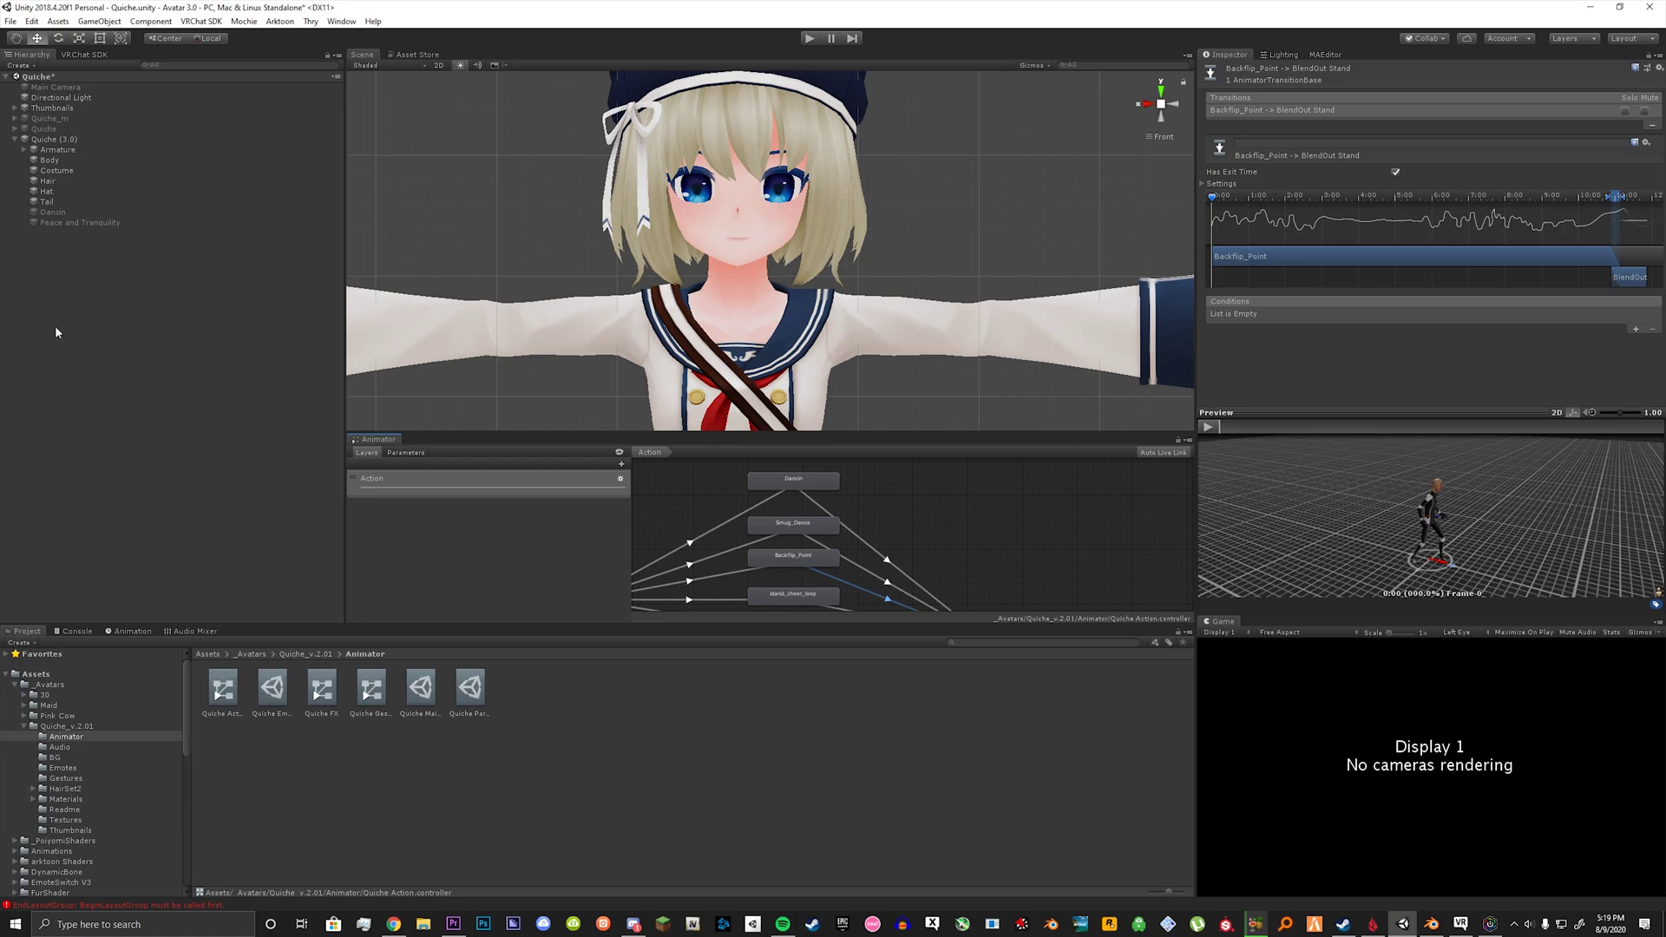
pyautogui.click(52, 139)
# Step: Build & Test the Quiche (3.0) avatar in the VRChat SDK Builder and dismiss the confirmation
pyautogui.scroll(-2, 1388, 400)
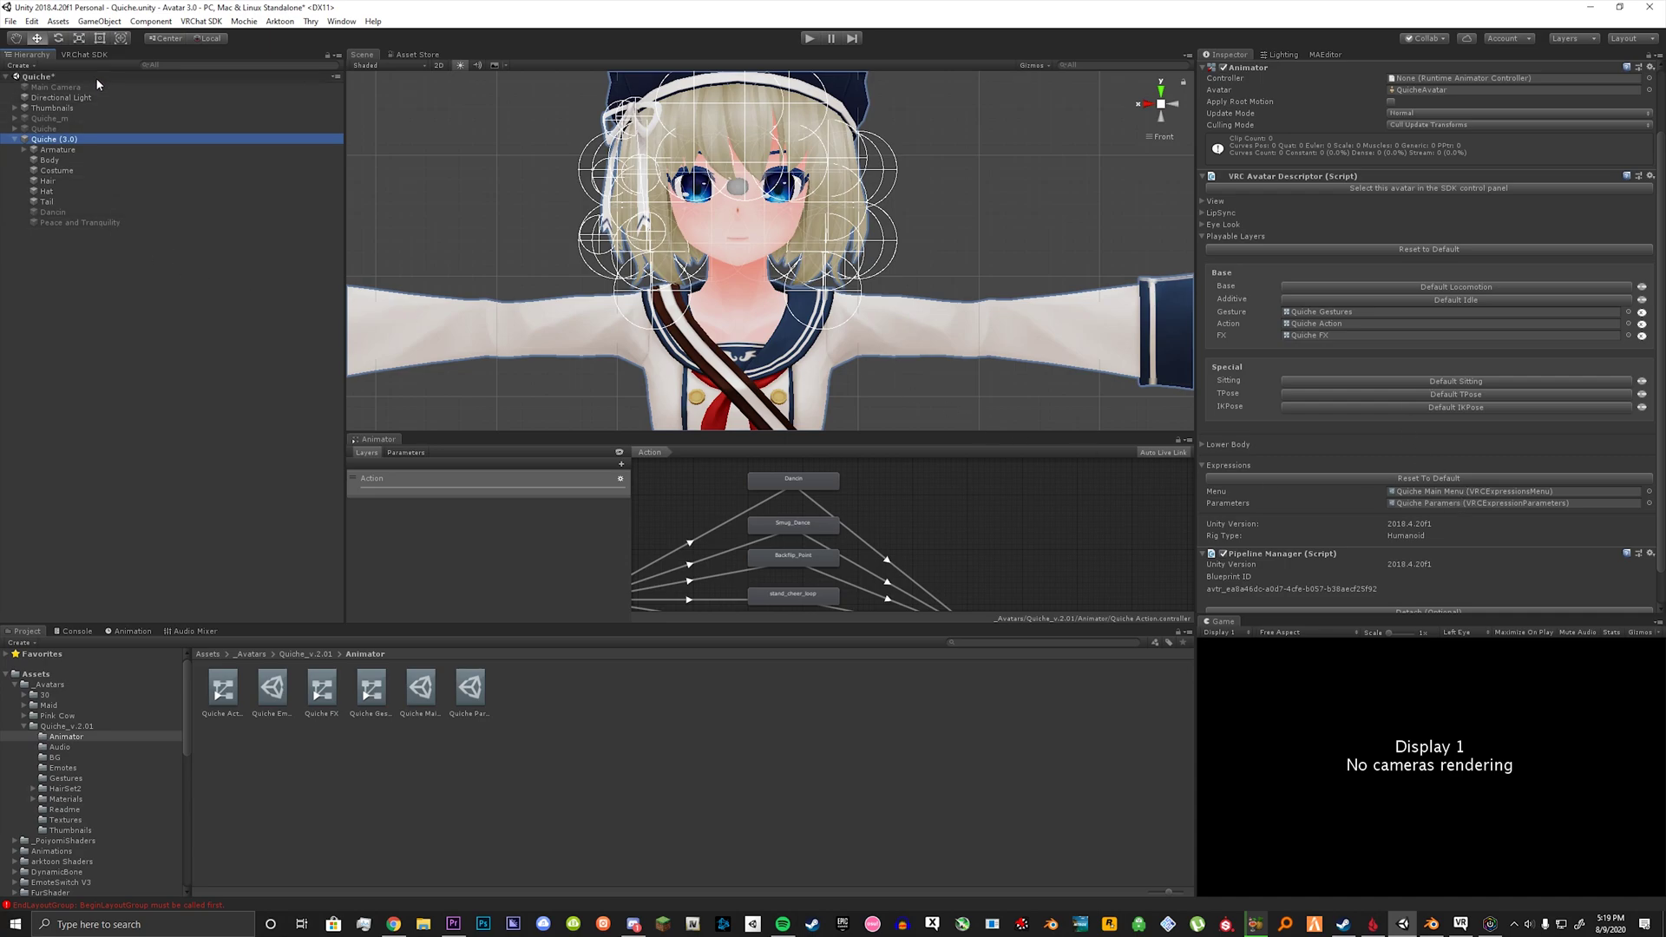
pyautogui.click(87, 53)
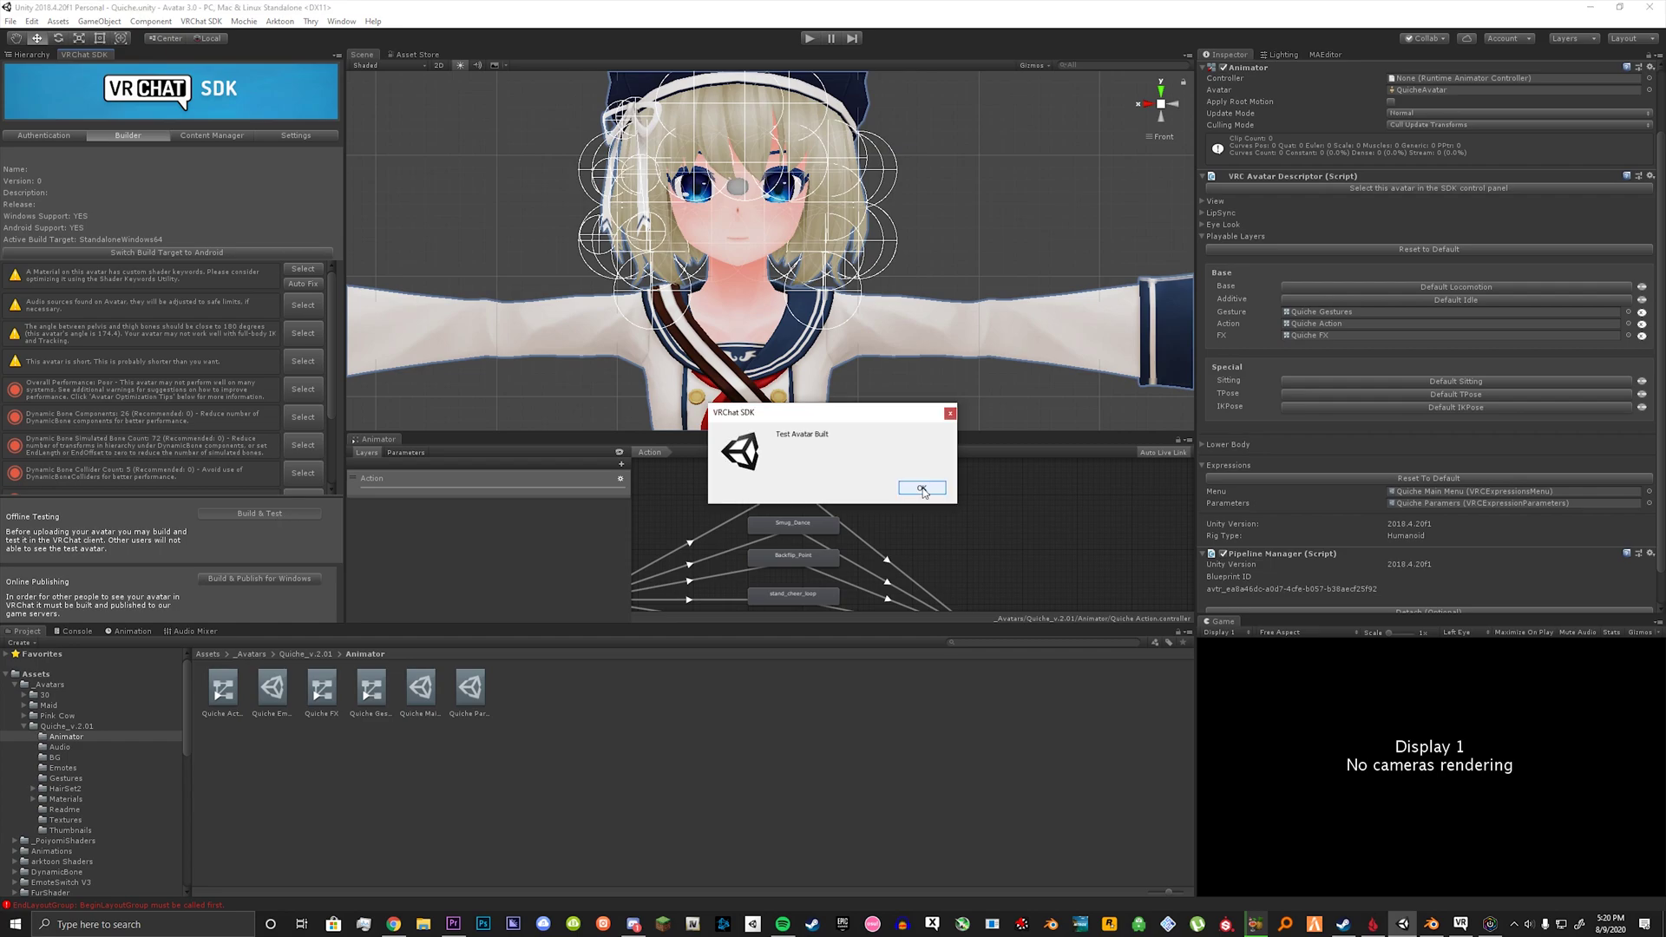
pyautogui.click(921, 490)
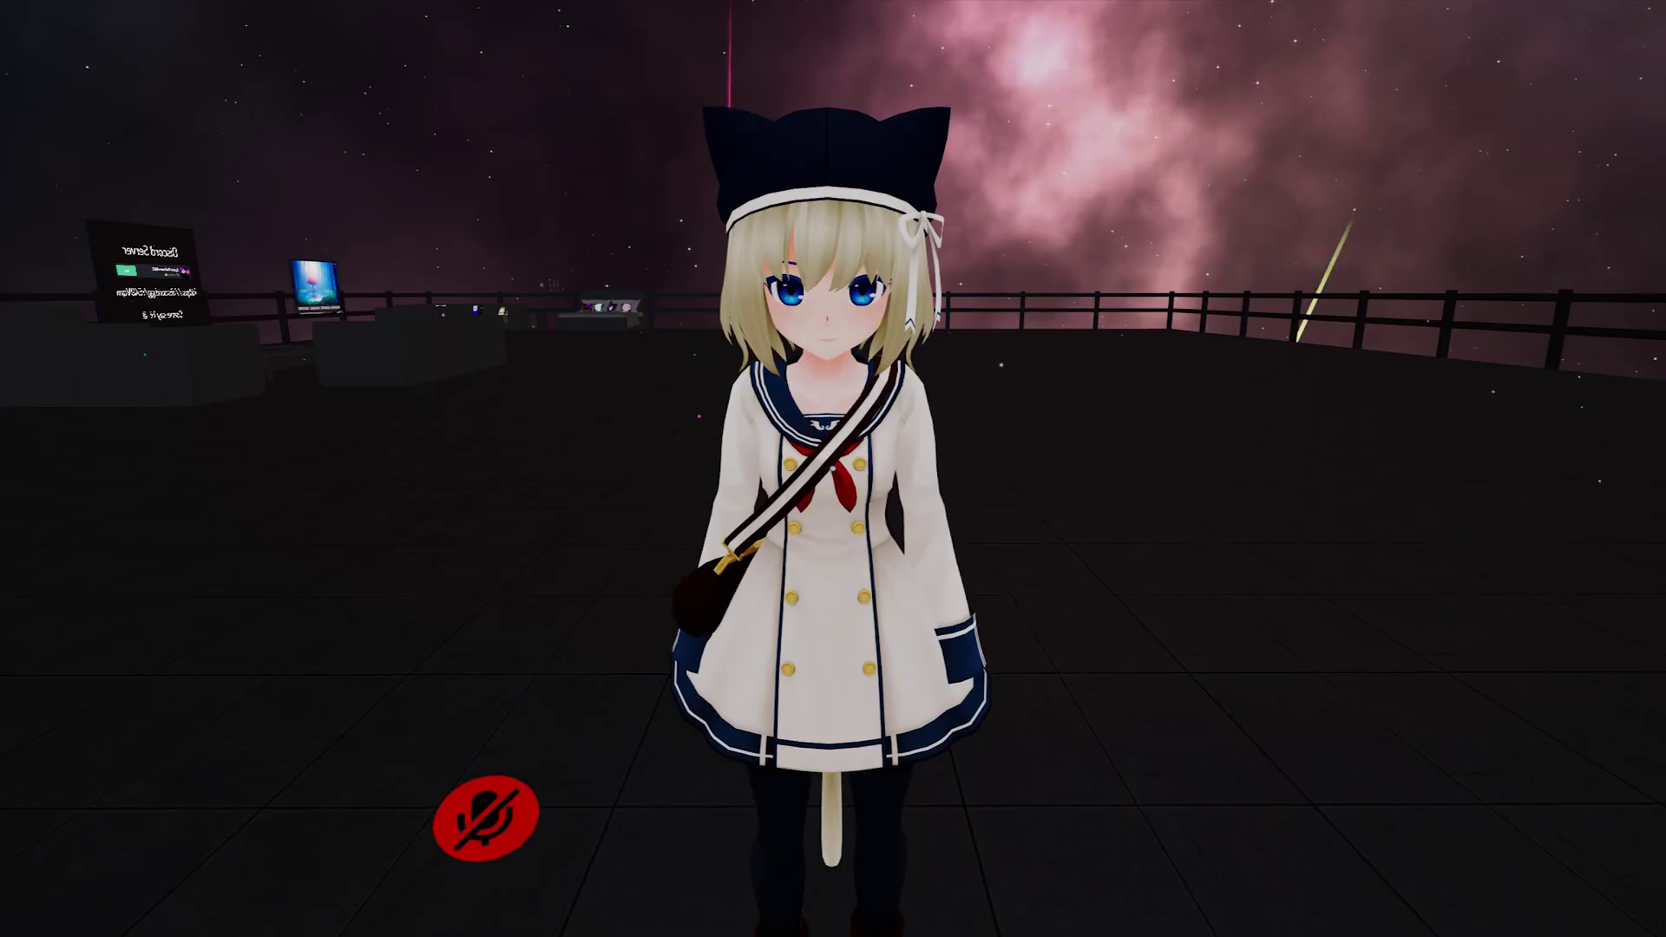
# Step: Change into the SDK: Quiche (3.0) avatar from the Avatars menu and walk toward the mirror
pyautogui.press('Escape')
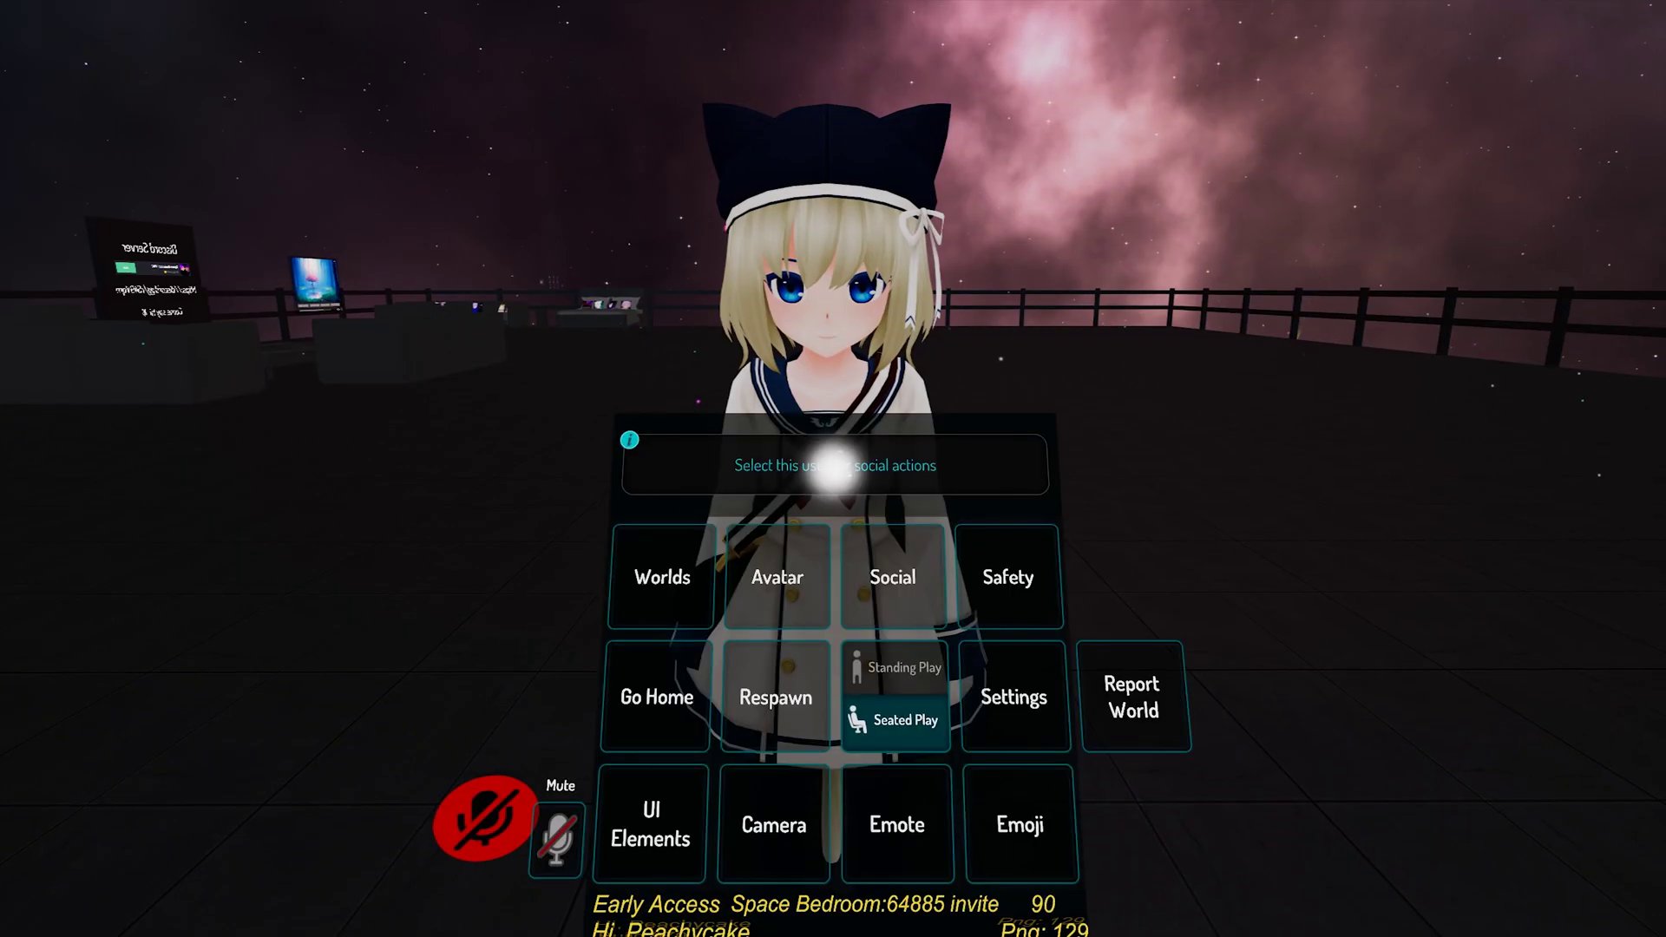
pyautogui.click(833, 469)
pyautogui.scroll(-5, 819, 473)
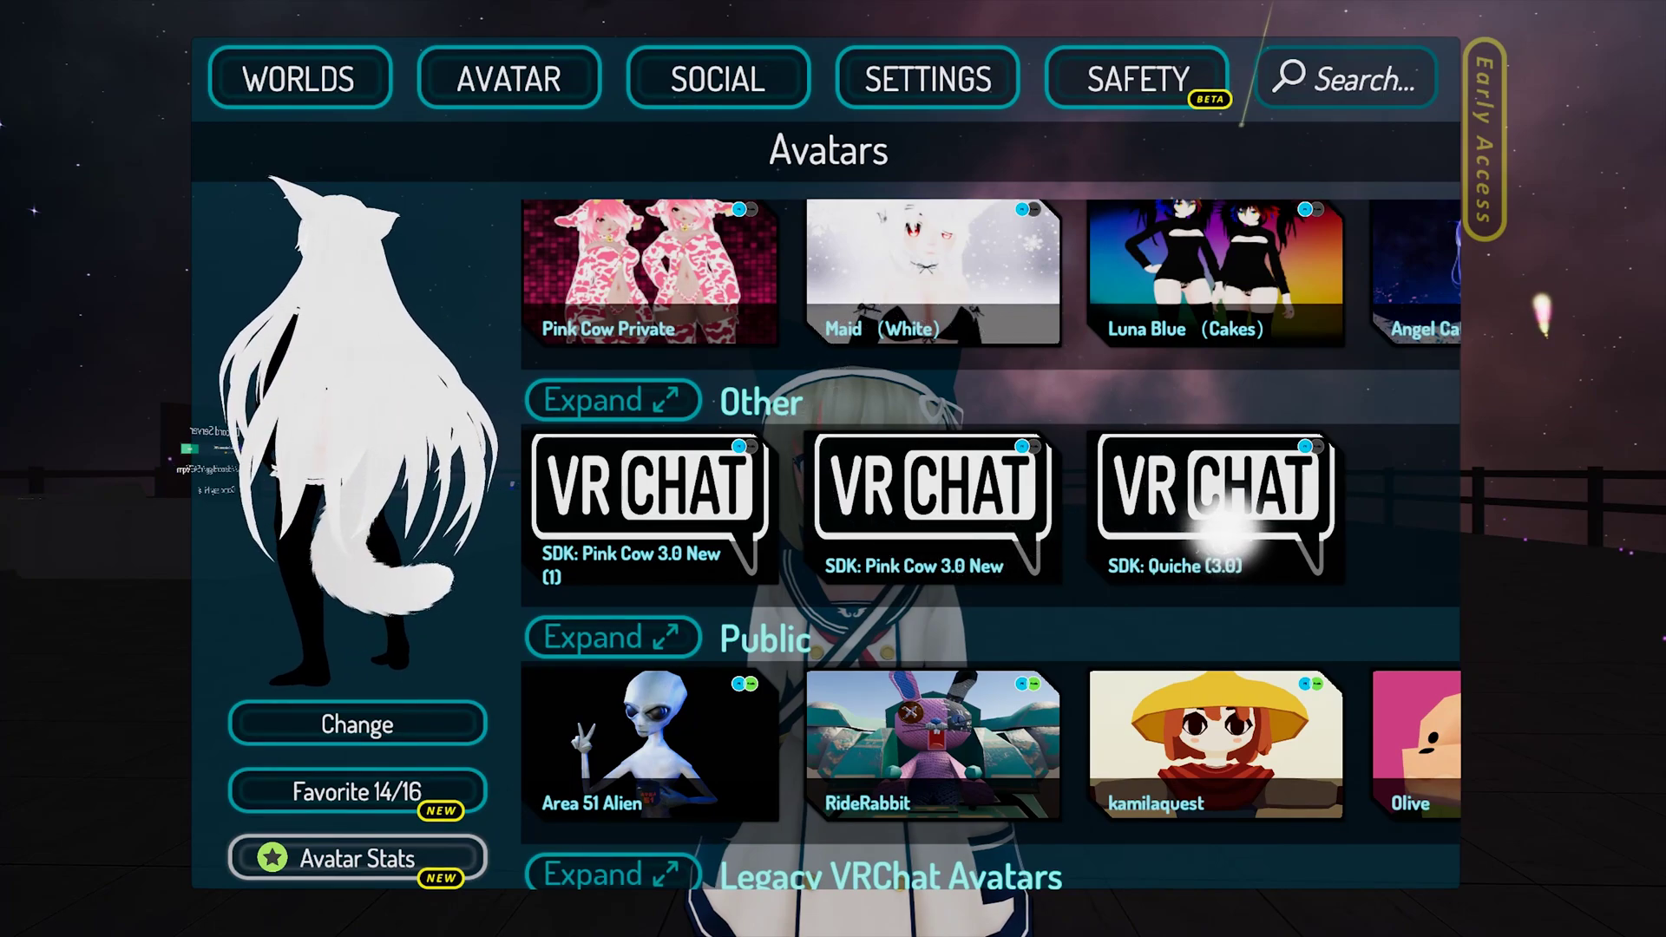
pyautogui.click(357, 724)
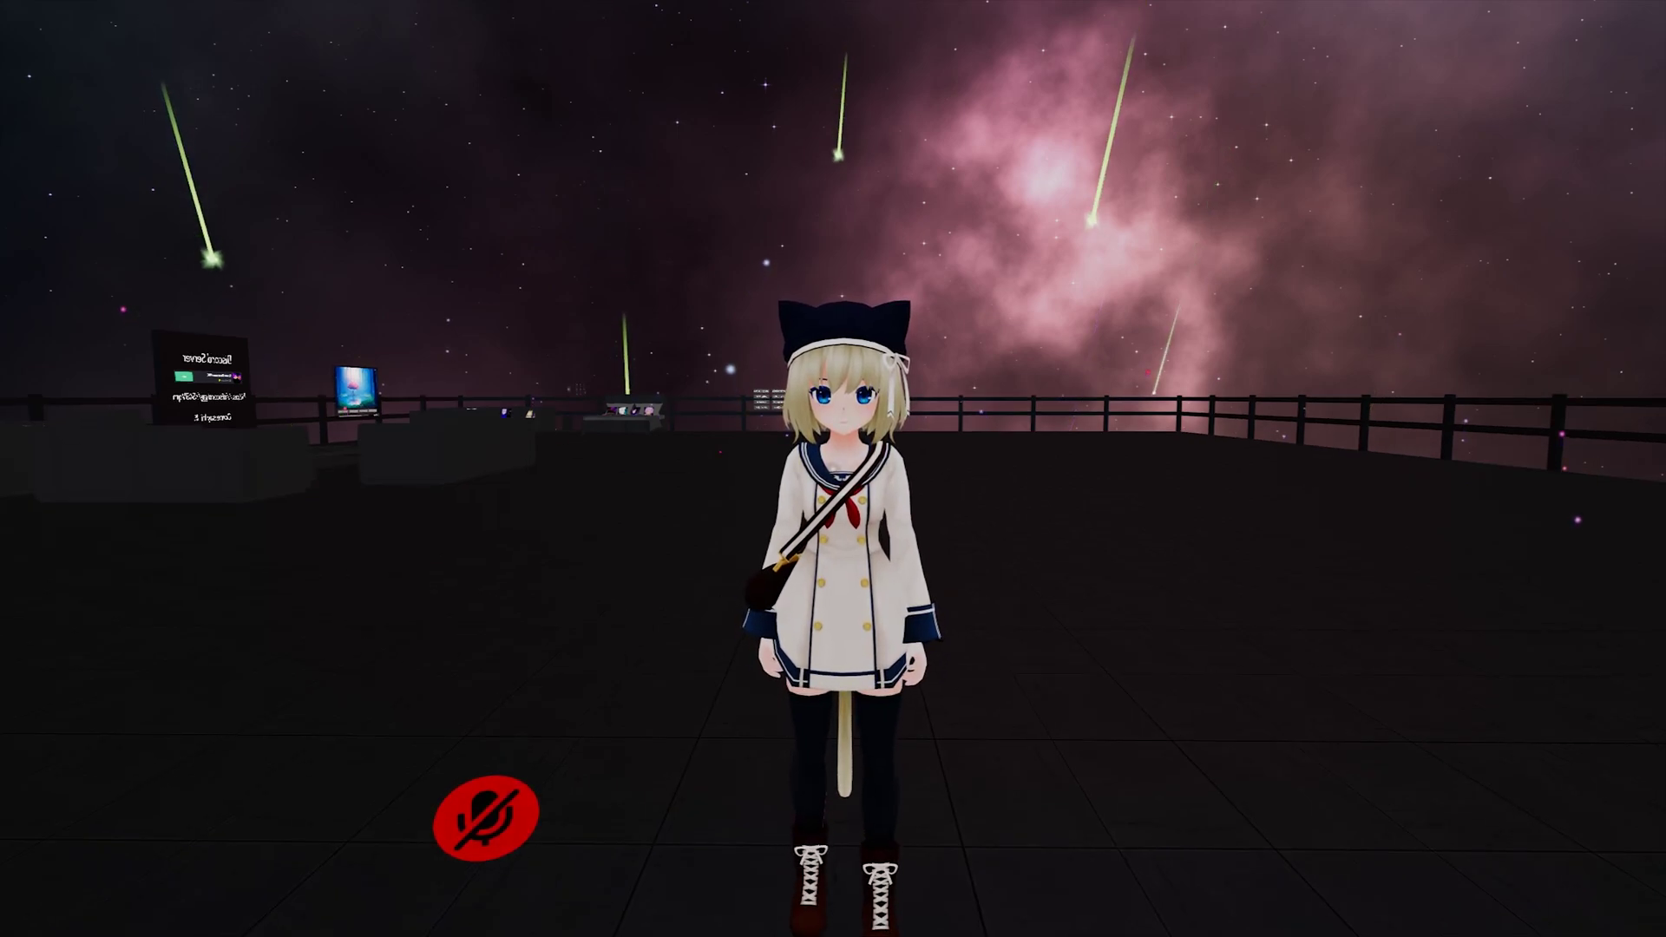
pyautogui.press('w')
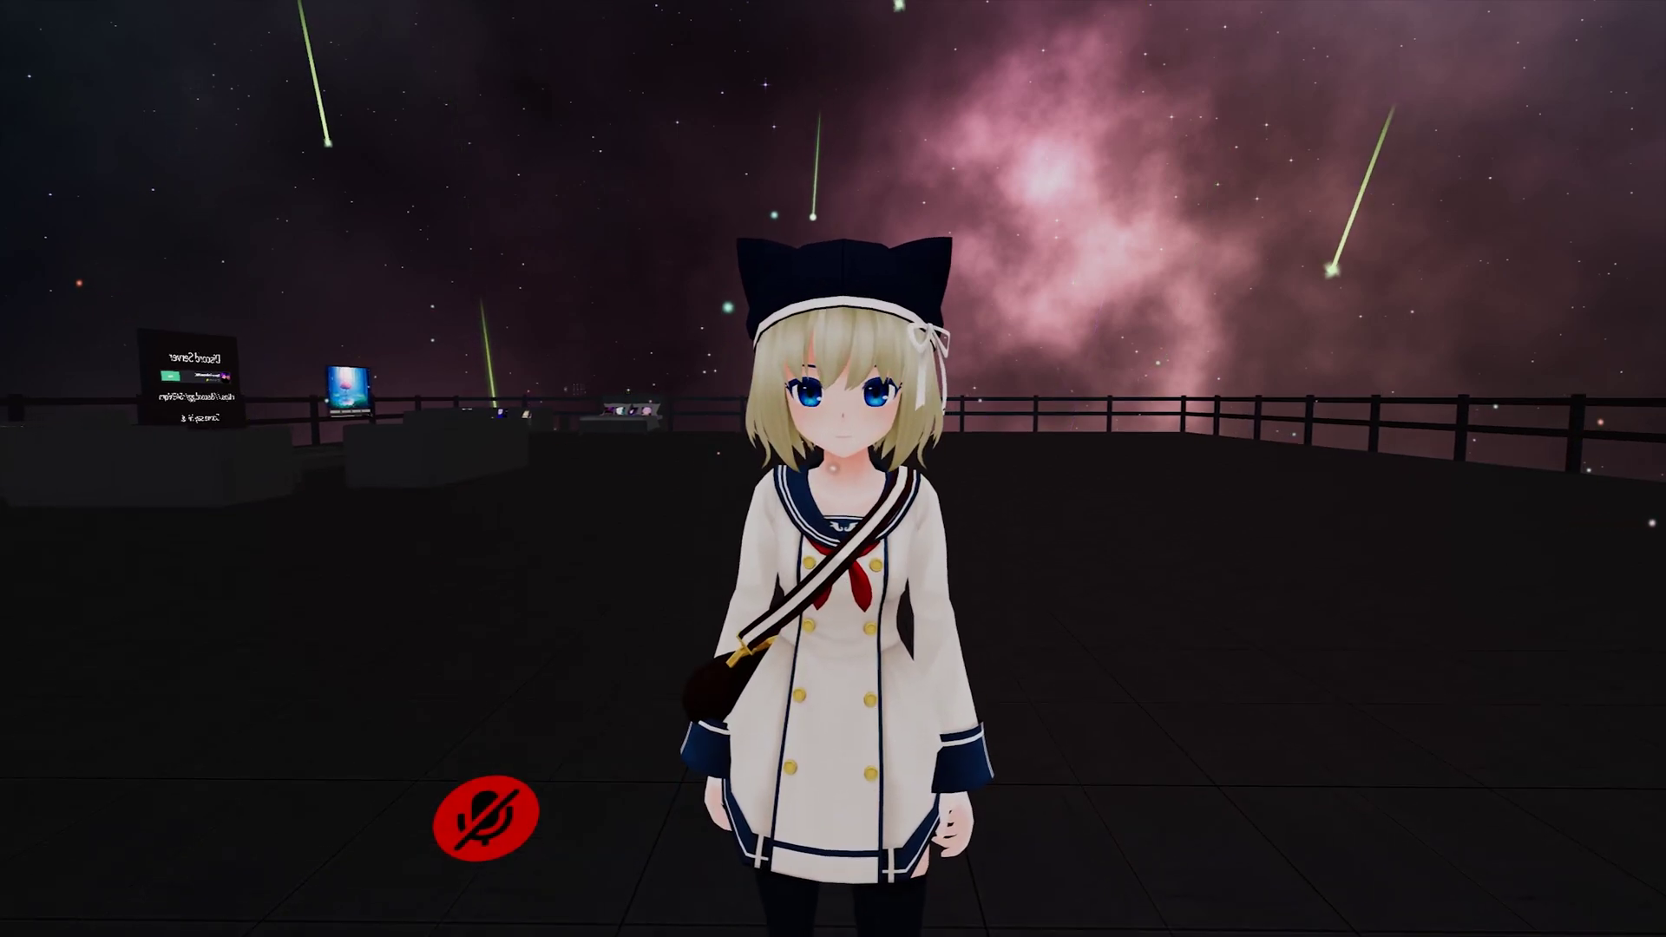
pyautogui.press('r')
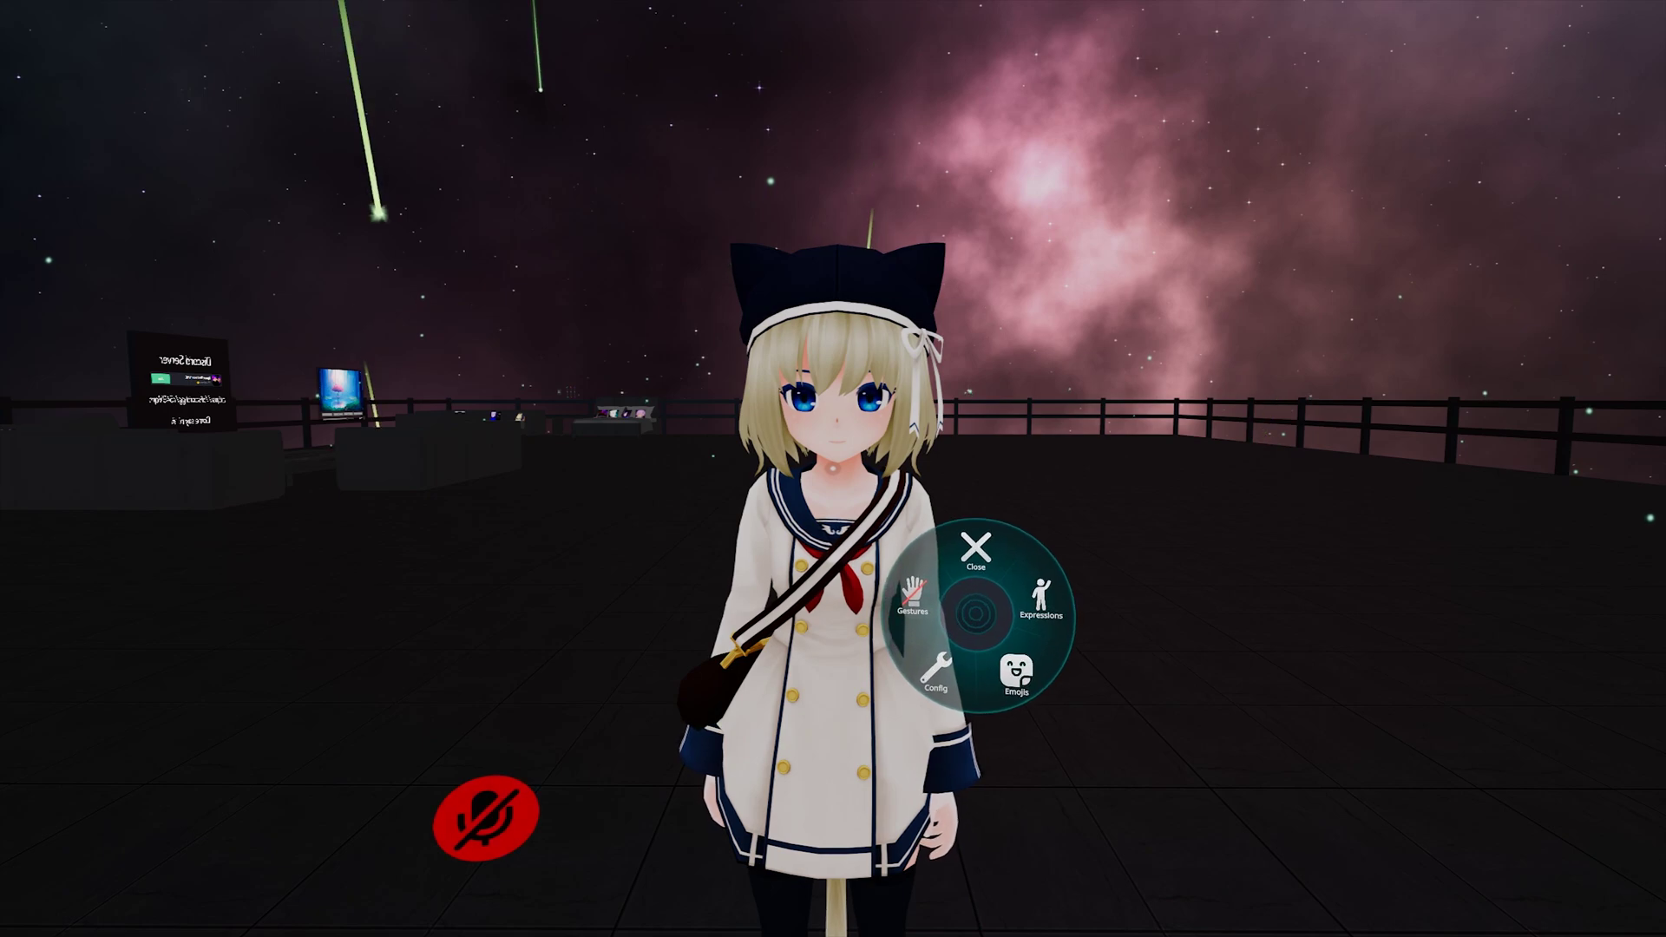
pyautogui.click(1003, 609)
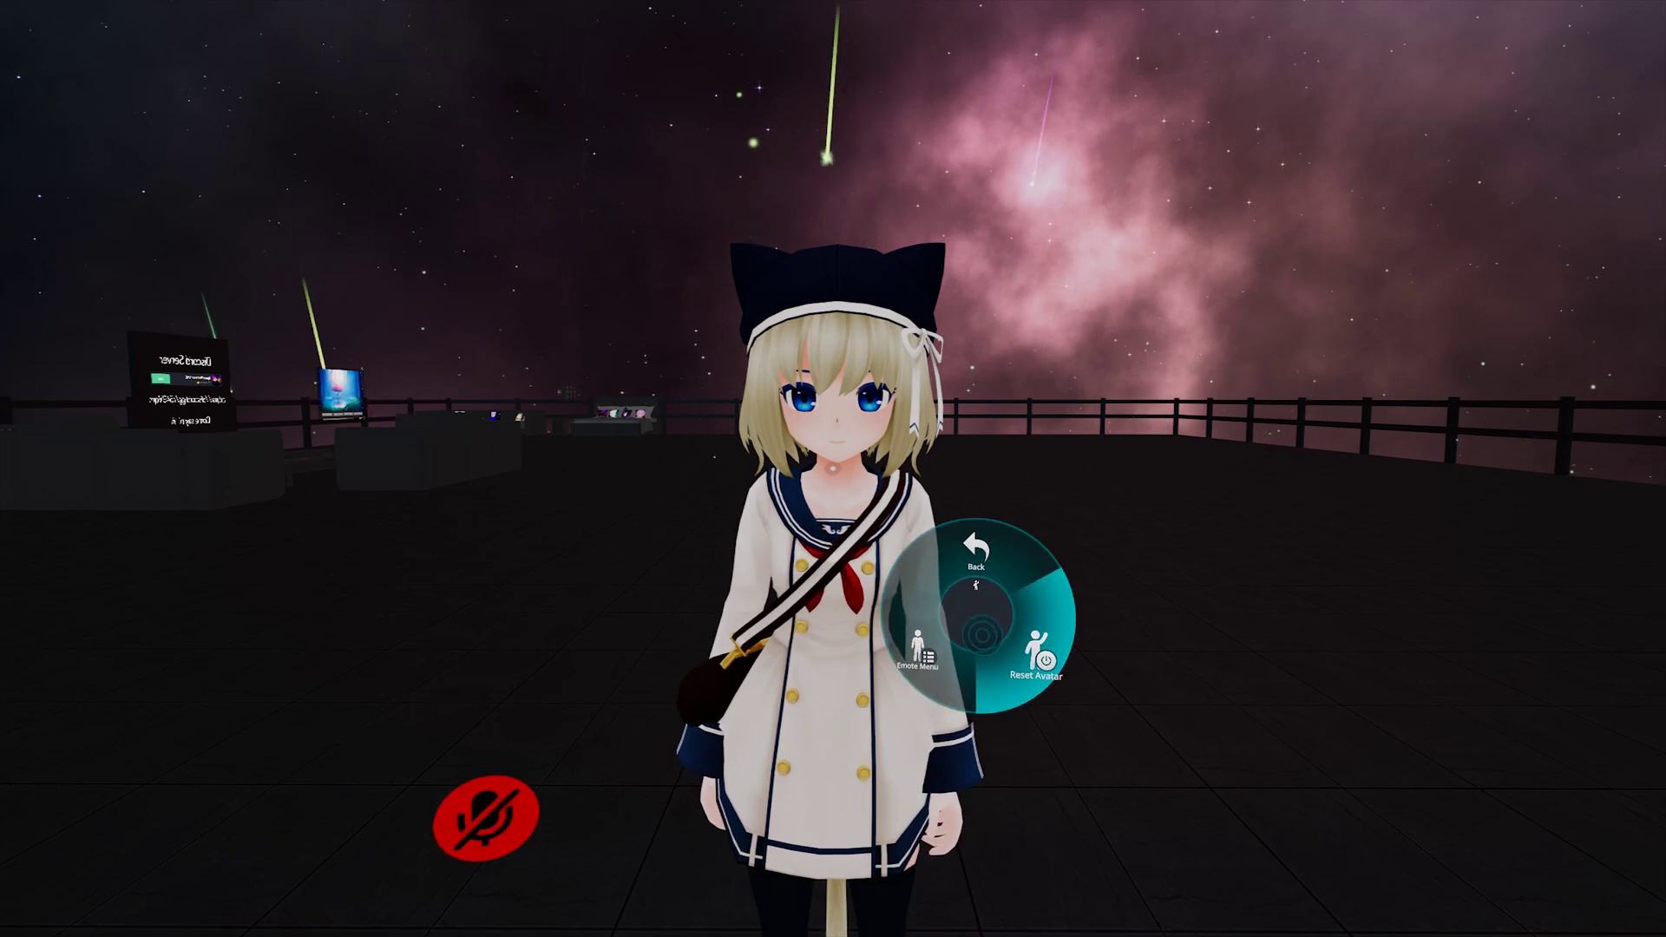
pyautogui.click(963, 634)
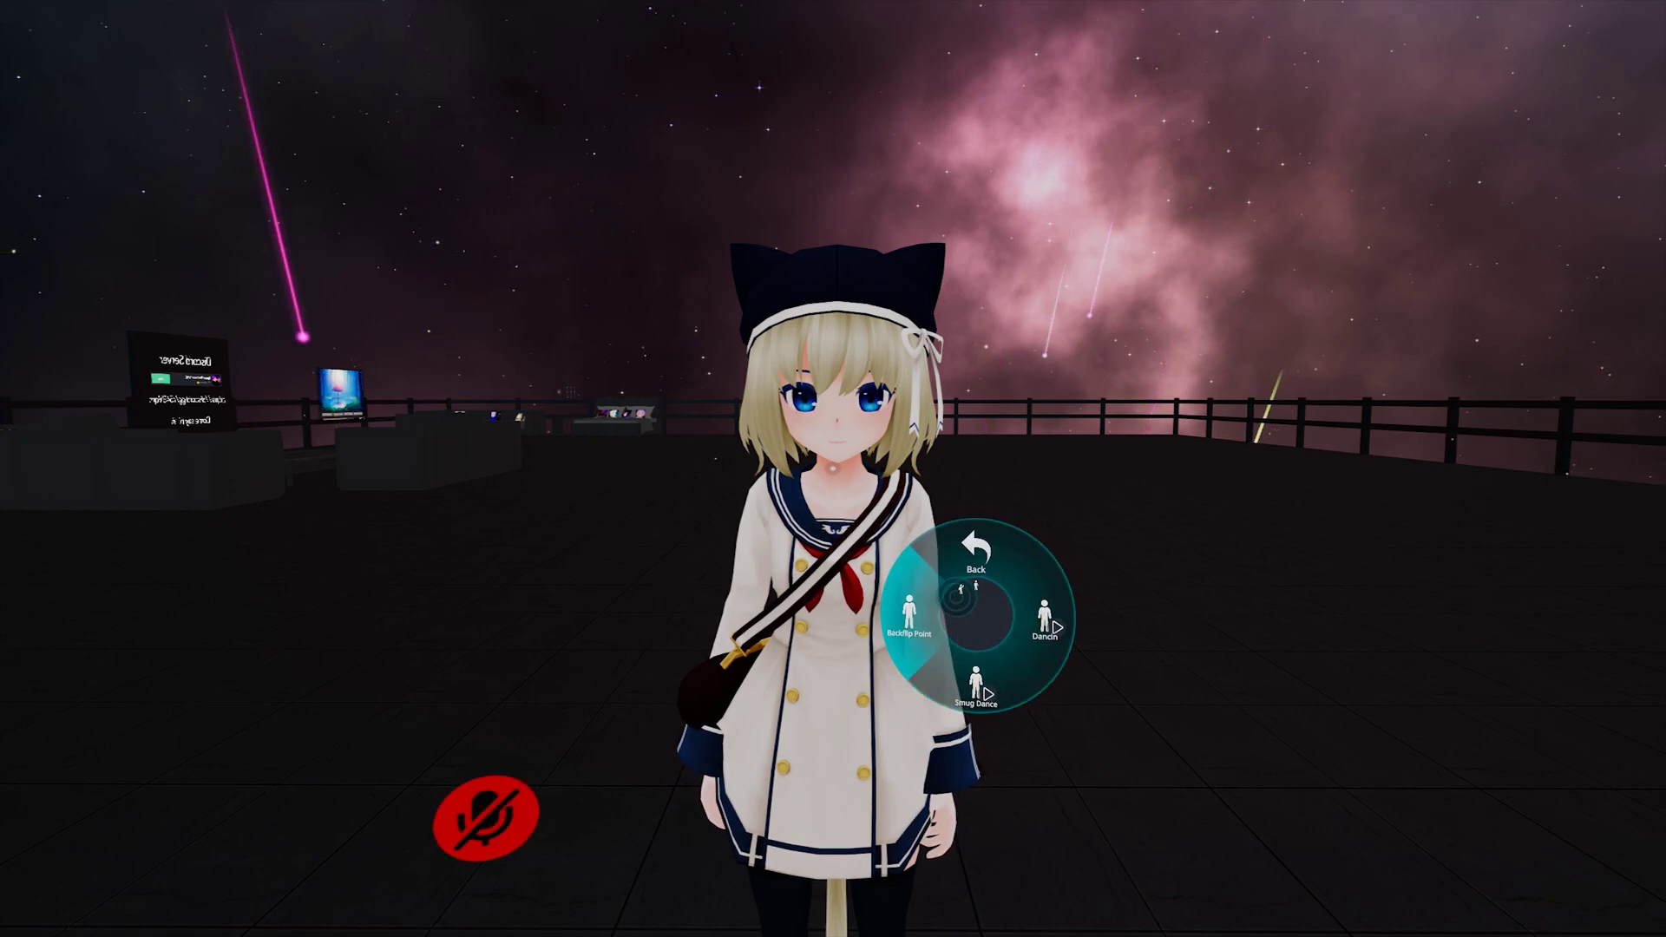
pyautogui.press('s')
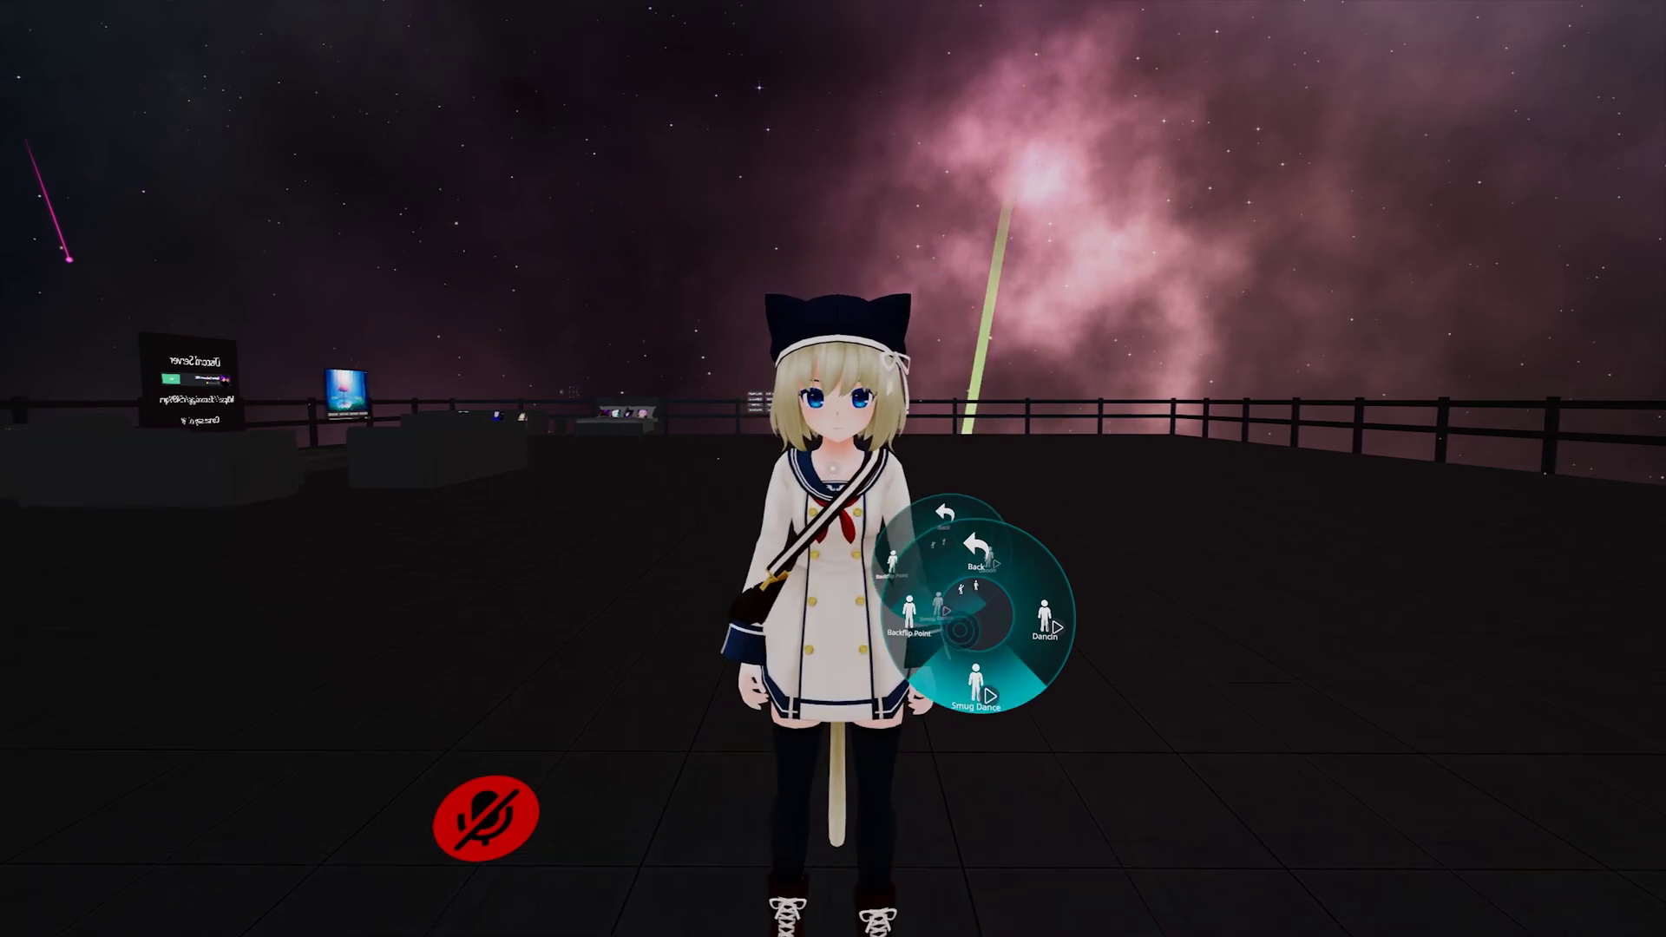
pyautogui.press('w')
pyautogui.press('s')
pyautogui.click(975, 685)
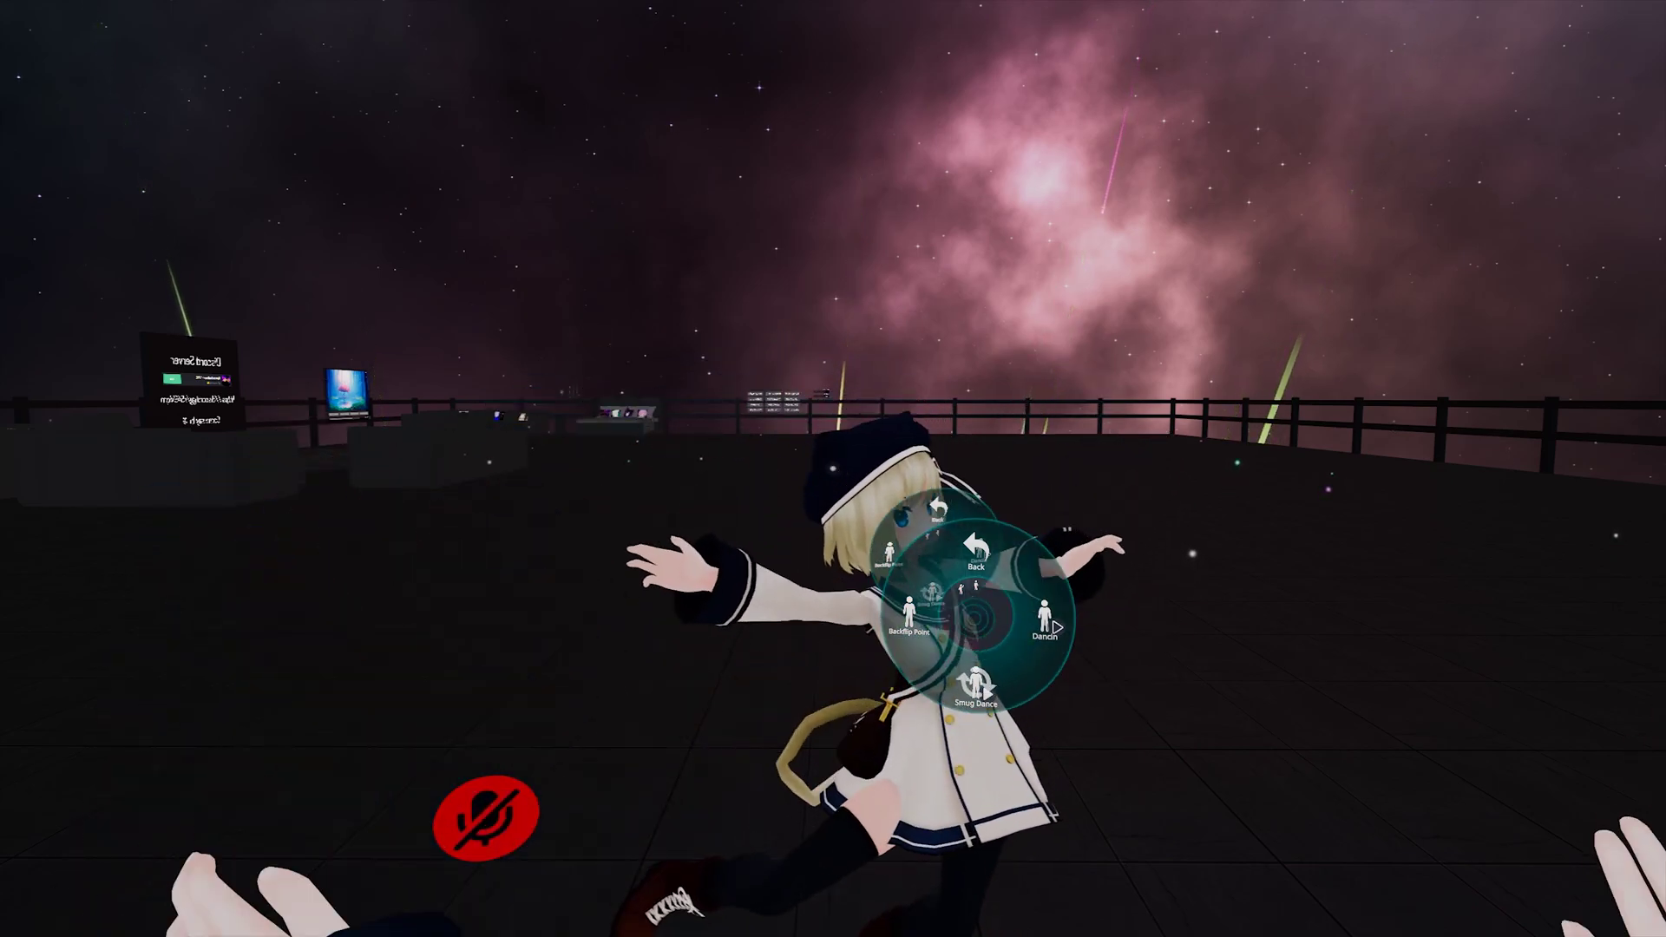
pyautogui.click(976, 683)
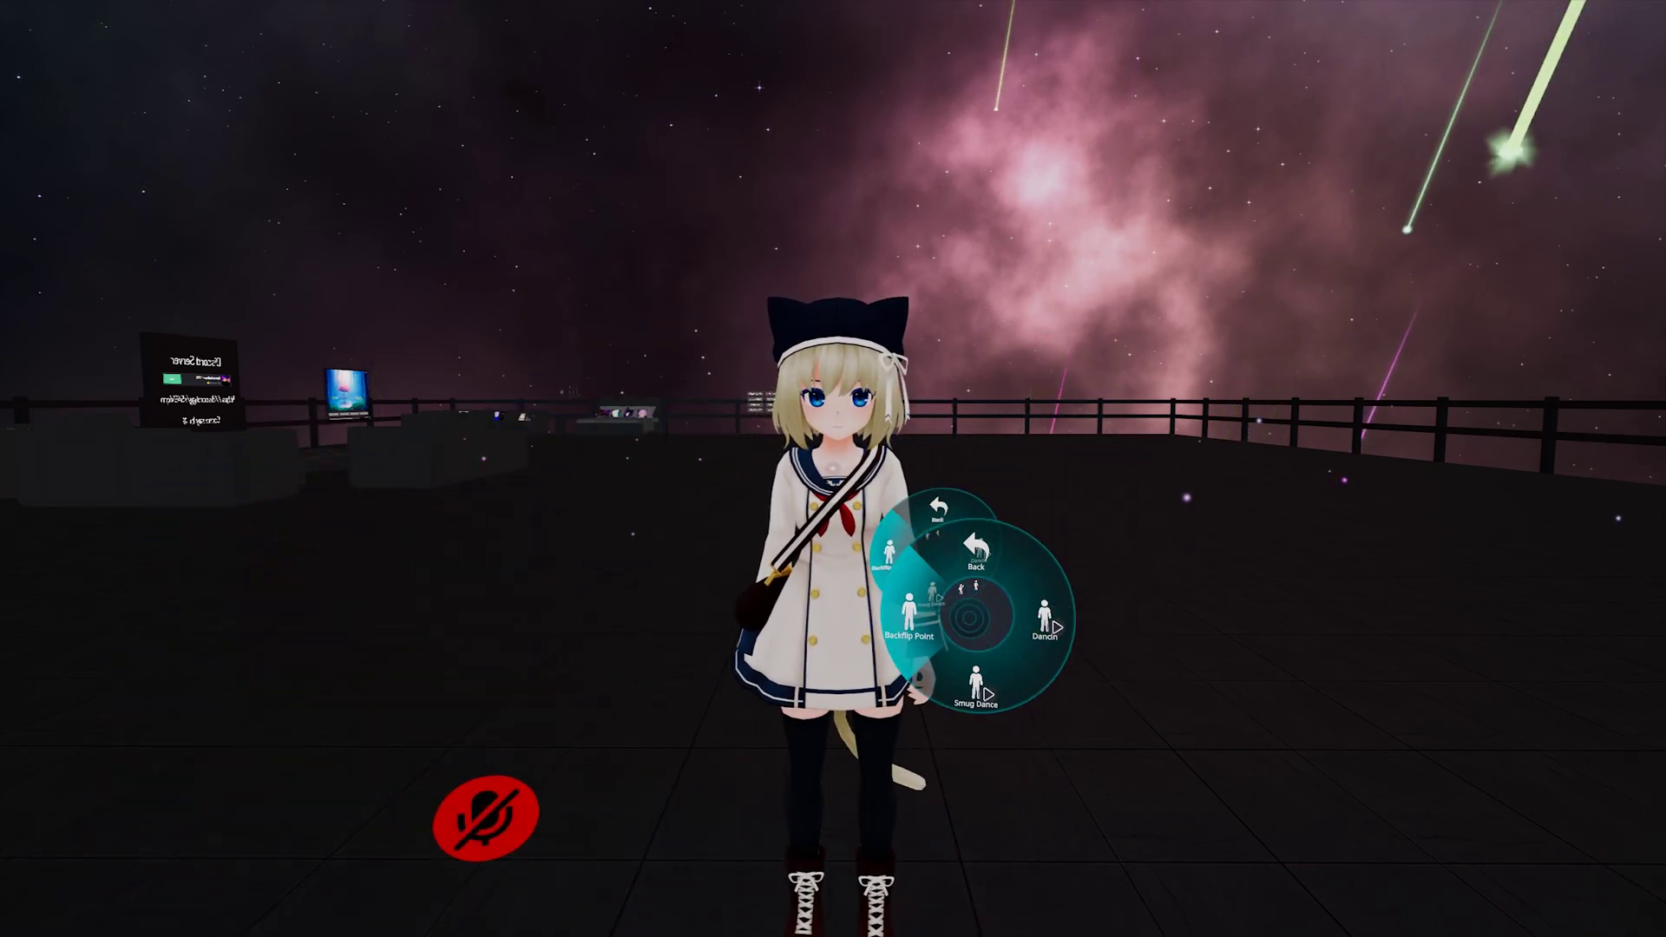
pyautogui.click(1043, 617)
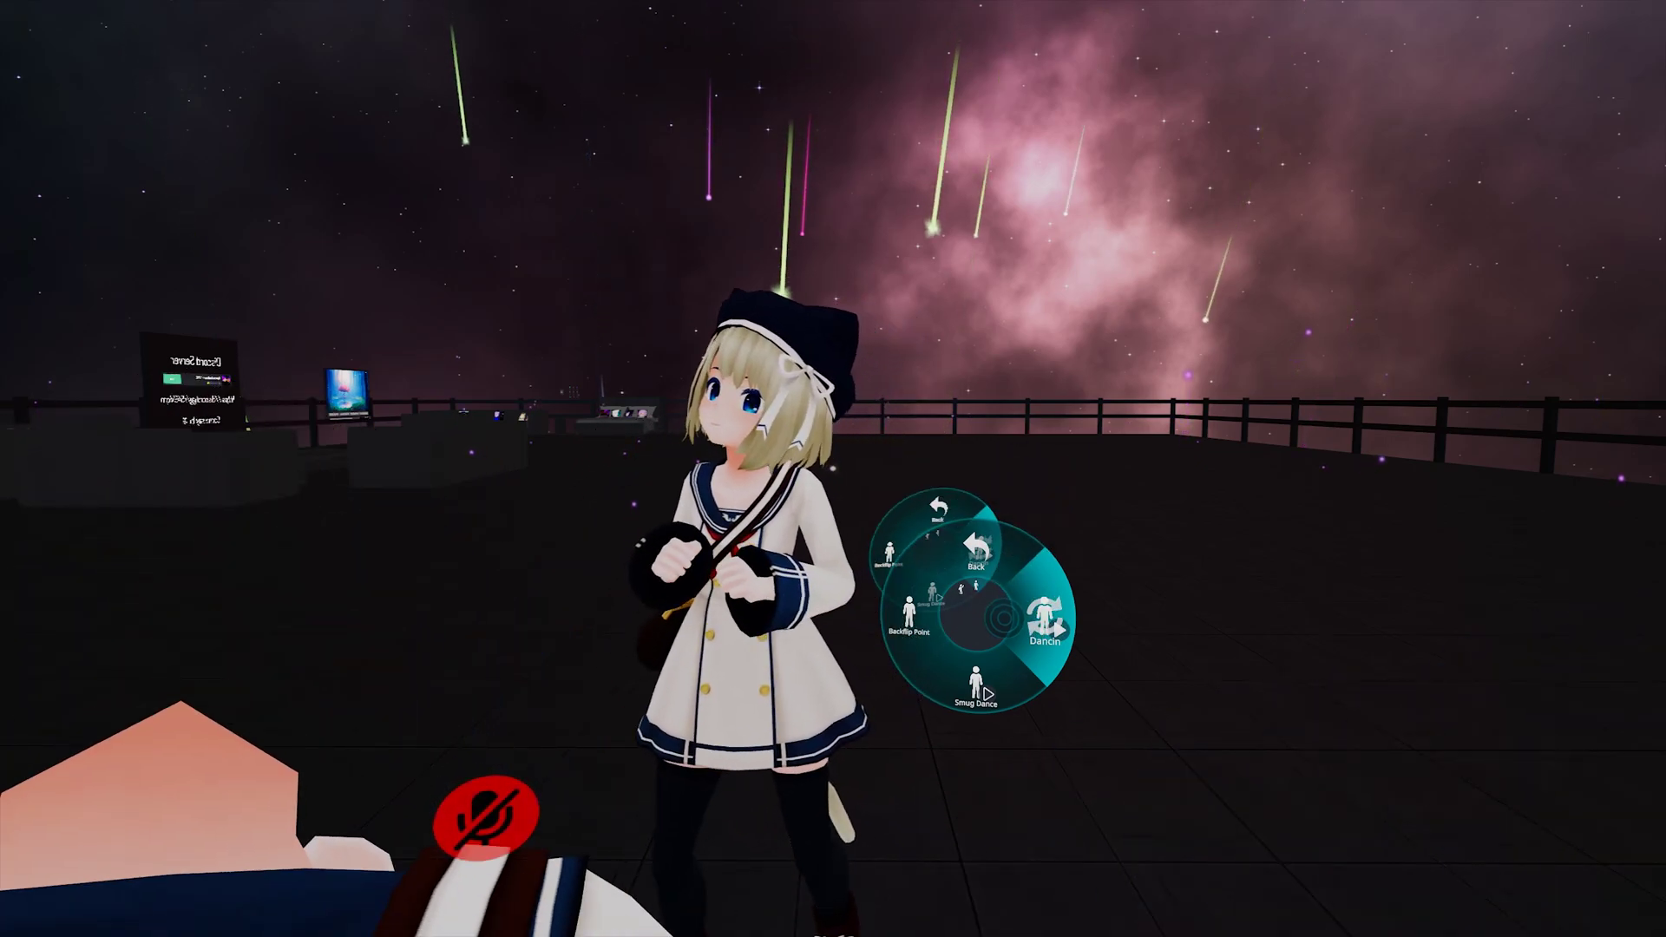
pyautogui.click(1004, 616)
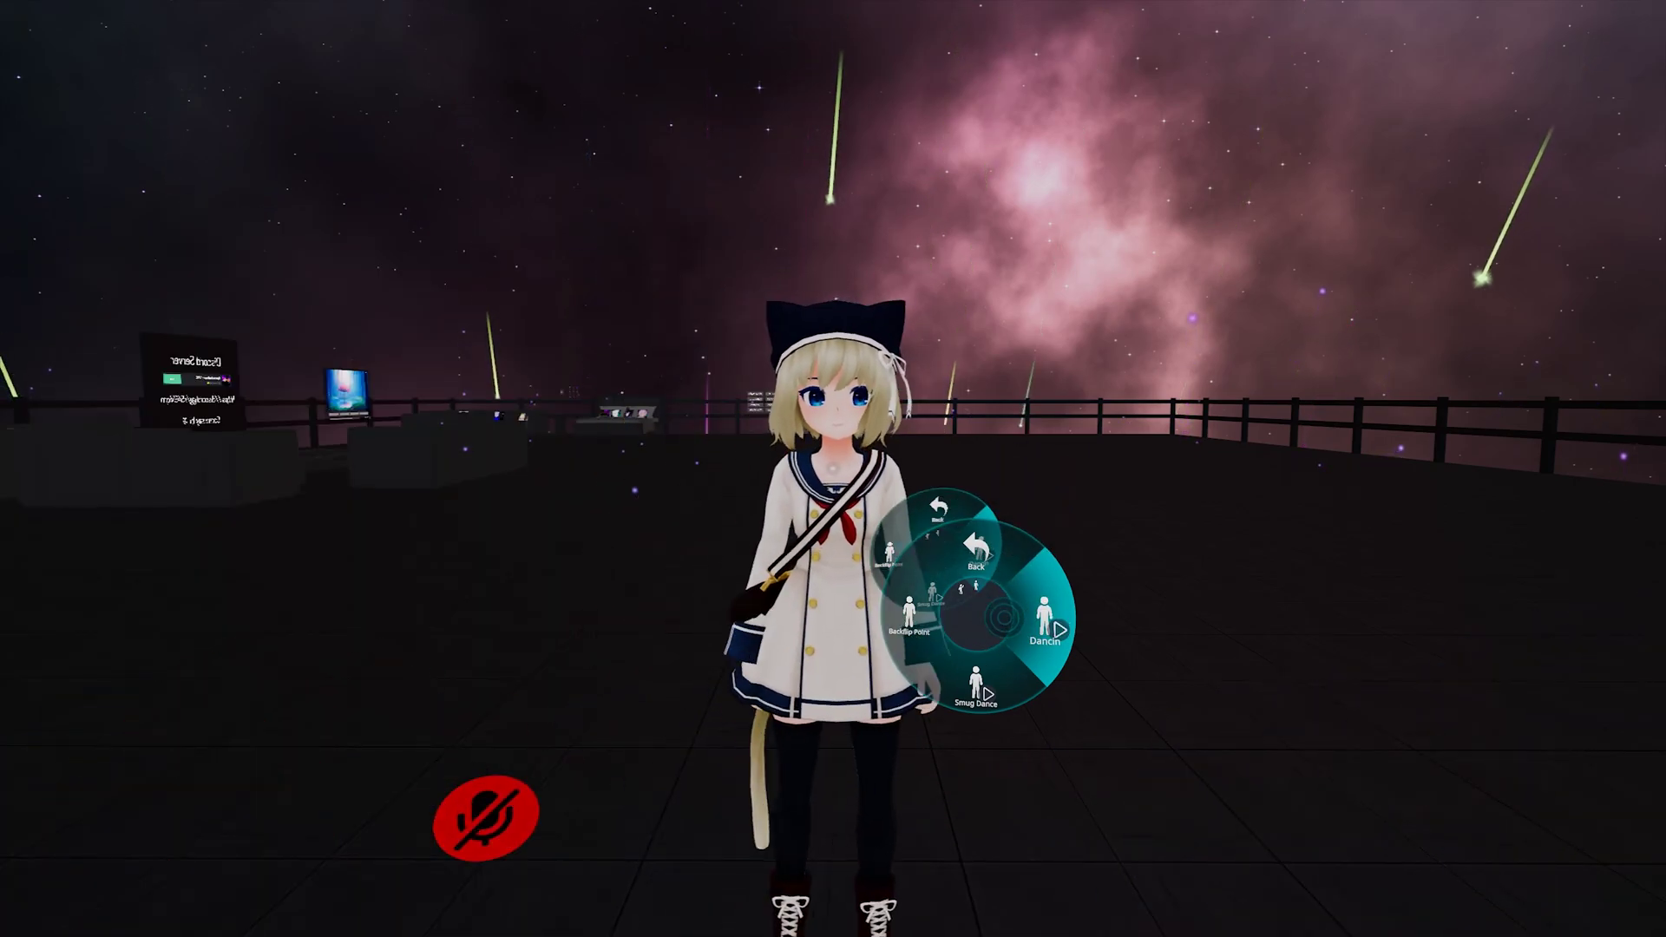
pyautogui.click(909, 614)
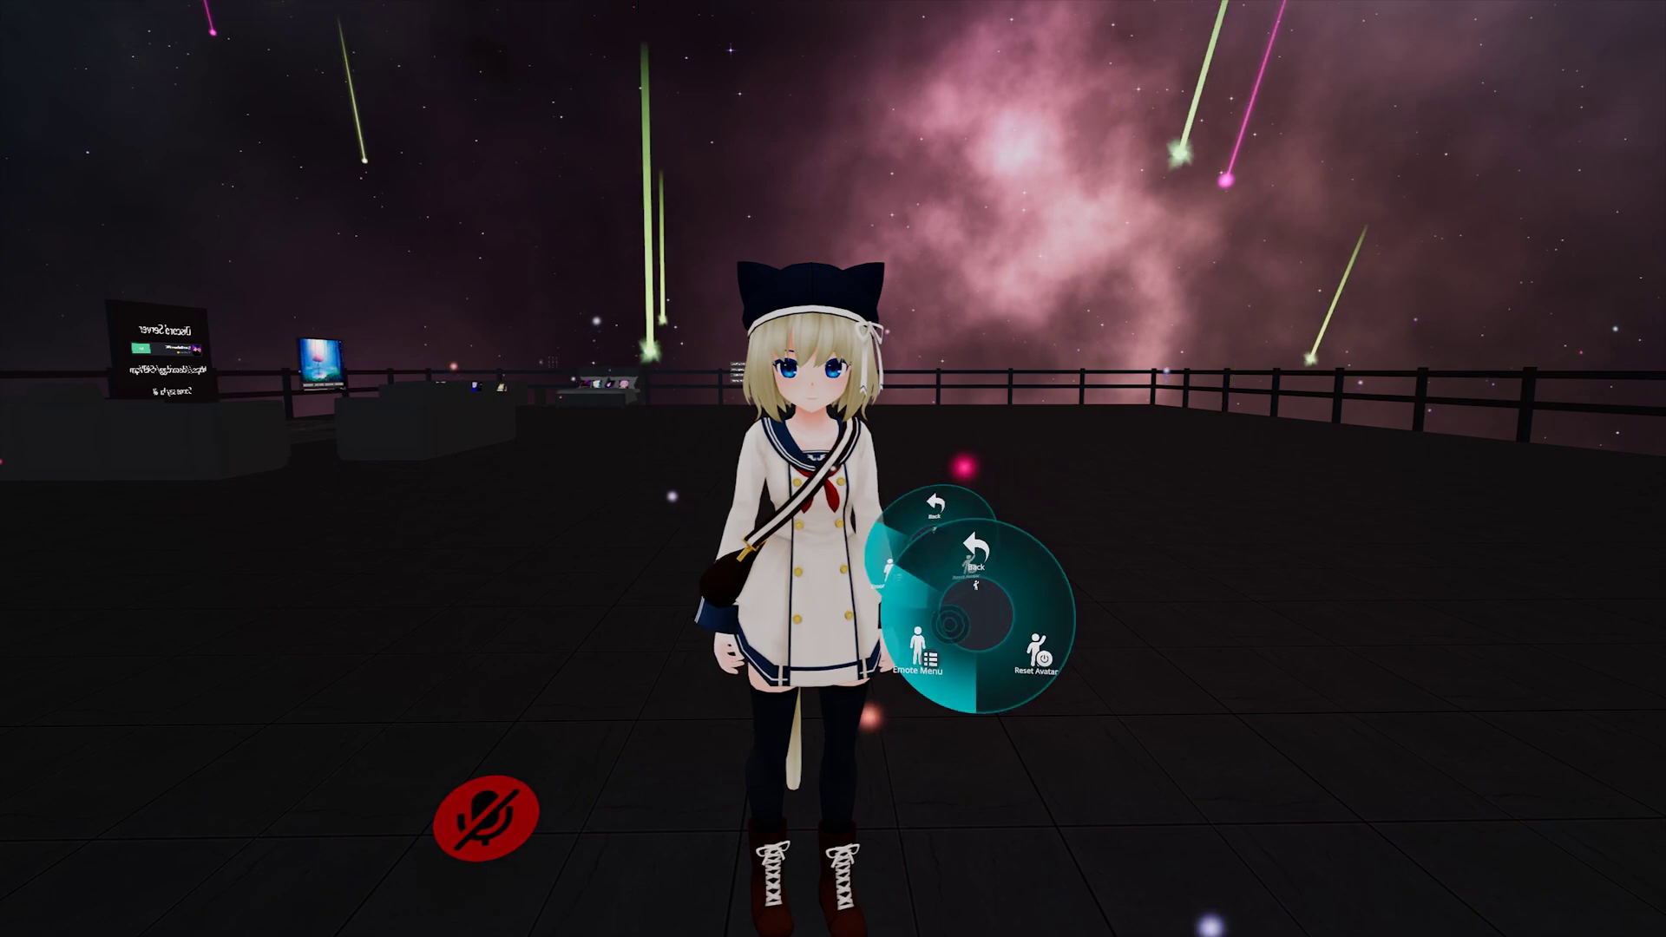
pyautogui.click(950, 623)
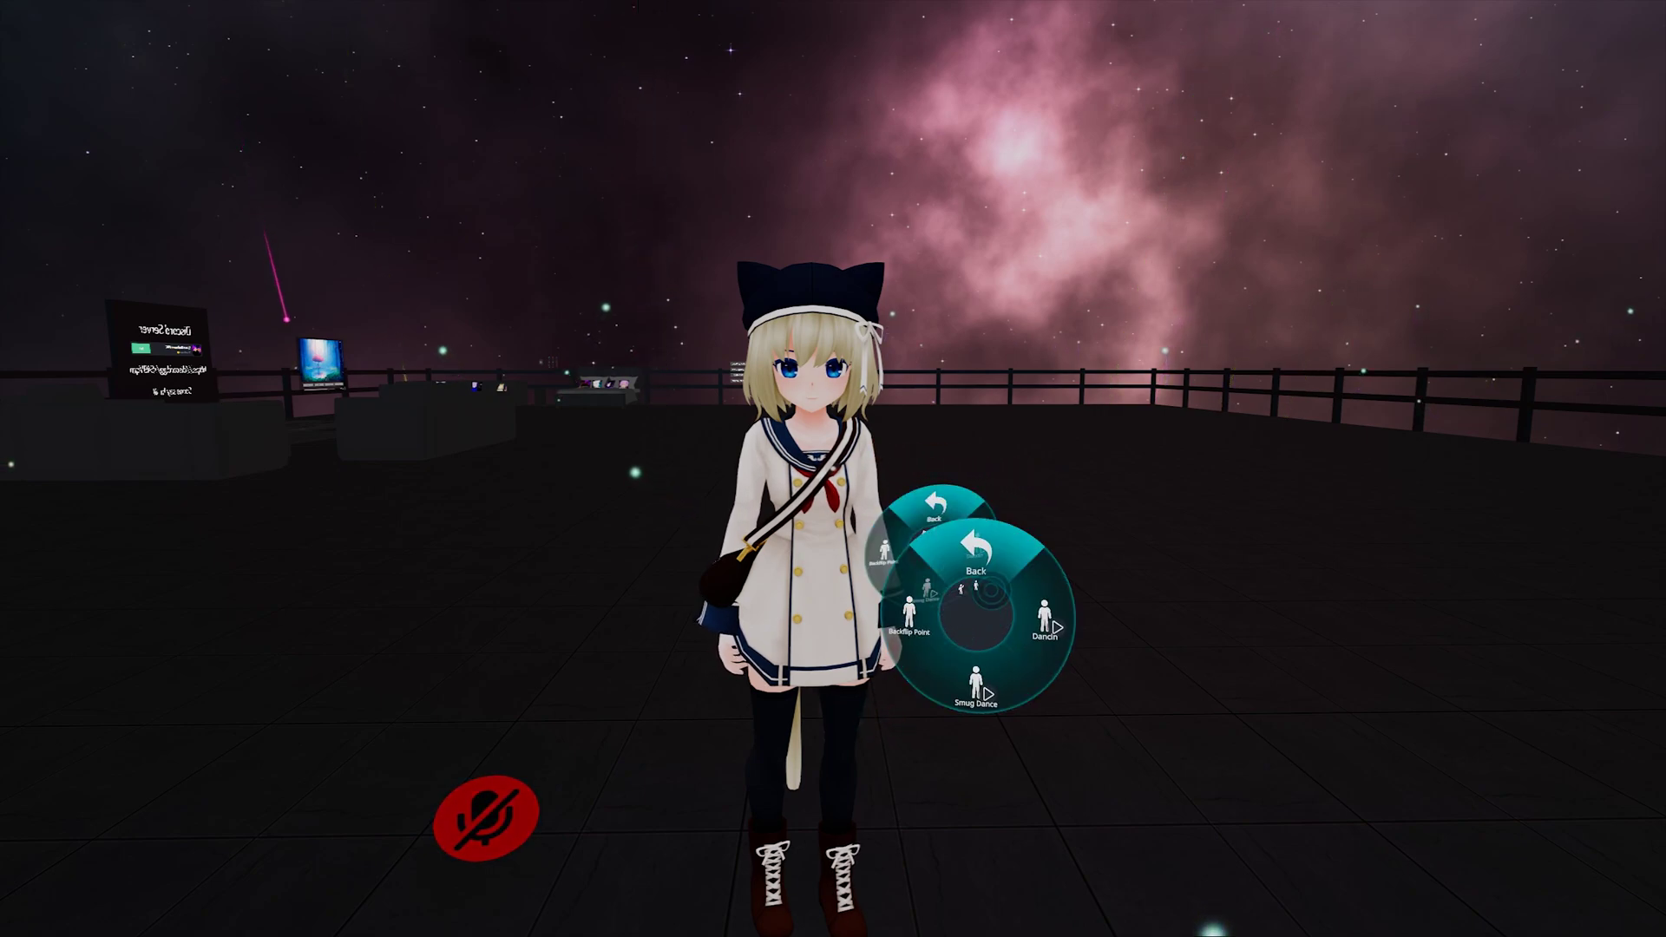
pyautogui.click(975, 564)
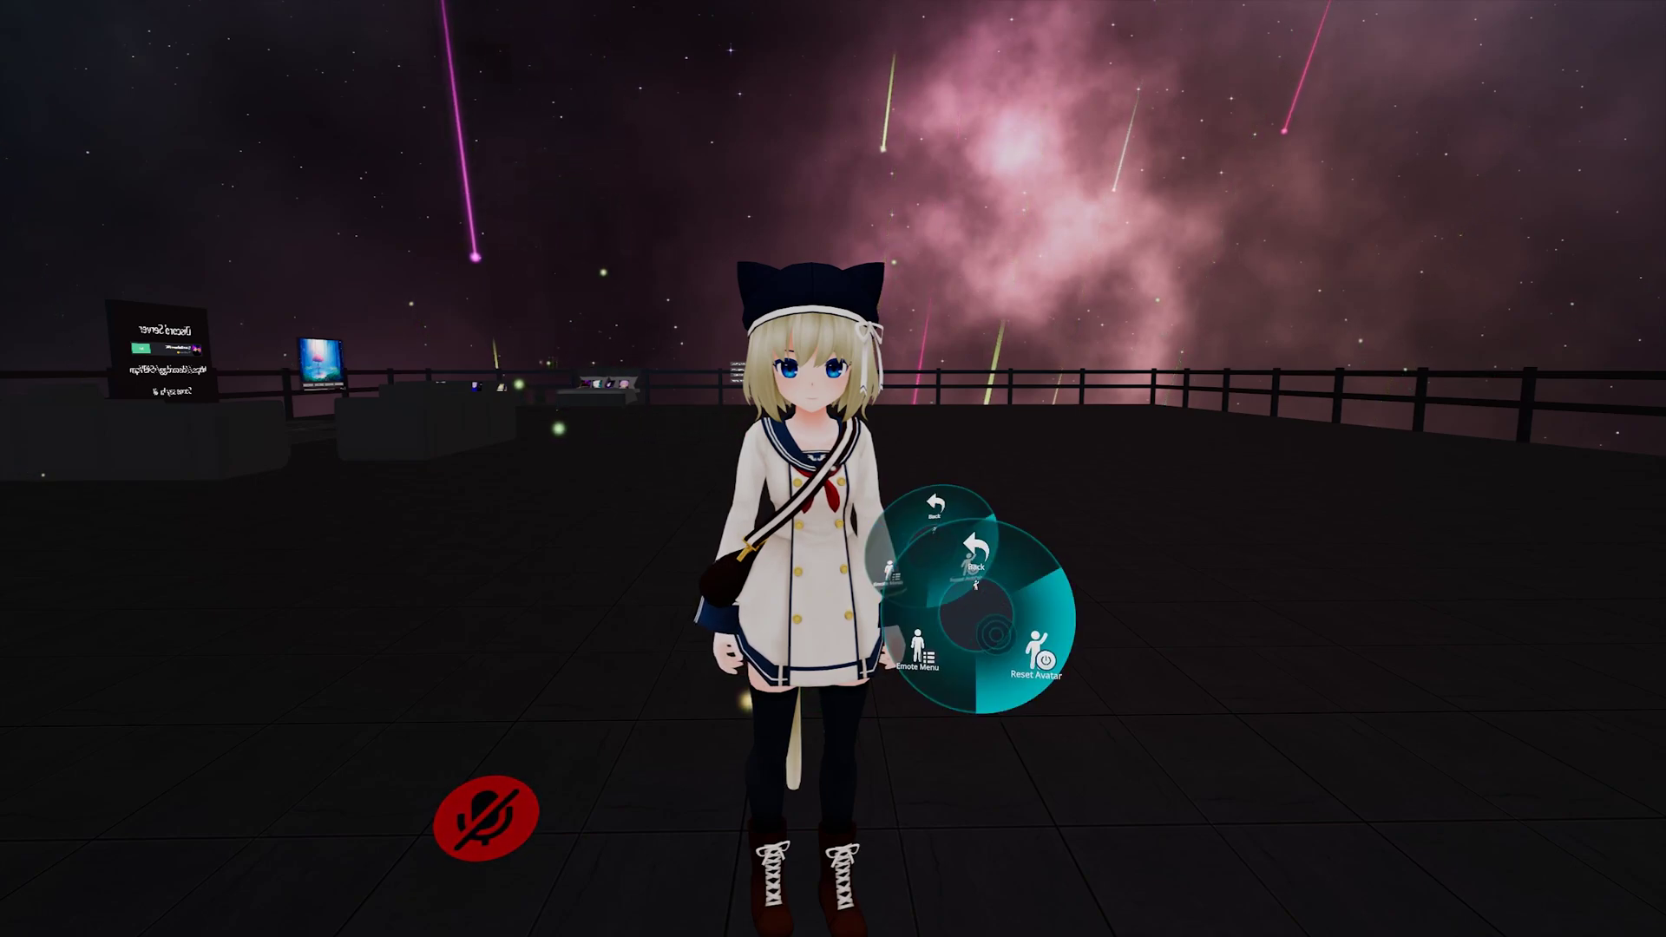
pyautogui.click(976, 560)
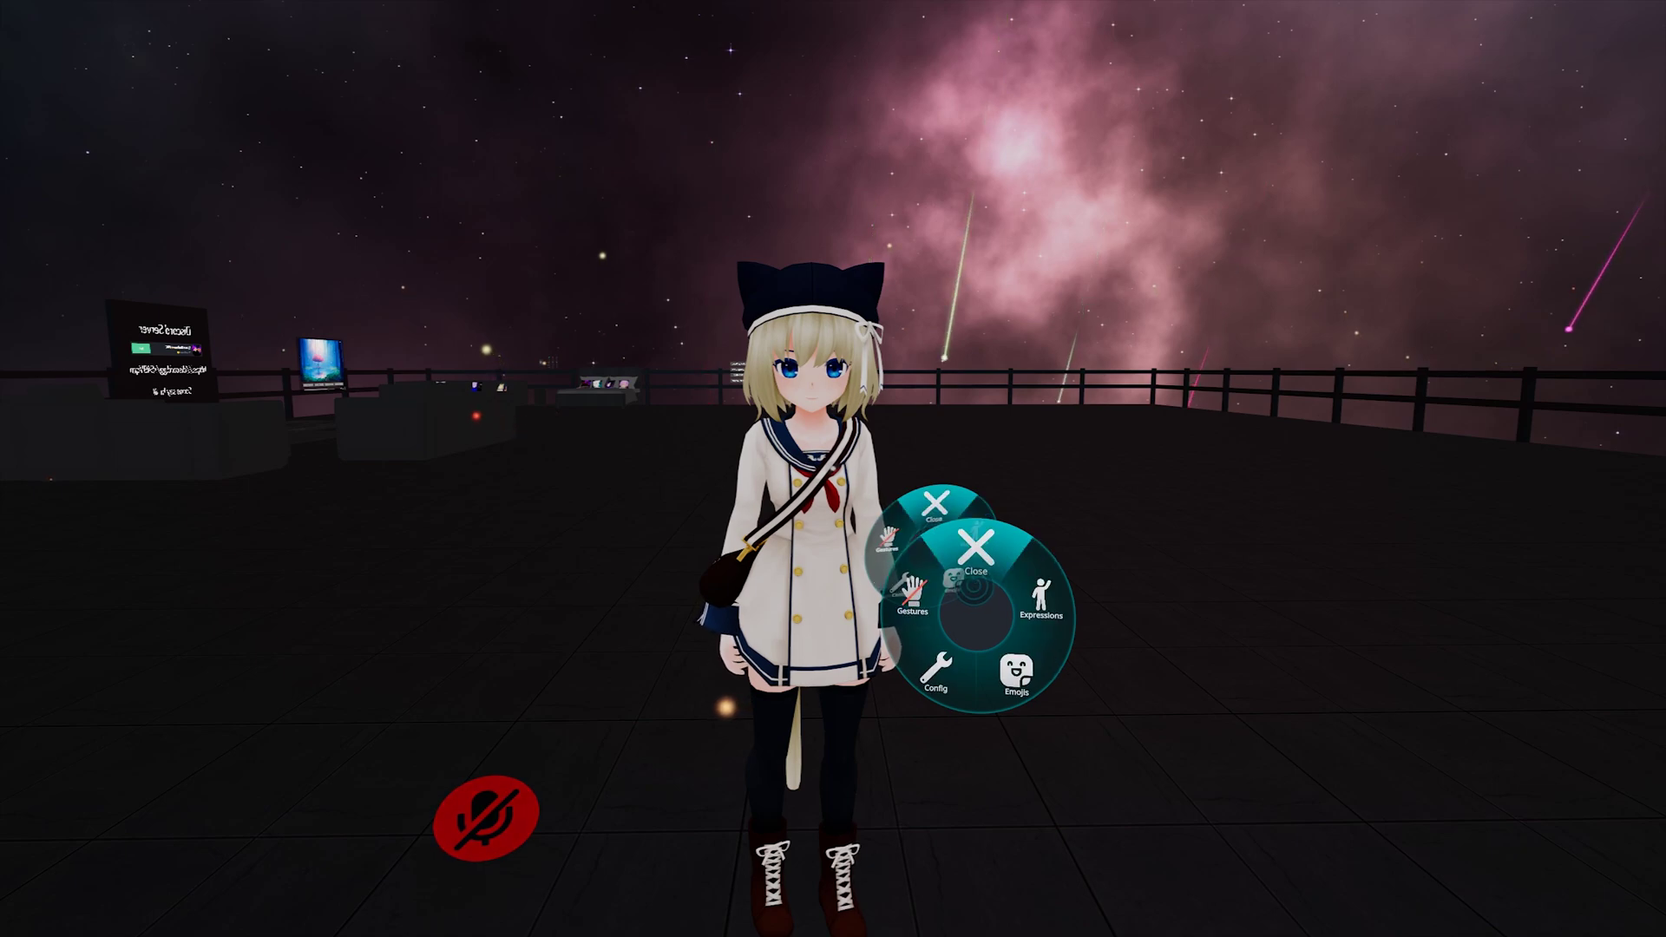
pyautogui.click(975, 556)
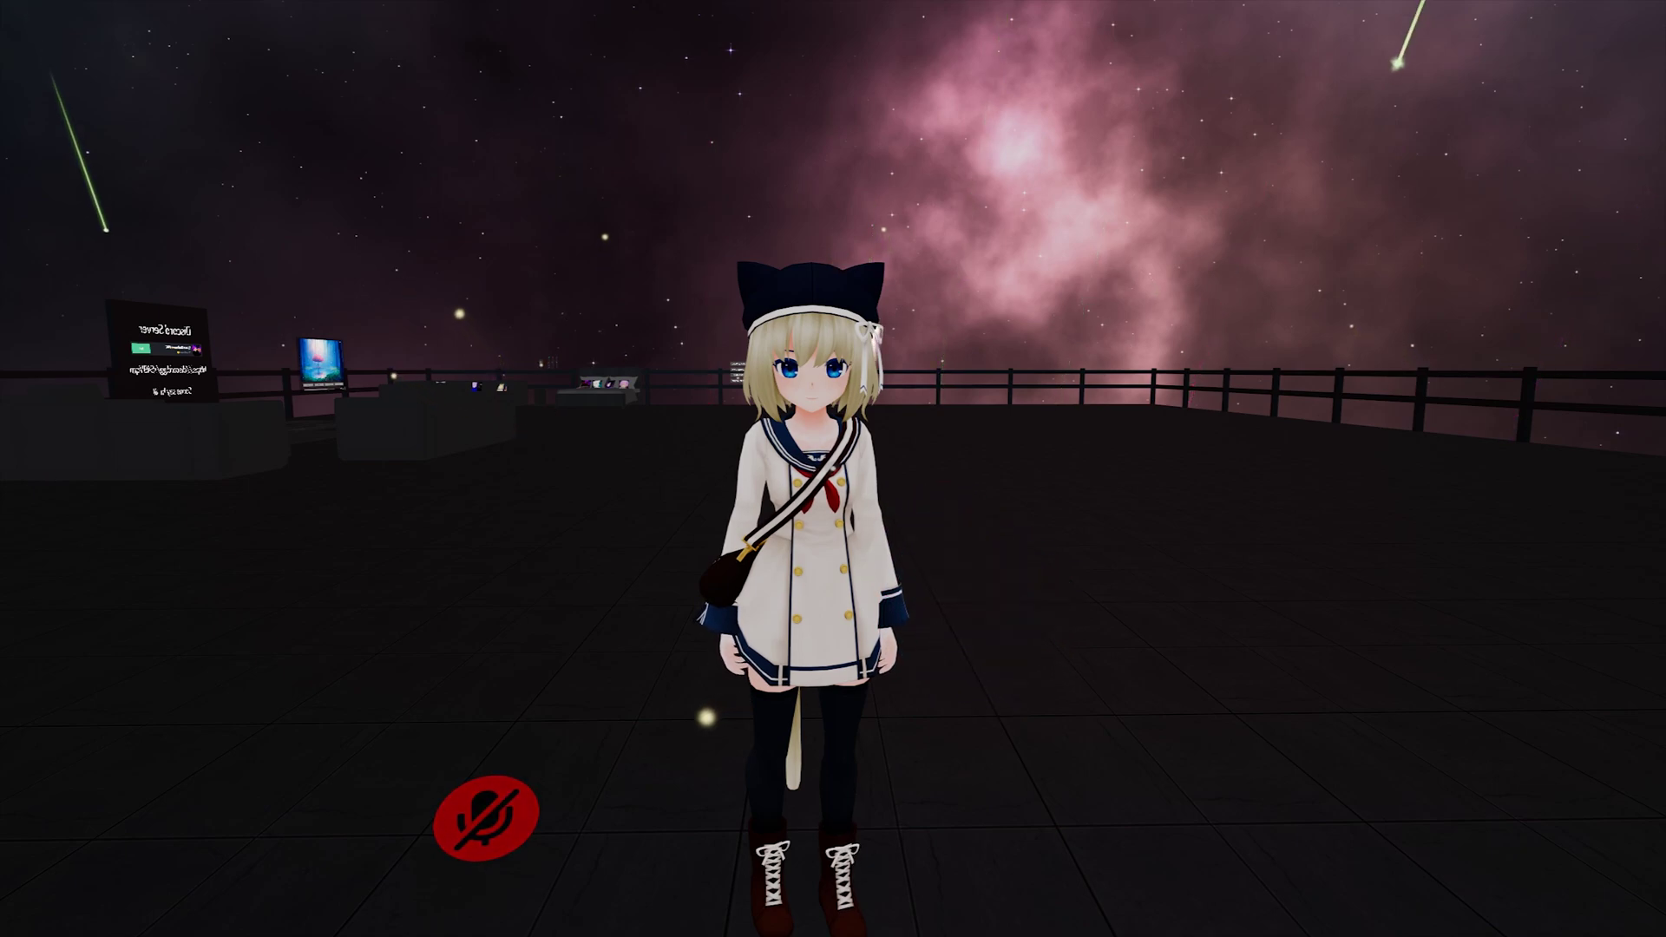